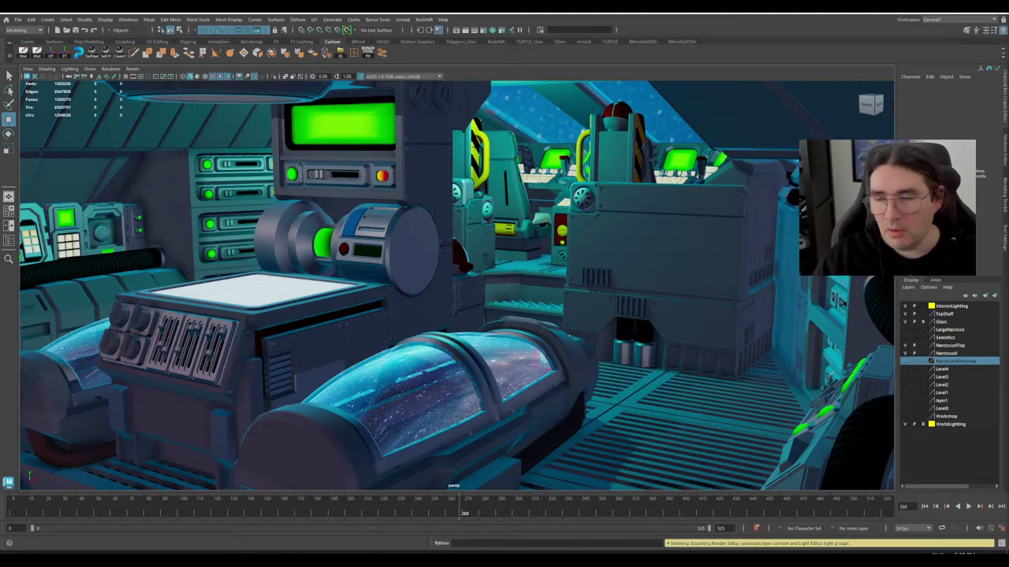
- Examine the shuttle interior around the central console, the cryo pods and the cockpit partition from several angles
scroll(450, 334, up, 3)
scroll(450, 334, down, 3)
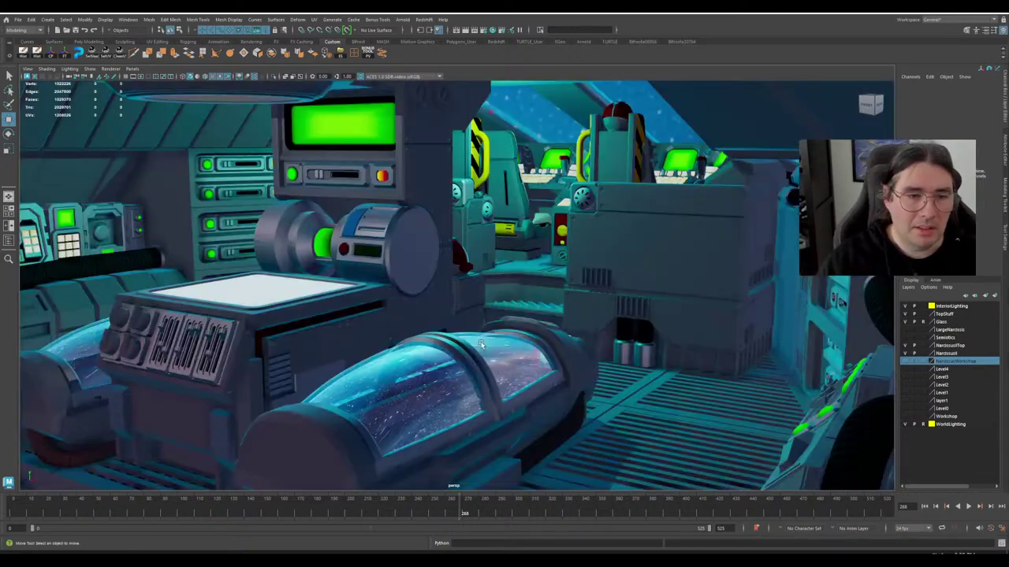
alt+drag(450, 333, 493, 337)
alt+middle_drag(494, 337, 451, 313)
alt+drag(451, 313, 475, 351)
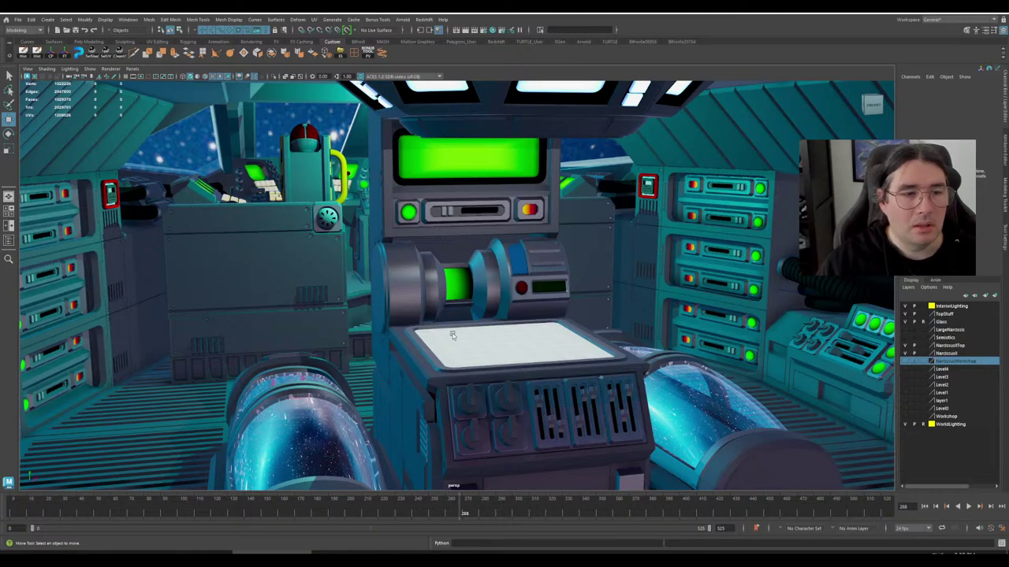
alt+drag(635, 374, 575, 380)
scroll(534, 316, down, 5)
scroll(534, 316, down, 5)
alt+drag(534, 316, 424, 467)
scroll(633, 343, down, 4)
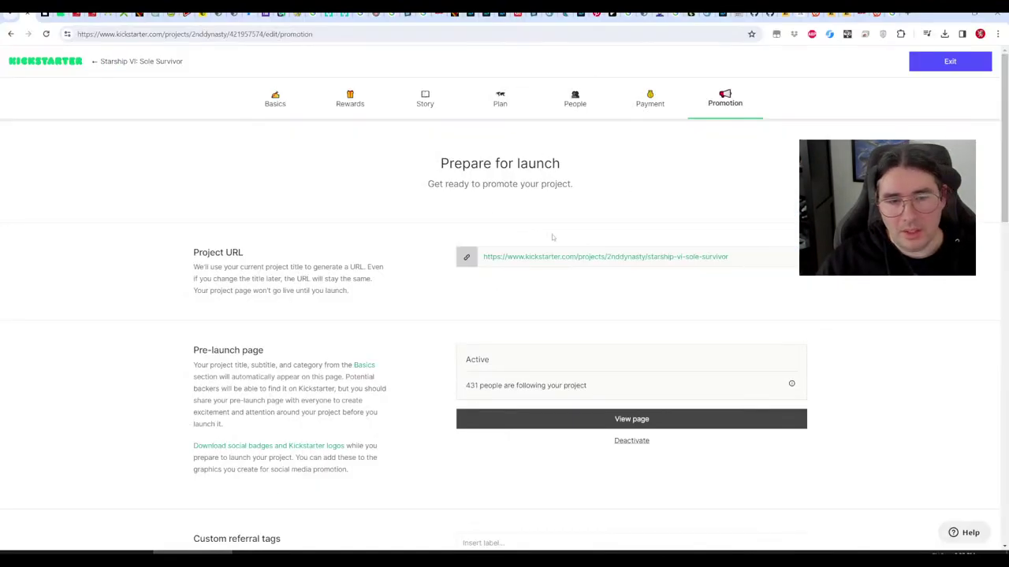
- Switch to the browser's Official Traveller Small Craft update page on Kickstarter and hide the project management sidebar
click(46, 34)
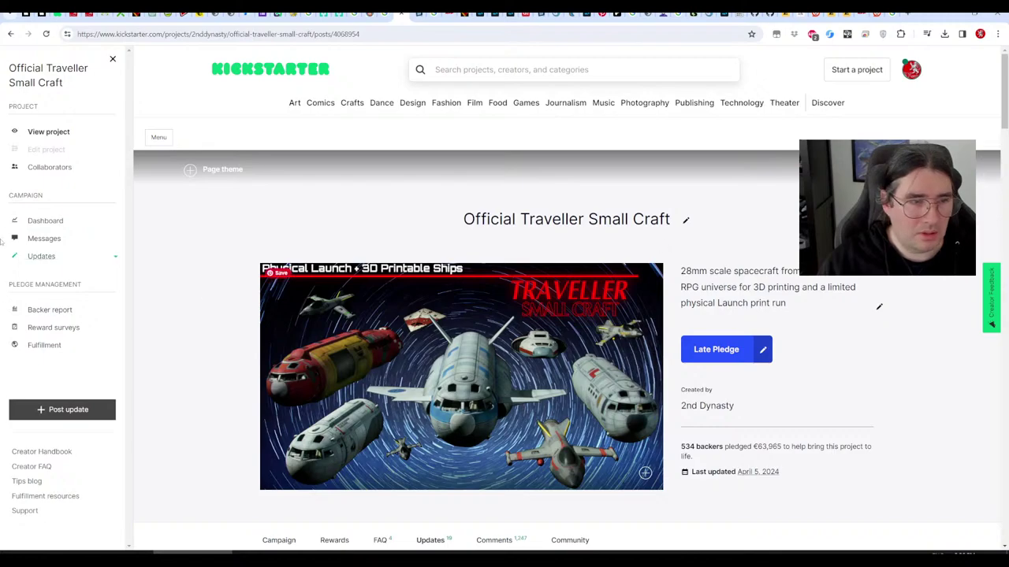
click(112, 59)
scroll(798, 423, down, 5)
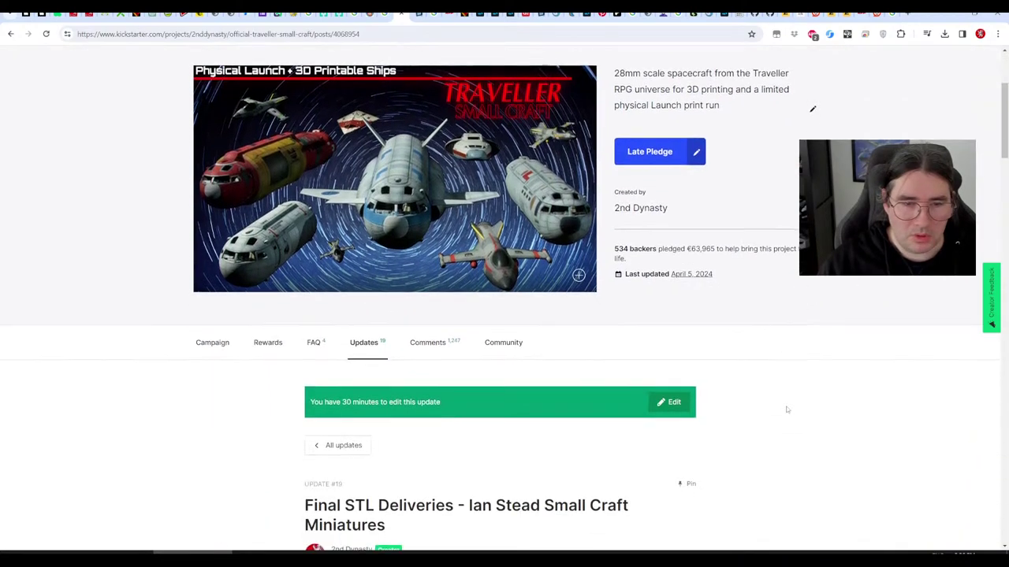
- Review the small craft miniatures section of the update, including the group image and the Type R Launch image
scroll(761, 400, down, 6)
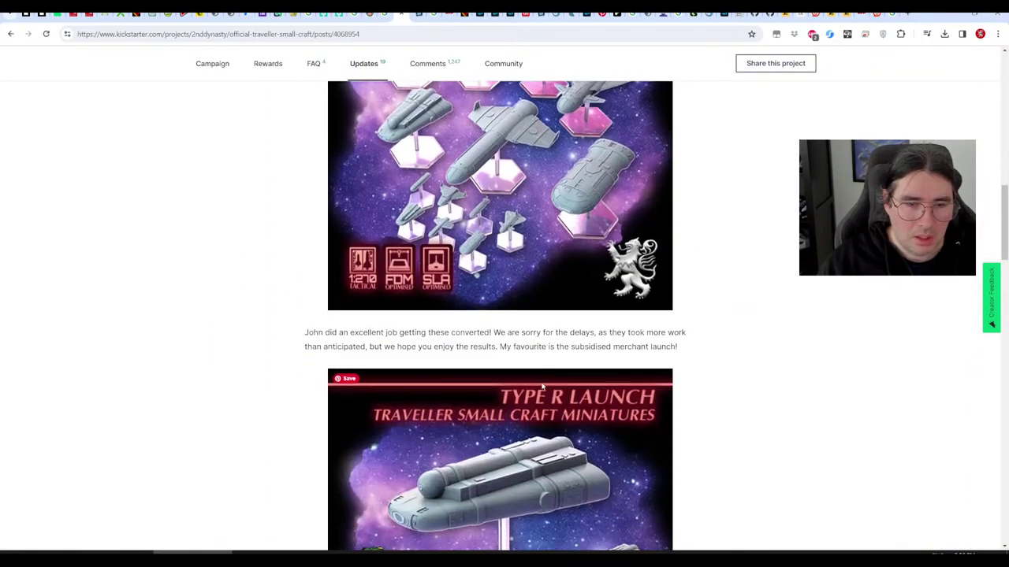
scroll(557, 386, up, 3)
scroll(557, 386, down, 1)
scroll(558, 386, up, 1)
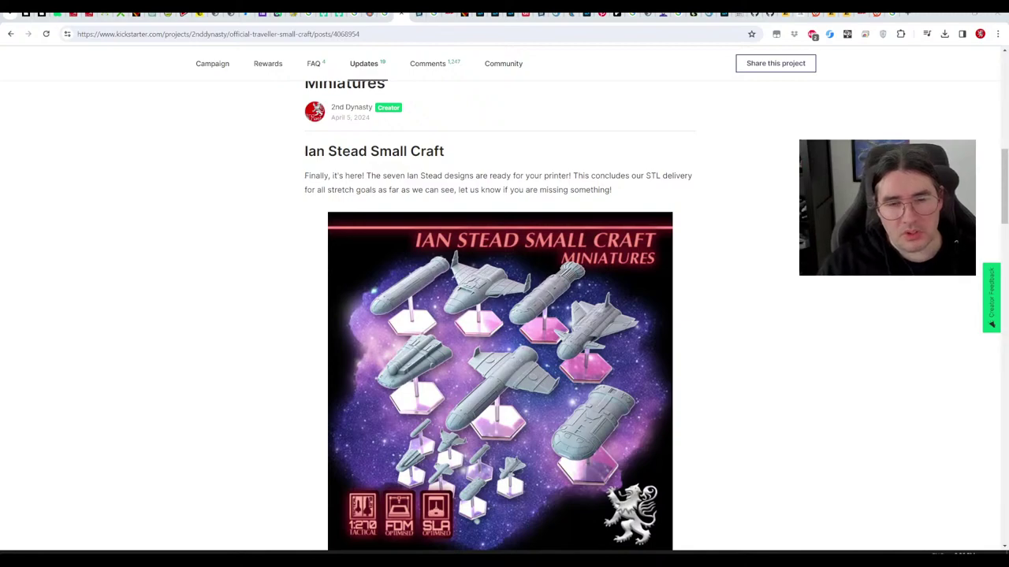
scroll(822, 374, down, 2)
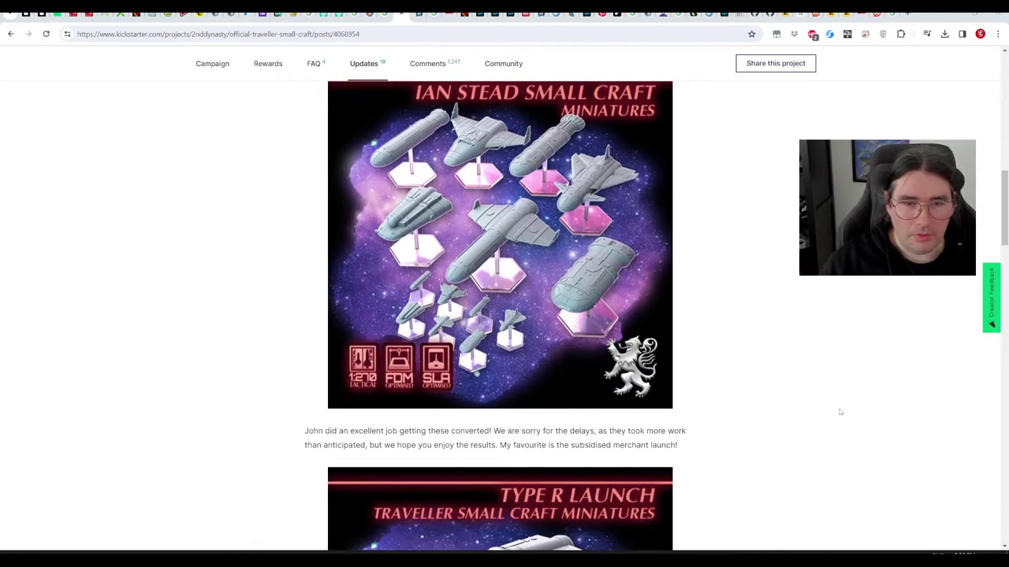
scroll(790, 387, up, 1)
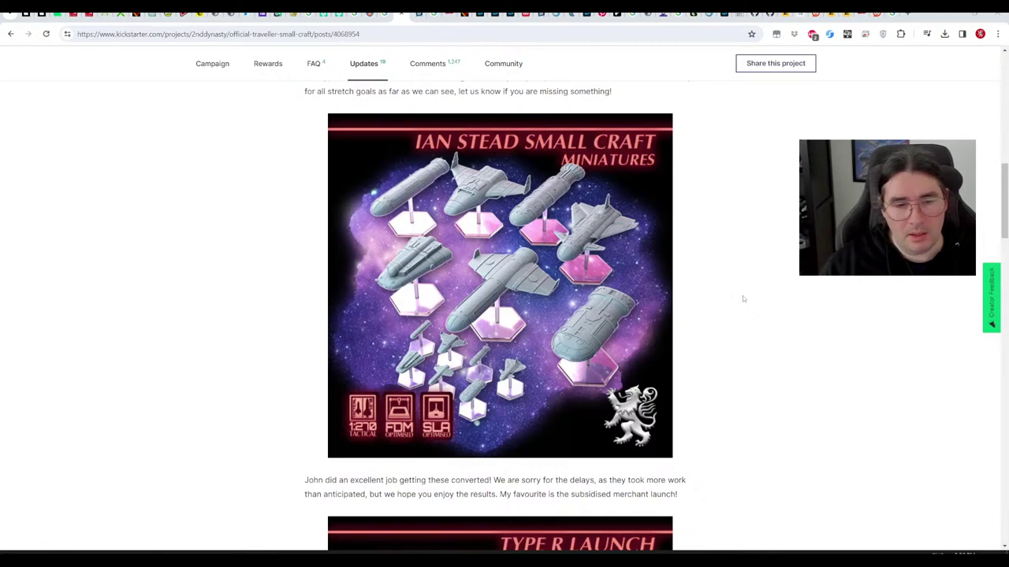
scroll(740, 299, down, 5)
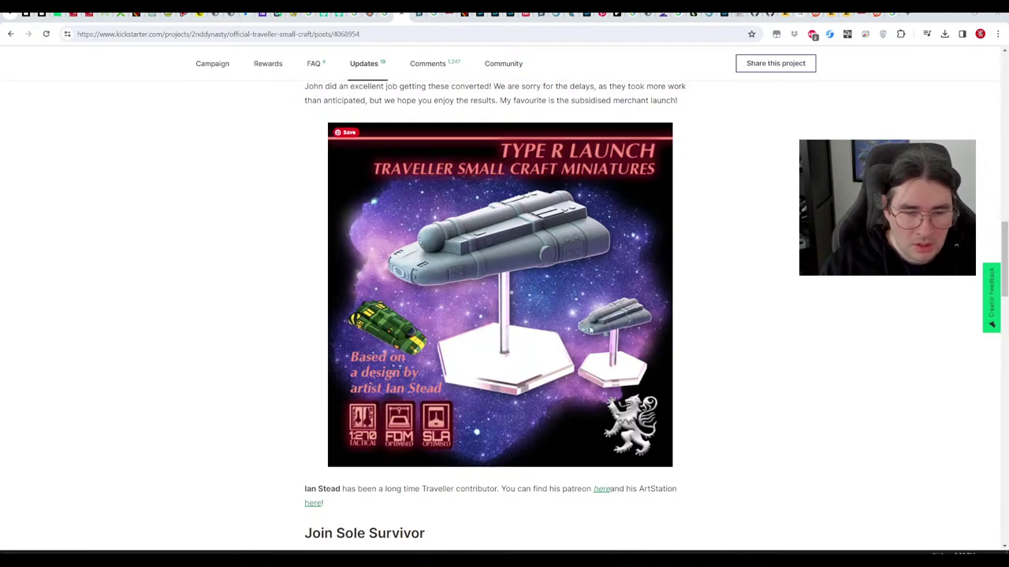
scroll(591, 331, up, 1)
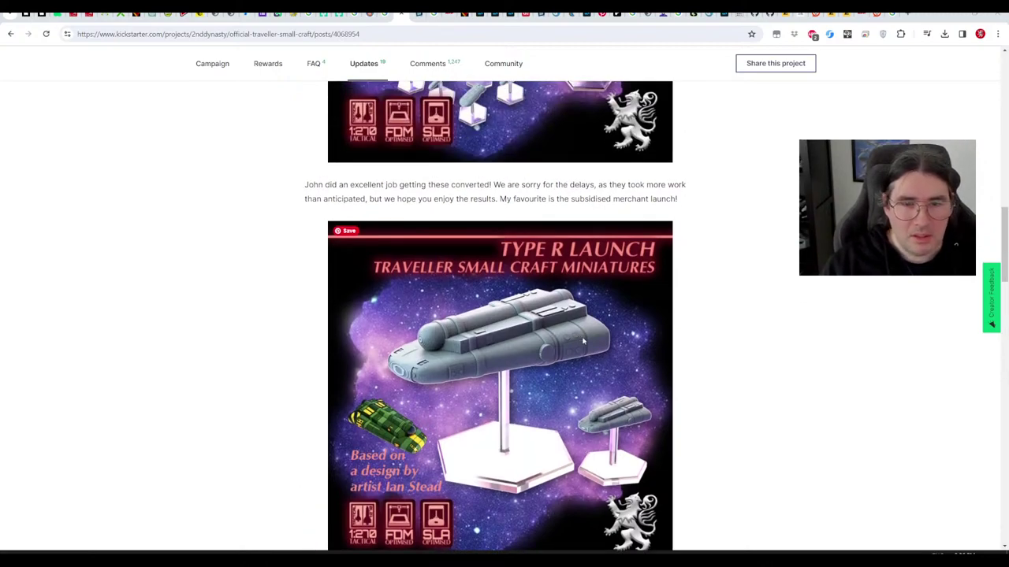
scroll(585, 339, down, 1)
scroll(589, 335, up, 1)
scroll(593, 331, down, 1)
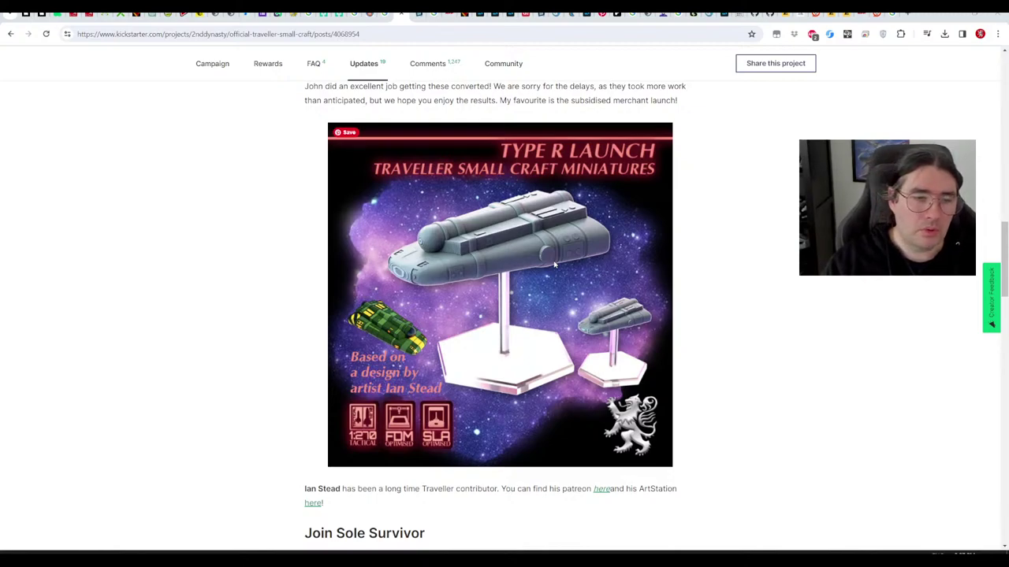
- Read the update's Join Sole Survivor and Shop Now Open sections, then return to its beginning
scroll(636, 335, down, 3)
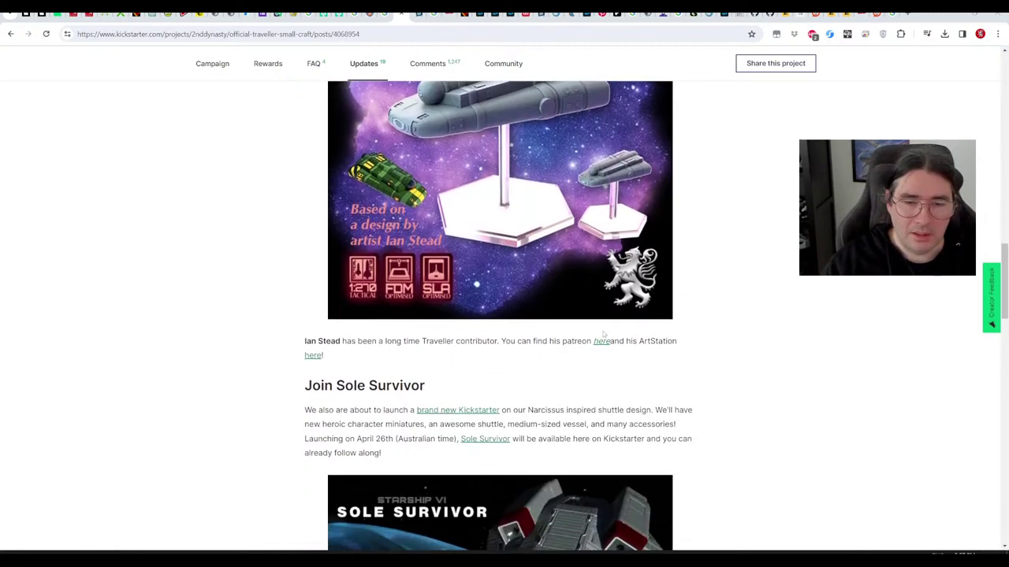
scroll(660, 342, down, 1)
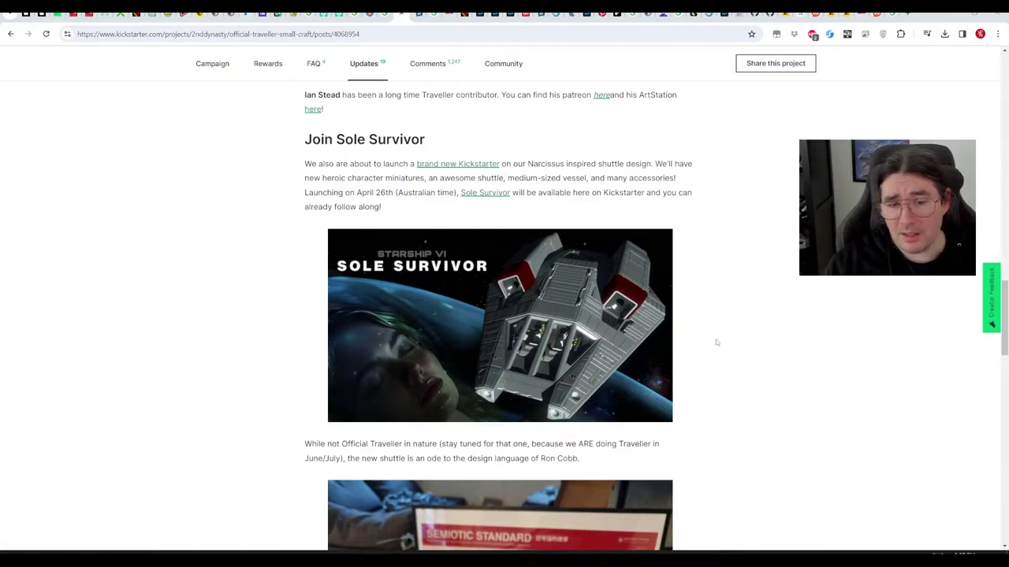
scroll(716, 338, down, 2)
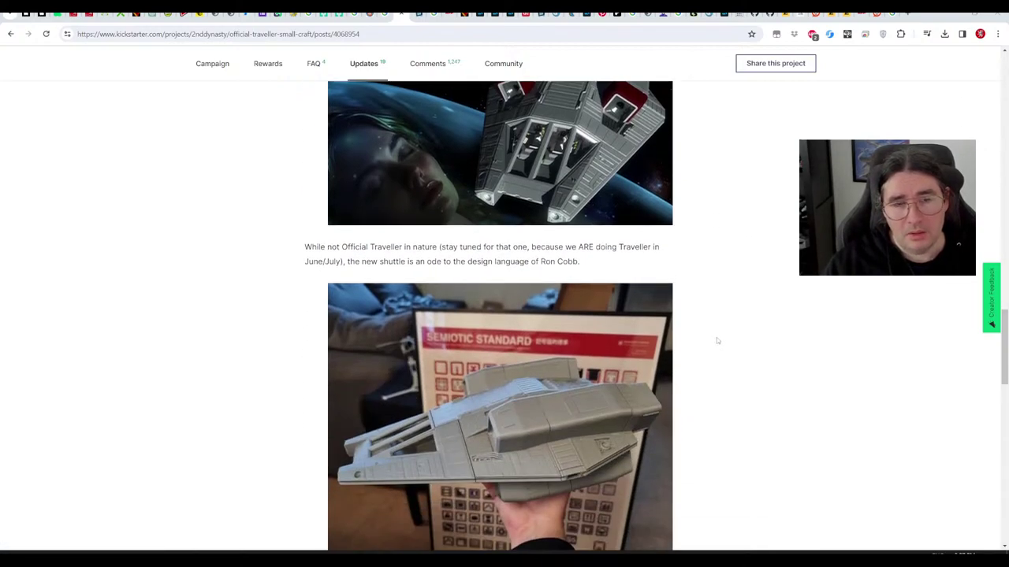
scroll(716, 338, down, 5)
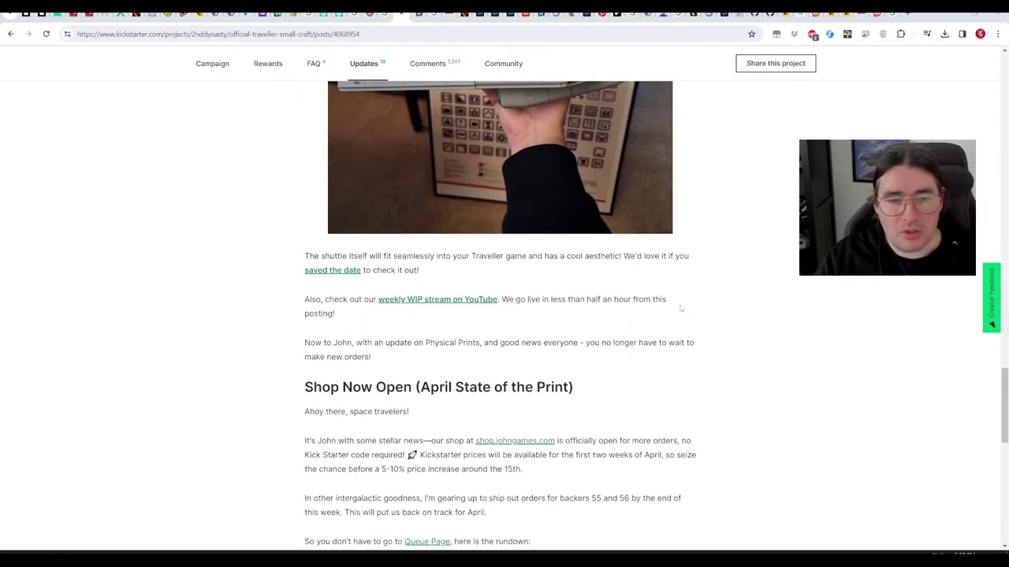
scroll(643, 324, down, 1)
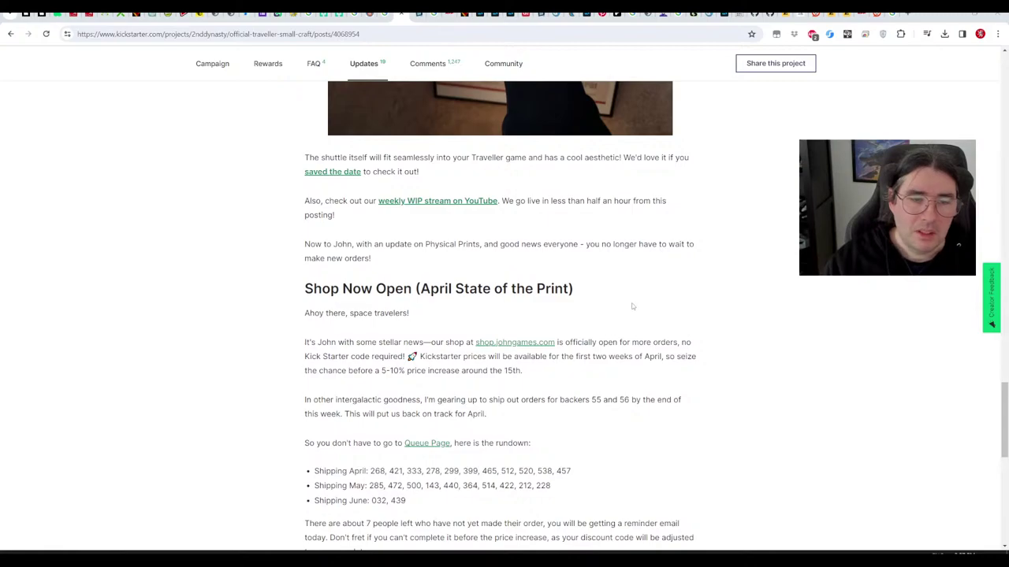
scroll(633, 304, down, 2)
scroll(646, 302, up, 1)
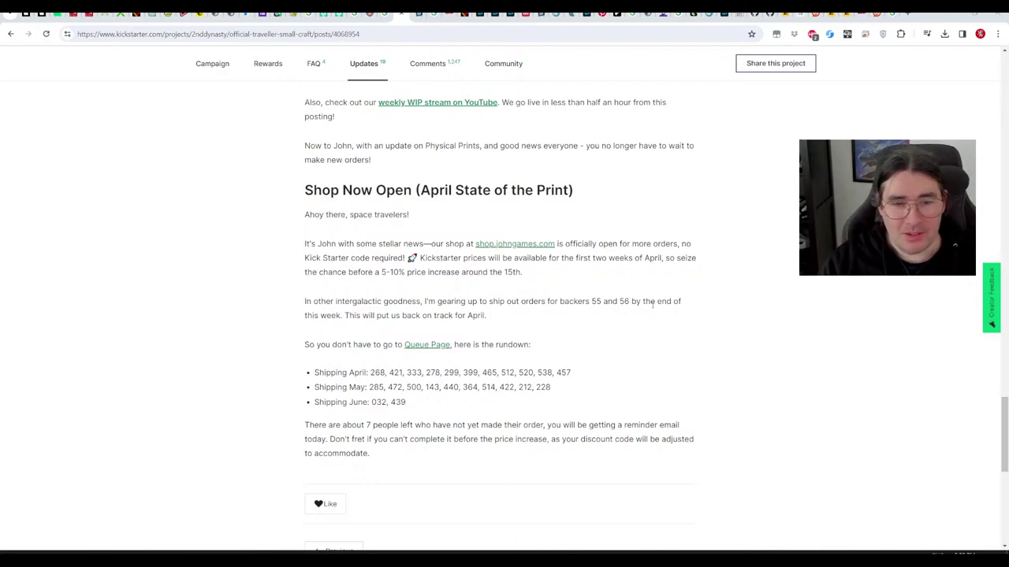
scroll(484, 315, up, 15)
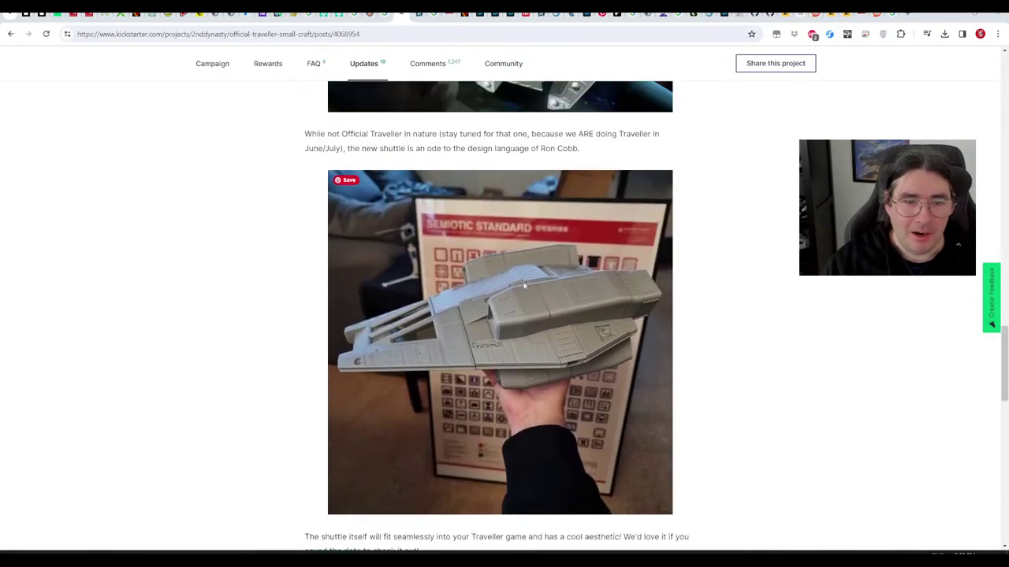
scroll(531, 288, up, 20)
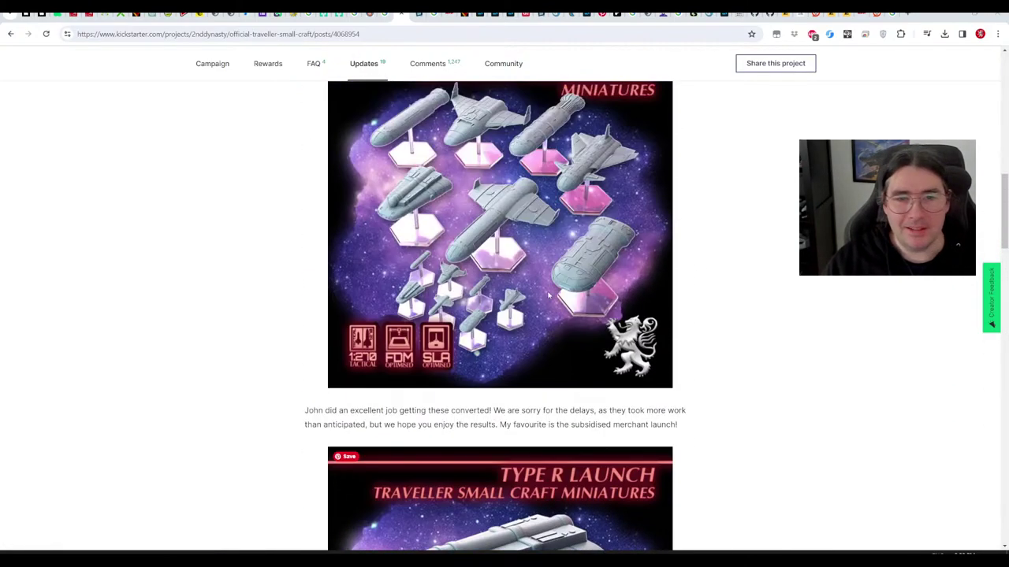
scroll(551, 300, up, 3)
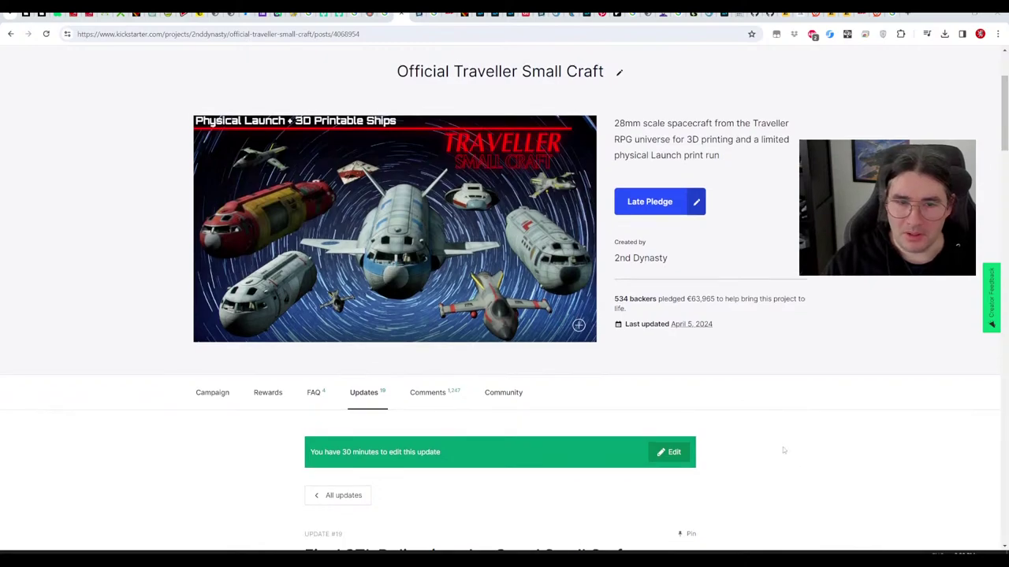
scroll(782, 443, down, 3)
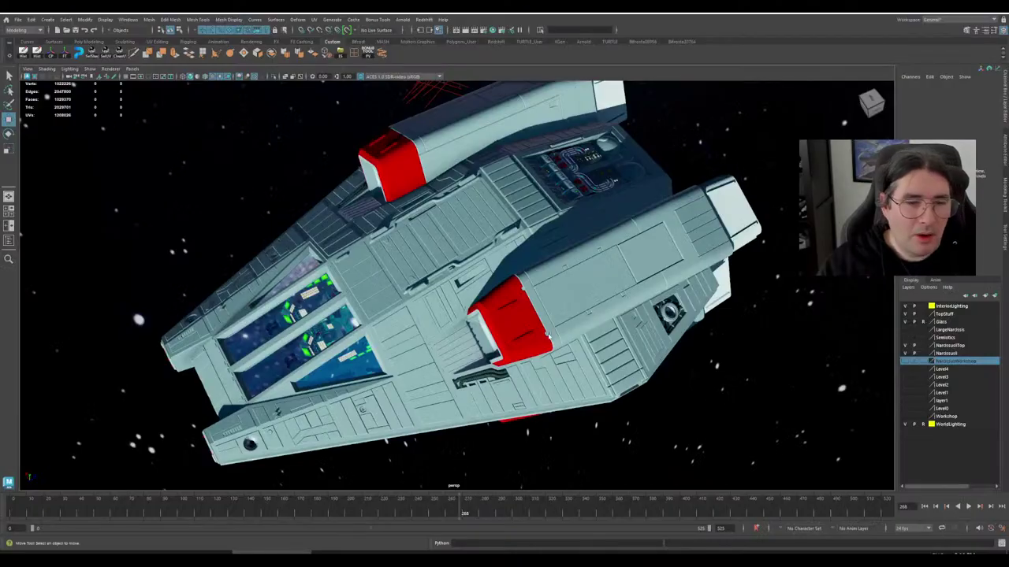
- Switch to Maya, look over the shuttle's exterior hull and engine pods, and save the scene
drag(497, 371, 548, 359)
alt+middle_drag(566, 394, 609, 404)
scroll(610, 410, up, 3)
mouse_move(609, 410)
alt+mouse_down()
mouse_move(587, 398)
mouse_move(608, 394)
alt+mouse_up()
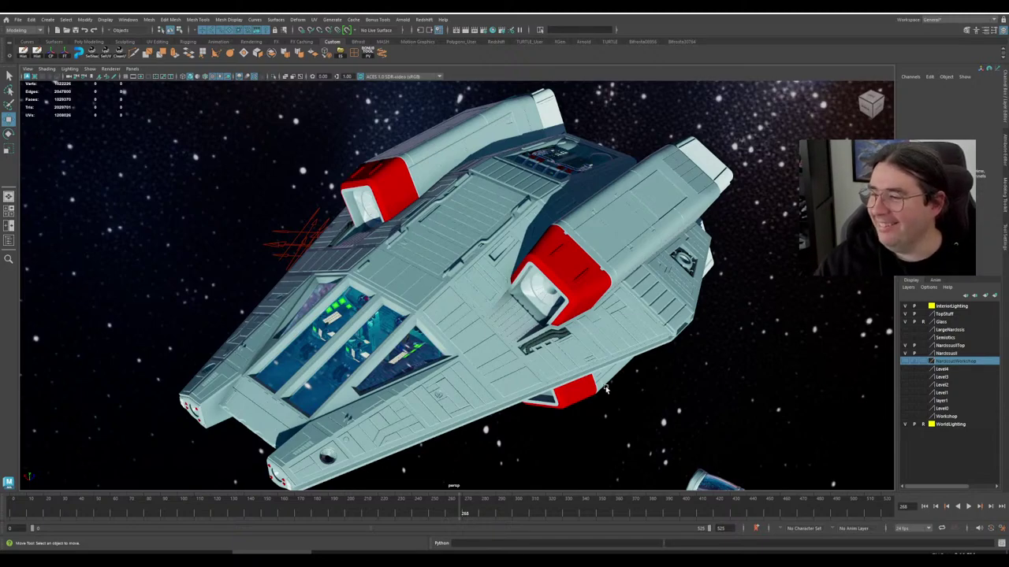
alt+drag(558, 381, 826, 391)
key(ctrl+s)
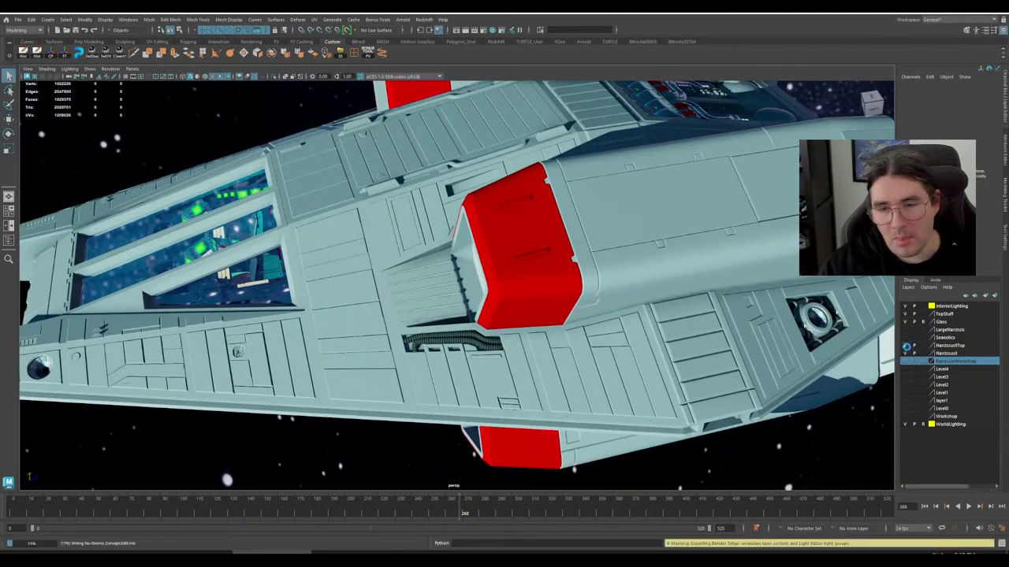
key(w)
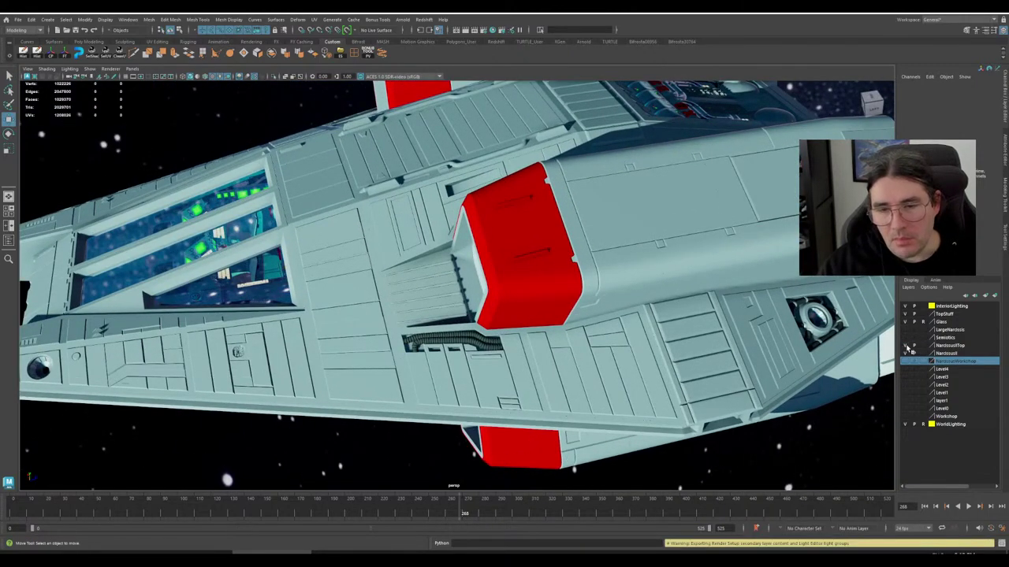
- Hide the NarcissusIITop display layer to expose the shuttle's interior decks from above
click(906, 345)
alt+right_drag(653, 399, 599, 323)
alt+drag(599, 323, 639, 360)
alt+middle_drag(639, 360, 585, 423)
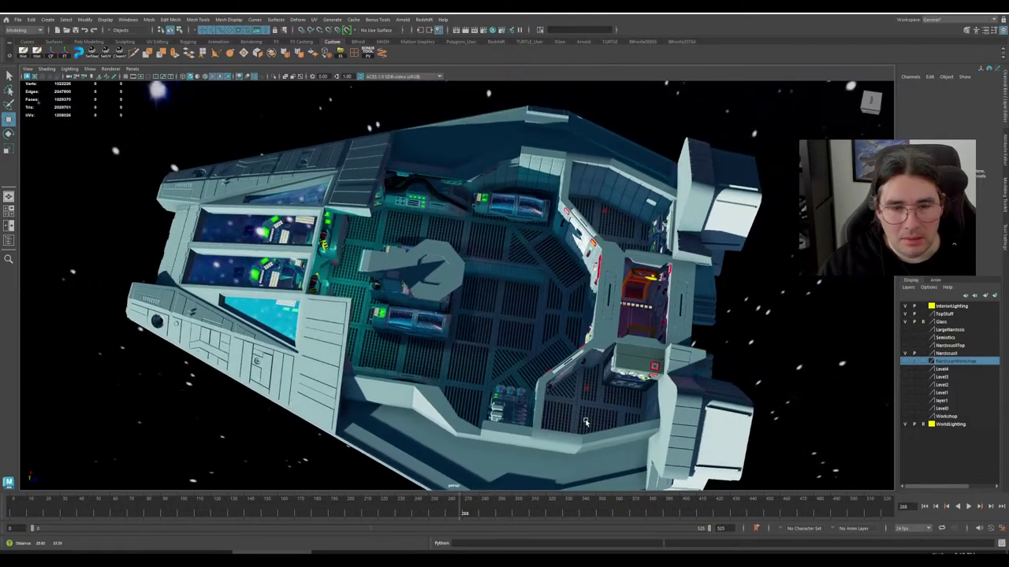
alt+right_drag(586, 423, 590, 434)
alt+drag(590, 434, 586, 391)
alt+middle_drag(586, 391, 499, 405)
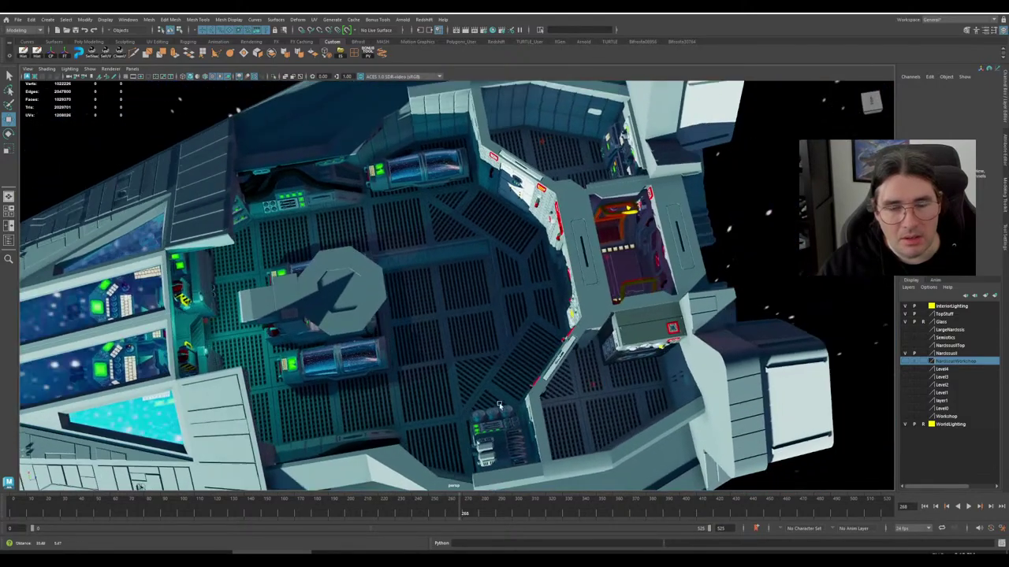
alt+drag(498, 405, 452, 280)
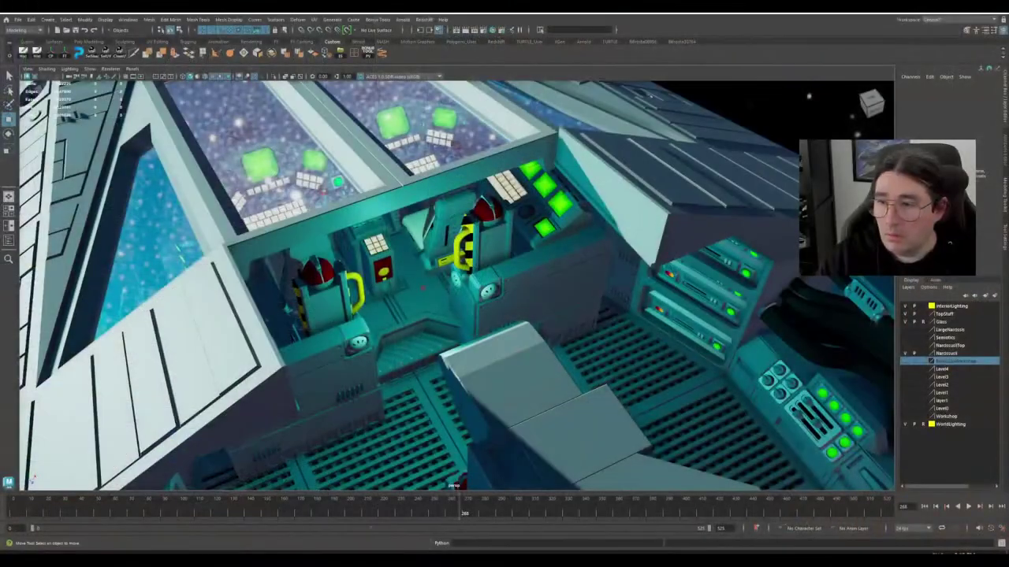
- Isolate the cockpit assembly, including both partition walls, the base with steps, the consoles and both pilot seats
click(549, 314)
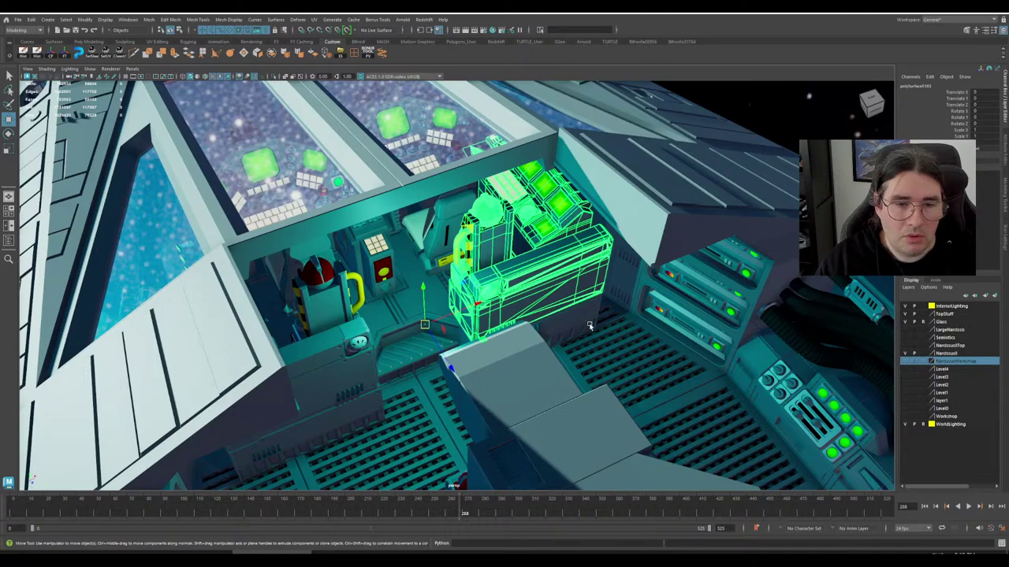
shift+click(391, 396)
shift+click(348, 365)
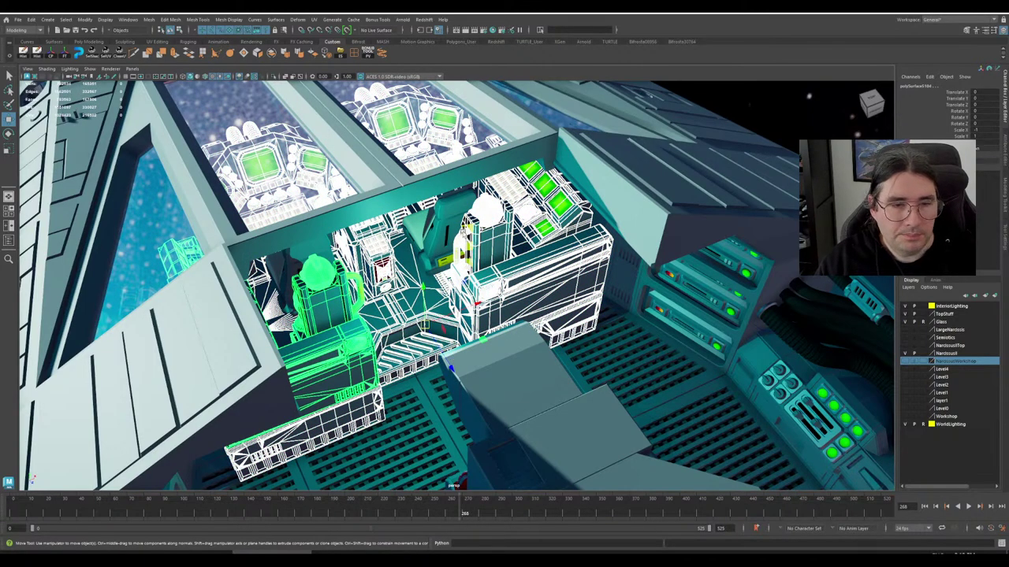
shift+click(445, 230)
shift+click(279, 272)
key(ctrl+1)
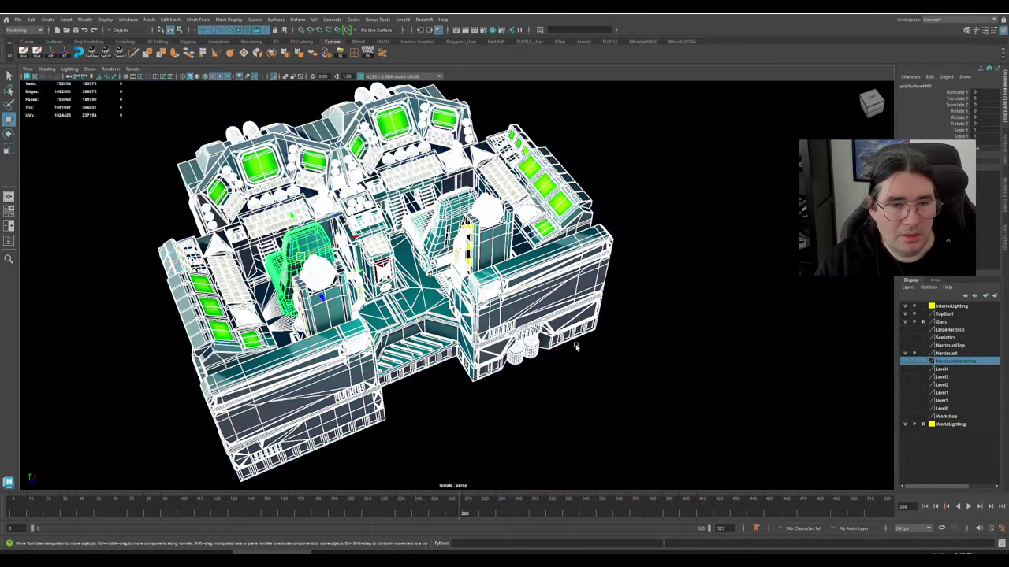
click(559, 370)
alt+drag(558, 369, 798, 380)
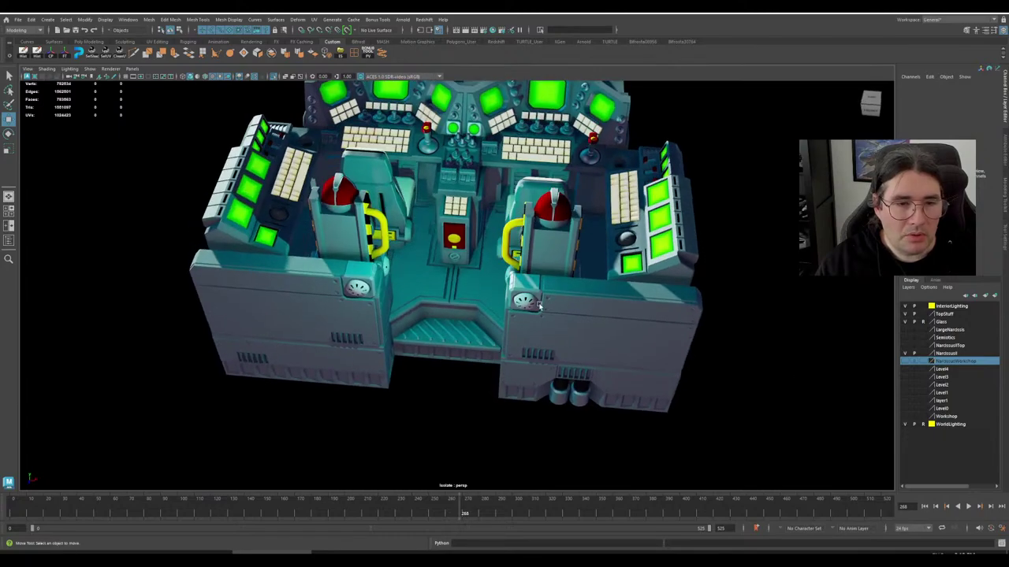
alt+drag(538, 306, 473, 323)
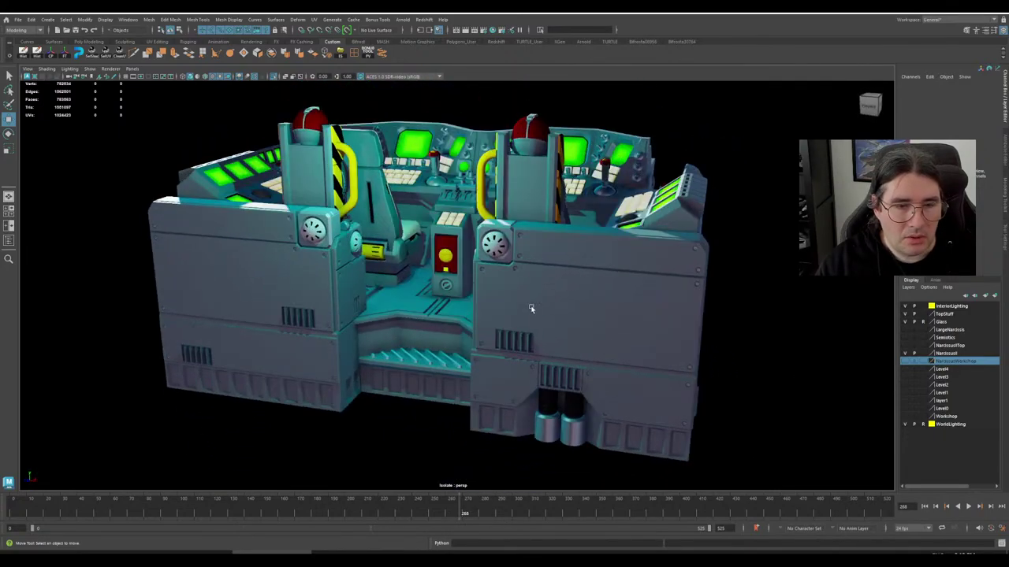
- Move the cockpit's right-hand partition wall and side console section straight up, clear of the base
click(562, 303)
scroll(562, 303, down, 3)
drag(424, 211, 439, 34)
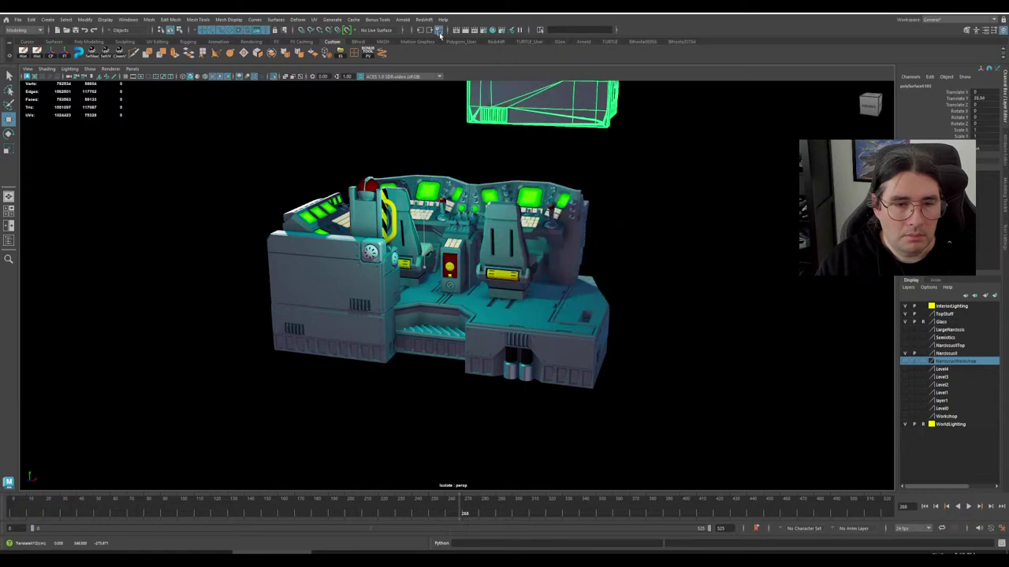
alt+drag(633, 224, 387, 314)
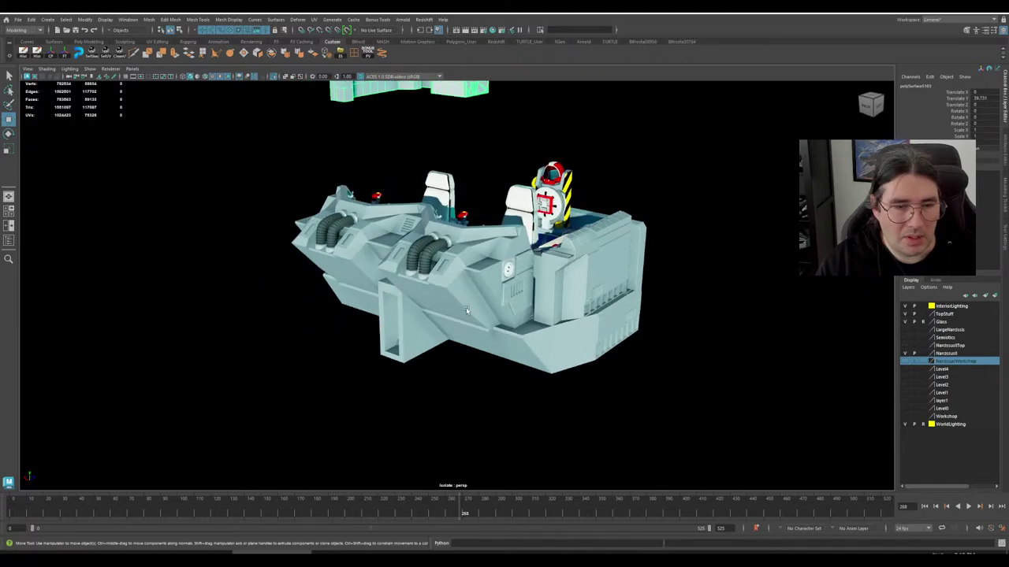
- Examine the pilot consoles up close, including the screens, keyboards, dials and joystick ball mount beside the seats
alt+drag(586, 308, 551, 331)
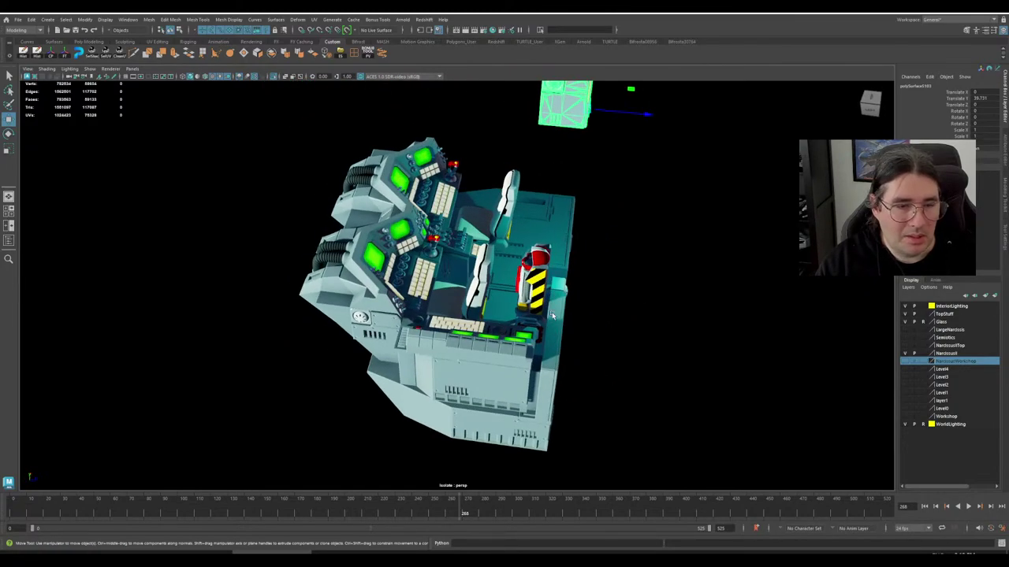
scroll(553, 315, down, 3)
scroll(584, 311, up, 5)
alt+drag(641, 312, 556, 299)
alt+middle_drag(557, 300, 586, 314)
scroll(586, 315, up, 6)
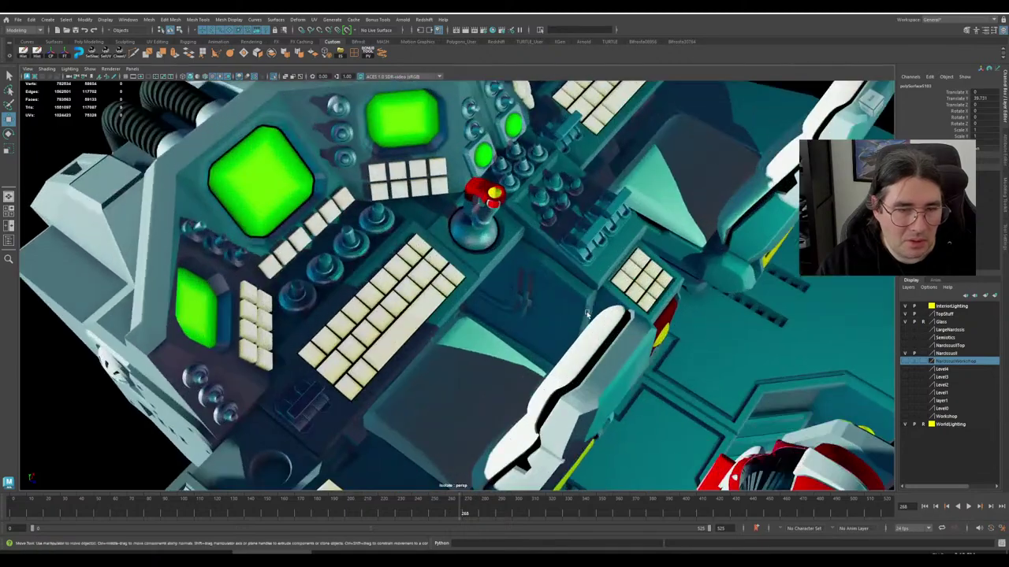
alt+drag(586, 315, 605, 329)
scroll(558, 394, up, 5)
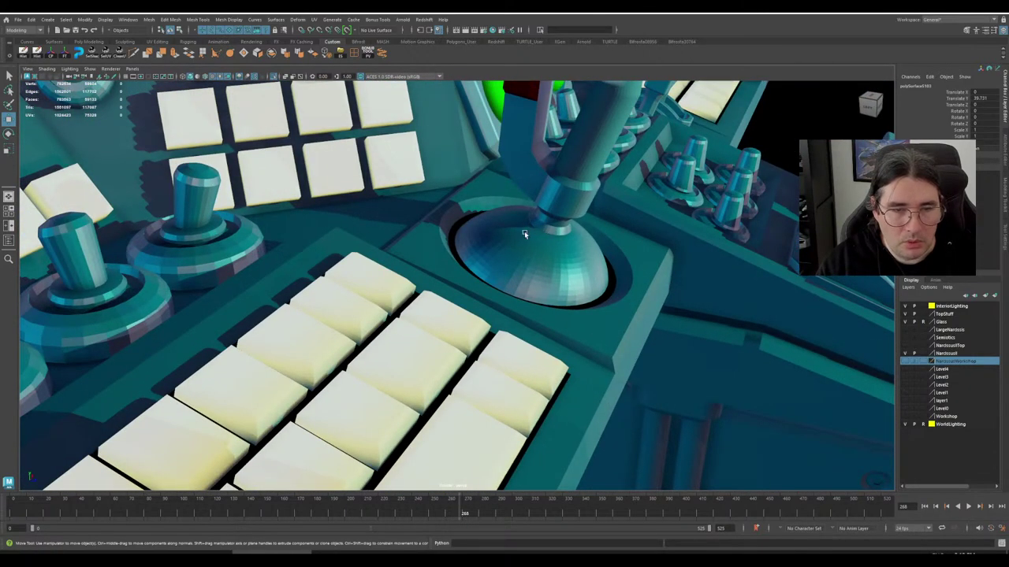
scroll(524, 233, down, 8)
scroll(510, 270, up, 3)
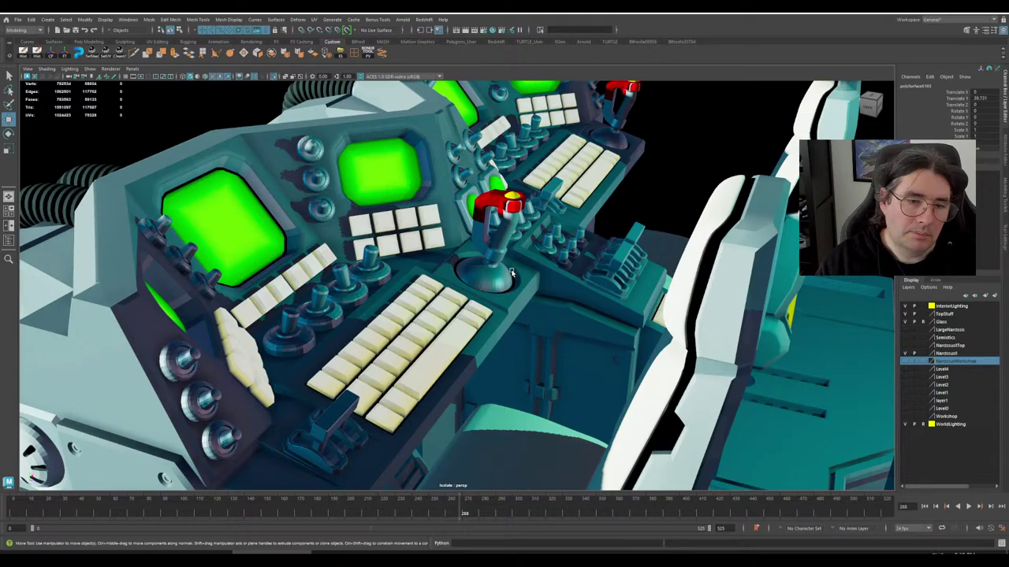
mouse_move(503, 286)
alt+mouse_down()
mouse_move(445, 304)
mouse_move(558, 286)
mouse_move(507, 298)
mouse_move(506, 280)
mouse_move(522, 286)
alt+mouse_up()
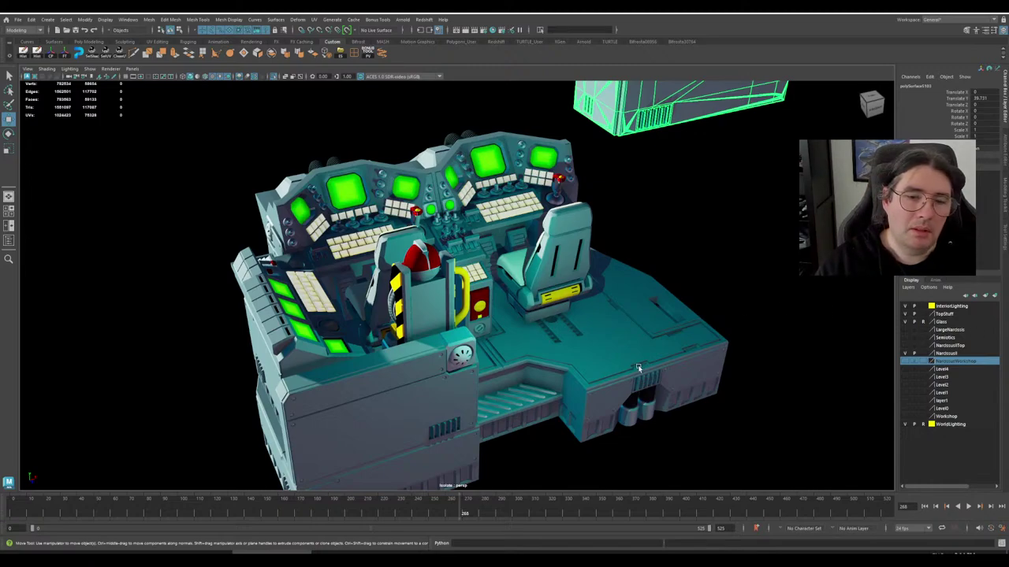
- Inspect the cockpit assembly from the front and rear, comparing the base and consoles with the raised partition section
alt+drag(638, 368, 780, 405)
scroll(701, 411, up, 4)
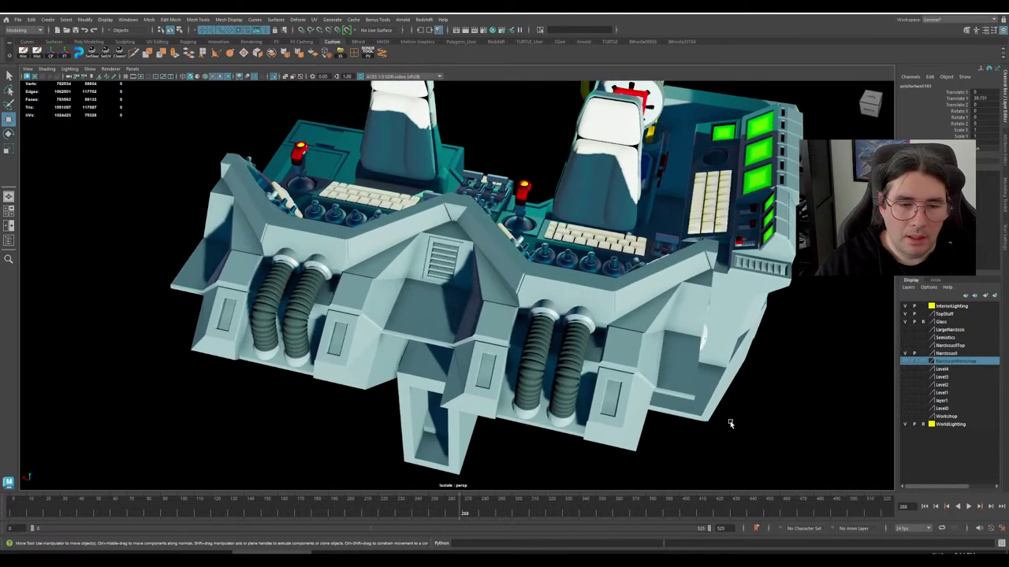
alt+drag(729, 424, 596, 400)
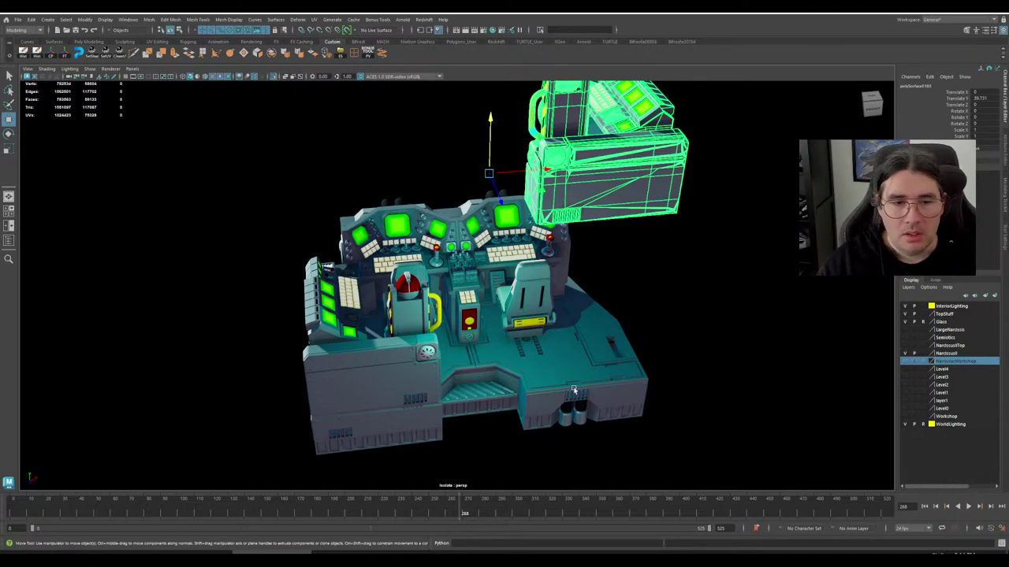
alt+drag(574, 389, 467, 392)
mouse_move(527, 390)
alt+mouse_down()
mouse_move(547, 379)
mouse_move(534, 384)
alt+mouse_up()
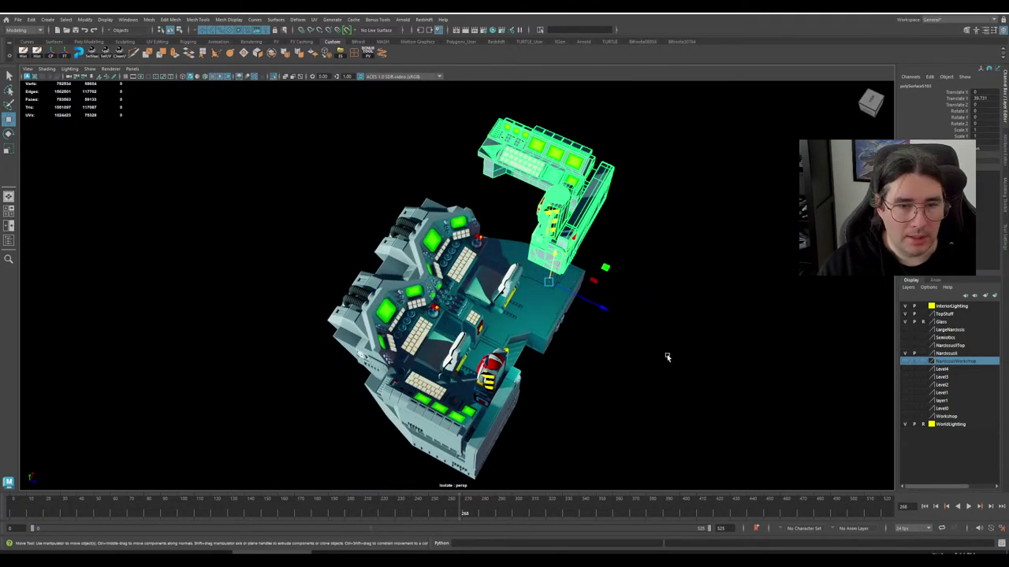
alt+drag(667, 357, 648, 333)
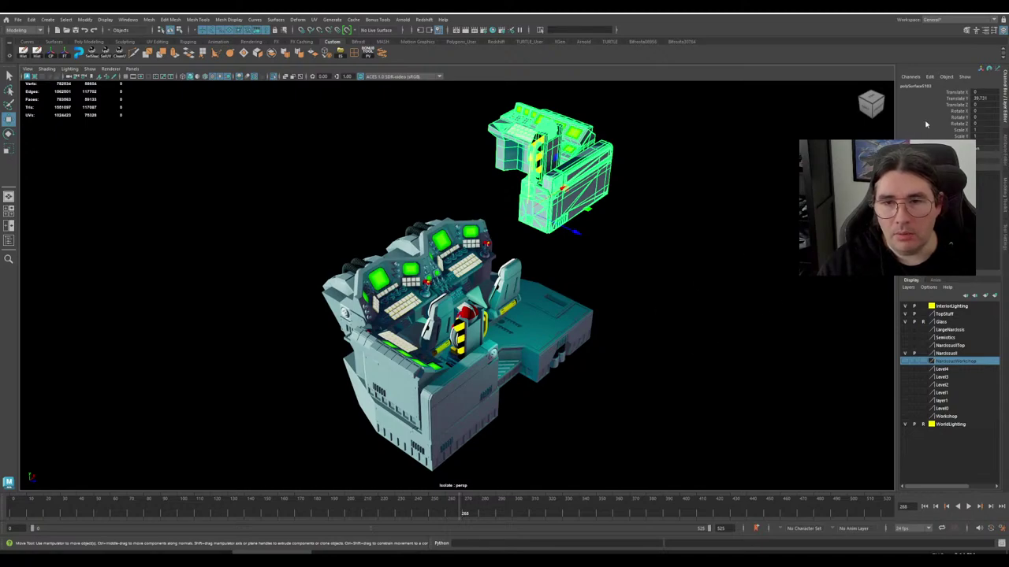
- Set the raised partition section's Translate Y to 0 to seat it back on the base, and clear the selection
click(984, 100)
text(0)
key(Return)
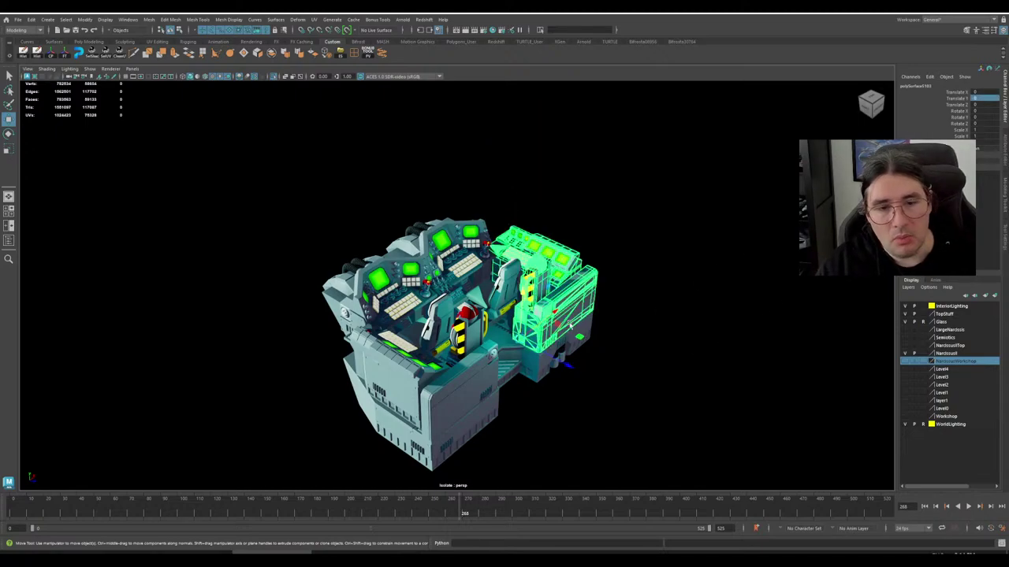
click(613, 410)
alt+drag(616, 410, 596, 426)
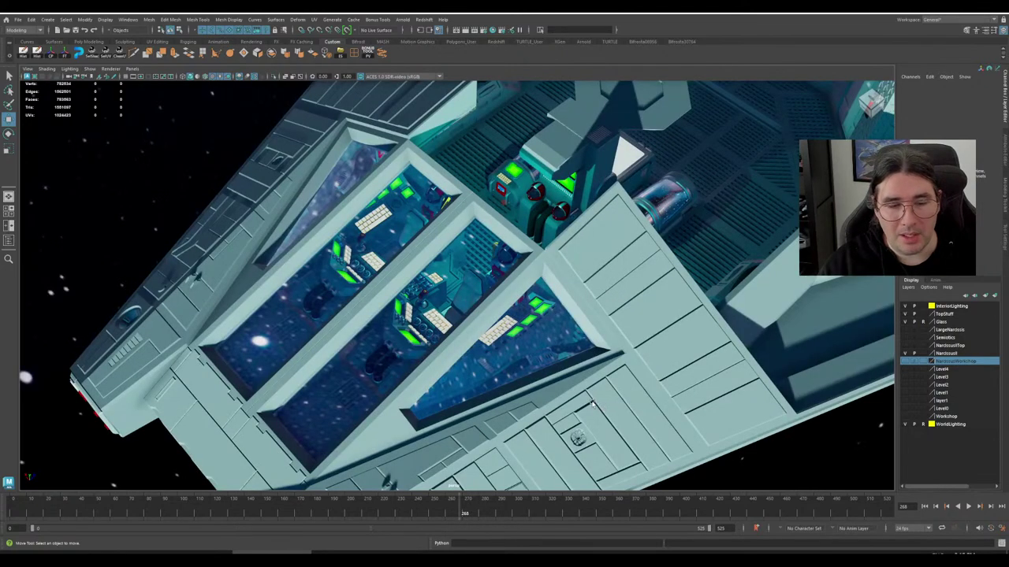
- Survey the roofless shuttle from the nose, sides and engine end to show the full interior layout
alt+drag(593, 404, 449, 413)
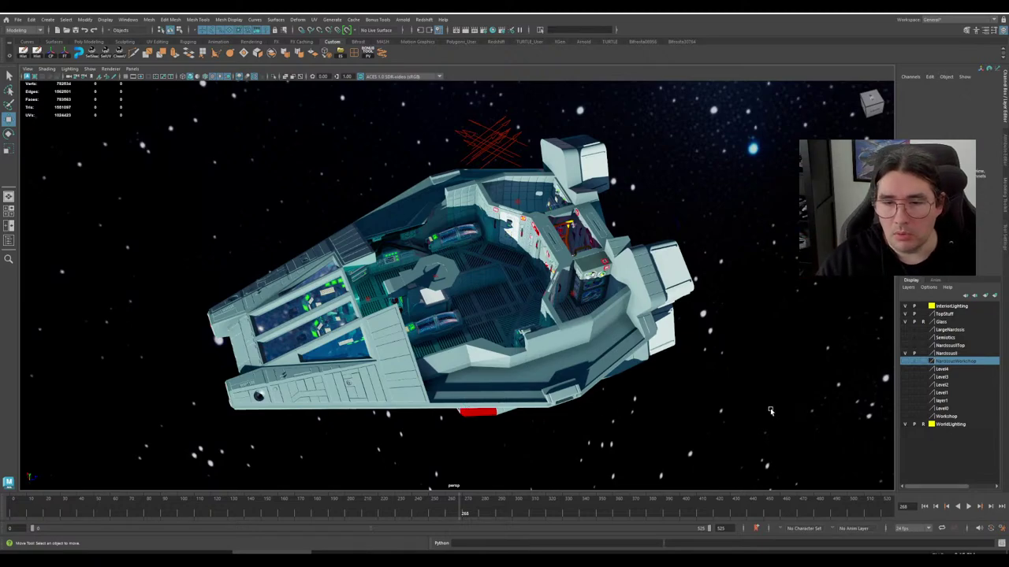
alt+drag(648, 389, 544, 373)
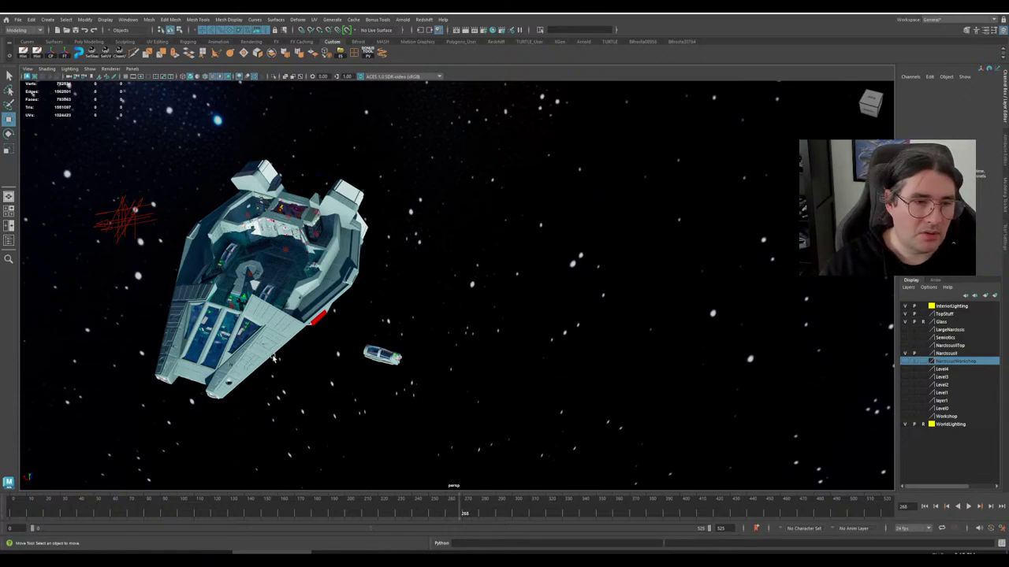
alt+drag(272, 357, 378, 354)
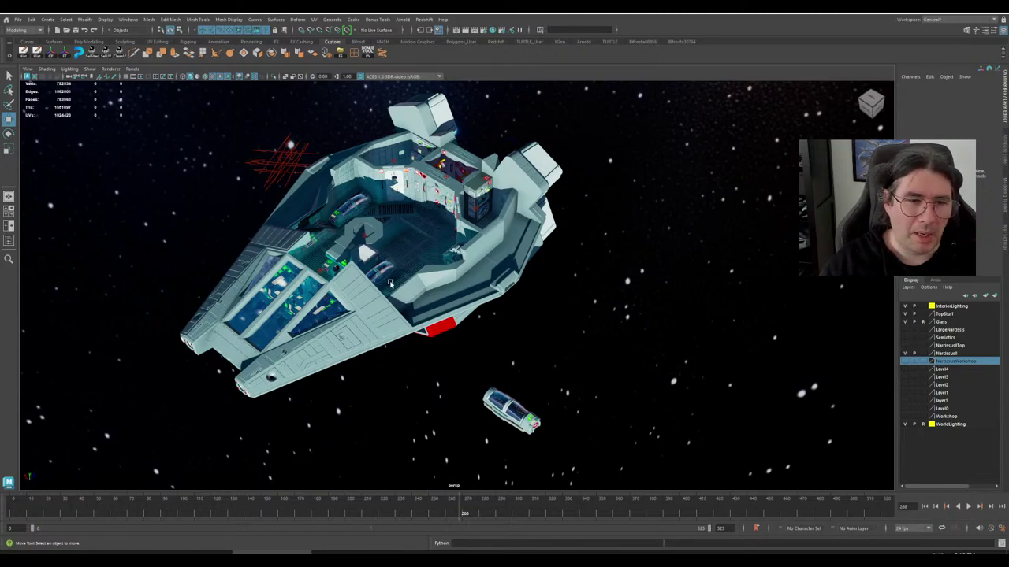
alt+drag(391, 284, 399, 336)
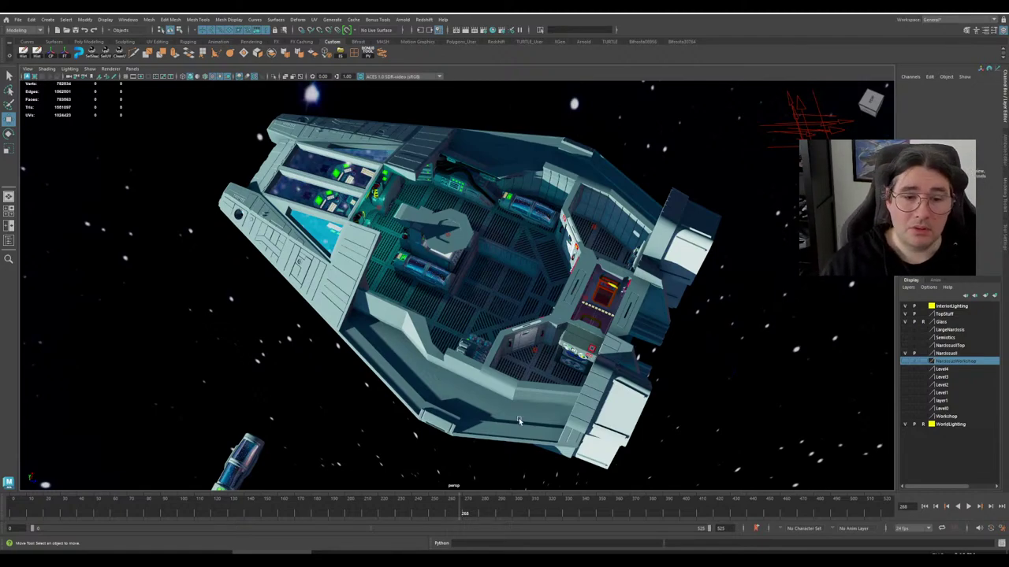
alt+drag(440, 427, 319, 398)
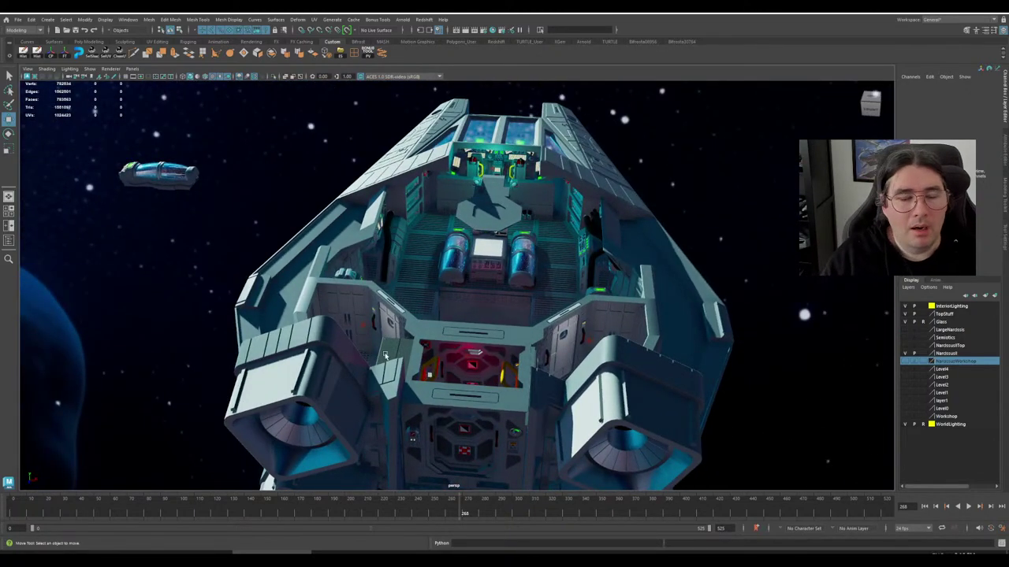
alt+drag(363, 380, 524, 357)
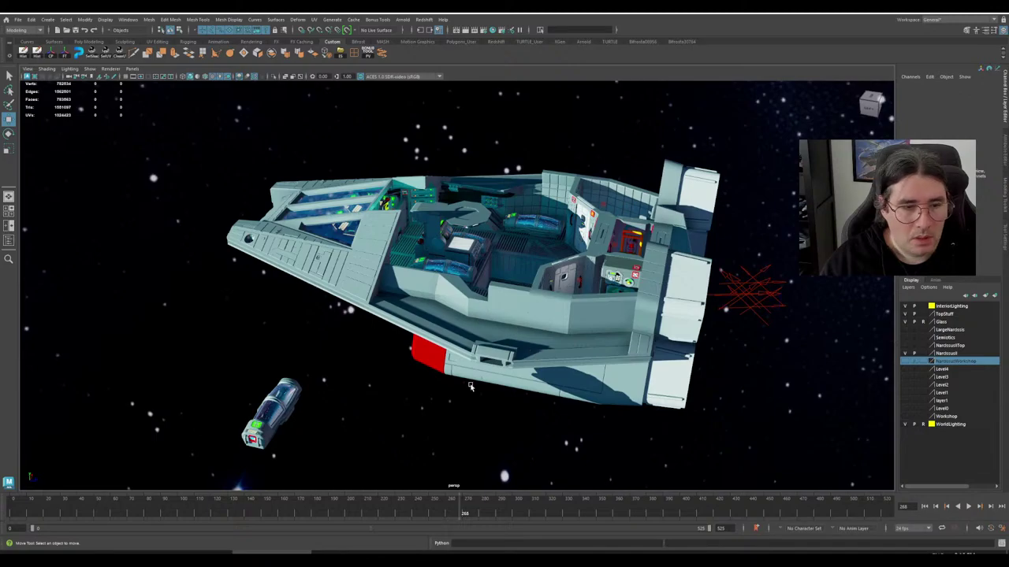
alt+drag(472, 387, 541, 384)
- Select the forward starboard floor section bordering the recessed pit in the main deck
alt+middle_drag(603, 327, 477, 397)
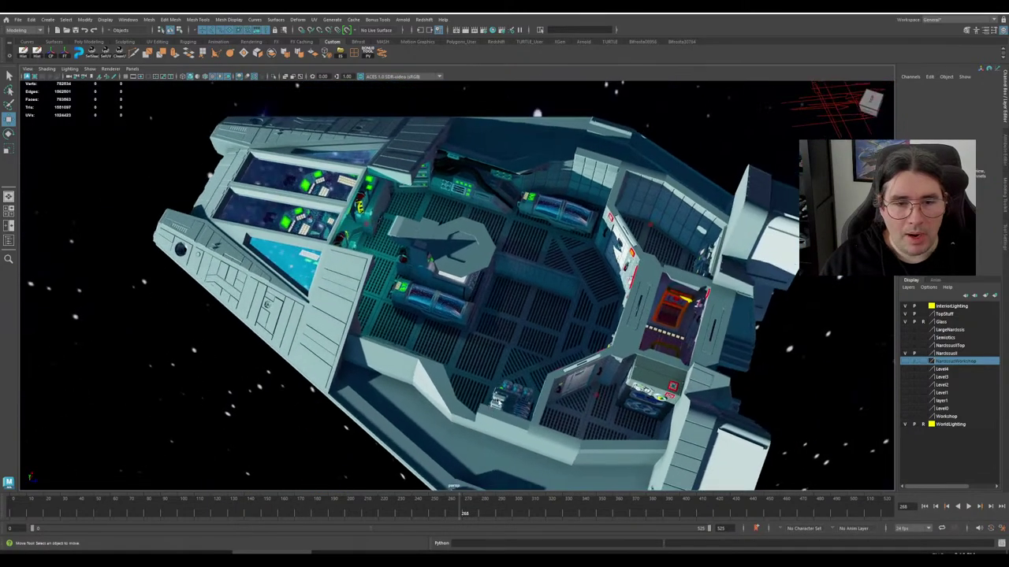
alt+right_drag(478, 398, 563, 399)
alt+middle_drag(563, 399, 527, 353)
scroll(357, 347, up, 5)
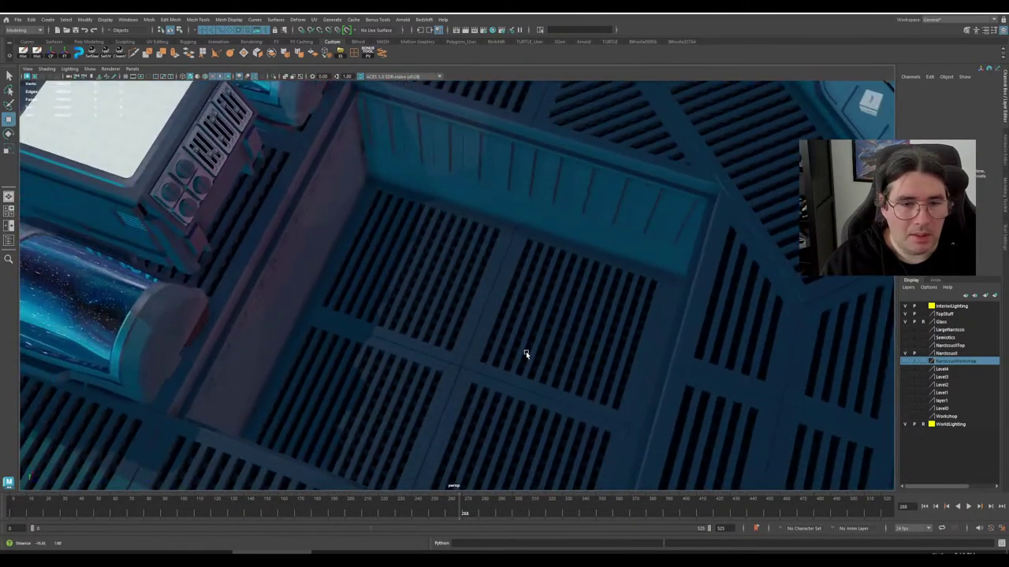
scroll(536, 315, down, 3)
alt+drag(542, 292, 400, 305)
click(655, 297)
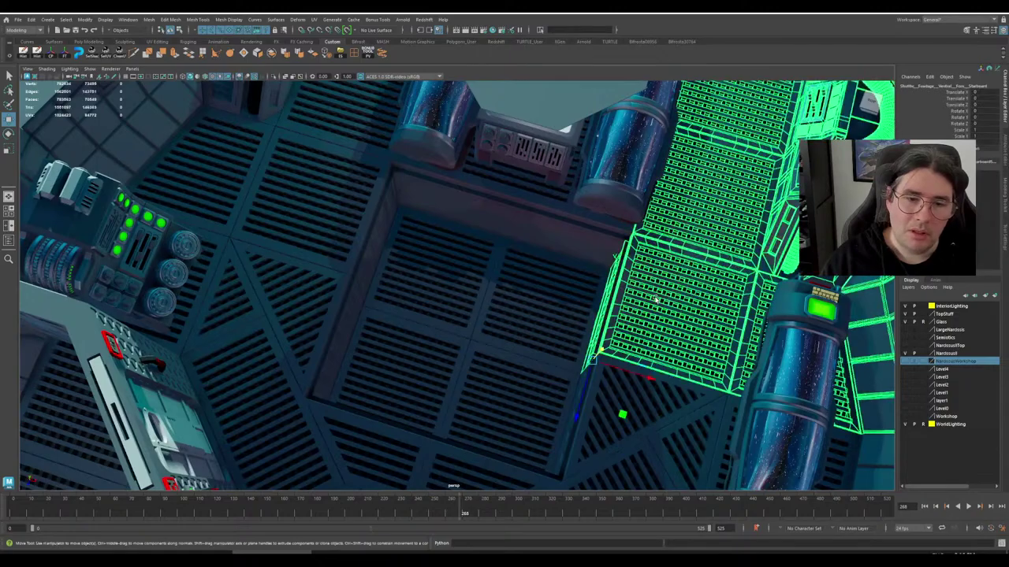
- Examine how the selected floor section meets the sunken pit's walls and the neighbouring deck pieces
scroll(648, 299, down, 4)
scroll(418, 264, down, 4)
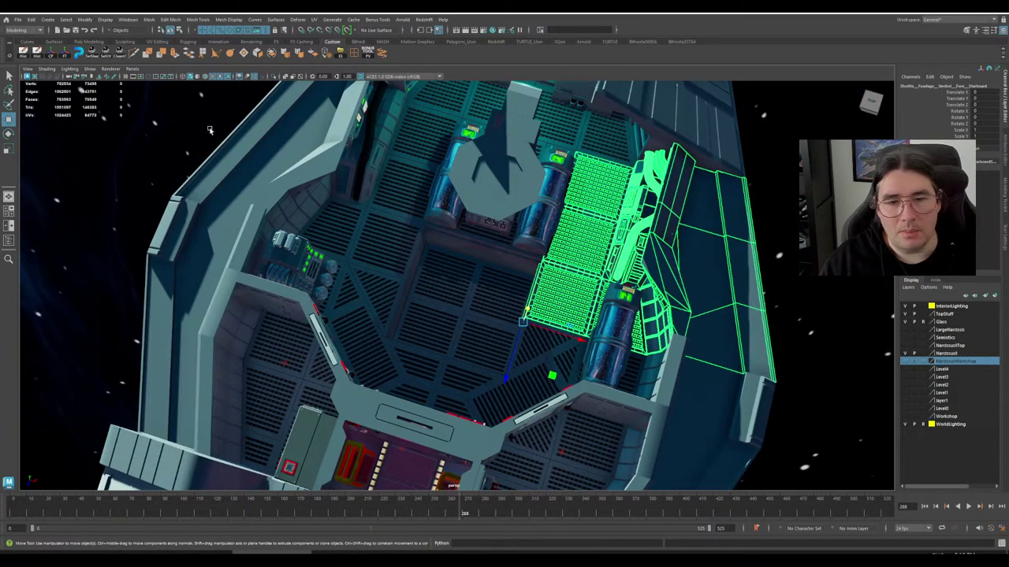
scroll(460, 286, up, 8)
alt+drag(543, 279, 601, 236)
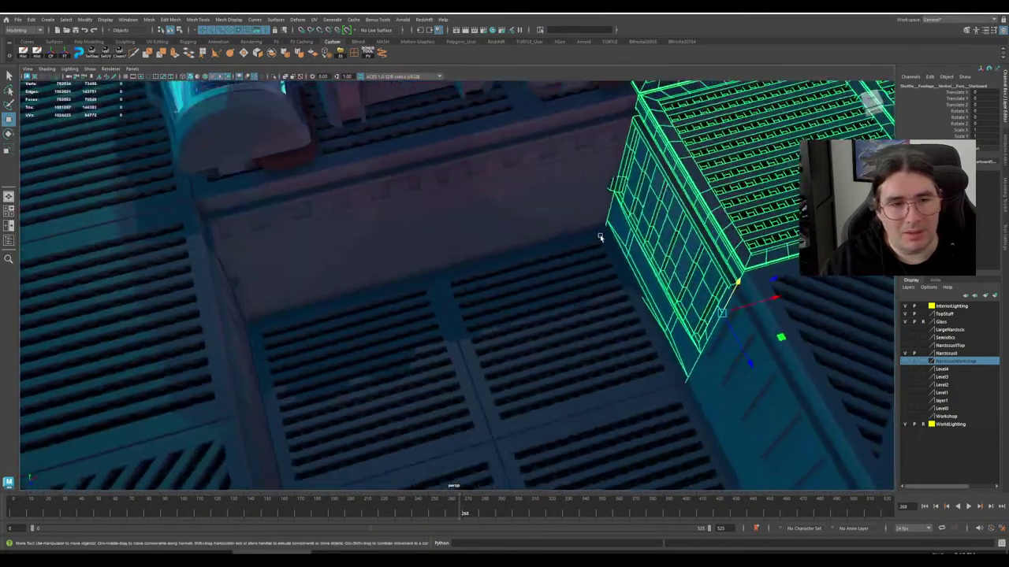
alt+middle_drag(508, 258, 472, 274)
alt+drag(471, 274, 668, 375)
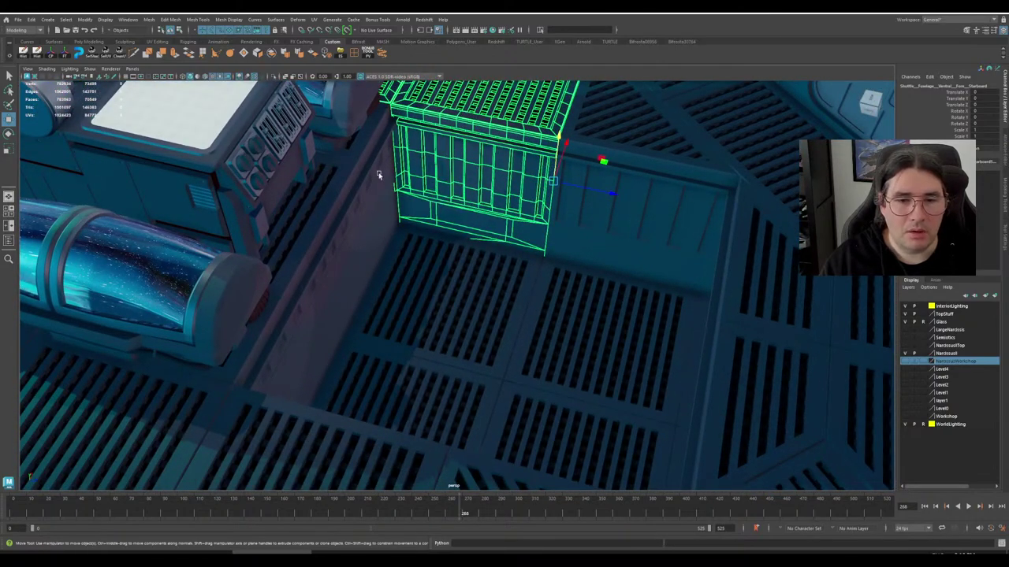
scroll(582, 241, down, 9)
scroll(503, 273, up, 3)
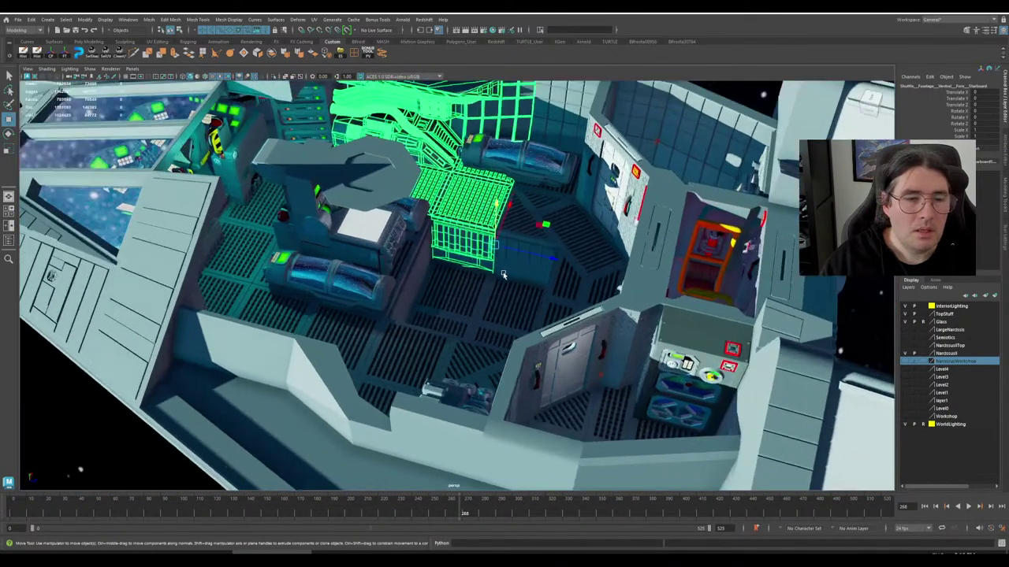
- Inspect the two central sleep pods and the console between them beneath the octagonal overhead piece
scroll(502, 274, up, 3)
alt+middle_drag(428, 261, 558, 276)
scroll(560, 281, up, 5)
alt+drag(560, 281, 426, 293)
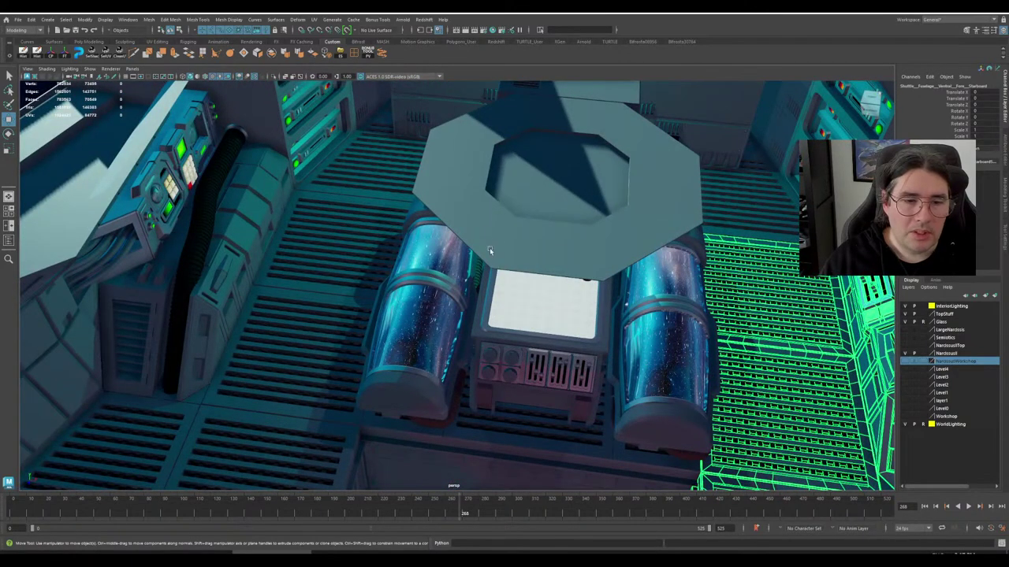
alt+drag(489, 247, 579, 335)
- Rotate the glass canopy of the detached sleep pod outside the shuttle to -125 on the X axis, opening it
scroll(558, 353, down, 6)
alt+middle_drag(165, 303, 462, 293)
scroll(462, 293, up, 3)
click(412, 253)
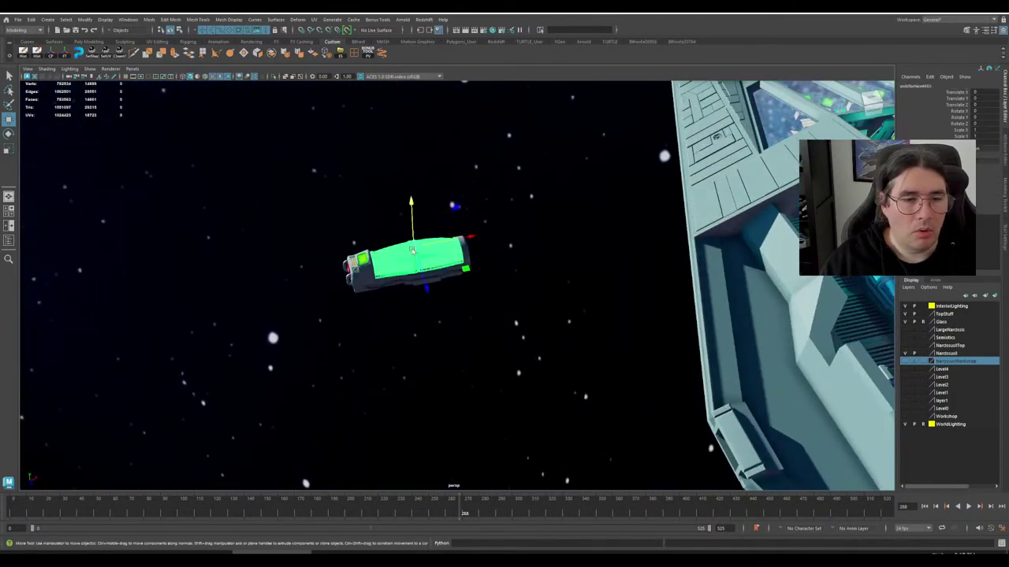
key(f)
alt+drag(432, 301, 455, 298)
key(e)
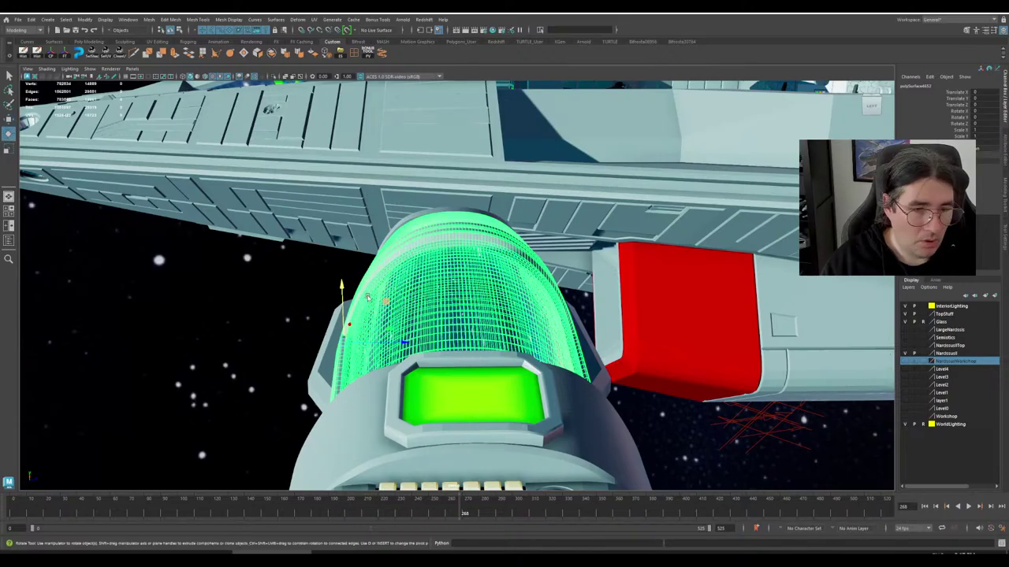
drag(371, 315, 593, 292)
scroll(375, 319, up, 3)
scroll(402, 301, down, 7)
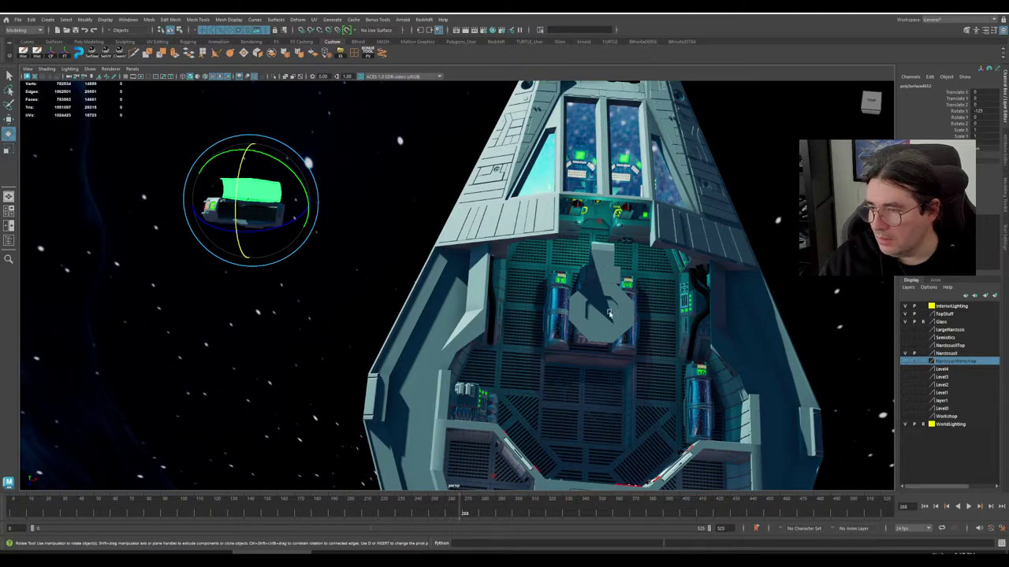
- Turn off the scene lighting in the viewport to show the interior evenly lit, and deselect the pod canopy
alt+drag(646, 363, 594, 331)
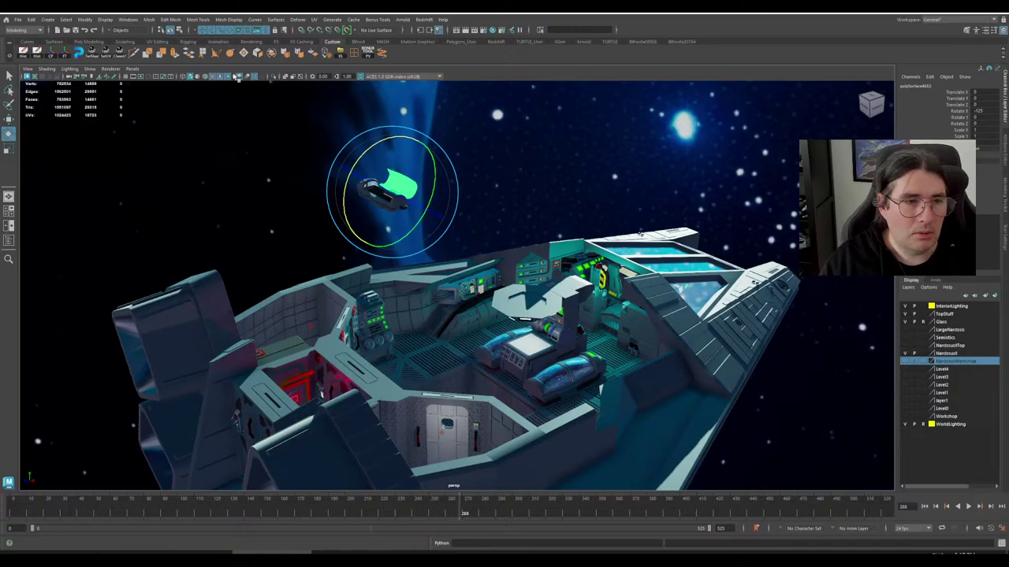
click(220, 78)
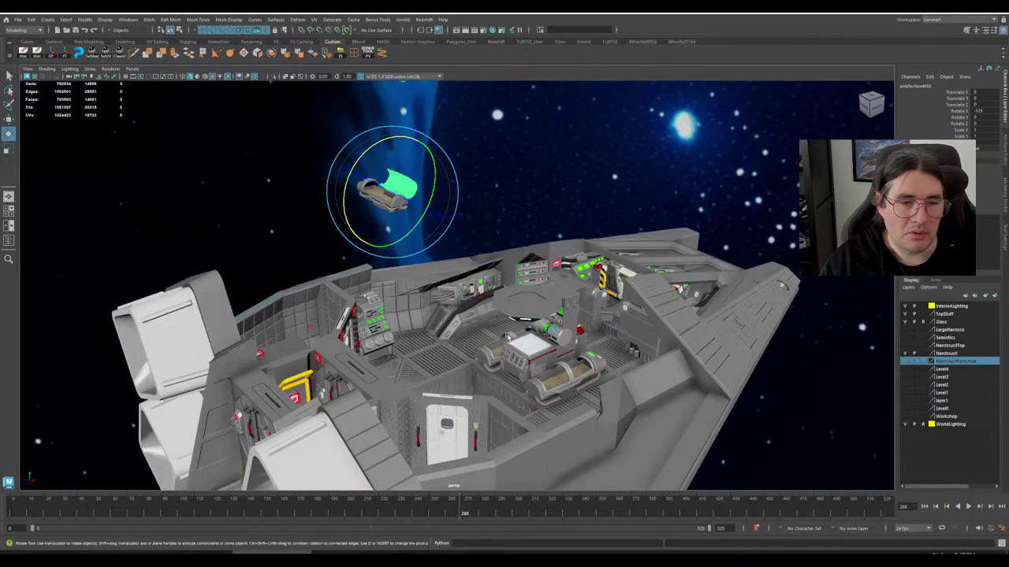
alt+middle_drag(459, 335, 433, 236)
alt+drag(433, 235, 443, 270)
alt+drag(277, 245, 277, 265)
click(276, 264)
- Examine the sleep pod beside the starboard wall, including its padded bed, frame and side pipes
alt+right_drag(408, 254, 772, 256)
alt+middle_drag(773, 256, 331, 292)
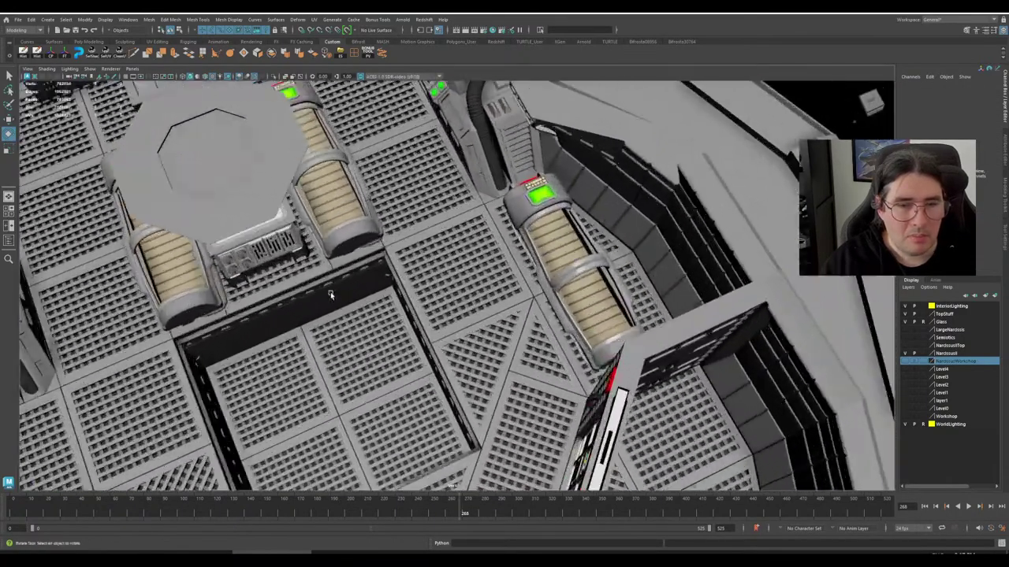
mouse_move(331, 293)
alt+mouse_down()
mouse_move(414, 290)
mouse_move(339, 288)
alt+mouse_up()
alt+right_drag(339, 288, 481, 221)
alt+middle_drag(481, 221, 372, 299)
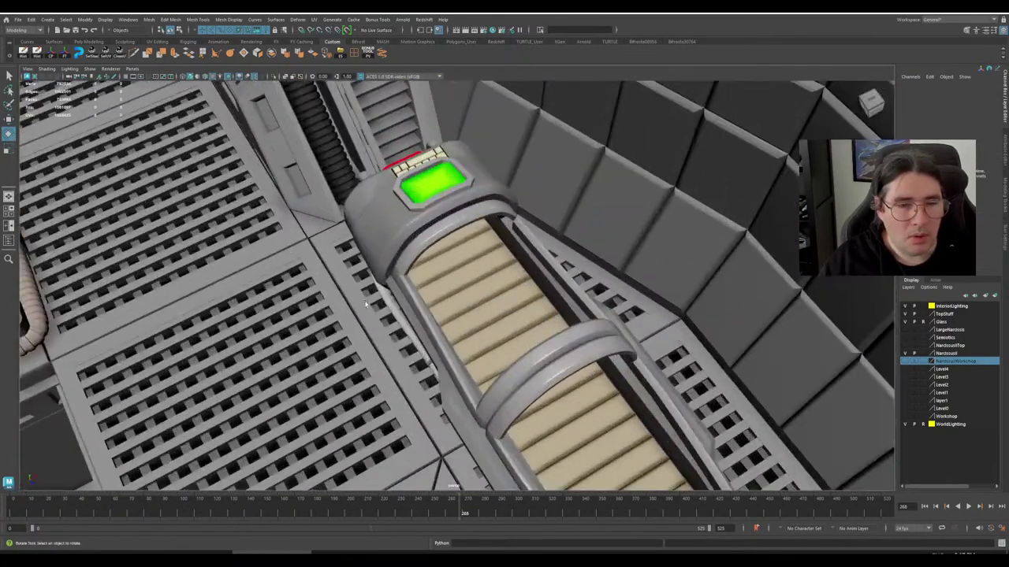
alt+drag(371, 299, 519, 231)
alt+middle_drag(519, 231, 305, 307)
alt+right_drag(305, 307, 463, 229)
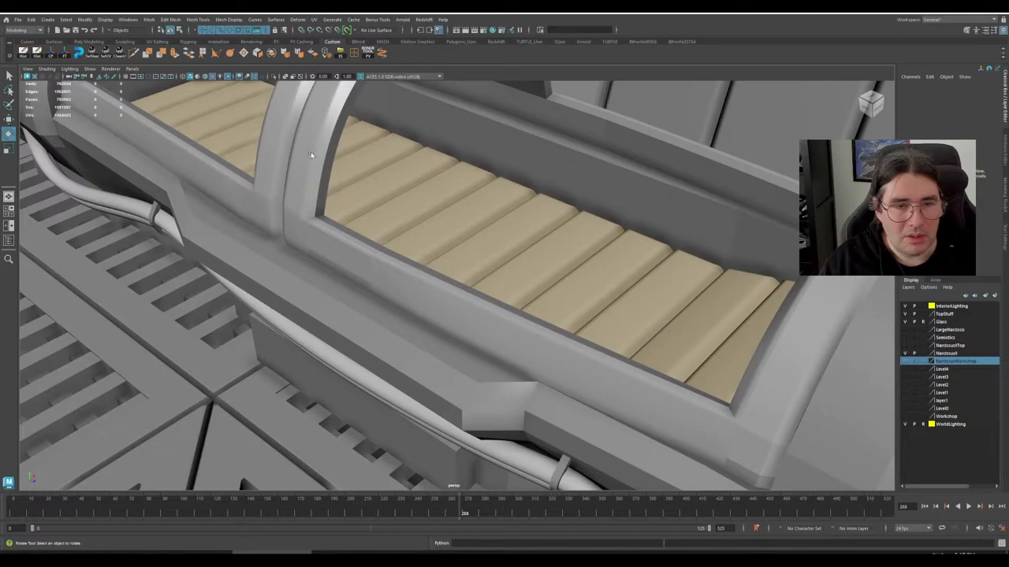
alt+drag(310, 154, 540, 279)
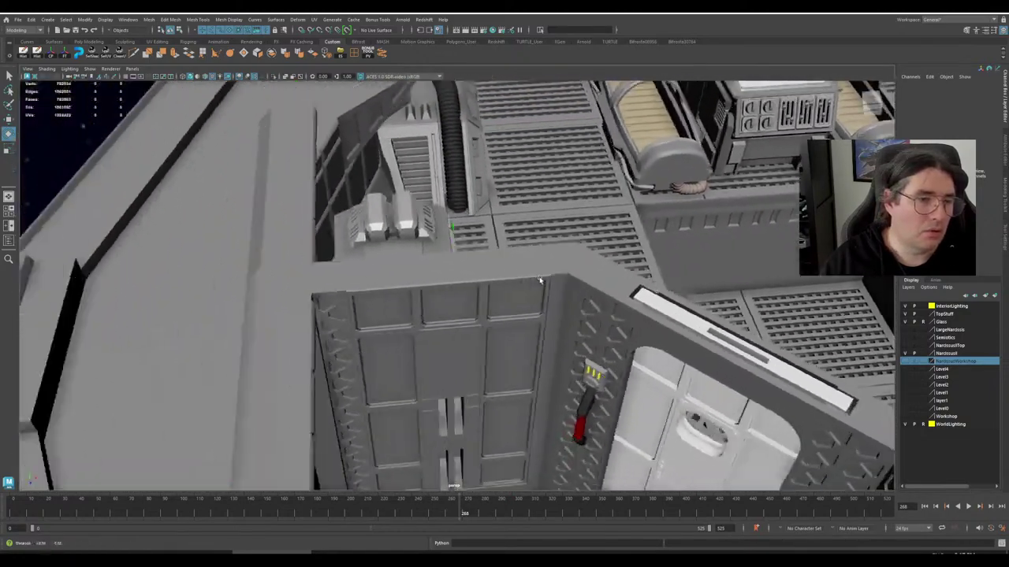
- Select one lengthwise strip of the padded bed inside the detached sleep pod and view it up close
alt+middle_drag(539, 280, 662, 286)
alt+drag(455, 275, 540, 273)
click(621, 277)
alt+middle_drag(621, 277, 520, 284)
scroll(520, 286, up, 8)
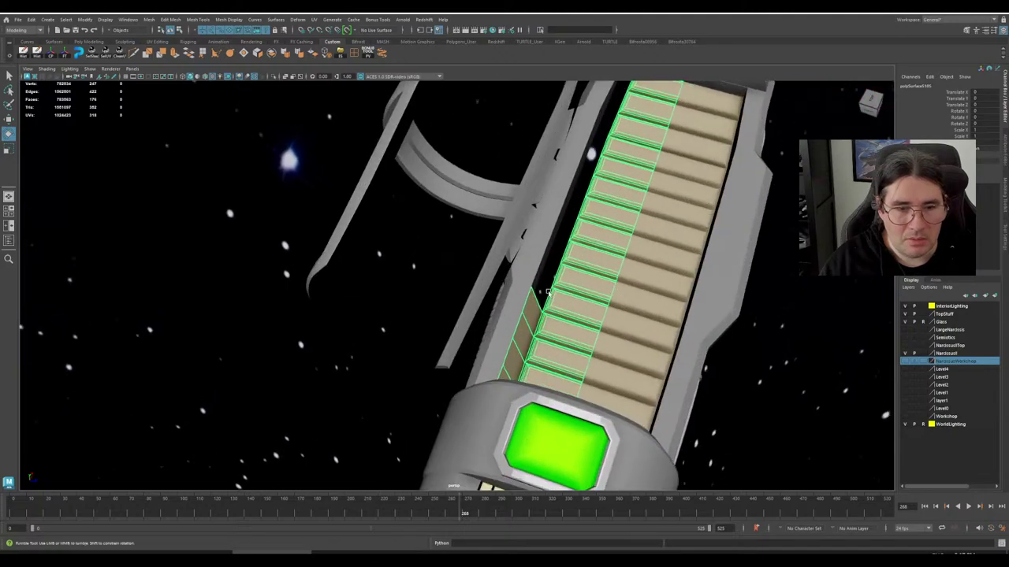
- Isolate the selected bed strip and cut a lengthwise edge loop through the middle of its slanted side panel
alt+drag(528, 287, 602, 218)
alt+middle_drag(602, 217, 489, 342)
alt+drag(490, 342, 434, 368)
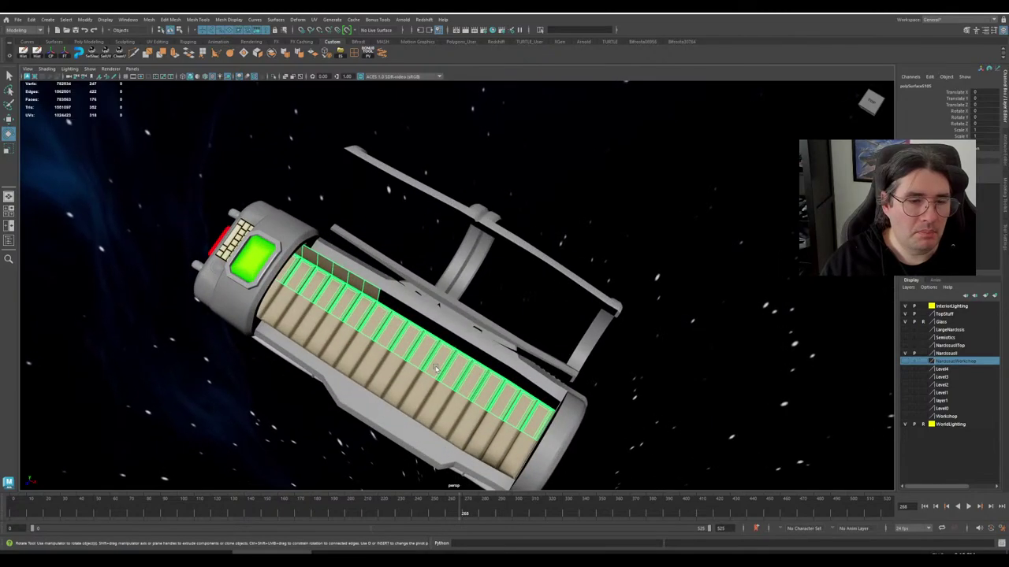
key(ctrl+1)
alt+drag(375, 316, 423, 274)
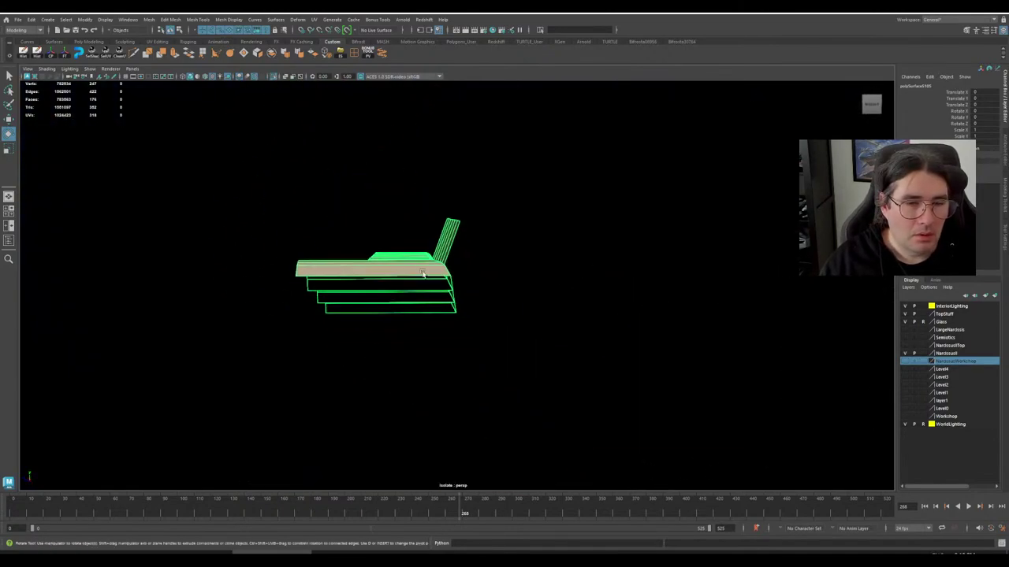
click(134, 54)
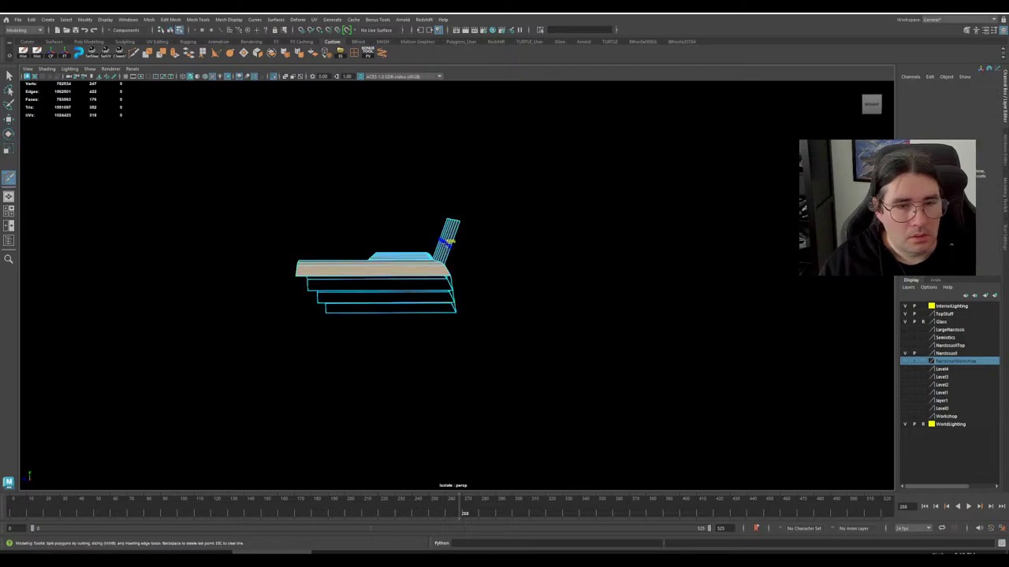
alt+drag(489, 276, 472, 283)
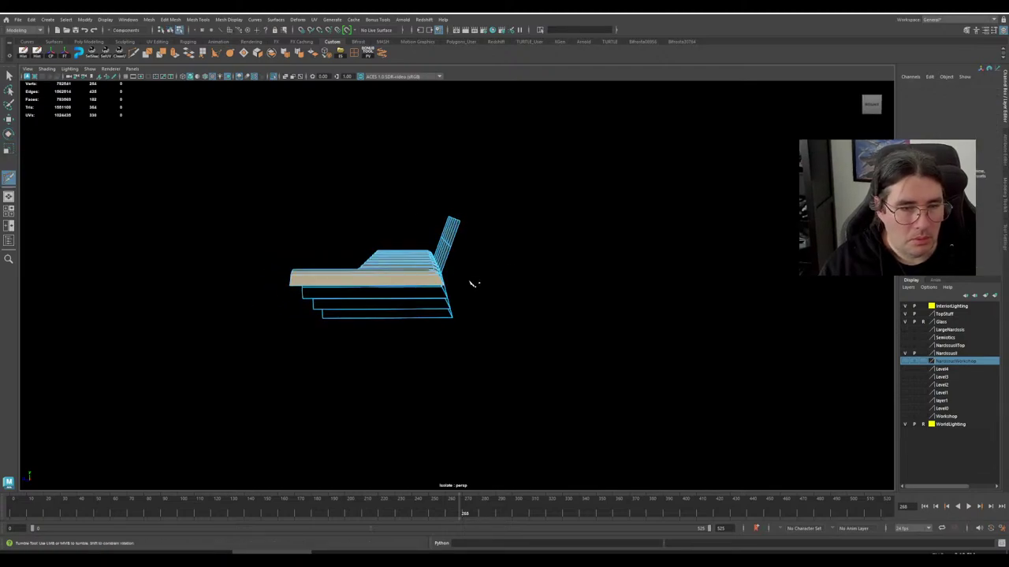
- Select the vertices at the pads' outer ends, excluding the slanted panel's middle row, show the whole pod again, and shift them slightly inward
key(w)
right_drag(466, 268, 427, 262)
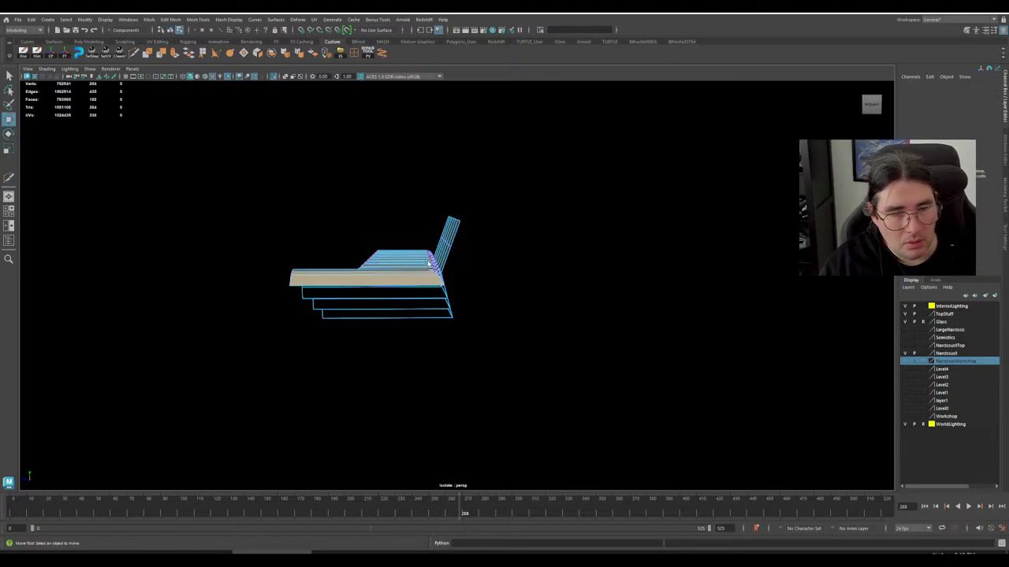
alt+drag(443, 274, 442, 277)
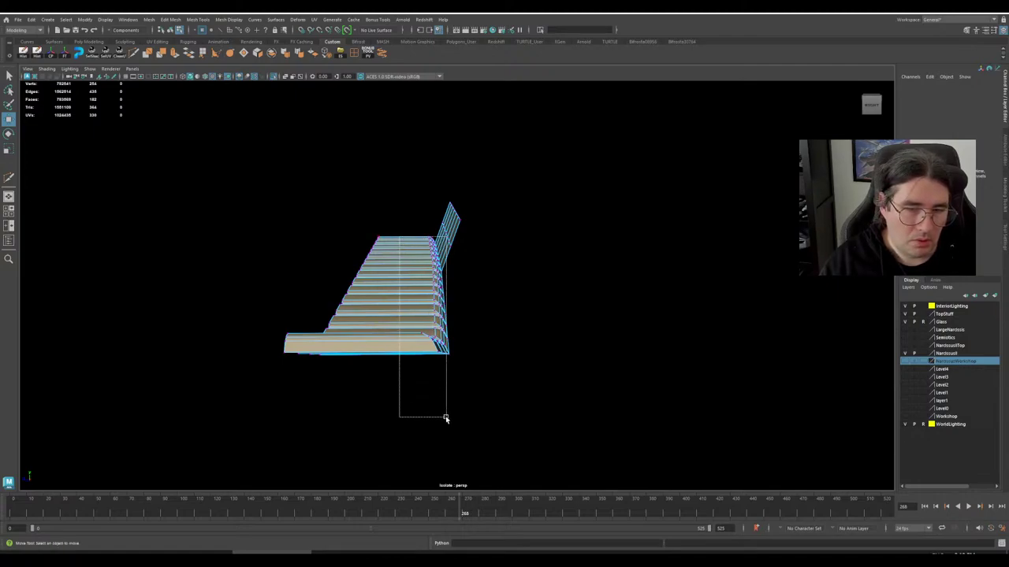
drag(445, 419, 461, 424)
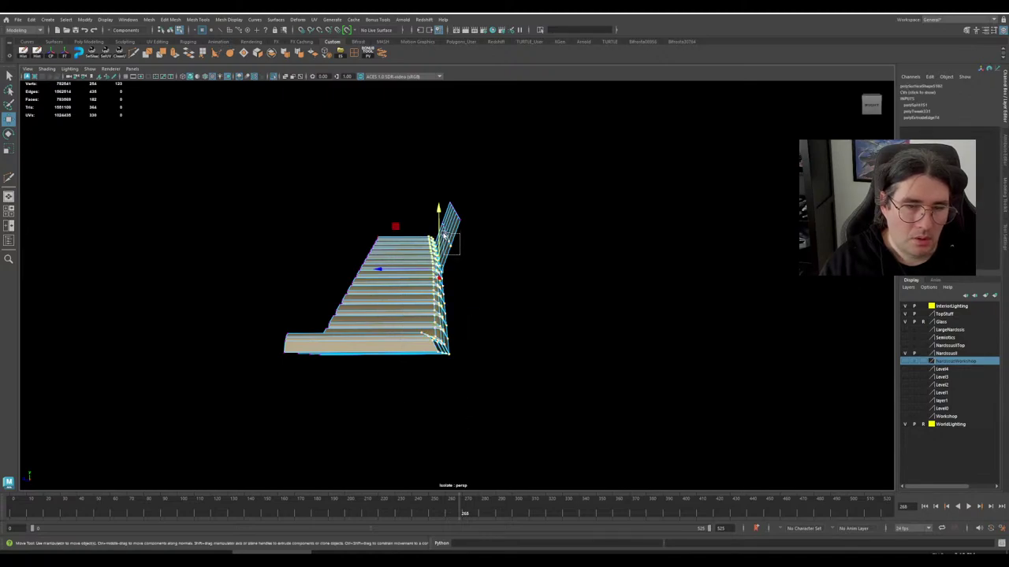
scroll(466, 257, up, 4)
alt+drag(457, 272, 428, 301)
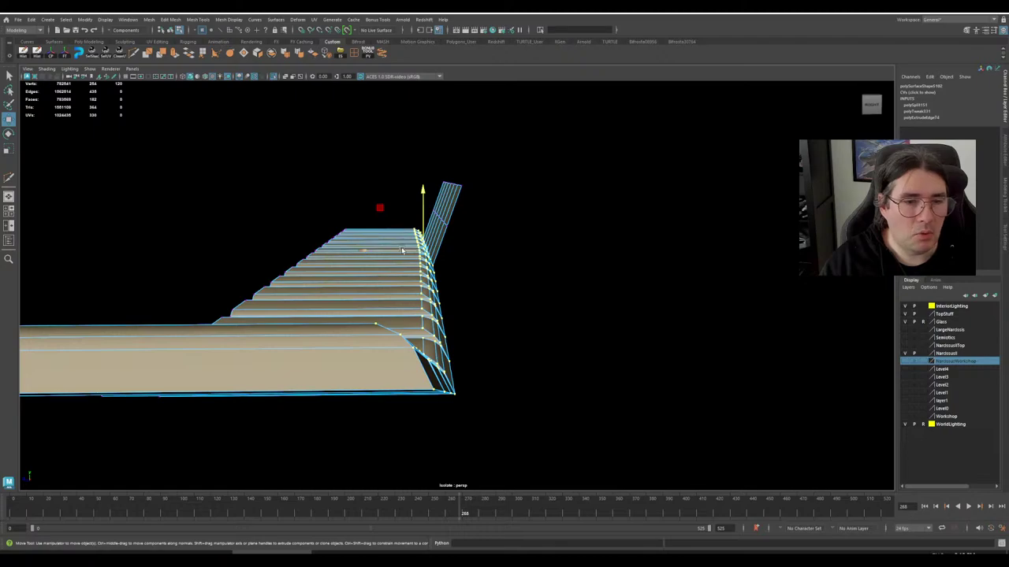
drag(402, 250, 373, 265)
scroll(398, 240, down, 4)
key(ctrl+1)
drag(426, 325, 424, 326)
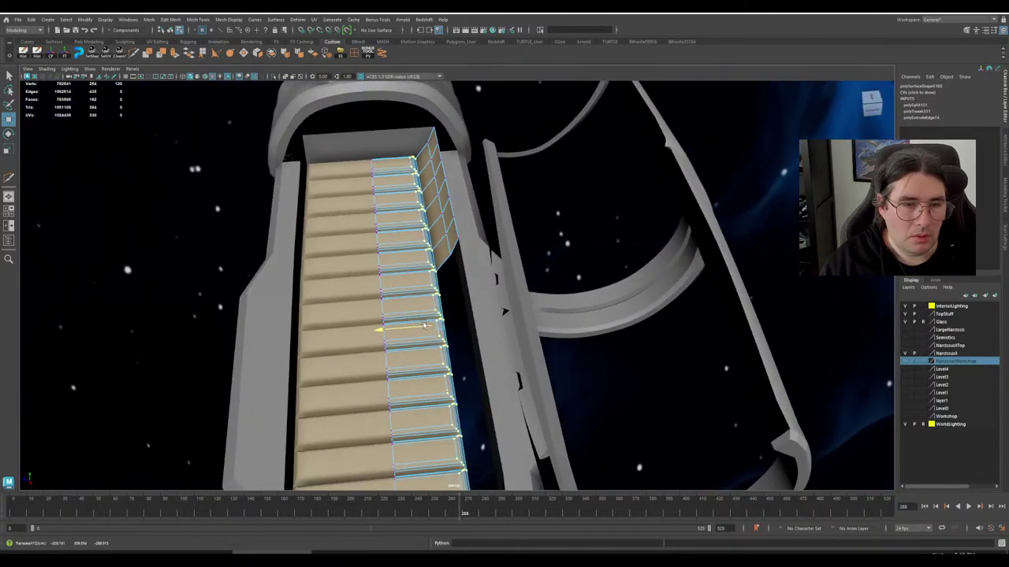
middle_drag(424, 324, 418, 325)
alt+drag(431, 319, 577, 313)
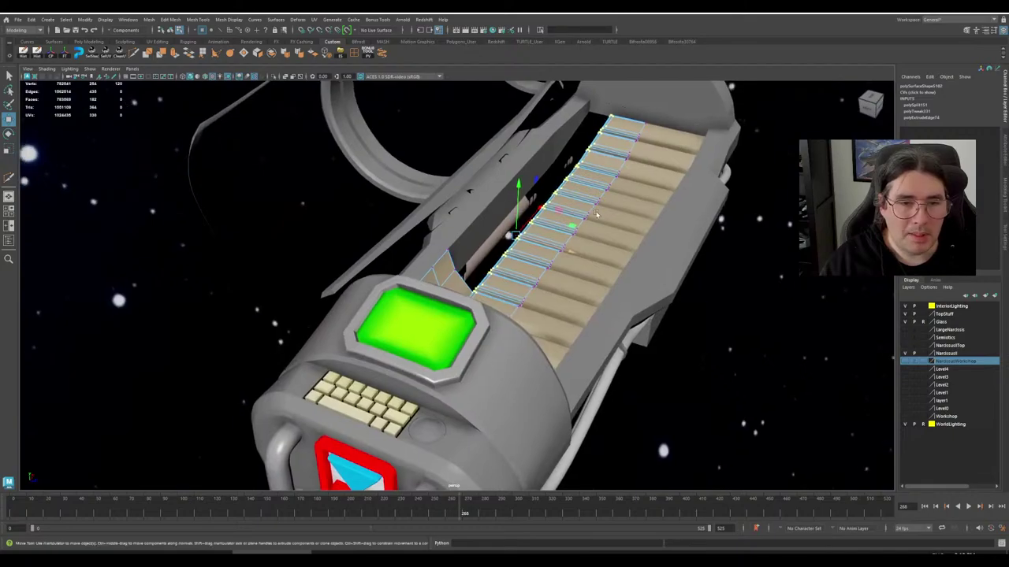
- Extrude the pads' outer border edges beyond the short side panel and snap the new row to the panel's middle corner
scroll(596, 190, down, 4)
alt+drag(596, 189, 429, 332)
right_drag(429, 325, 430, 299)
alt+drag(430, 300, 418, 337)
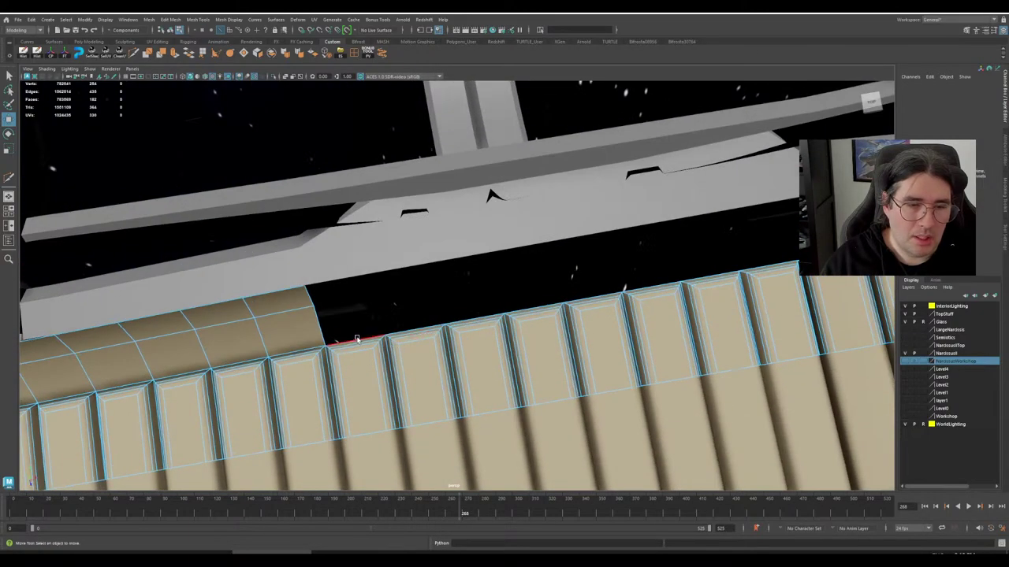
click(356, 339)
alt+drag(711, 291, 591, 290)
shift+click(617, 295)
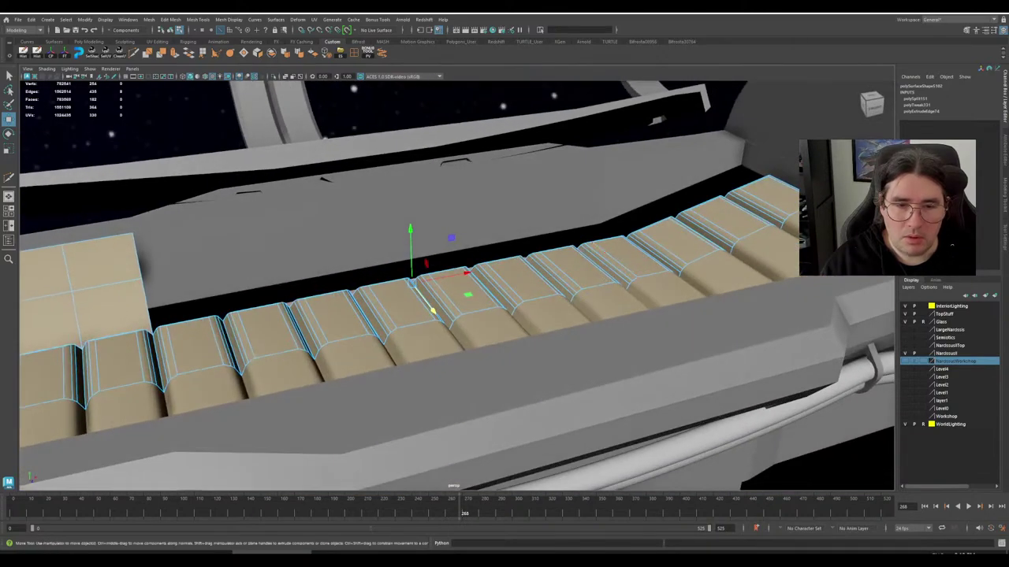
alt+drag(613, 229, 597, 271)
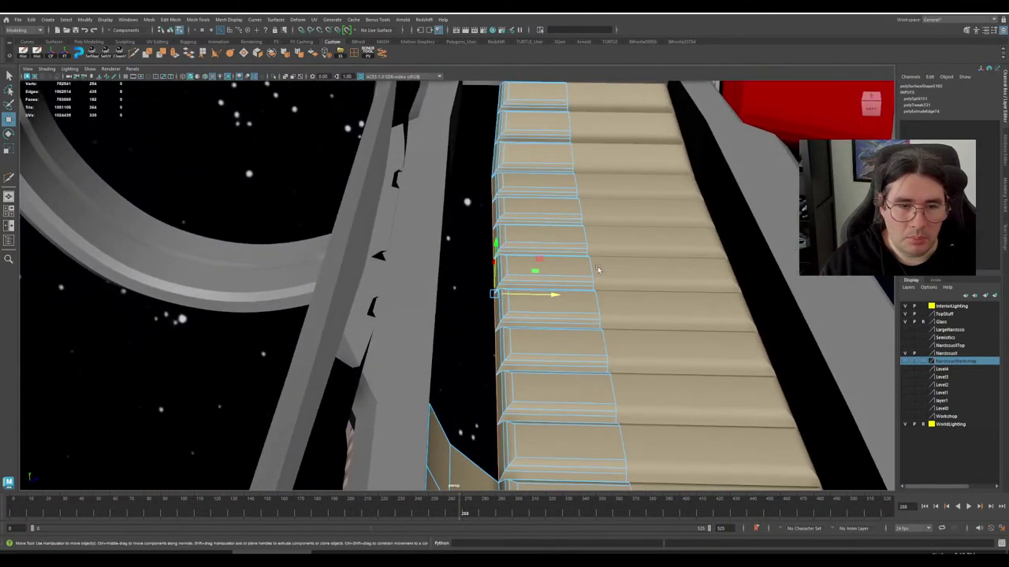
alt+drag(510, 279, 495, 278)
alt+middle_drag(495, 278, 504, 224)
alt+drag(503, 224, 487, 219)
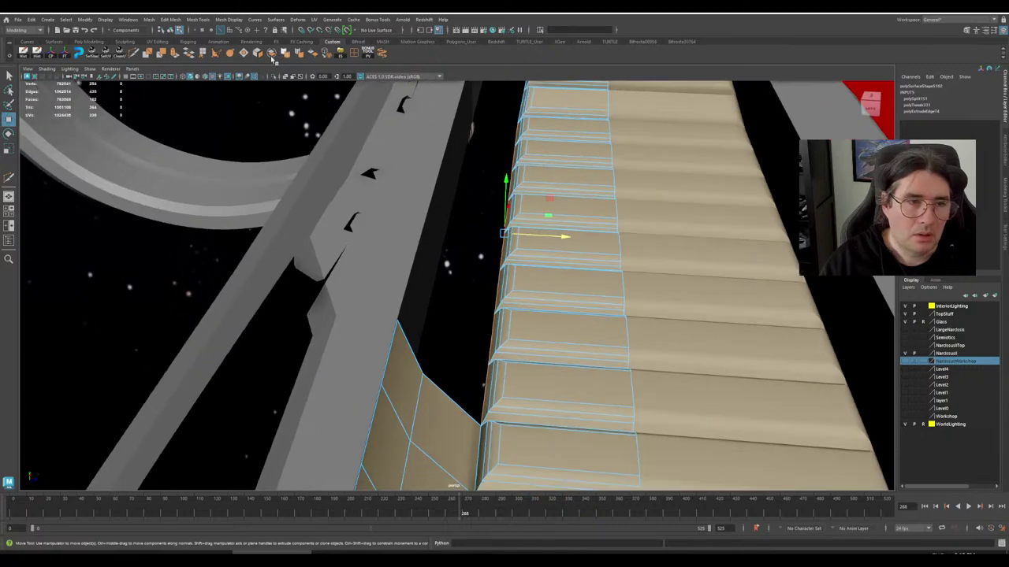
click(175, 54)
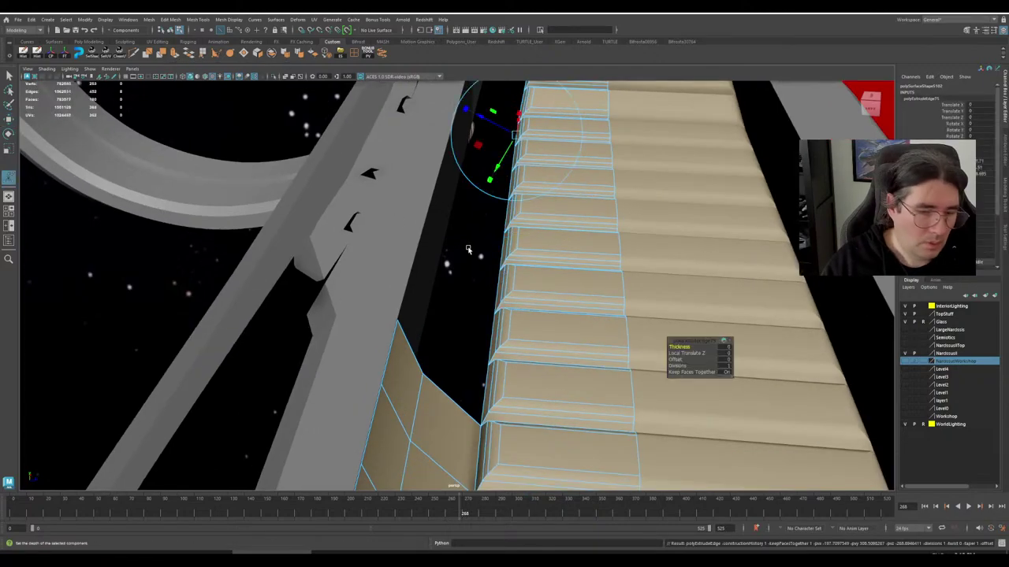
key(w)
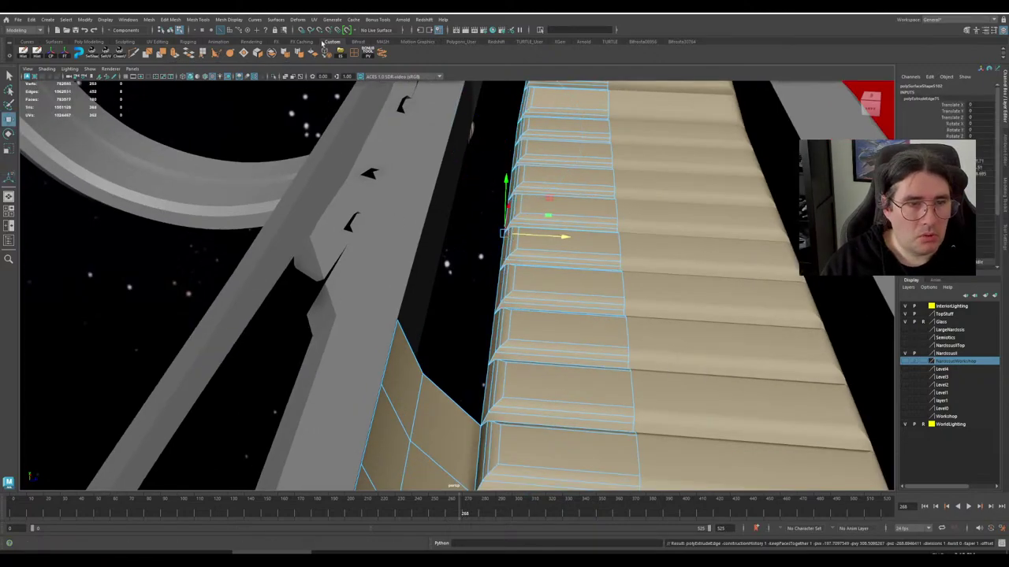
key(d)
drag(502, 236, 491, 327)
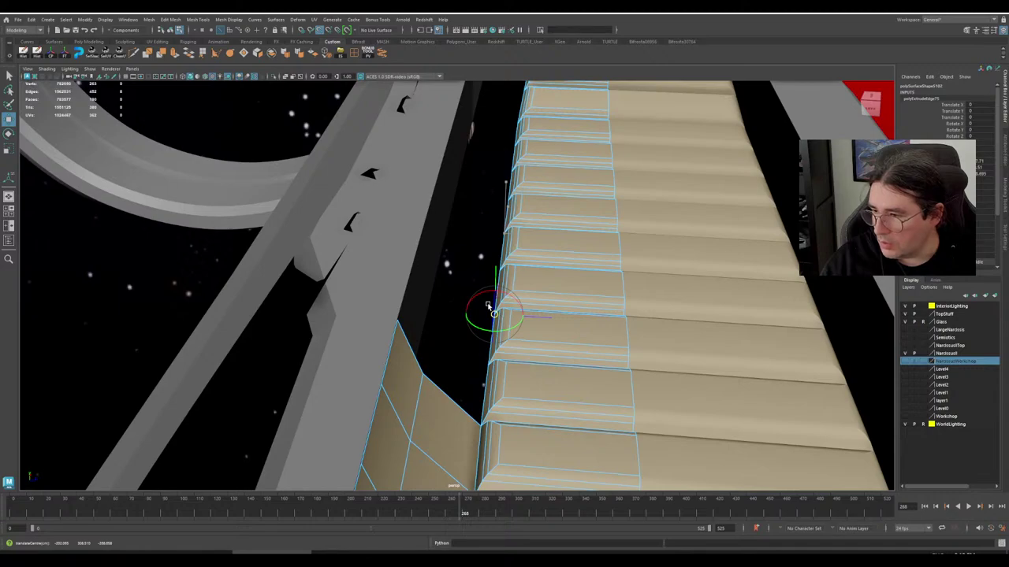
drag(472, 332, 422, 374)
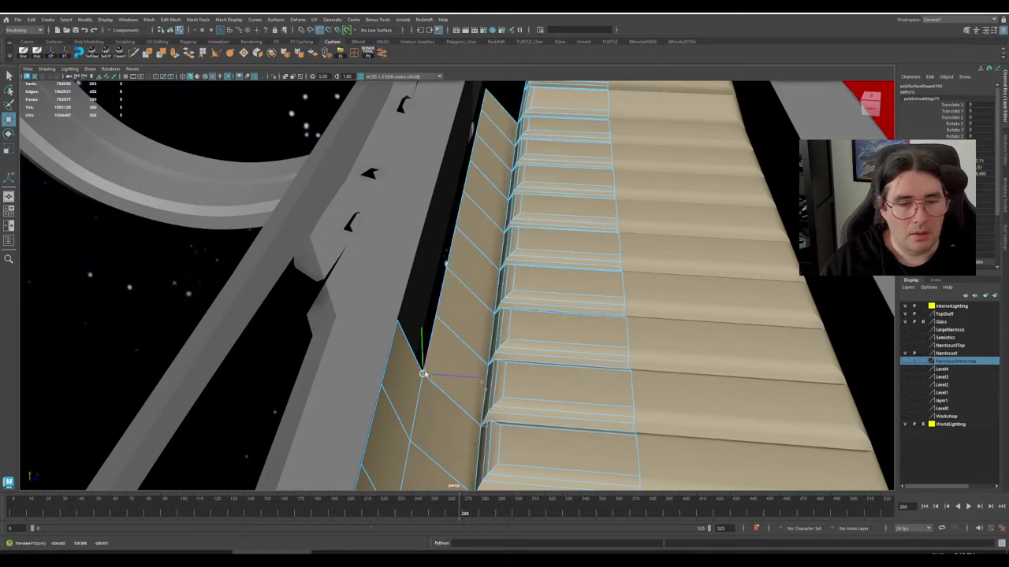
- Extrude the new side row's free edges again and snap them to the existing panel's upper corner
scroll(441, 362, down, 2)
key(ctrl+e)
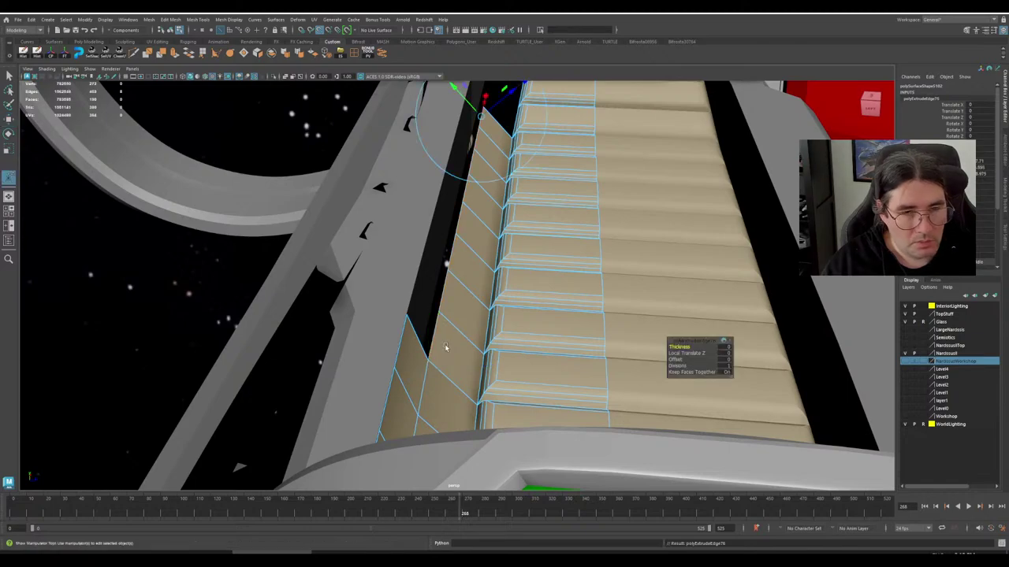
key(w)
key(d)
drag(462, 204, 493, 324)
scroll(486, 303, up, 3)
scroll(745, 263, down, 3)
alt+middle_drag(417, 287, 781, 331)
alt+middle_drag(334, 307, 485, 326)
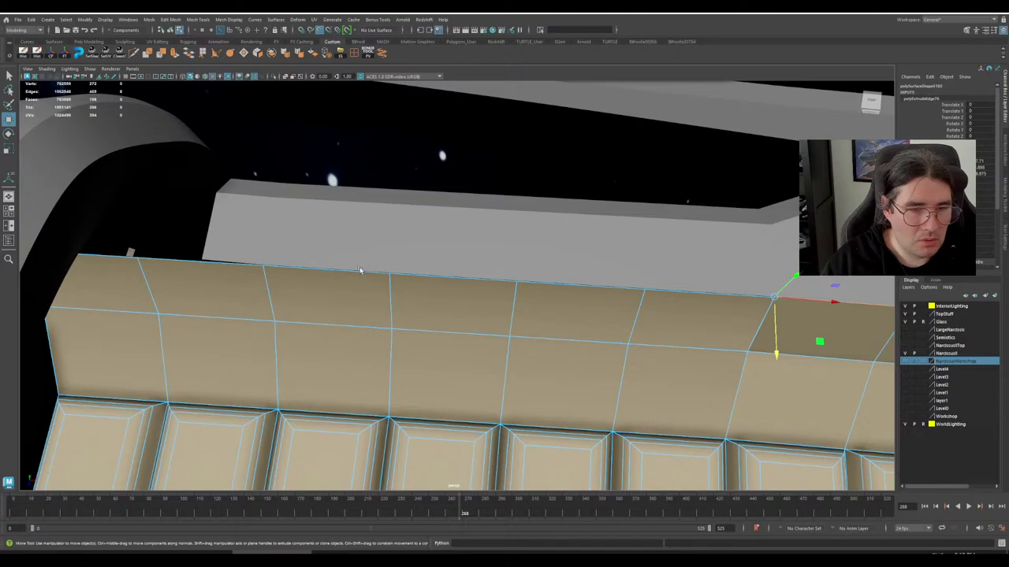
alt+drag(360, 270, 420, 290)
alt+right_drag(420, 289, 258, 201)
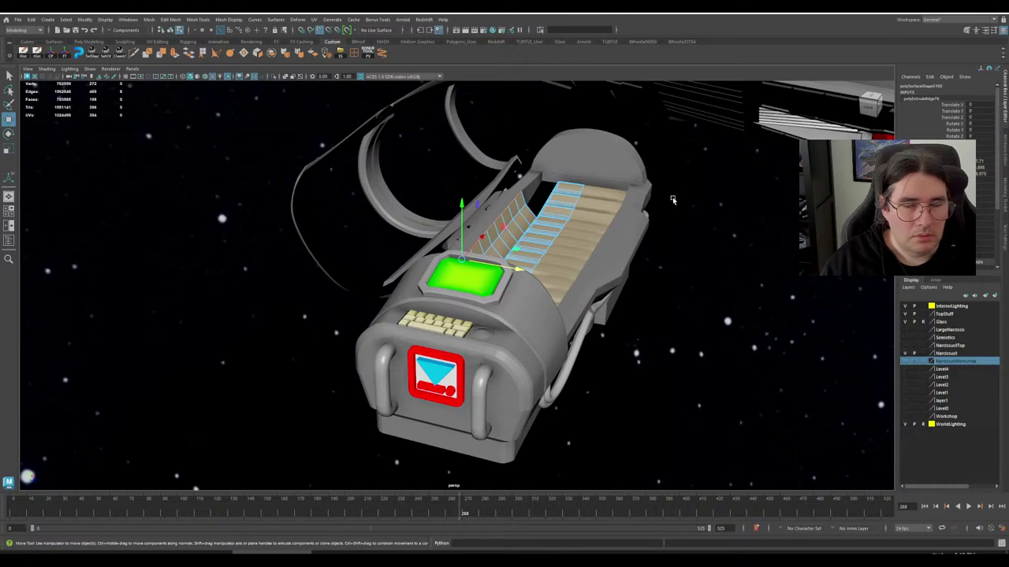
- Extrude the remaining outer border edges of the pads at the head end and snap them to the side panel's middle corner
alt+drag(673, 201, 568, 241)
alt+middle_drag(568, 241, 347, 276)
alt+right_drag(347, 275, 392, 306)
alt+drag(391, 307, 580, 274)
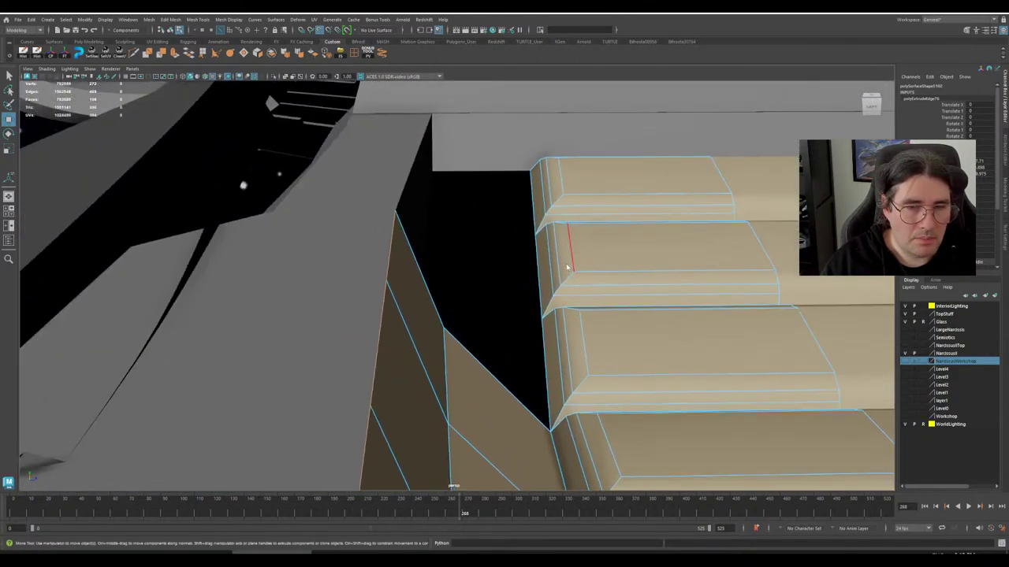
right_drag(567, 266, 566, 239)
click(528, 210)
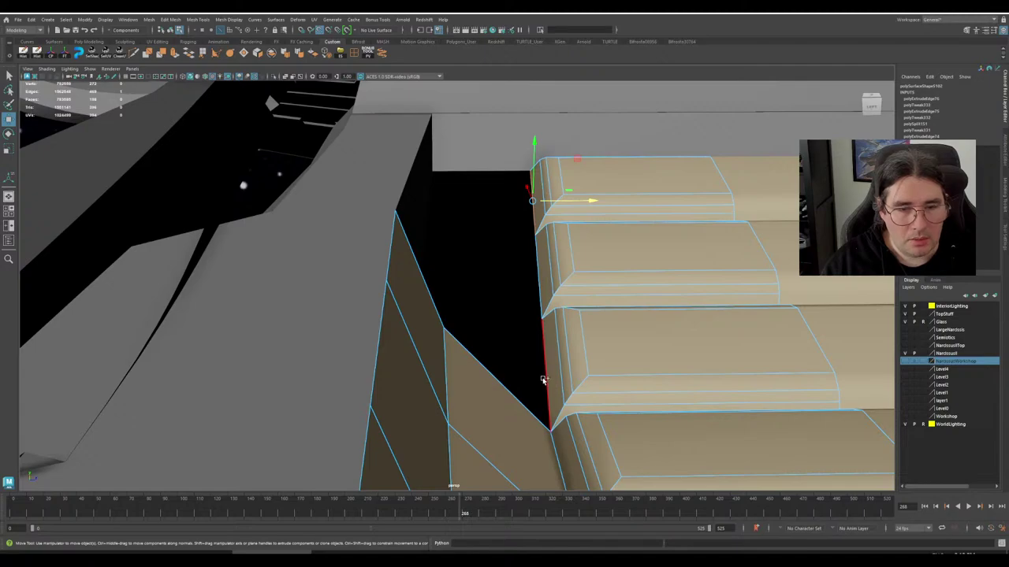
click(175, 55)
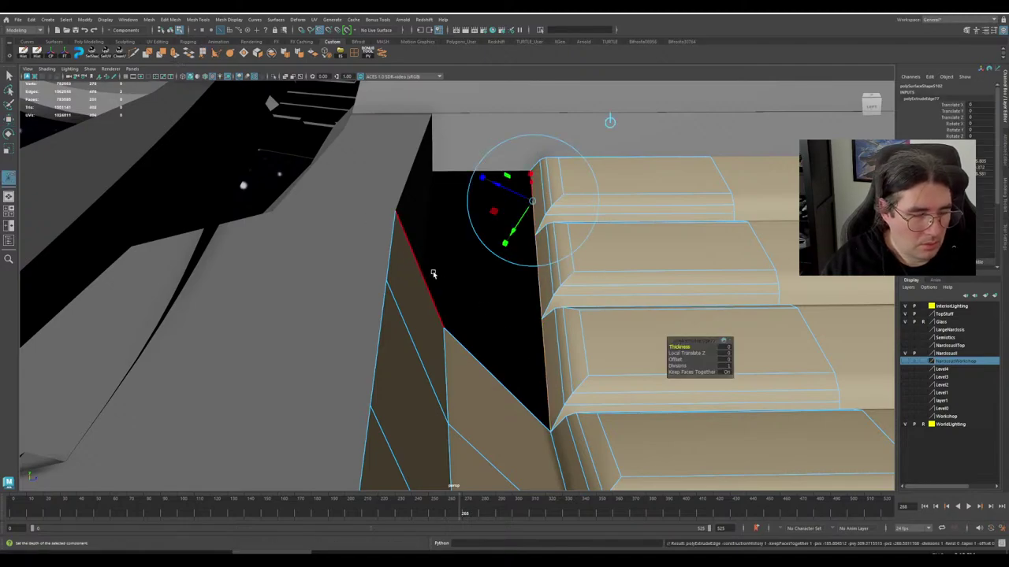
key(w)
key(d)
drag(538, 274, 497, 303)
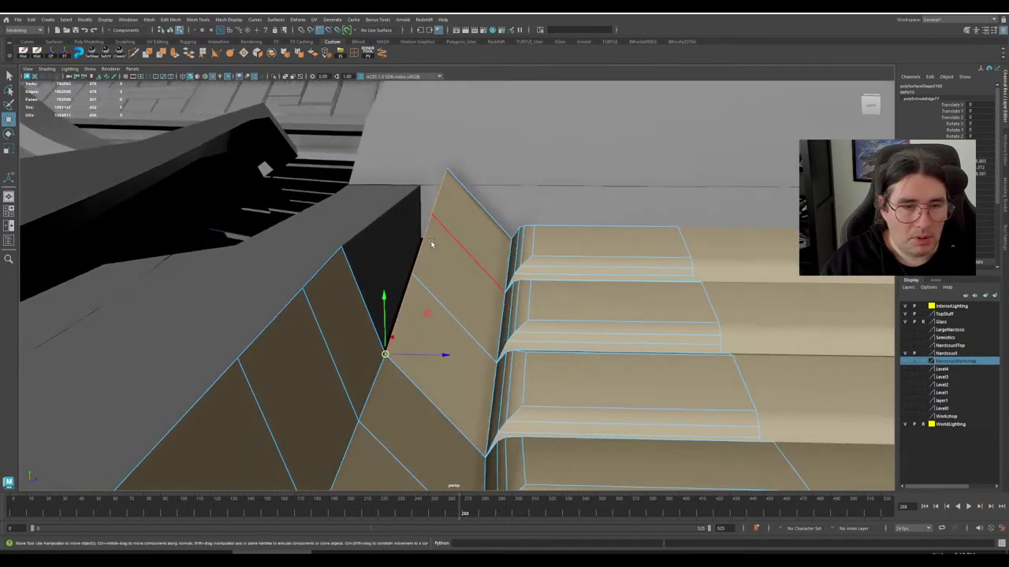
- Cut the new head-end side faces diagonally from the midpoint of their end edge to the corner of the existing panel
click(216, 54)
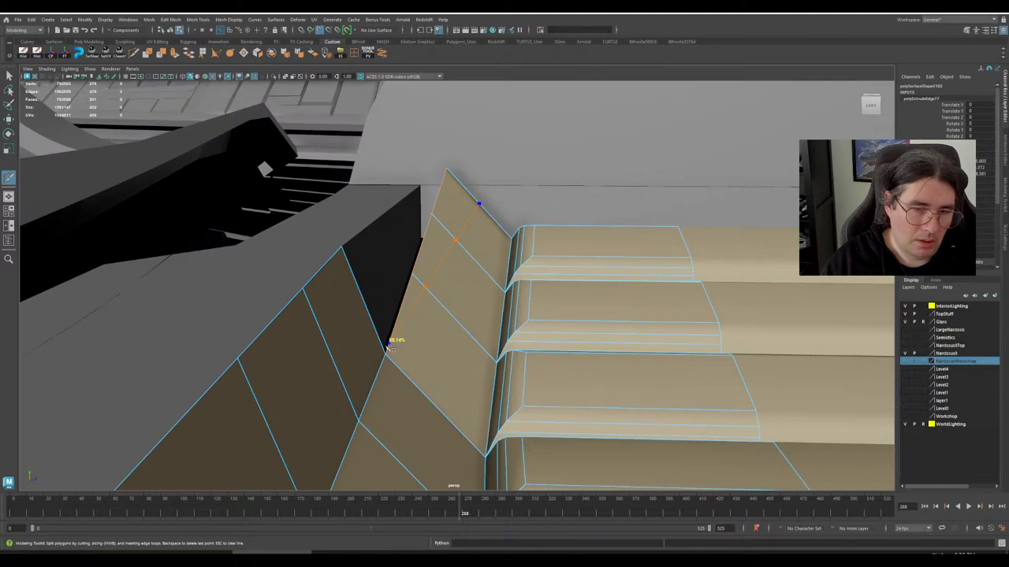
scroll(409, 350, up, 6)
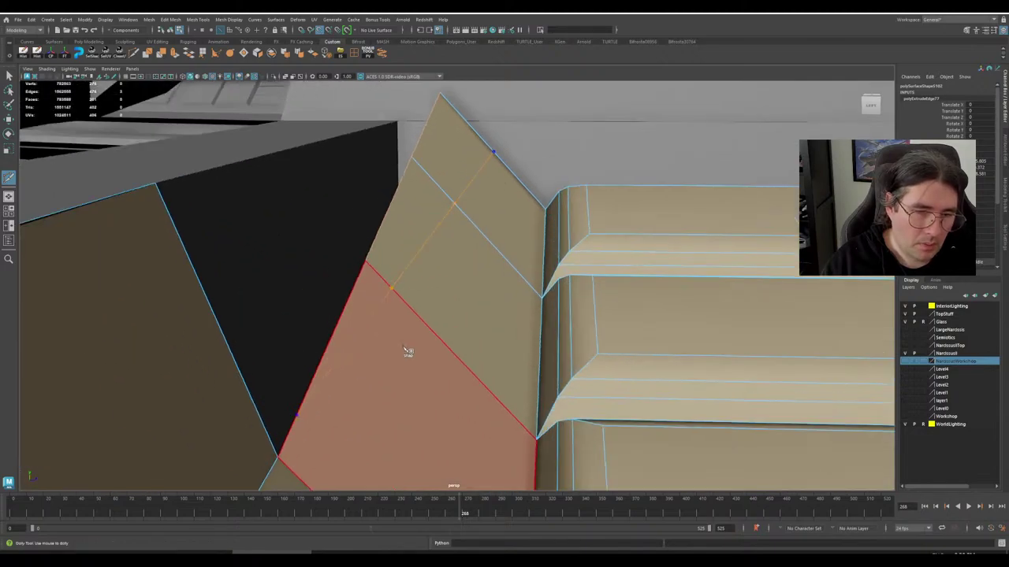
alt+drag(363, 362, 338, 364)
alt+middle_drag(338, 365, 504, 312)
scroll(507, 313, up, 3)
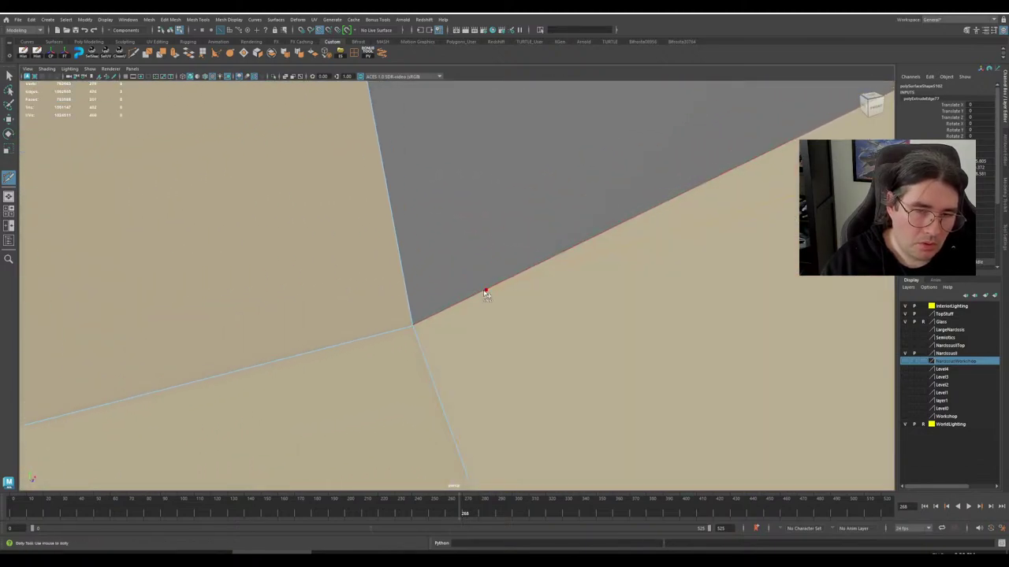
key(Escape)
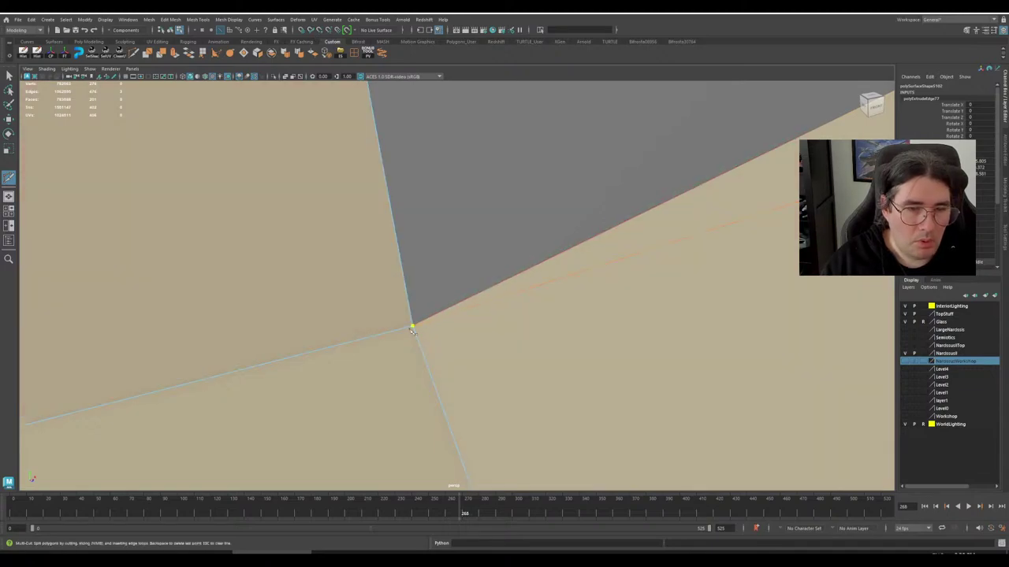
click(412, 329)
right_click(473, 318)
scroll(478, 308, down, 8)
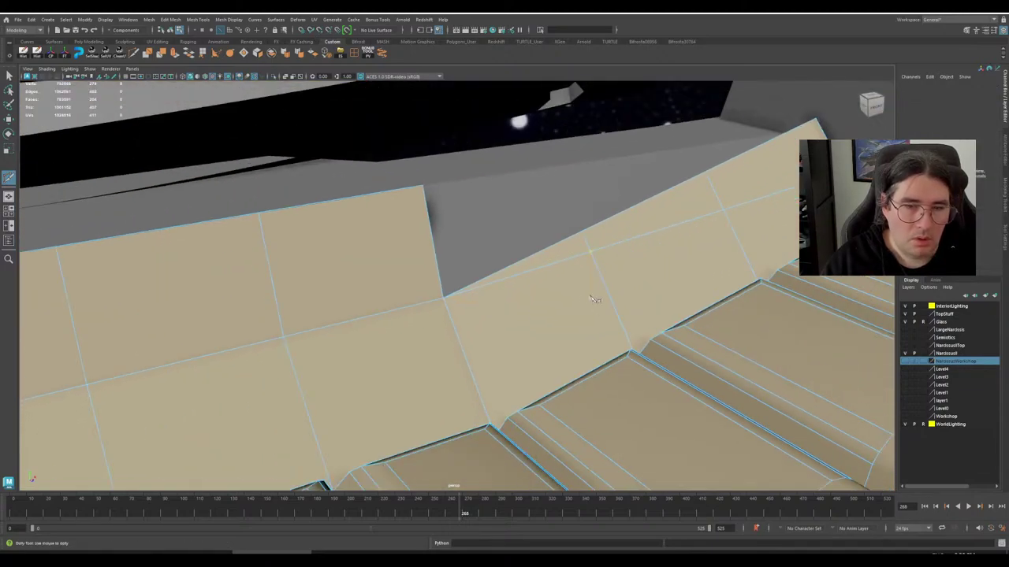
alt+middle_drag(597, 297, 453, 314)
alt+drag(453, 314, 484, 312)
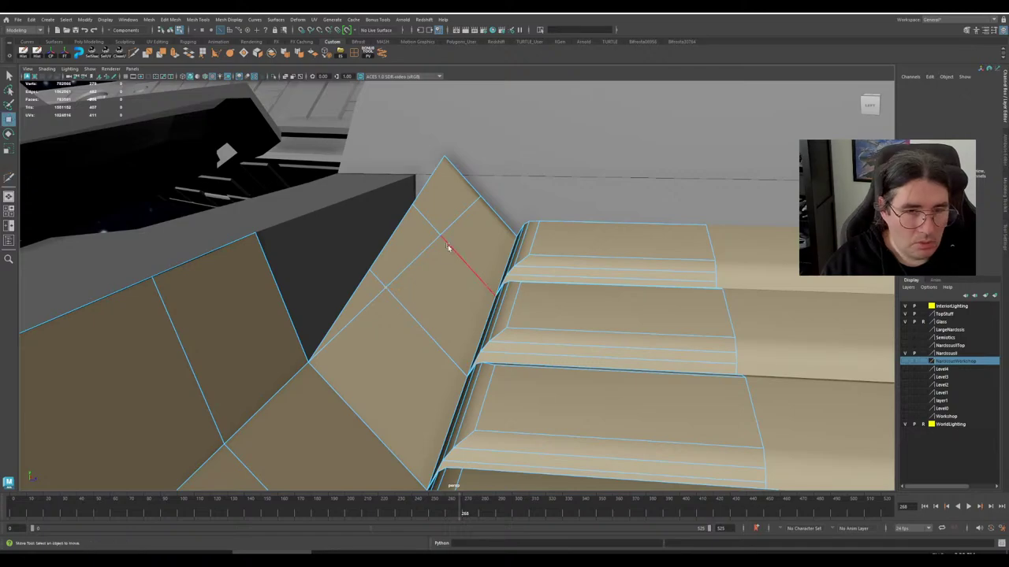
- Delete the head-end side faces on the outer side of the diagonal cut, leaving a tapered panel
right_drag(443, 248, 448, 270)
click(444, 210)
key(w)
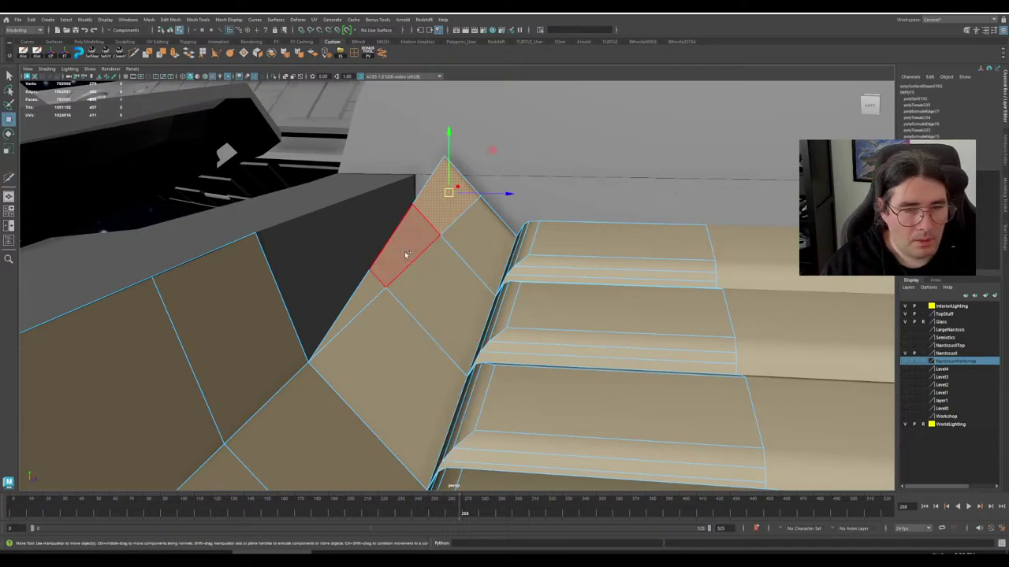
shift+click(348, 308)
shift+click(391, 249)
key(Delete)
- Extrude the diagonal free edges of the tapered head-end panel and snap them to the upper corner of the existing side panel
alt+drag(471, 273, 398, 316)
alt+drag(455, 226, 513, 296)
right_drag(514, 298, 543, 285)
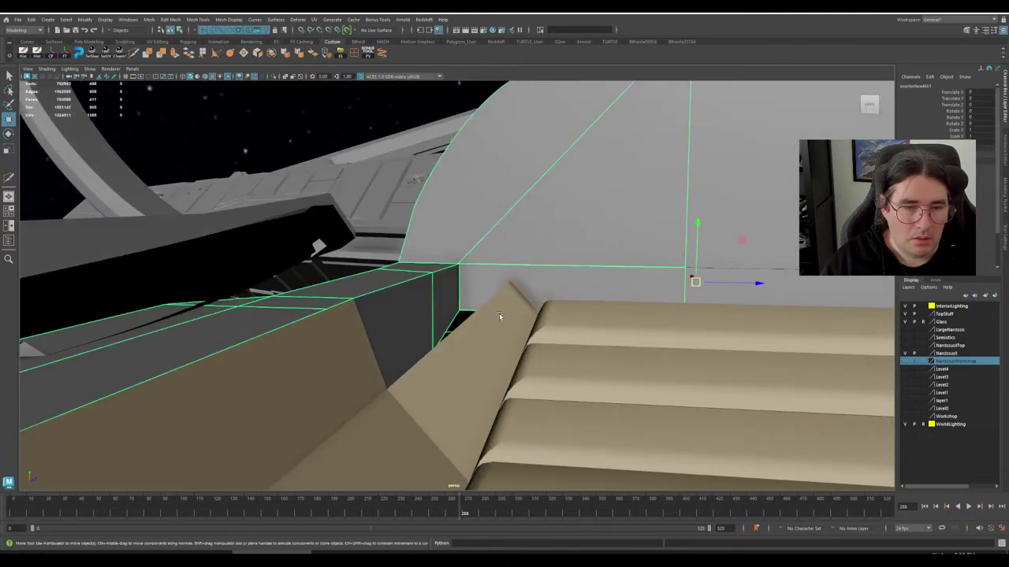
click(499, 314)
right_drag(484, 326, 478, 285)
click(416, 364)
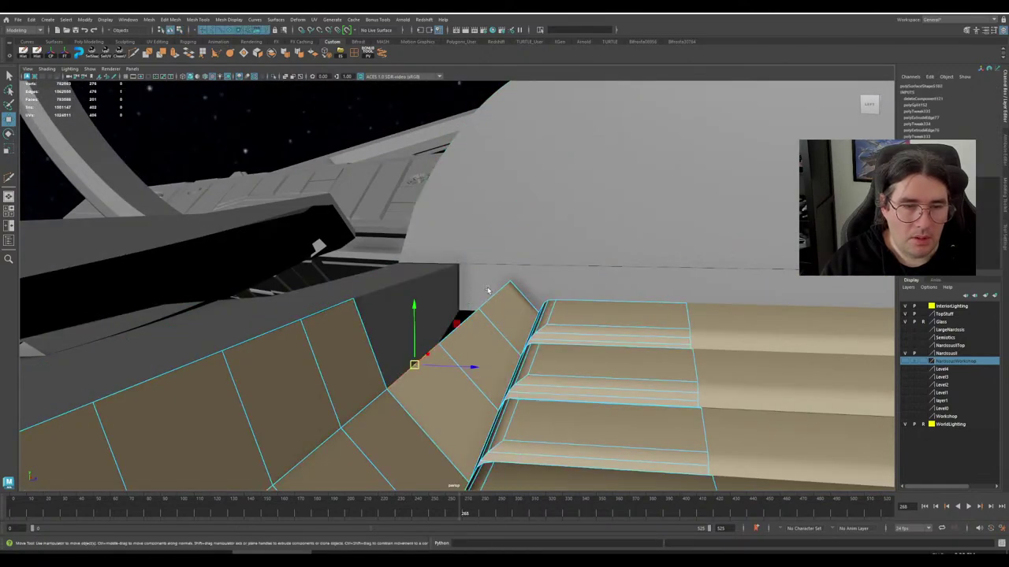
shift+click(490, 291)
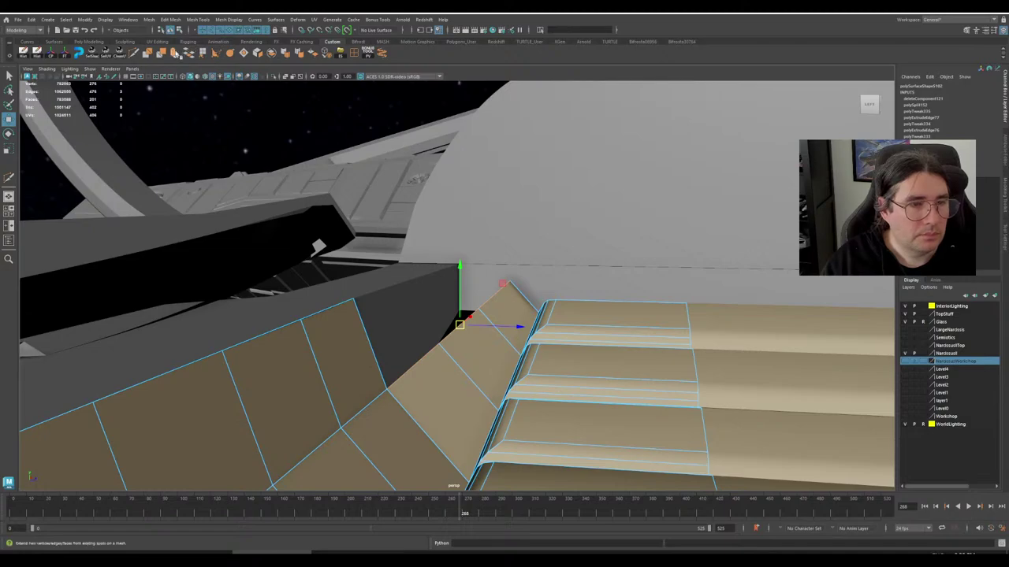
click(176, 53)
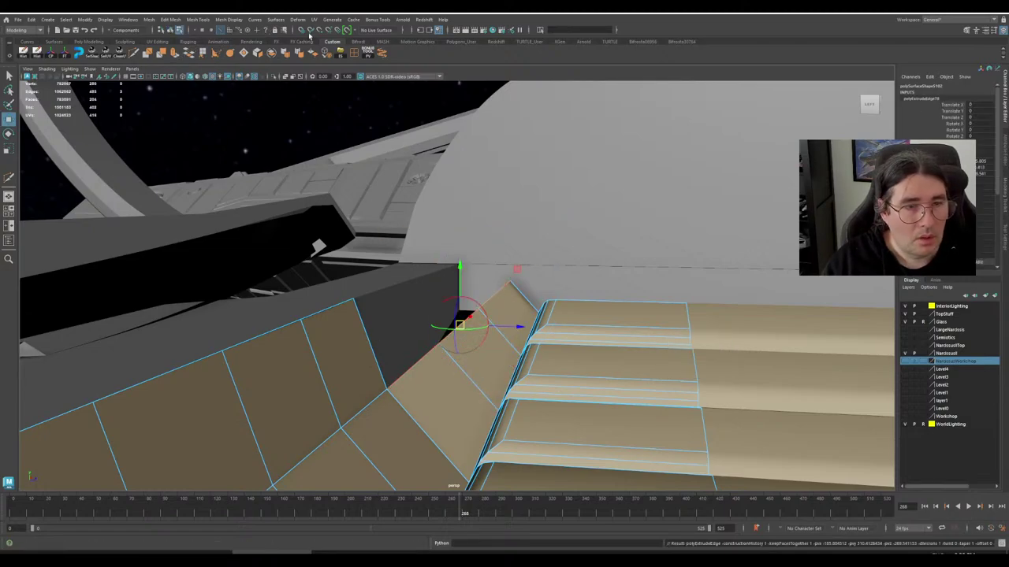
click(384, 393)
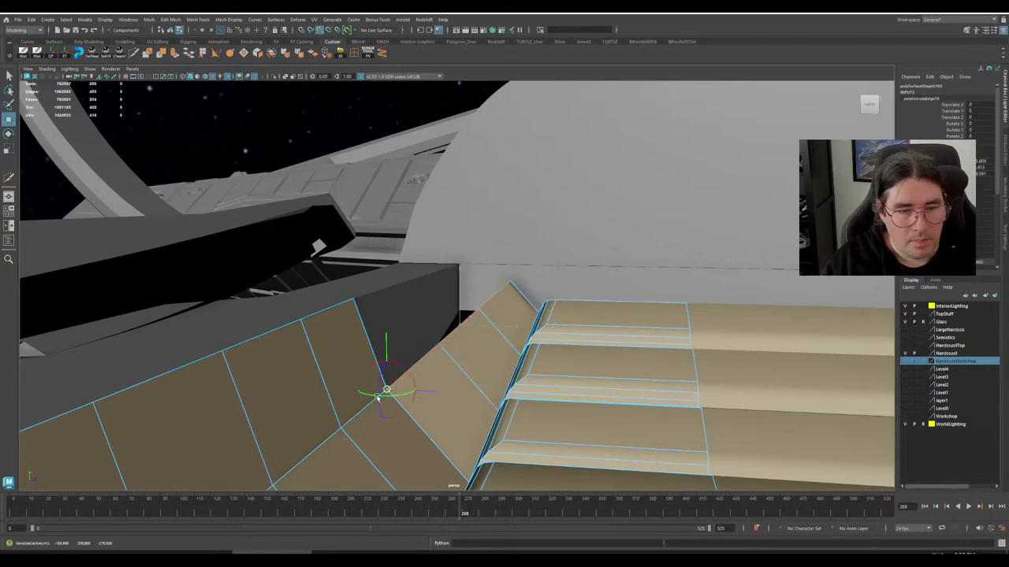
drag(384, 392, 441, 317)
- Cut the new upper head-end faces from their end edge, level with the frame's seam line, to the side panel's upper corner
click(134, 53)
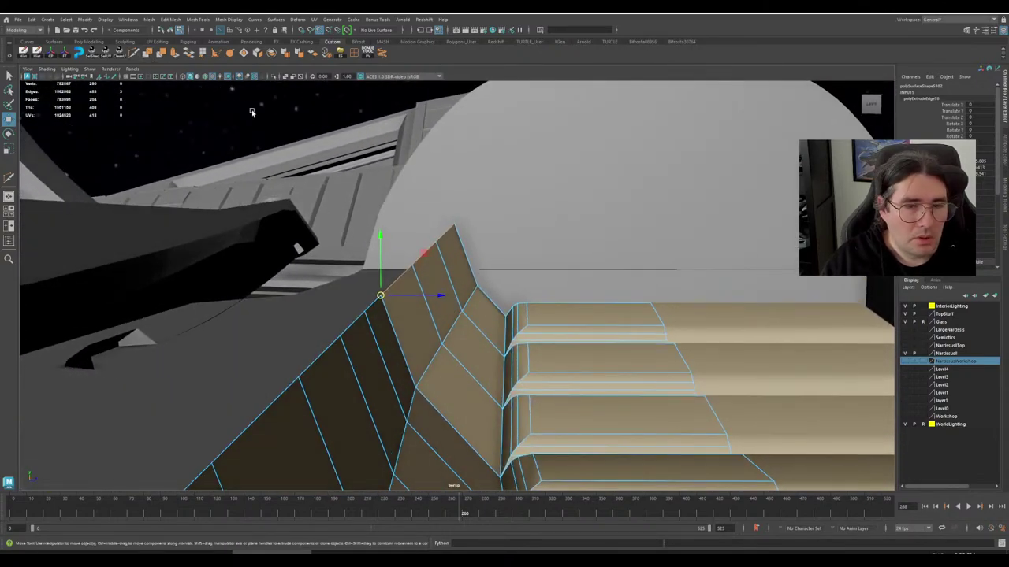
scroll(439, 240, up, 3)
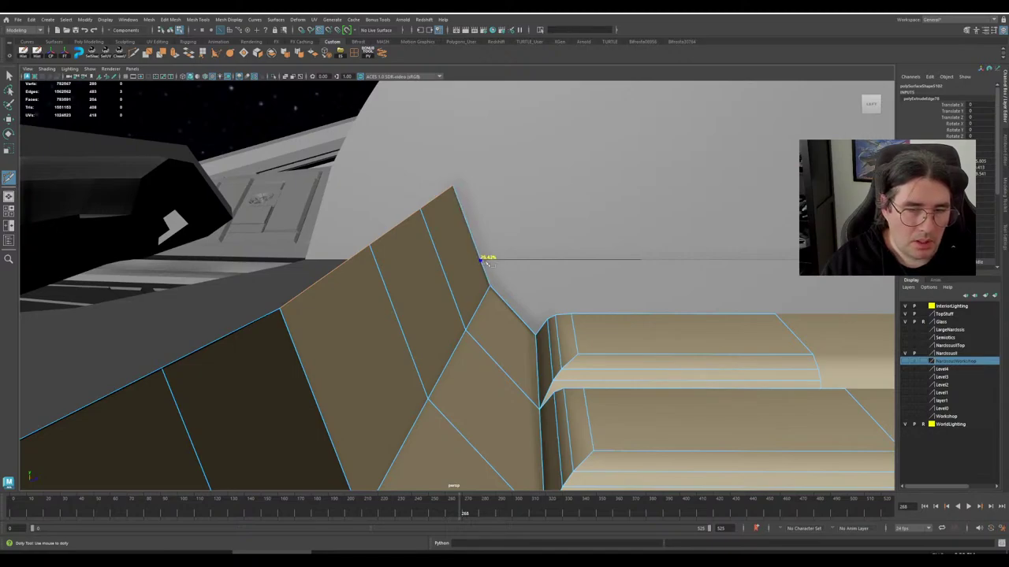
click(481, 260)
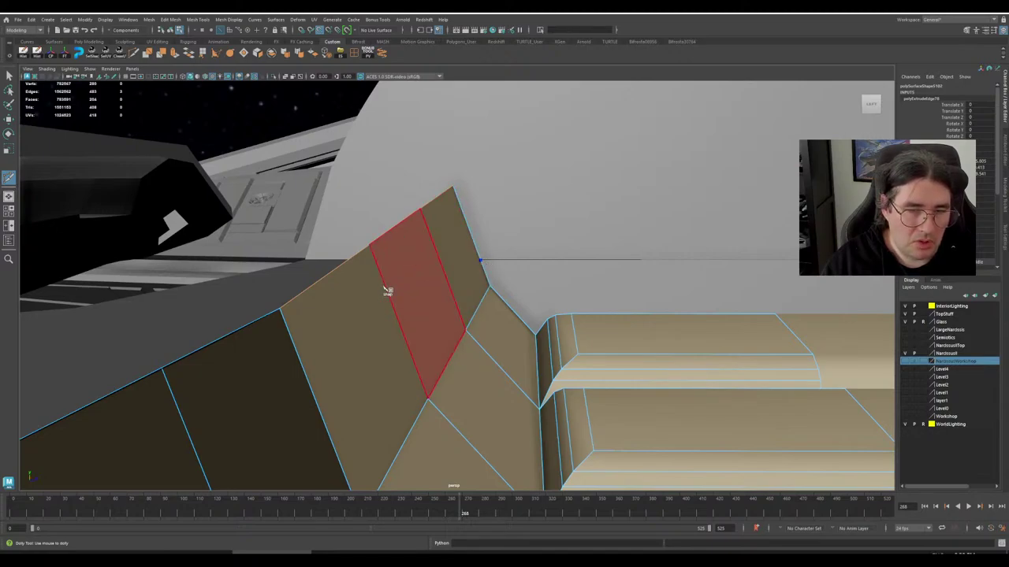
click(293, 309)
key(Return)
key(w)
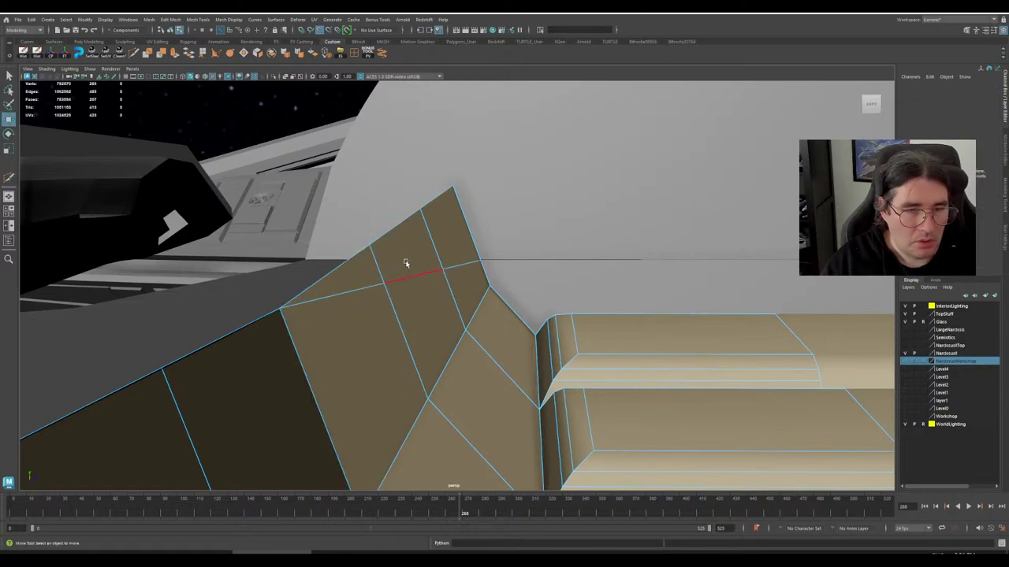
- Level the newly cut edges by scaling them vertically about a pivot snapped to the side panel's upper corner
right_drag(420, 269, 409, 239)
double_click(329, 301)
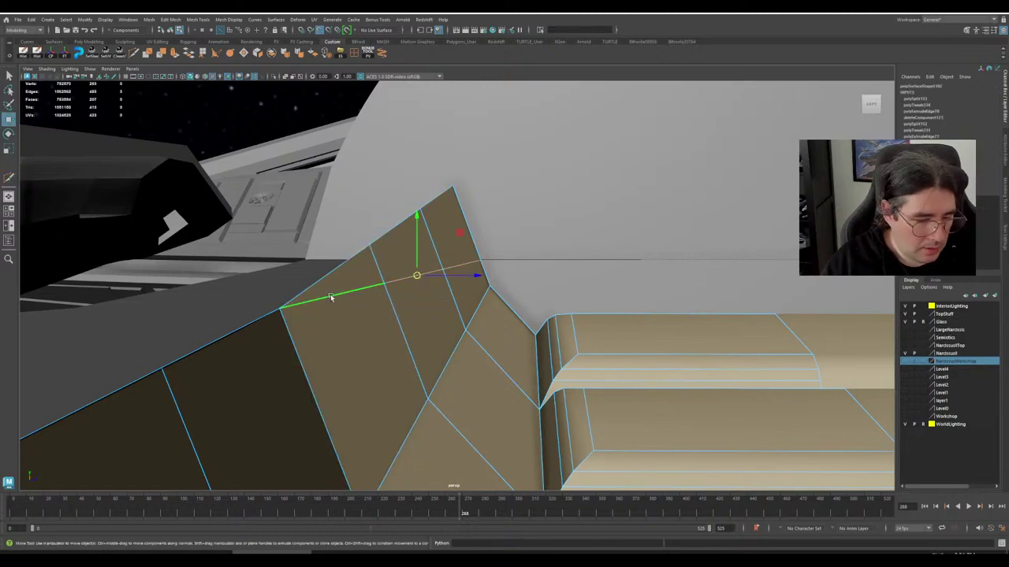
key(d)
drag(417, 275, 417, 276)
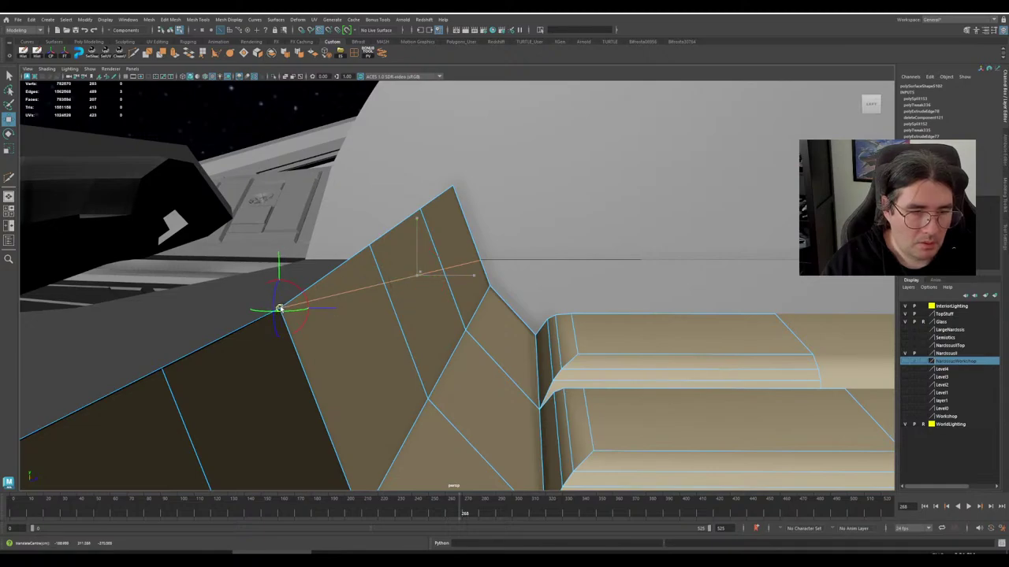
key(r)
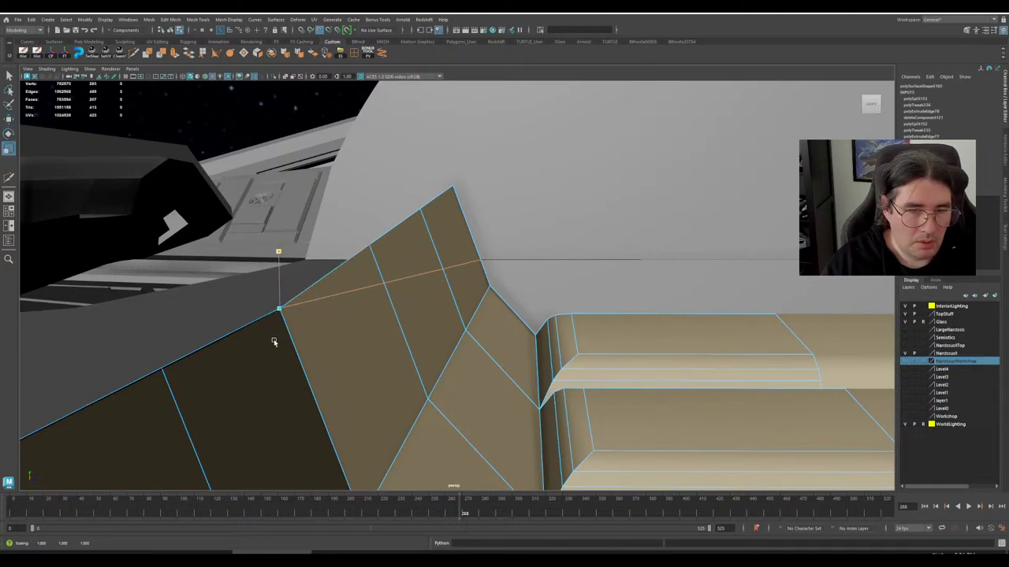
alt+drag(345, 261, 364, 276)
- Merge the three outermost vertices above the cut into one and move it to the inner corner of the pod frame
right_drag(400, 254, 362, 257)
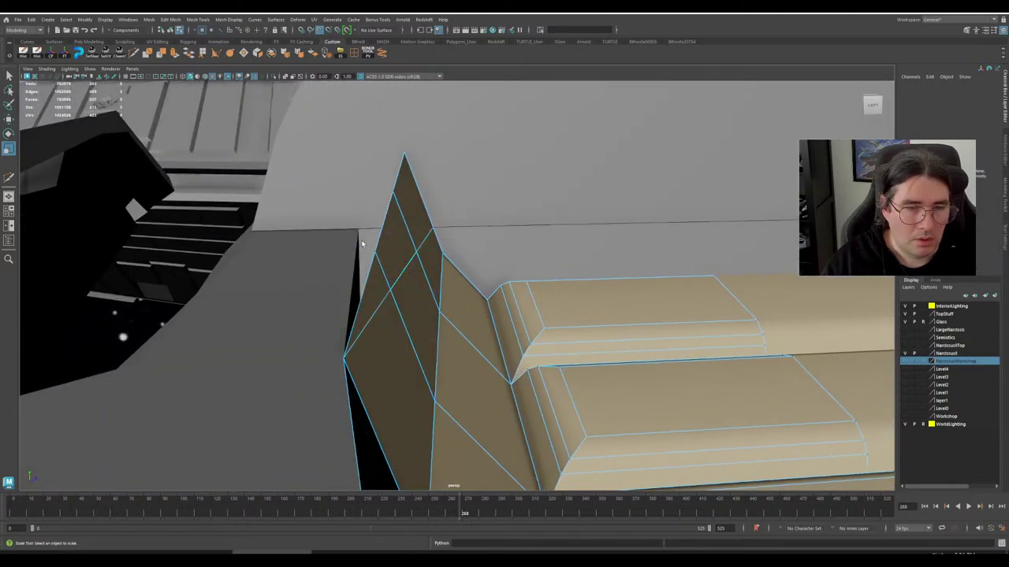
click(372, 254)
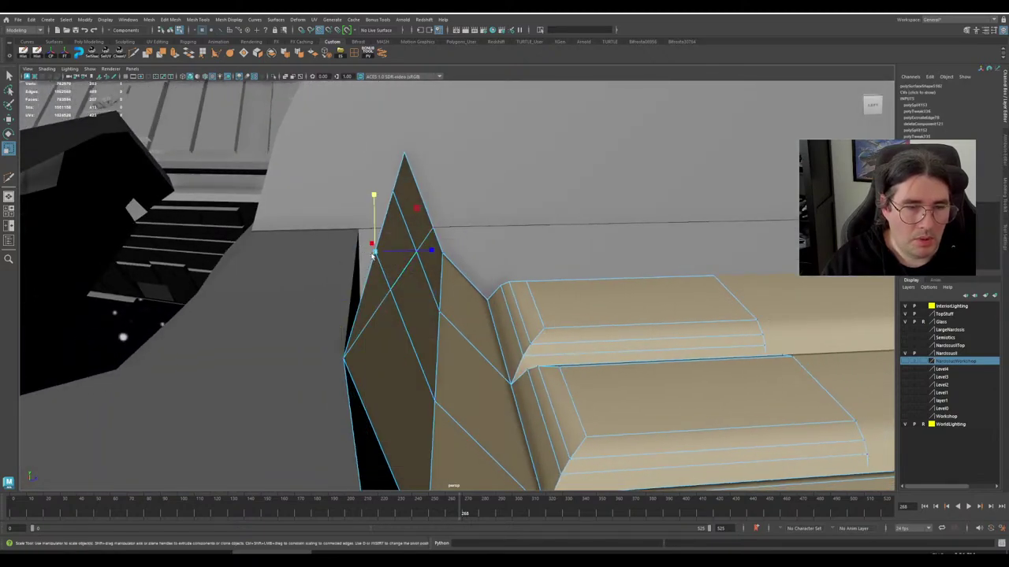
shift+click(393, 193)
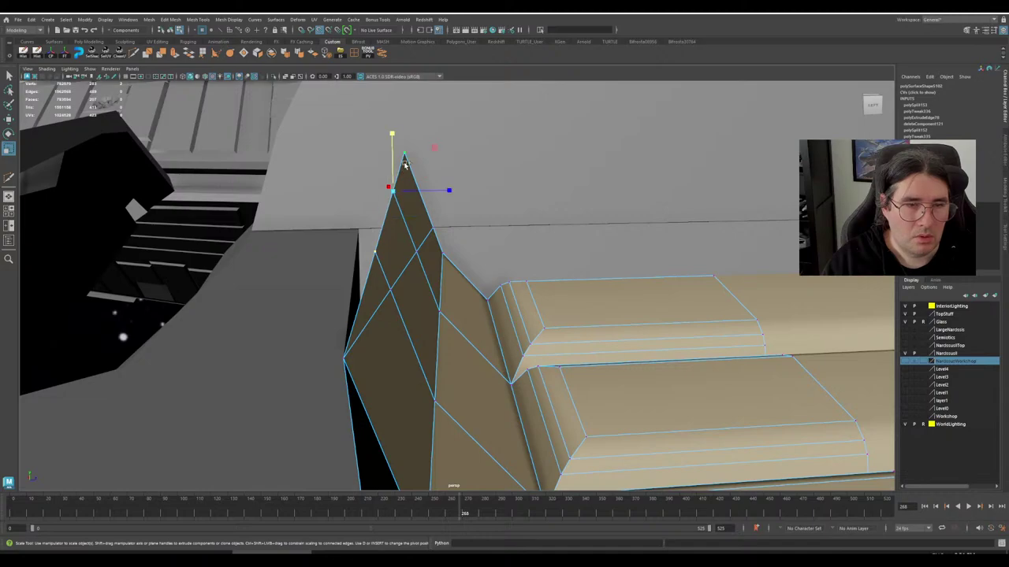
shift+right_drag(405, 167, 387, 111)
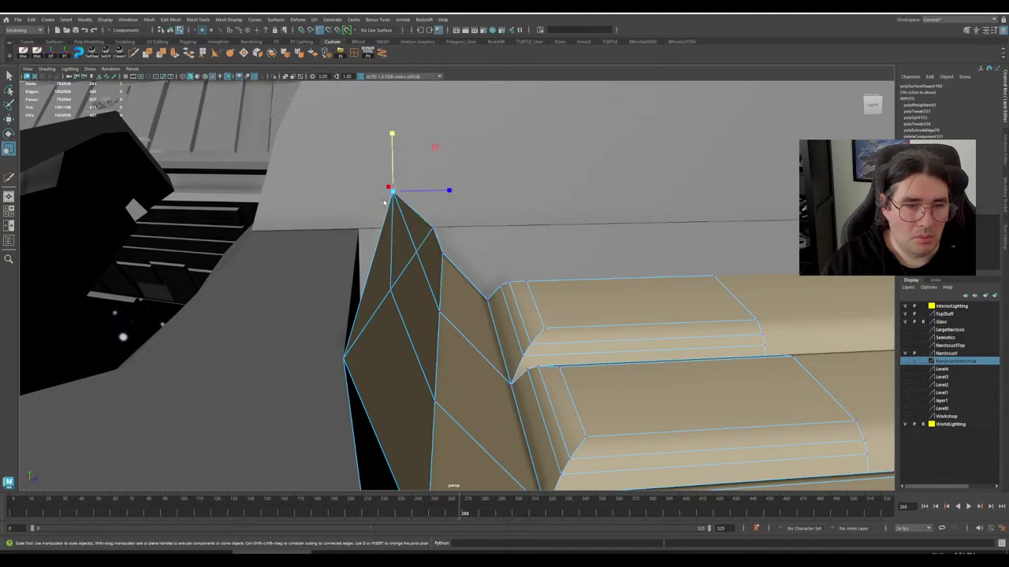
drag(394, 192, 402, 274)
- Harden the edges along the fold between the side panel and the new head-end corner faces
right_drag(401, 272, 395, 233)
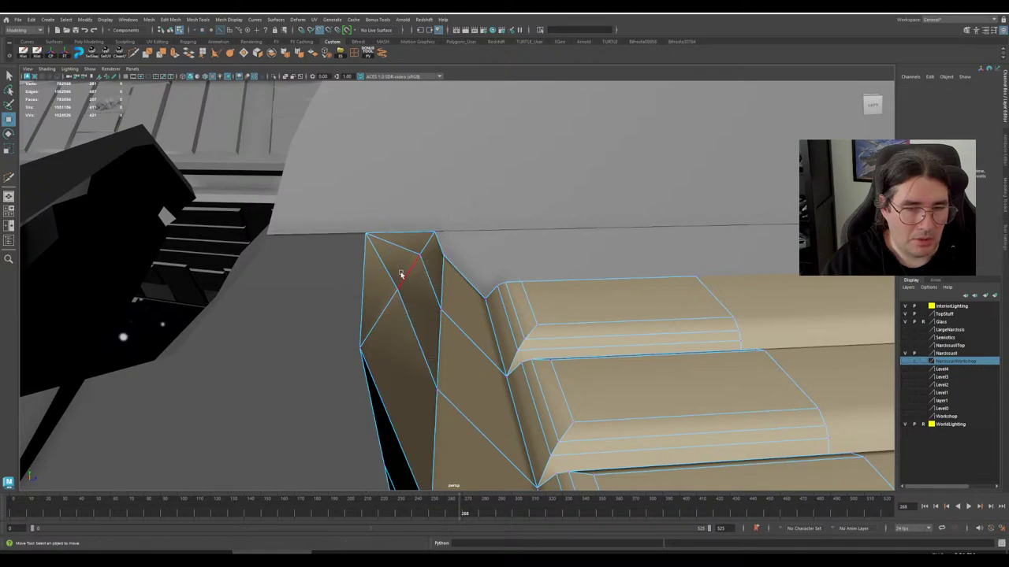
click(405, 273)
click(284, 55)
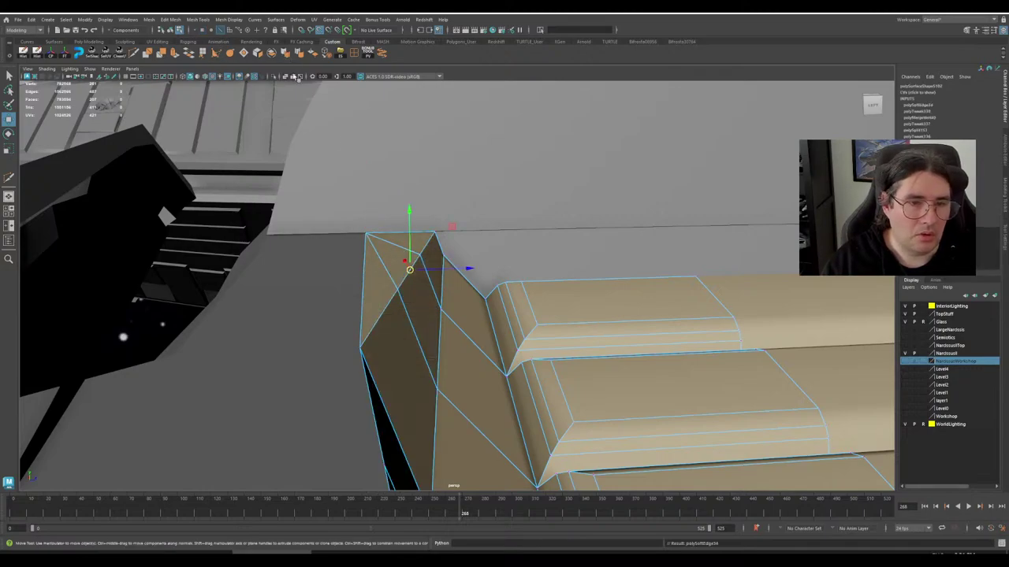
- Examine the extended side panel along the bed and its head-end corner from several angles
scroll(450, 322, down, 4)
alt+drag(450, 323, 492, 270)
scroll(424, 321, down, 4)
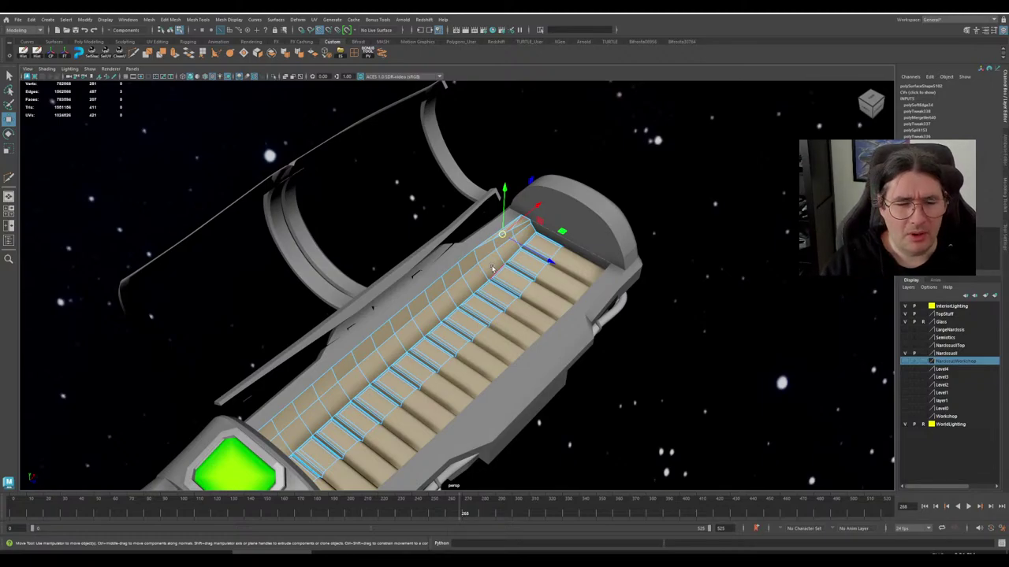
alt+drag(492, 269, 463, 357)
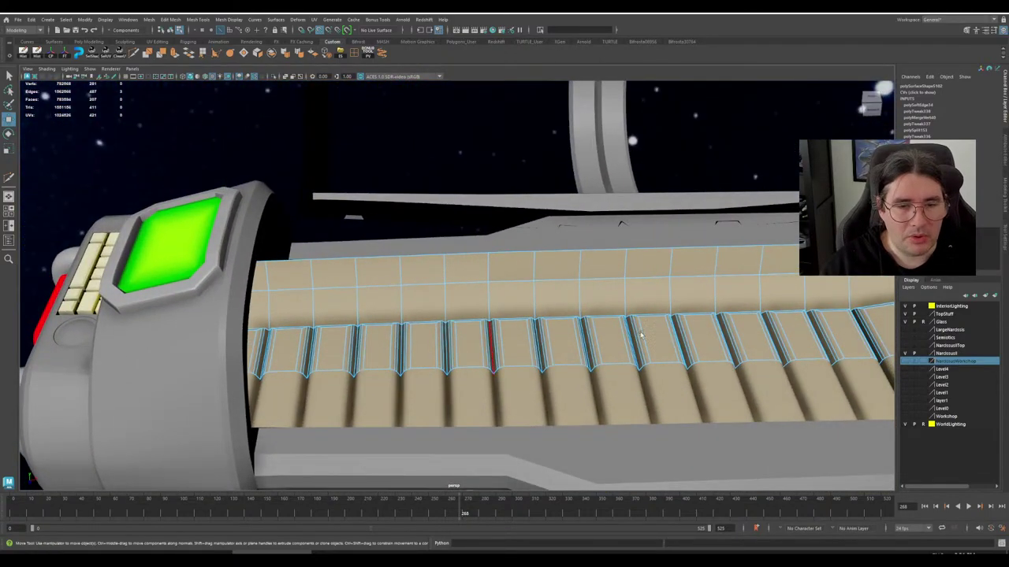
alt+drag(641, 335, 434, 346)
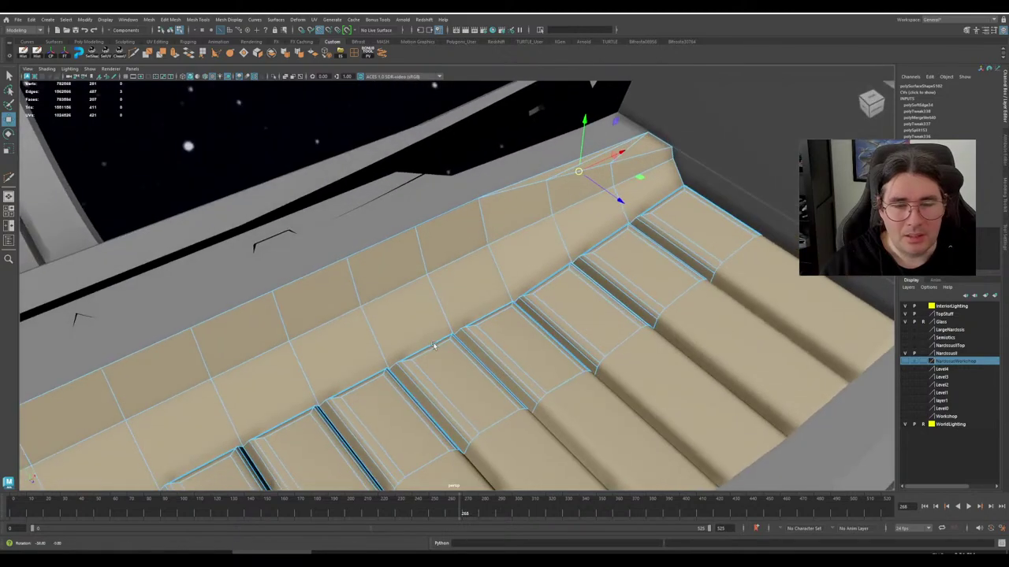
alt+drag(465, 286, 491, 299)
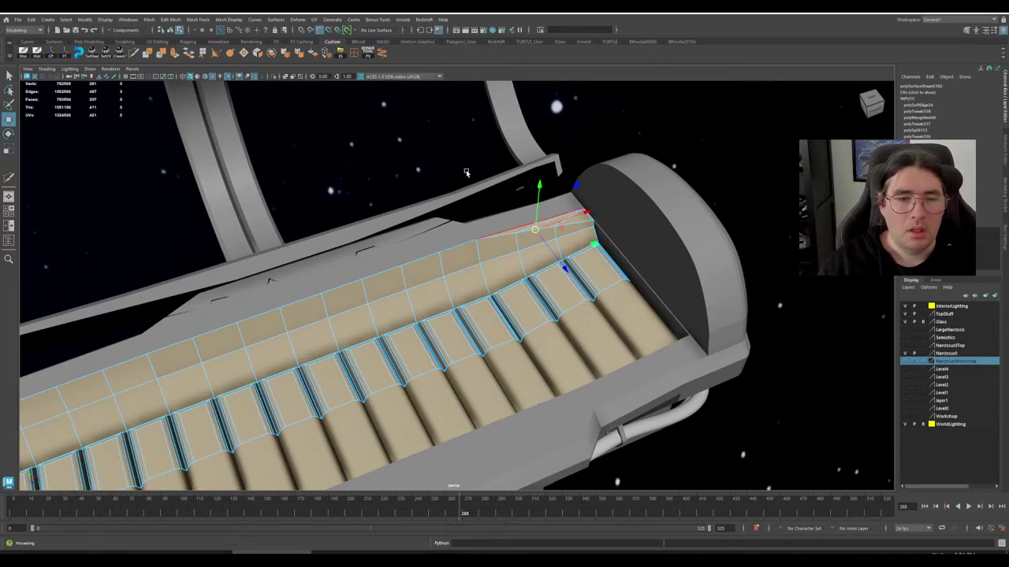
scroll(511, 250, up, 5)
alt+middle_drag(529, 273, 459, 313)
scroll(457, 315, up, 3)
mouse_move(428, 342)
alt+mouse_down()
mouse_move(474, 325)
mouse_move(457, 333)
mouse_move(453, 315)
mouse_move(438, 331)
alt+mouse_up()
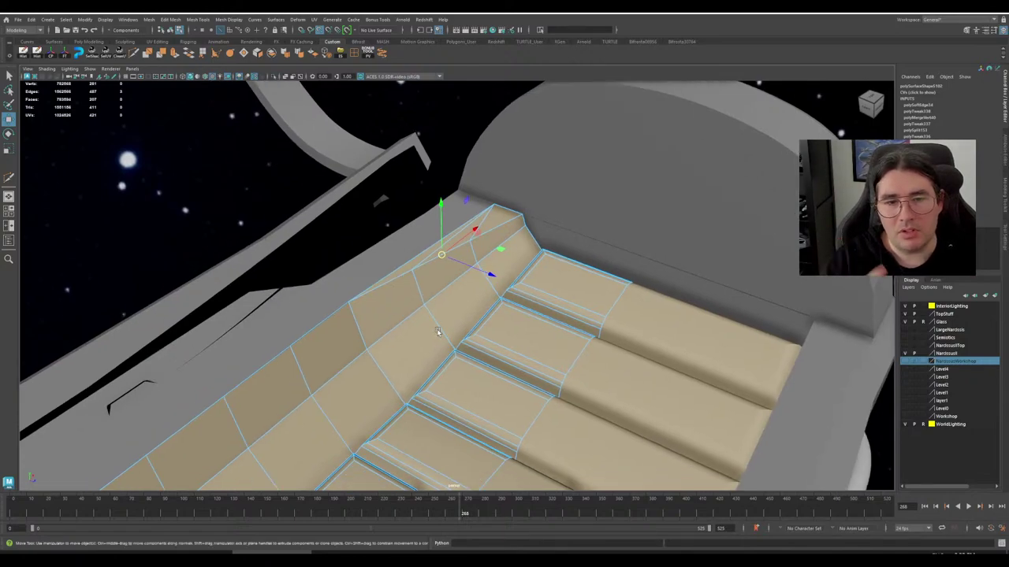
scroll(450, 324, up, 2)
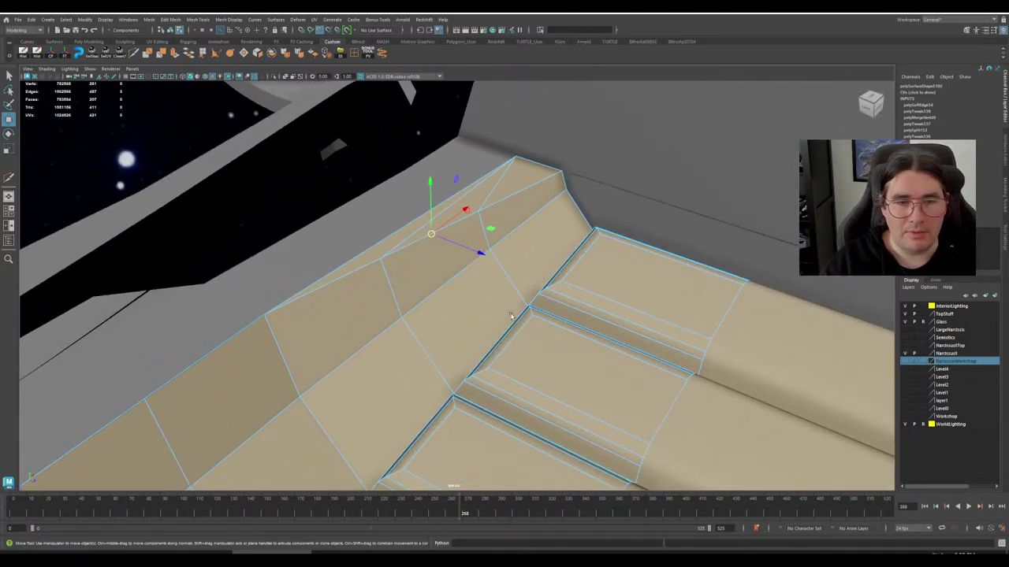
alt+drag(510, 316, 385, 292)
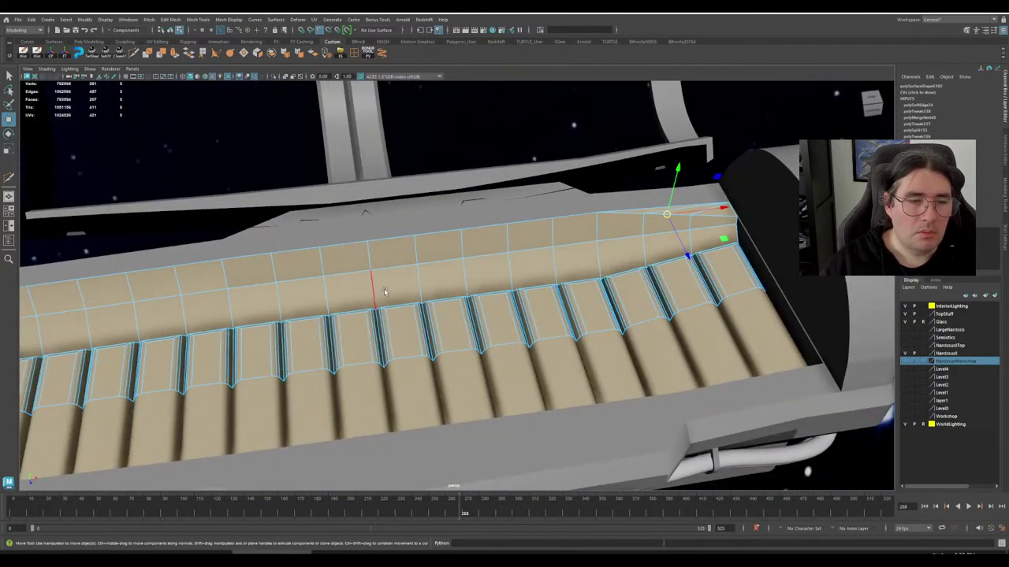
- Try to select the side panel's face rows along the full length of the bed
scroll(410, 288, down, 2)
right_drag(410, 281, 411, 304)
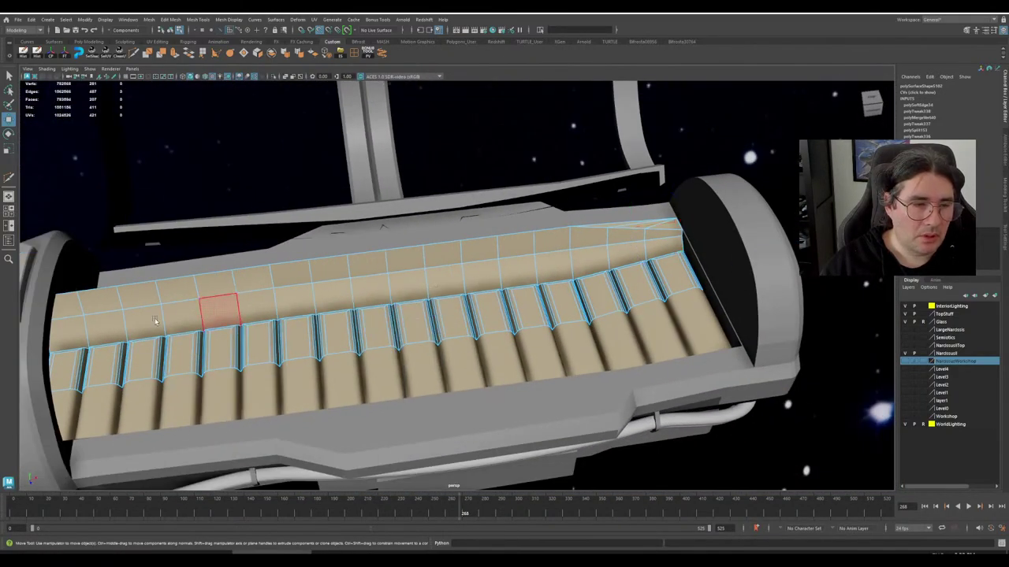
click(64, 344)
double_click(658, 249)
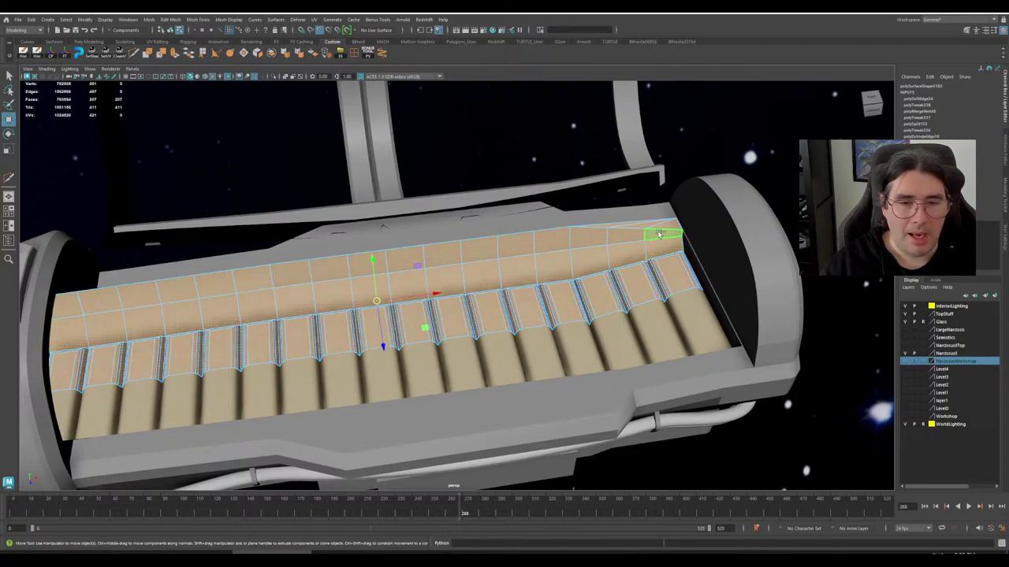
shift+double_click(653, 251)
- Select all vertices of the padded mesh and merge the overlapping ones with a distance threshold of 0.001
right_drag(459, 272, 407, 269)
key(f)
drag(129, 151, 682, 379)
shift+right_click(444, 307)
click(444, 282)
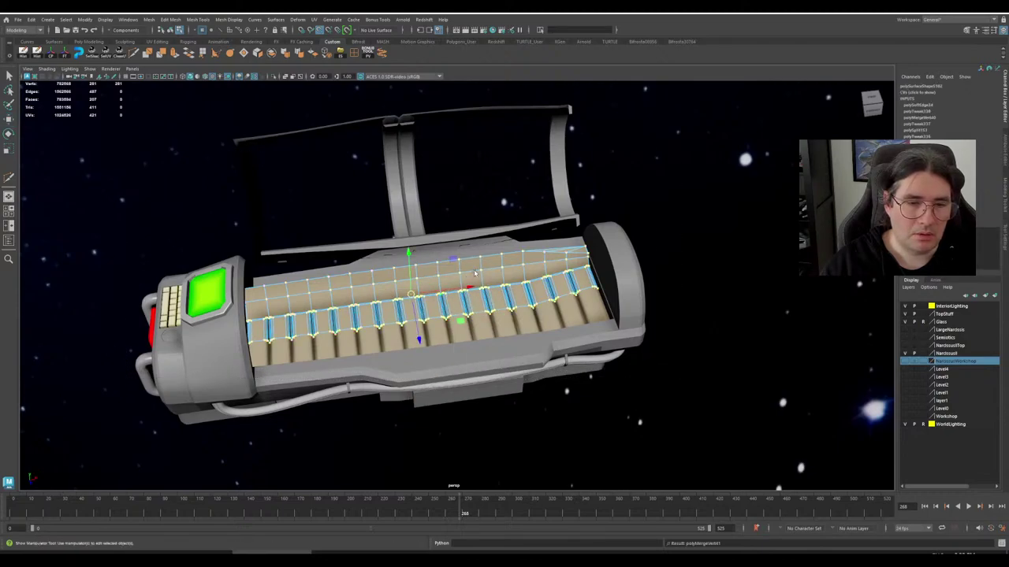
- Select the side panel's lower row of faces, next to the pads, from the foot end to the head end
alt+drag(444, 283, 497, 344)
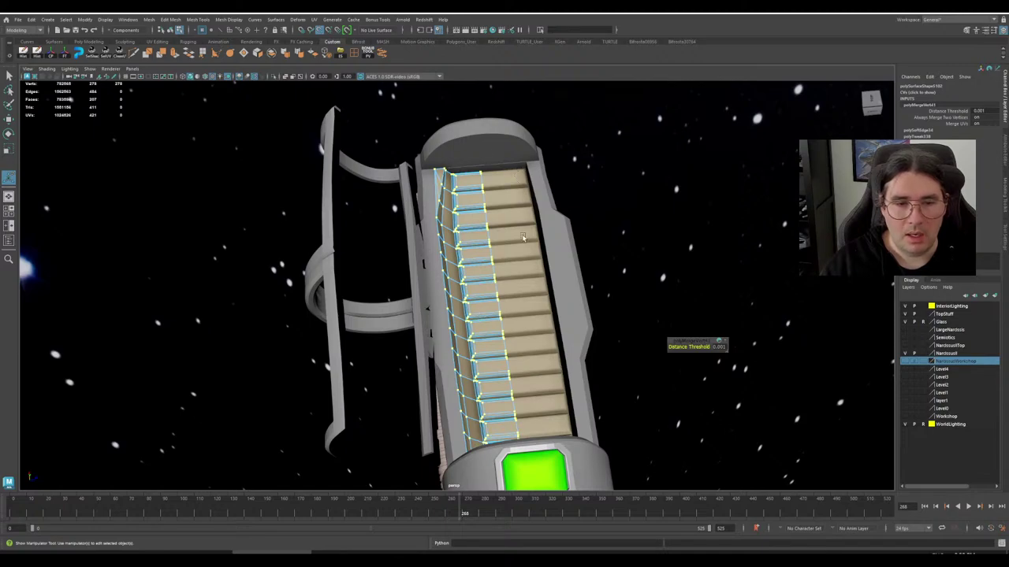
alt+drag(522, 237, 601, 257)
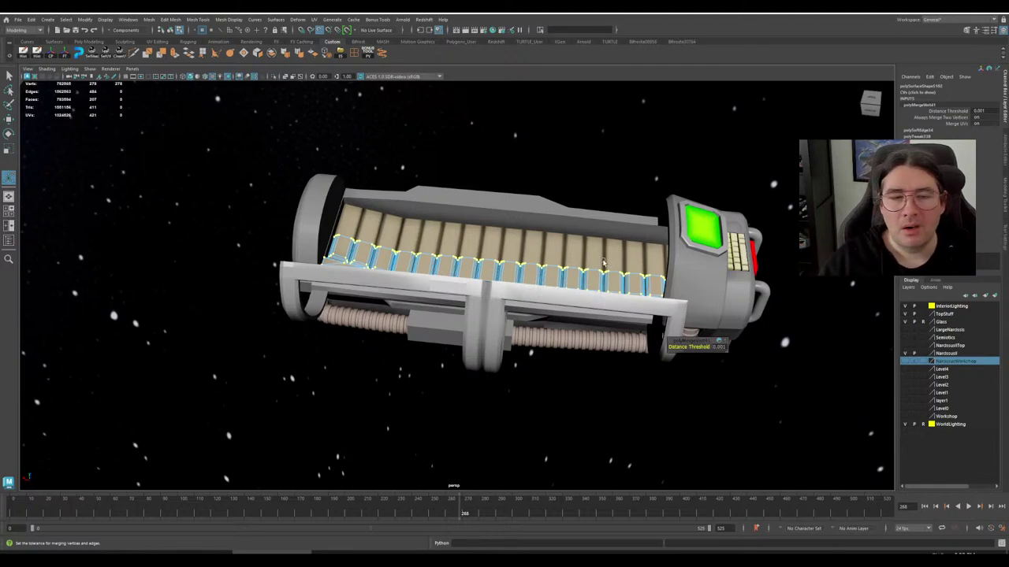
alt+drag(511, 251, 431, 287)
scroll(443, 282, up, 5)
alt+middle_drag(432, 287, 459, 289)
alt+drag(458, 288, 314, 264)
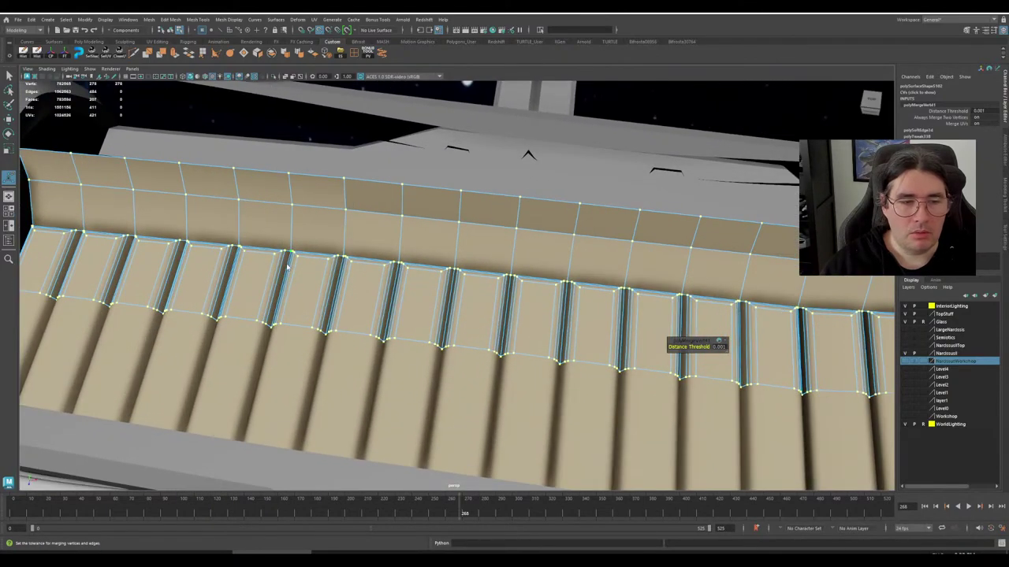
right_drag(287, 266, 287, 284)
key(q)
click(61, 208)
scroll(237, 237, down, 3)
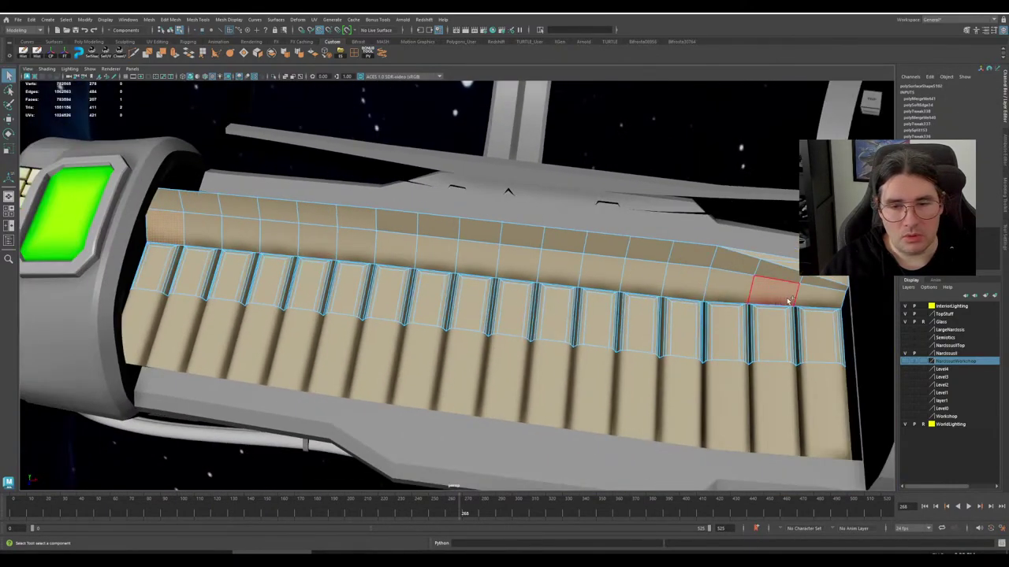
double_click(816, 294)
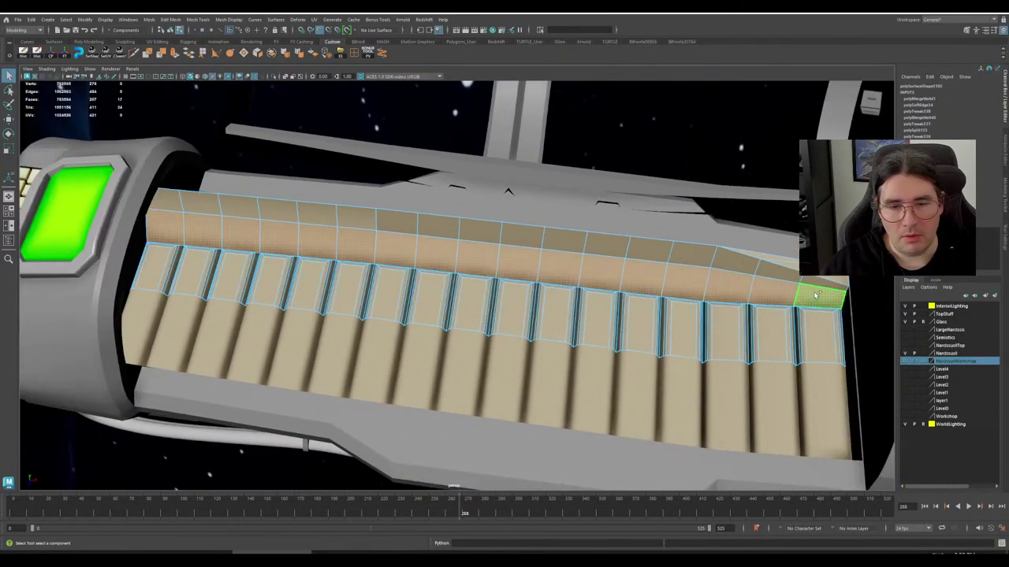
- Add the side panel's upper row of faces to the selection along the full length of the bed
shift+double_click(175, 202)
key(ctrl+z)
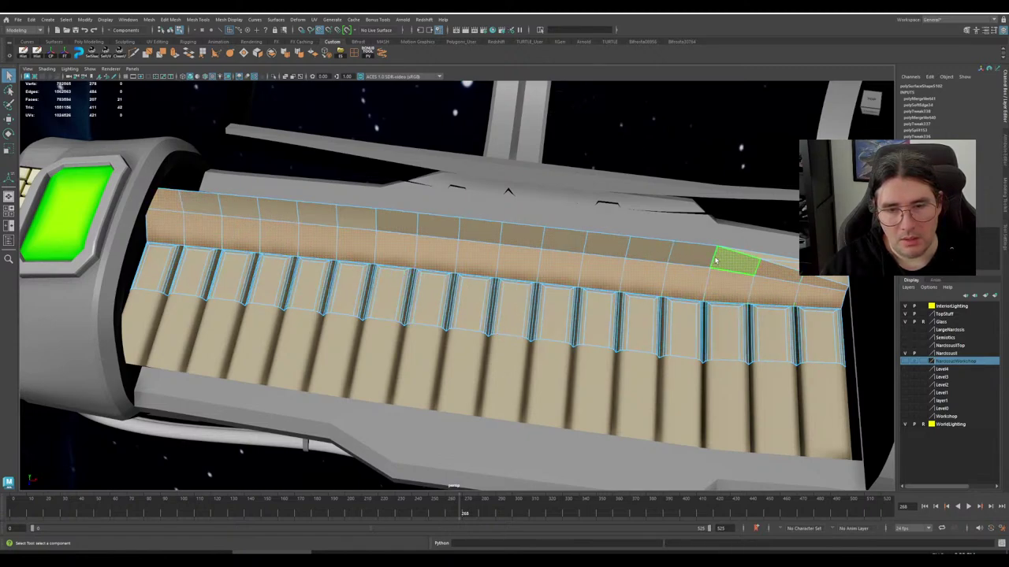
shift+double_click(402, 224)
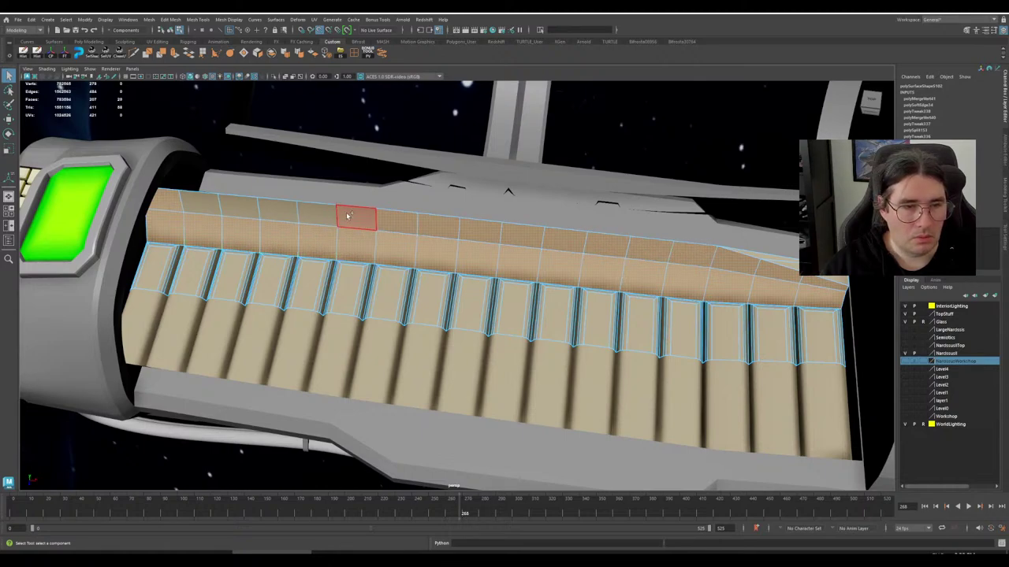
shift+double_click(198, 207)
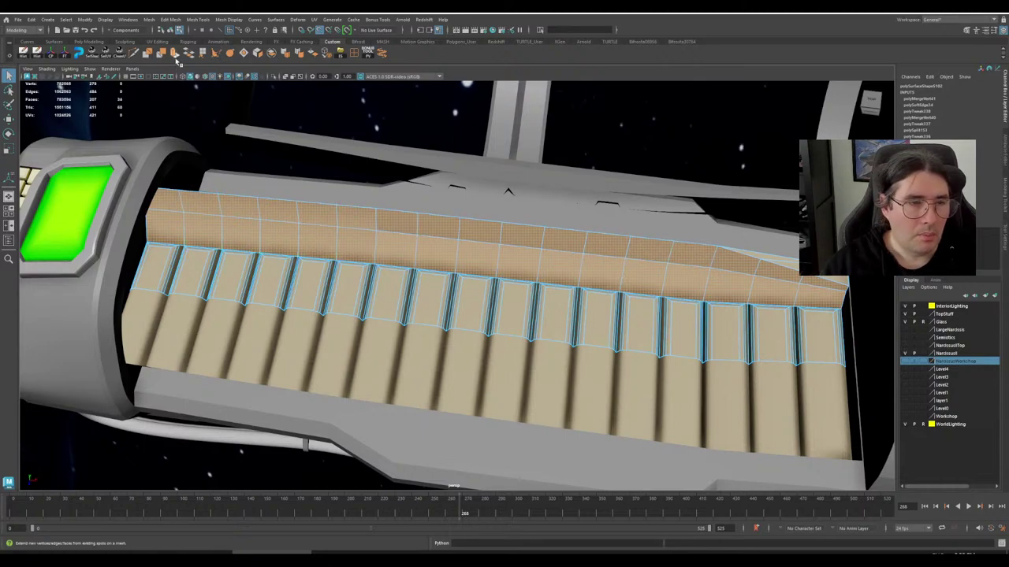
- Extrude the selected side panel faces individually with a thickness of 0.2 and Keep Faces Together off
click(160, 53)
scroll(432, 326, up, 5)
alt+drag(433, 327, 464, 292)
scroll(484, 306, up, 4)
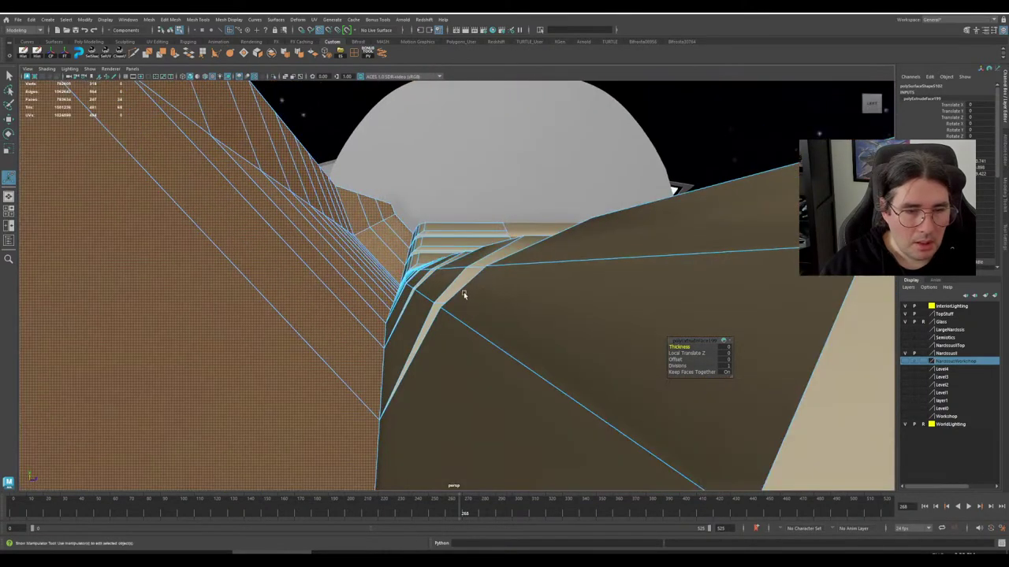
scroll(464, 291, up, 3)
alt+middle_drag(463, 291, 471, 286)
alt+drag(509, 331, 536, 345)
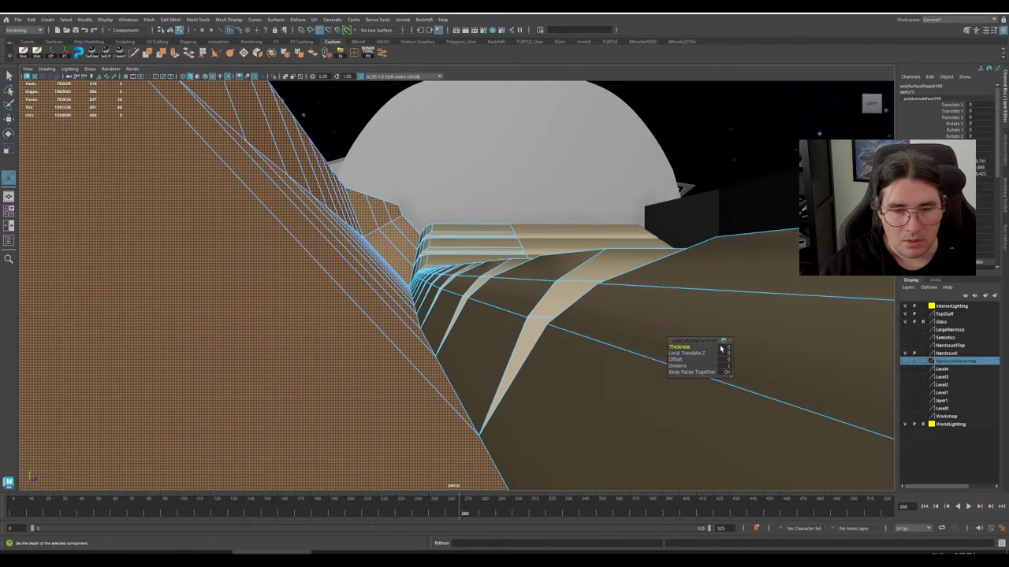
key(Tab)
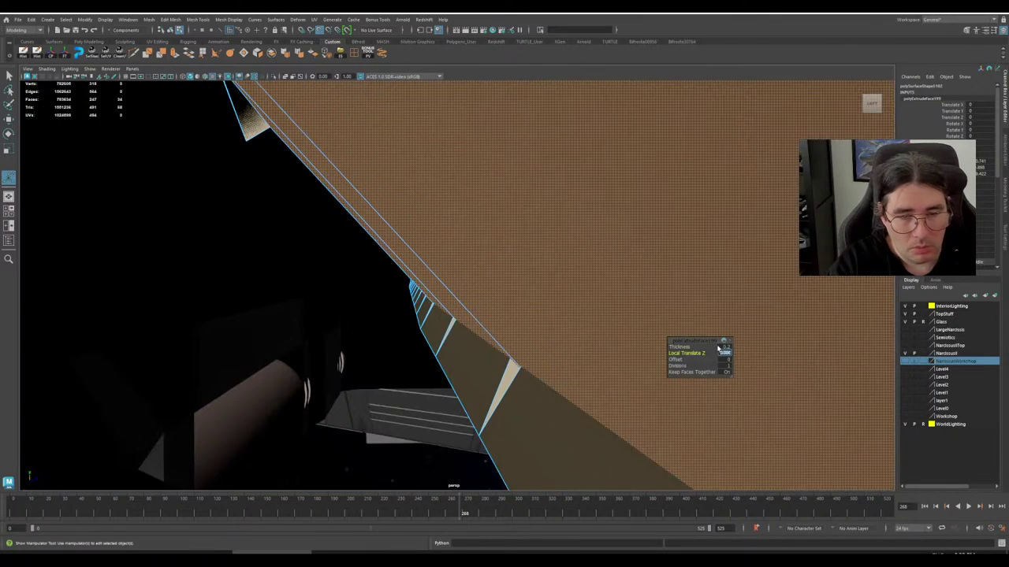
alt+drag(836, 295, 688, 358)
click(727, 372)
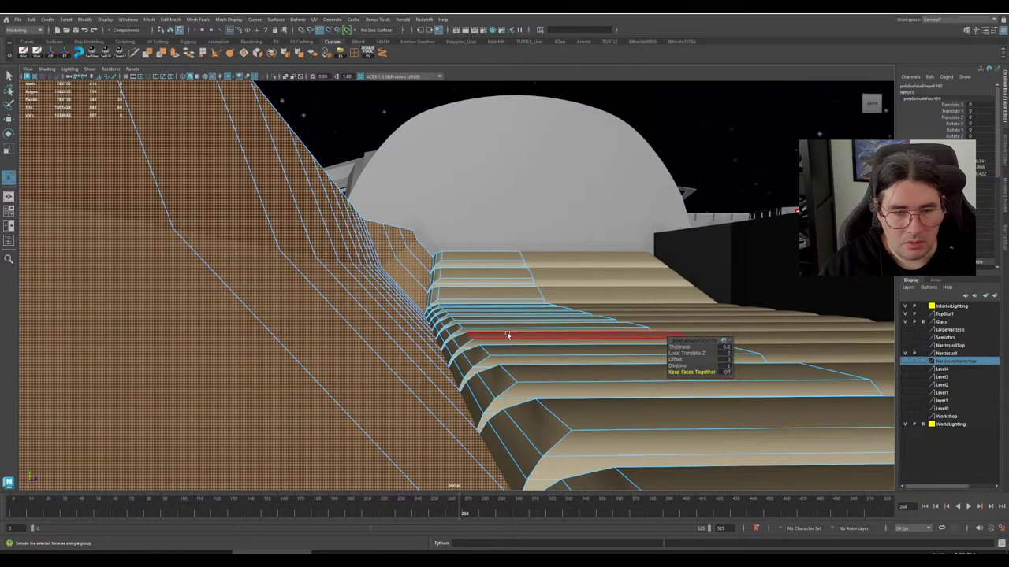
- Set the offset of the side panel extrusion to 0.1
alt+middle_drag(494, 332, 459, 282)
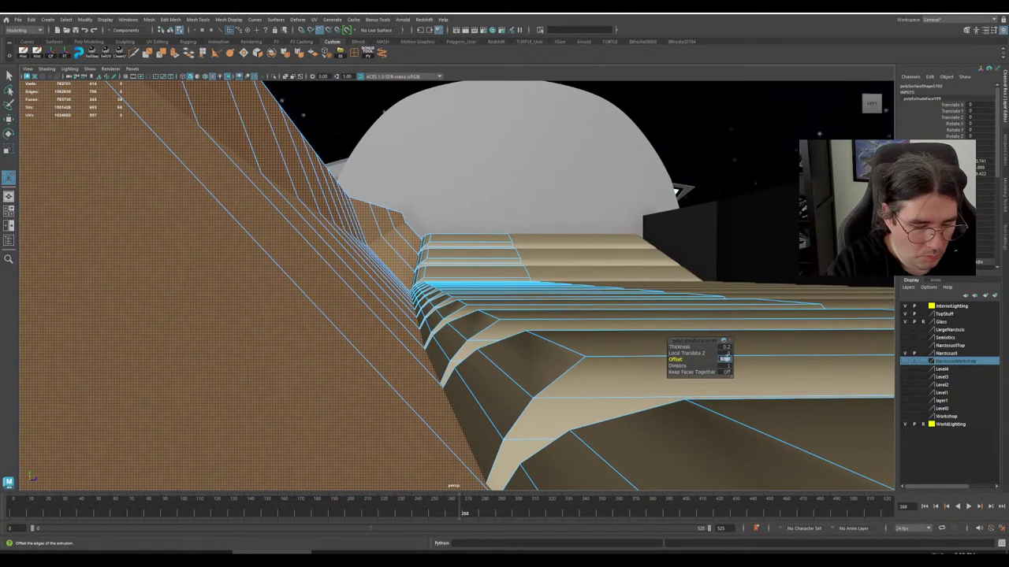
text(0.1)
key(Tab)
scroll(485, 289, down, 5)
mouse_move(485, 289)
alt+middle_down()
mouse_move(468, 277)
mouse_move(486, 279)
mouse_move(478, 292)
alt+middle_up()
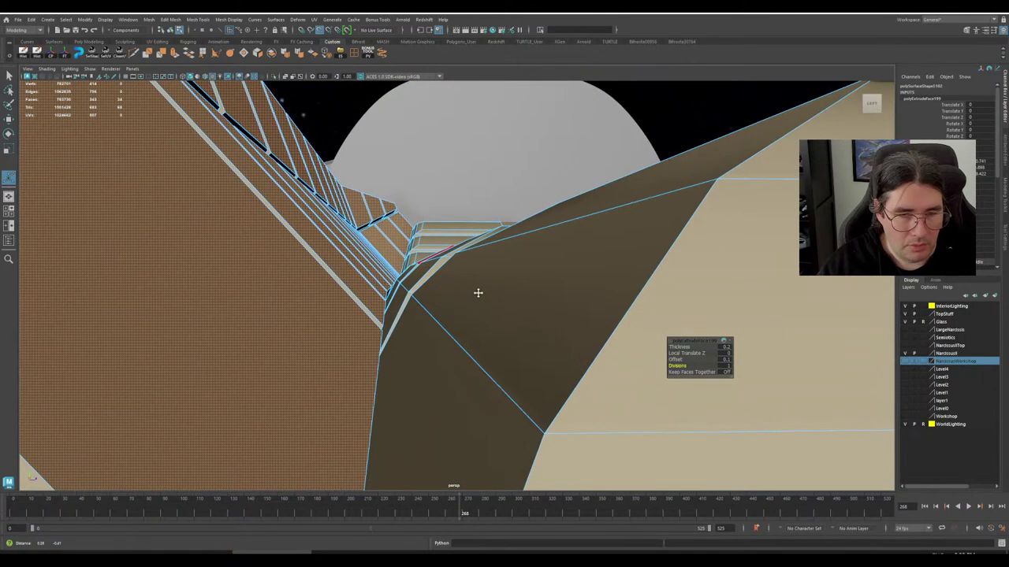
scroll(477, 293, down, 2)
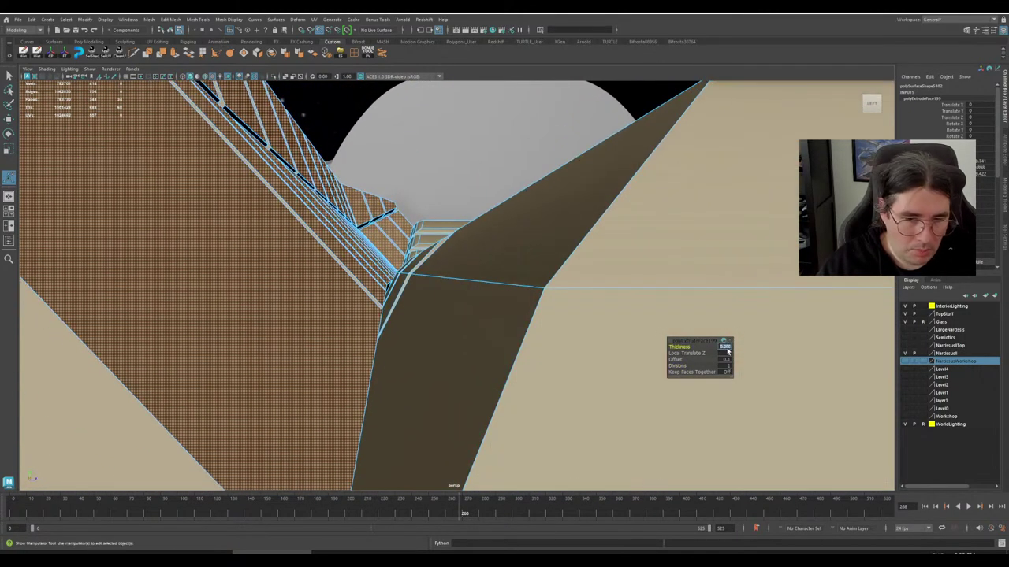
- Change the side panel extrusion to a thickness of 0.3 and an offset of 0.15
key(Tab)
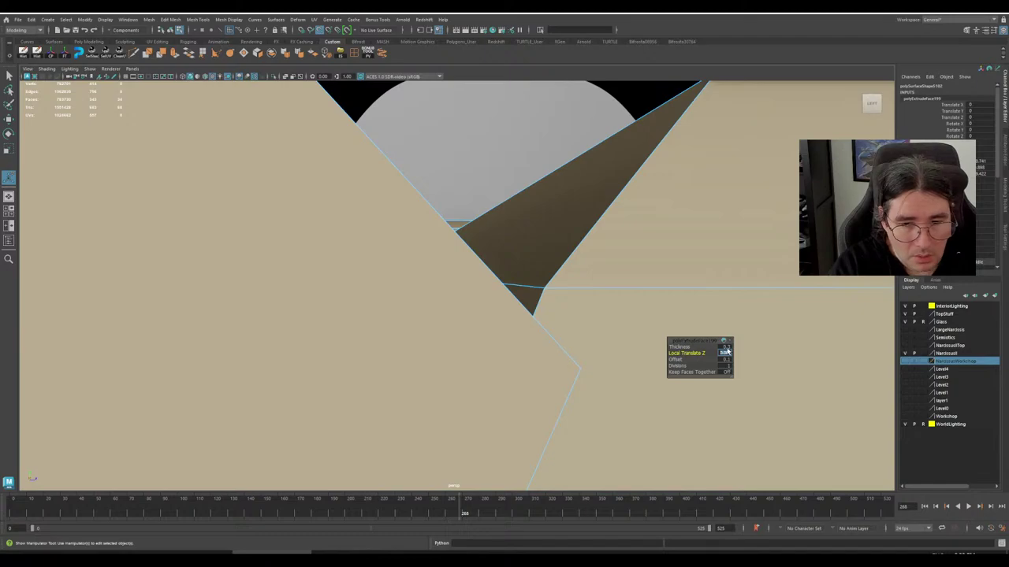
key(Tab)
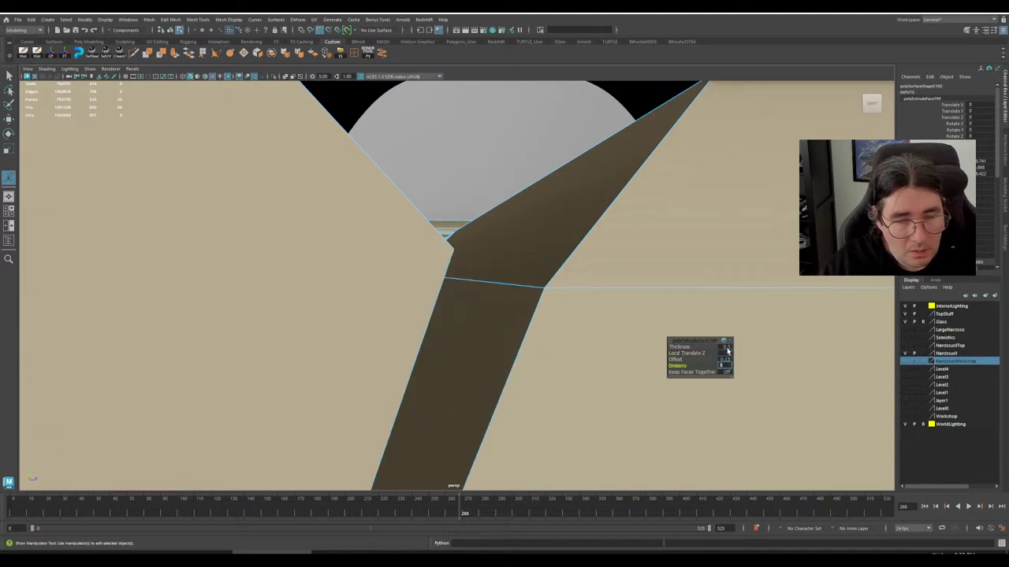
alt+middle_drag(506, 311, 480, 313)
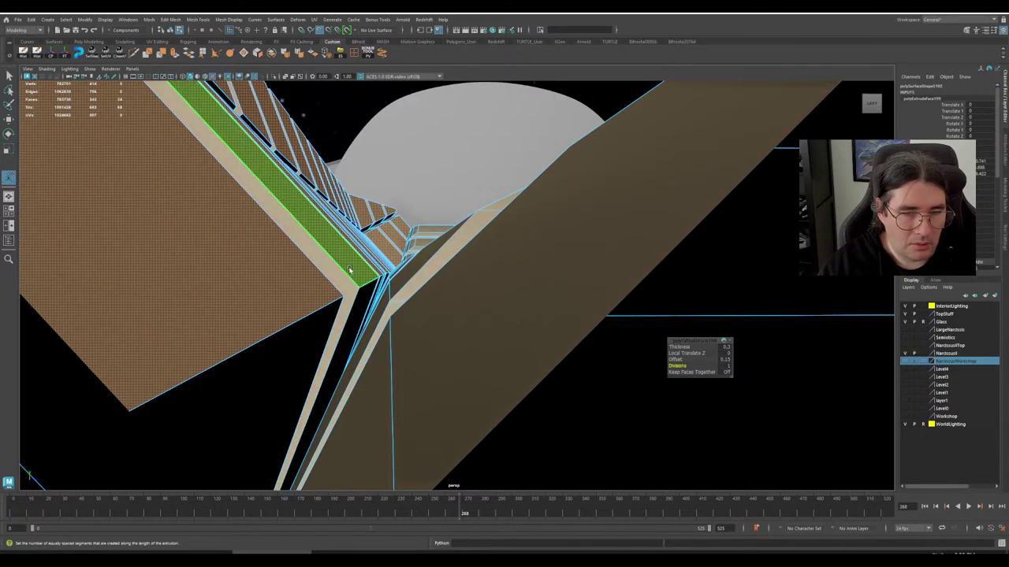
- Examine the extruded side panel pads along the bed and the grooves where they meet the lower cushions
alt+drag(376, 294, 557, 315)
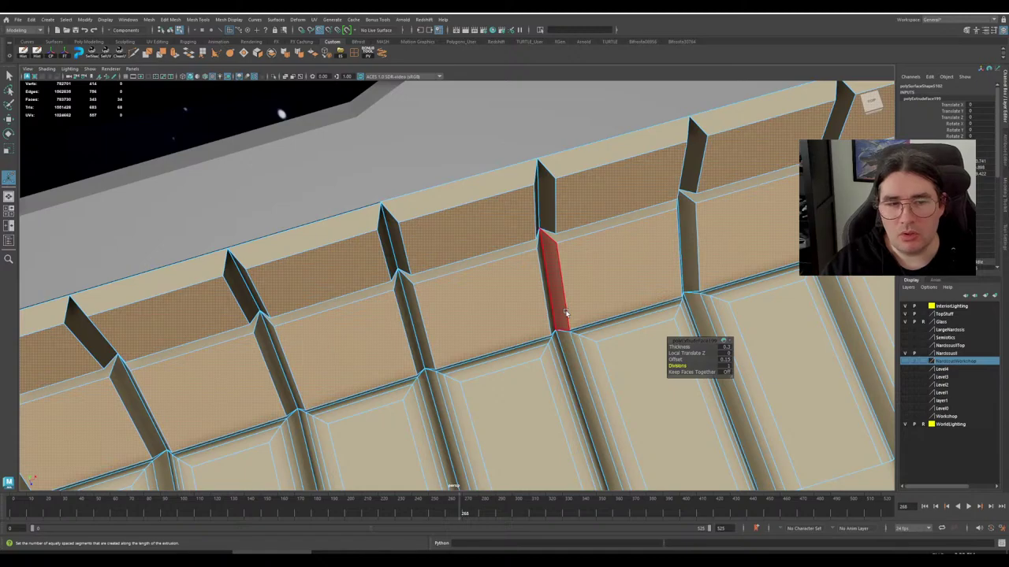
scroll(540, 301, down, 8)
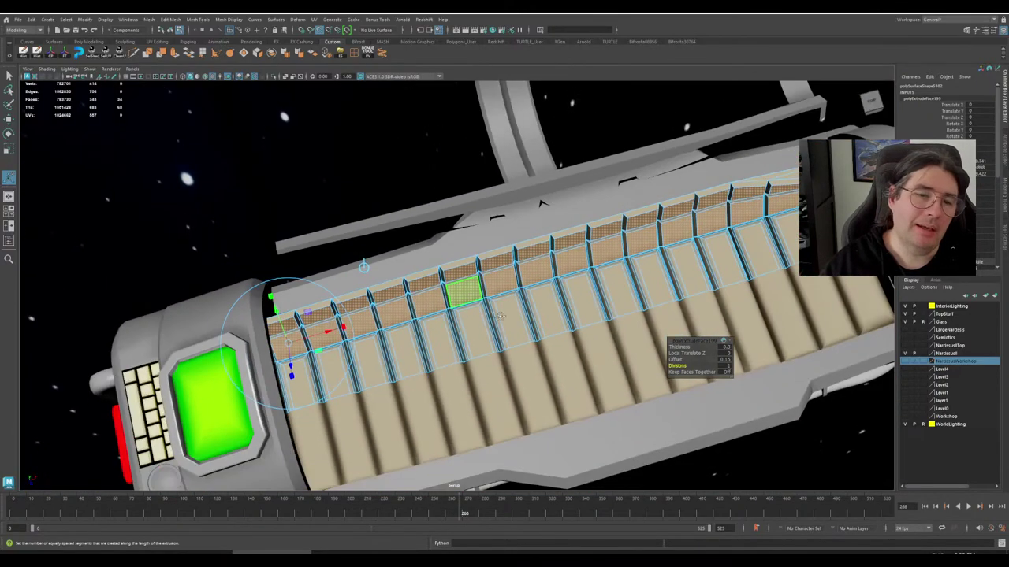
alt+drag(466, 294, 446, 305)
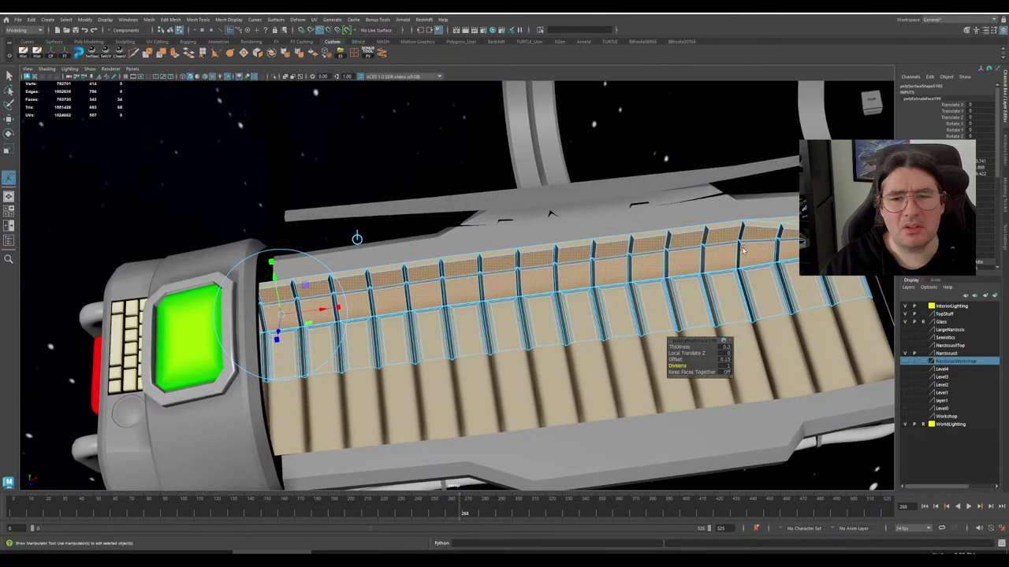
alt+drag(643, 300, 586, 292)
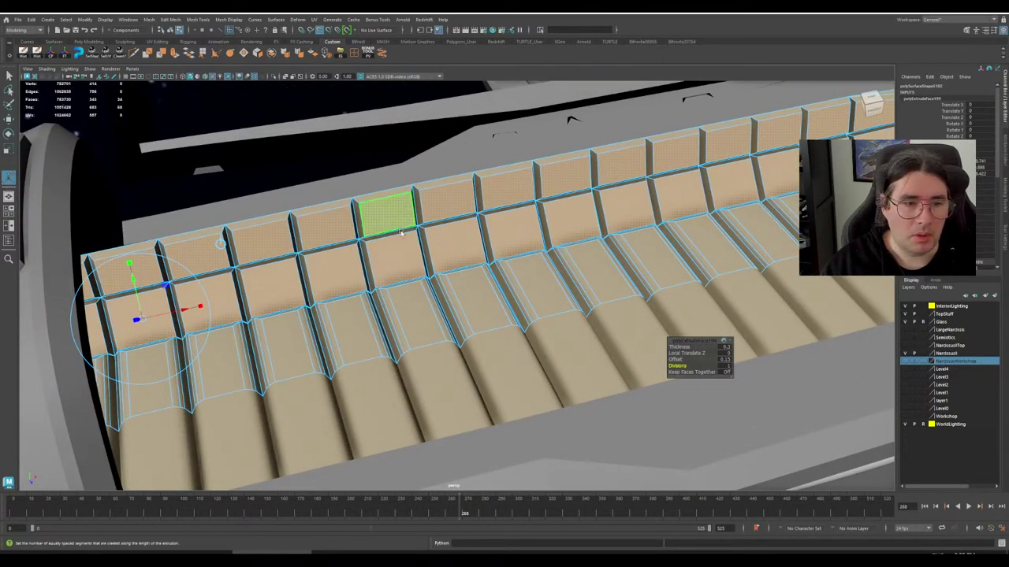
scroll(416, 268, up, 3)
alt+drag(421, 300, 401, 286)
scroll(537, 274, up, 5)
alt+drag(538, 274, 434, 266)
scroll(431, 278, up, 4)
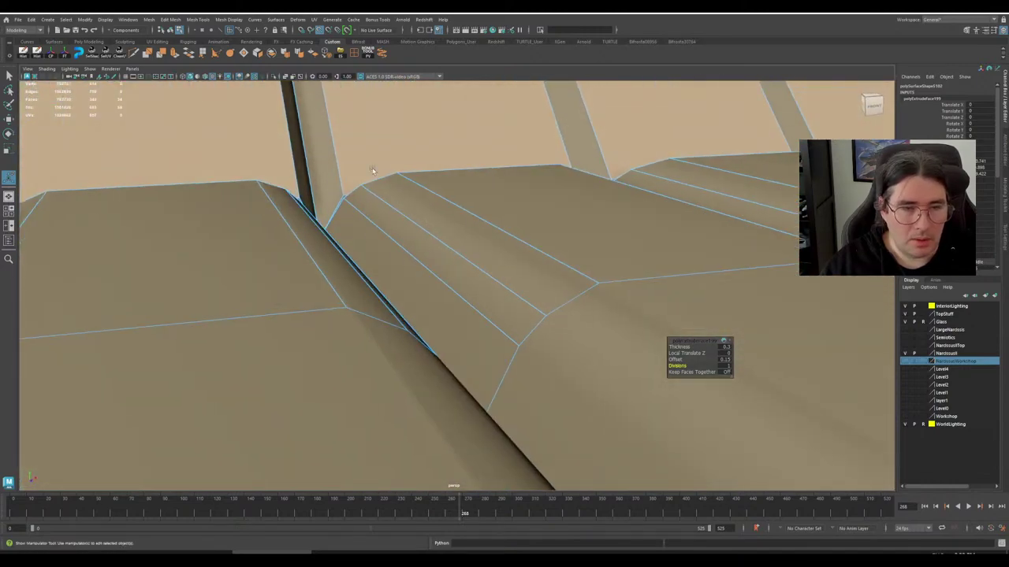
- Extrude the side panel pad faces again with a thickness of 0.1 and an offset of 0.1
click(175, 55)
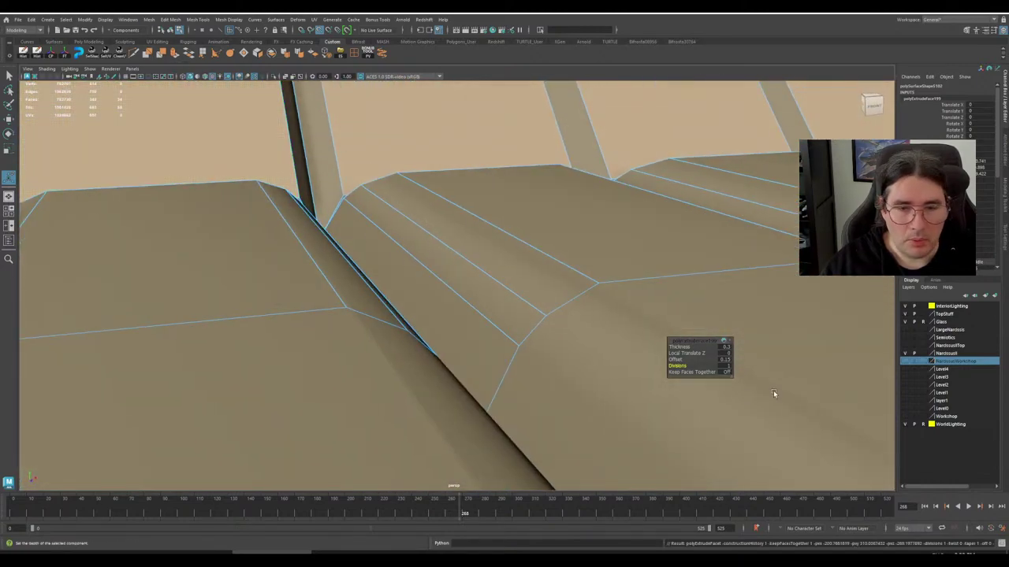
click(715, 347)
text(.1)
key(Tab)
key(Tab)
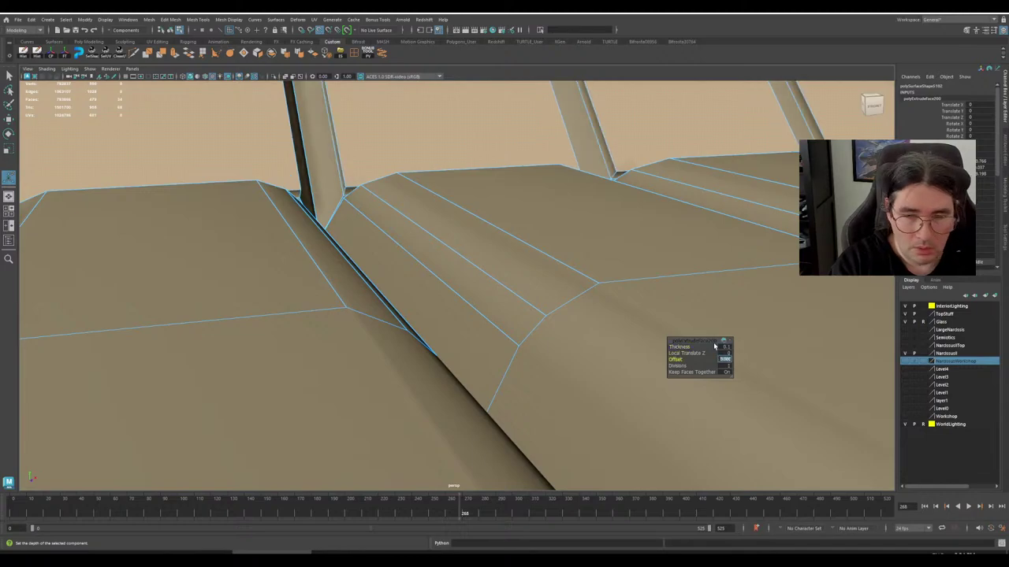
key(Tab)
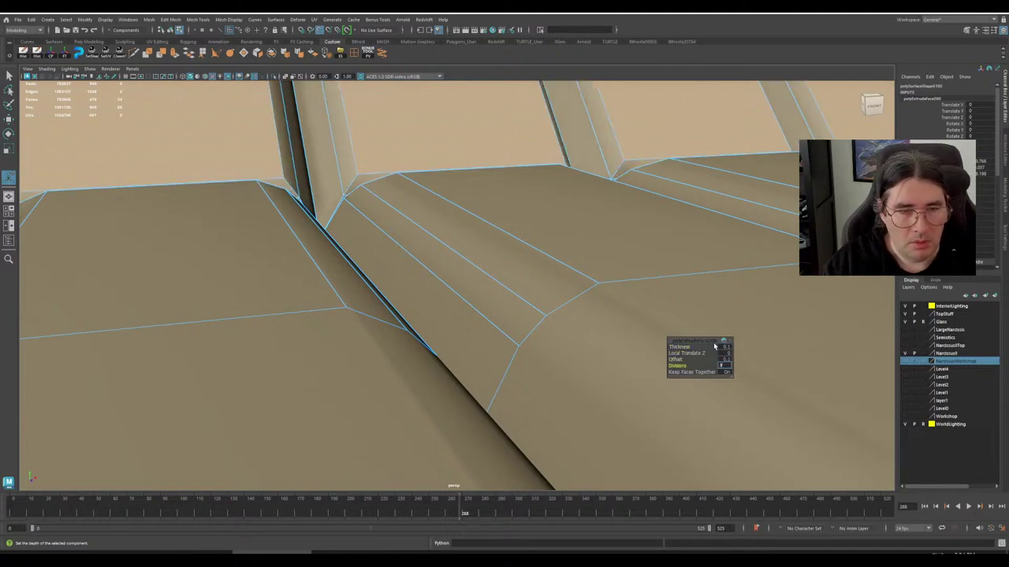
- Extrude the pad faces once more with a thickness of 0.1 and an offset of 0.2 to round them off
alt+drag(541, 248, 552, 364)
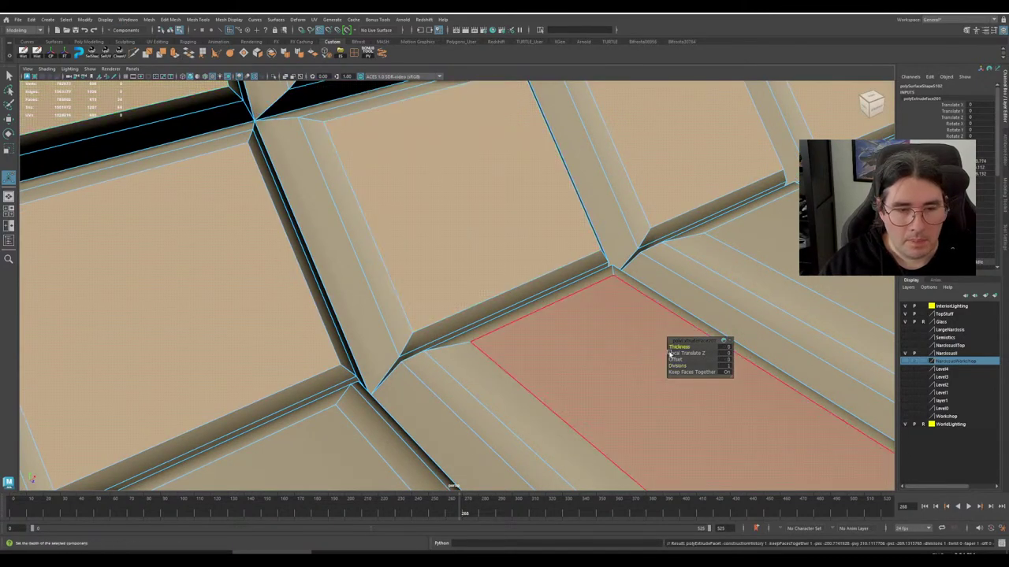
click(724, 347)
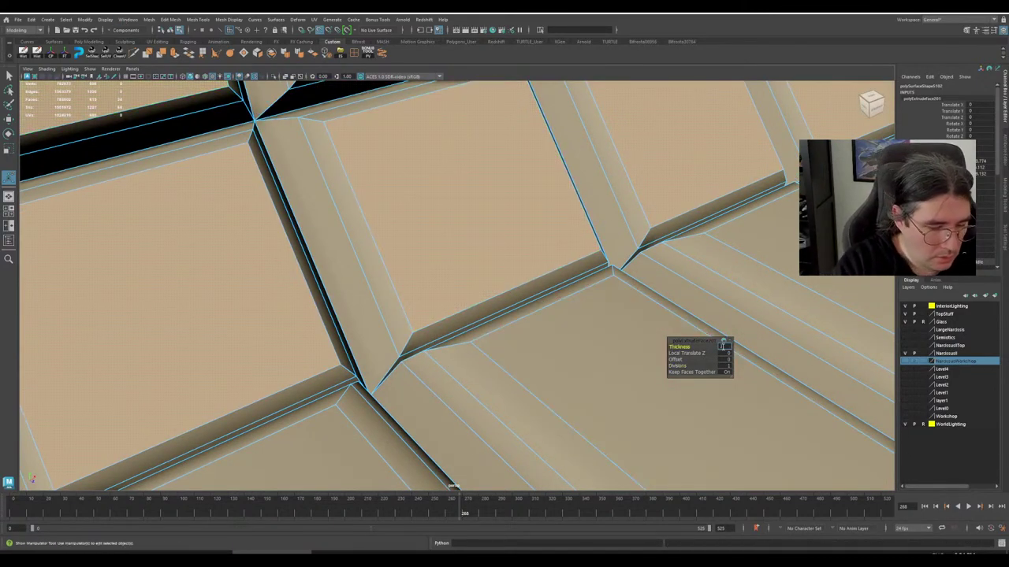
text(0.1)
key(Return)
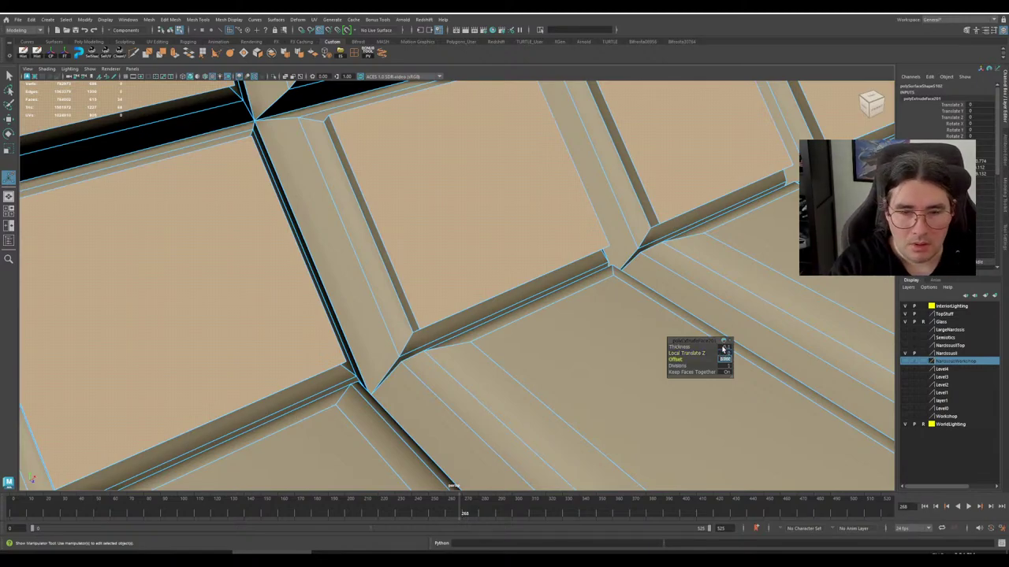
key(Return)
scroll(606, 302, down, 4)
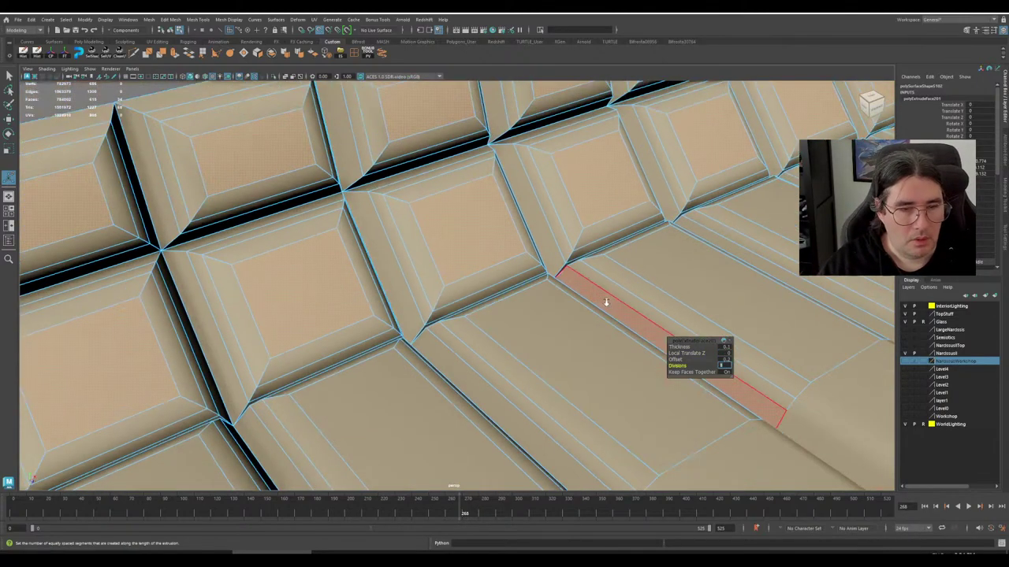
- Return to object mode and clear the selection of the padded mesh
alt+drag(606, 305, 476, 290)
scroll(573, 316, down, 7)
right_drag(455, 271, 494, 258)
key(q)
scroll(473, 331, down, 5)
click(412, 406)
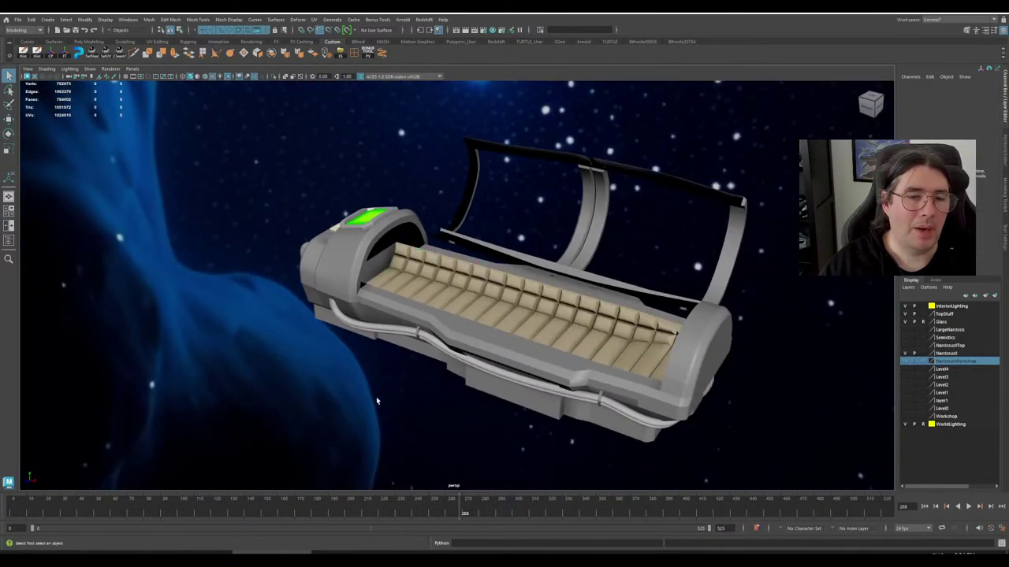
- Examine the quilted padding along the bed and the broken pads at the end away from the green screen
alt+drag(413, 406, 473, 430)
alt+middle_drag(473, 430, 395, 423)
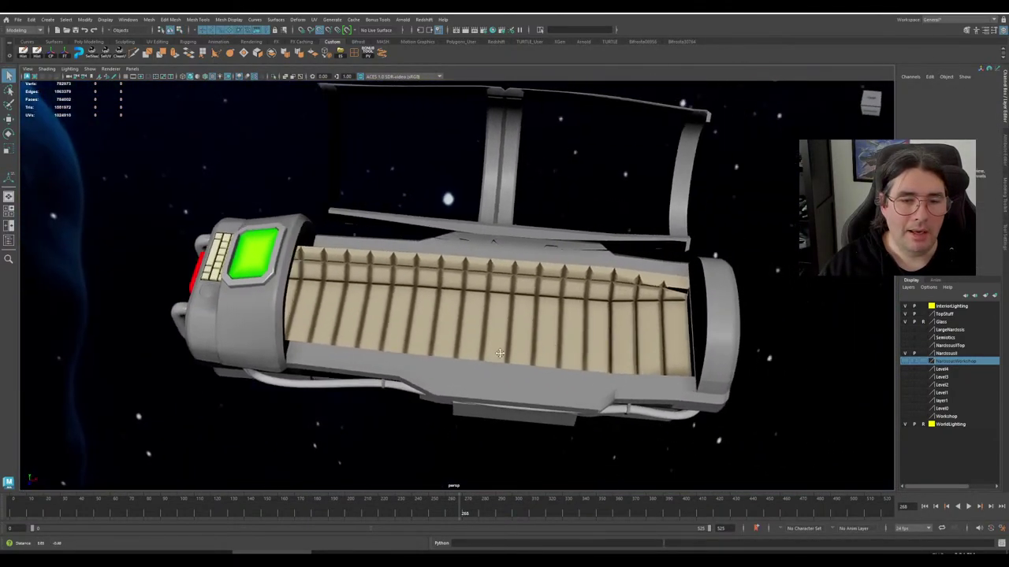
scroll(457, 379, up, 5)
alt+drag(461, 376, 499, 357)
alt+middle_drag(544, 298, 363, 350)
scroll(381, 355, up, 8)
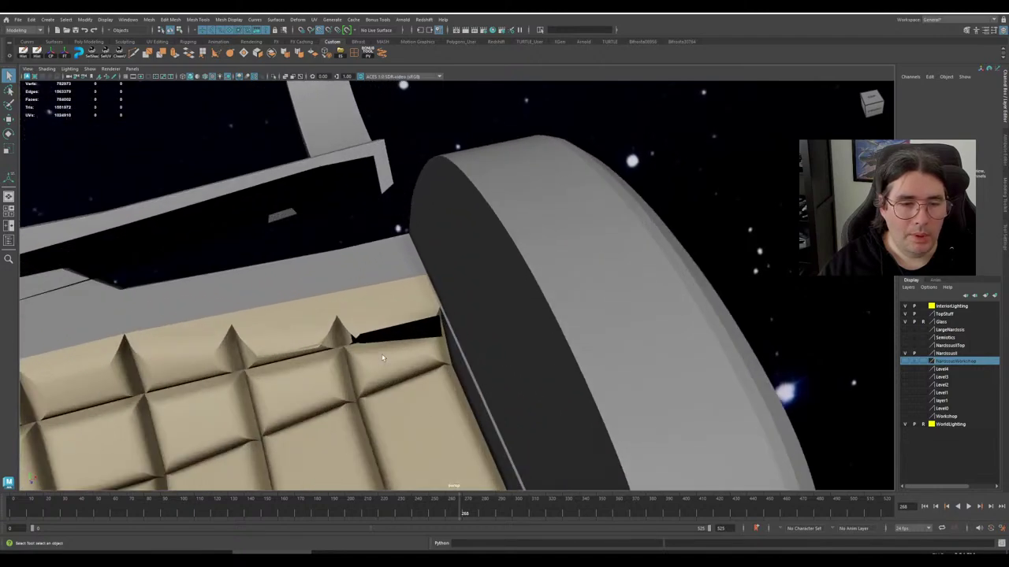
alt+drag(383, 357, 438, 347)
alt+middle_drag(438, 352, 540, 272)
scroll(539, 280, up, 2)
alt+drag(533, 296, 654, 322)
- Try to realign the two crossed inner-corner vertices of the faulty upper pad along their own edges
click(505, 313)
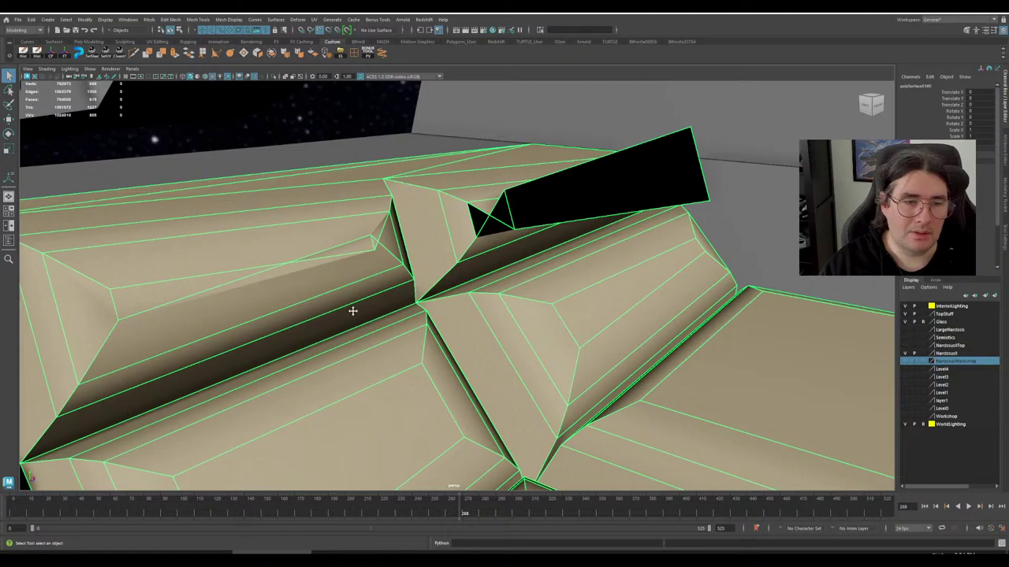
alt+drag(353, 312, 461, 244)
right_click(461, 245)
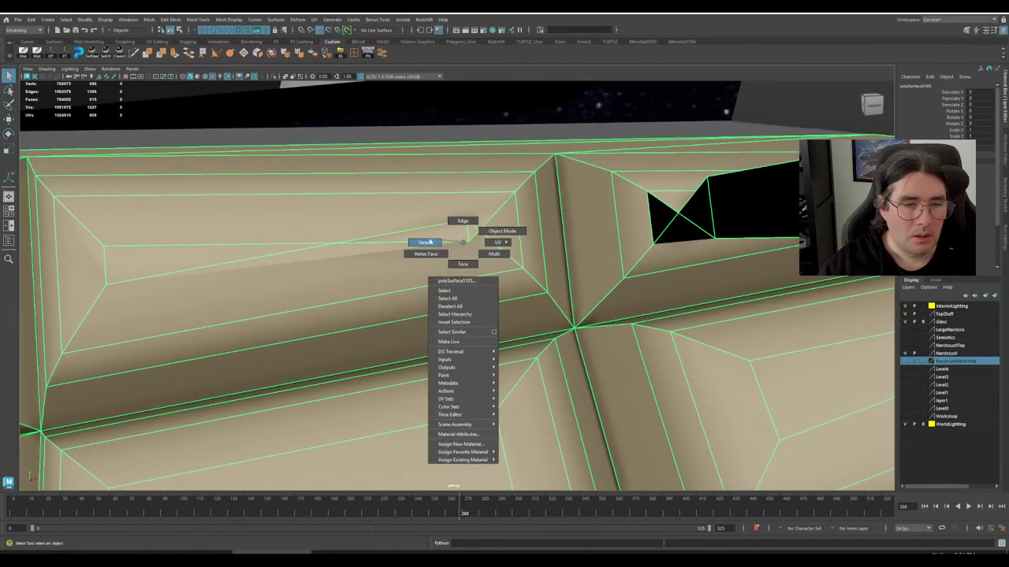
click(427, 242)
key(w)
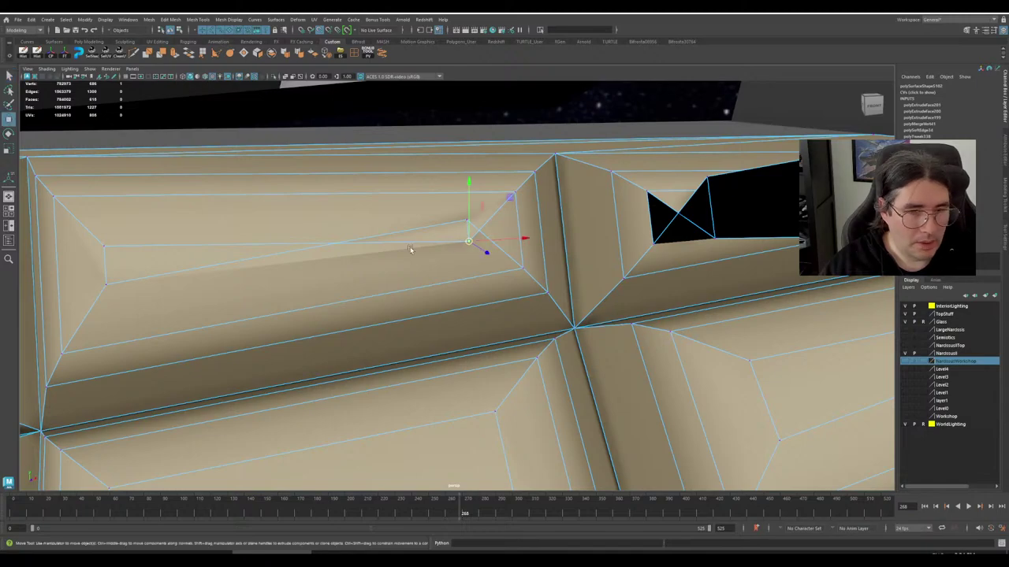
key(d)
key(d)
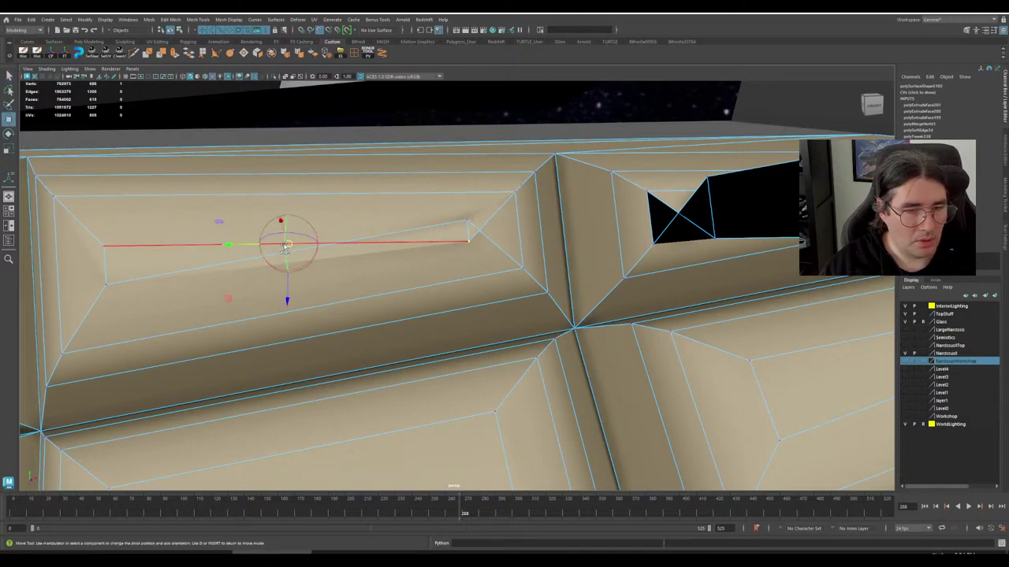
key(d)
middle_drag(290, 248, 123, 249)
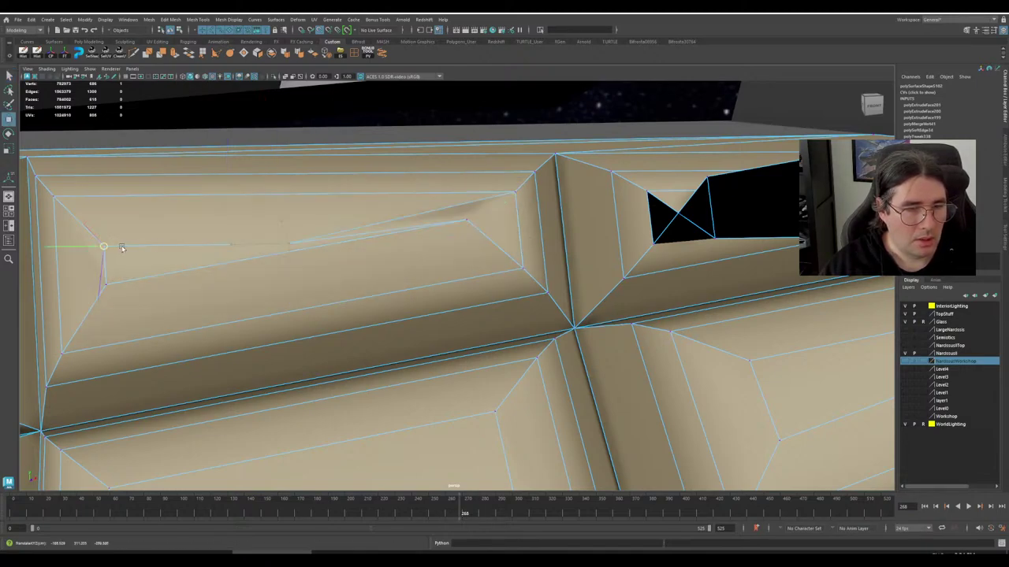
click(467, 220)
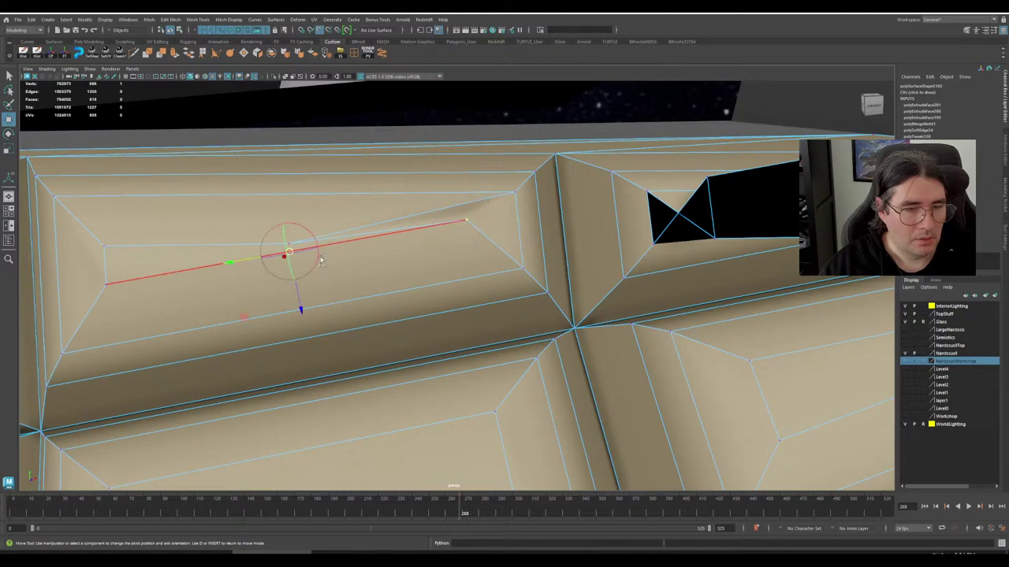
drag(291, 251, 466, 270)
- Select the distorted faces of the faulty upper pad, grow the selection to their neighbours, and delete them
right_drag(482, 266, 483, 285)
click(514, 222)
key(shift+period)
key(Delete)
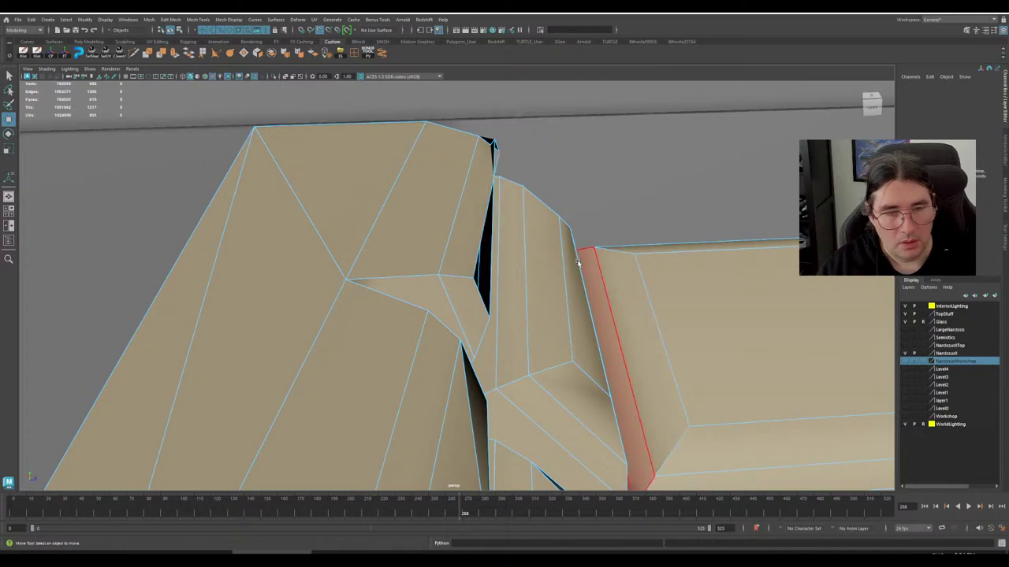
- Slide the crossed far-end vertex of the upper pad hole's lower border along its own edge to about mid-pad
alt+drag(538, 268, 424, 241)
alt+middle_drag(424, 242, 419, 243)
alt+drag(418, 243, 541, 236)
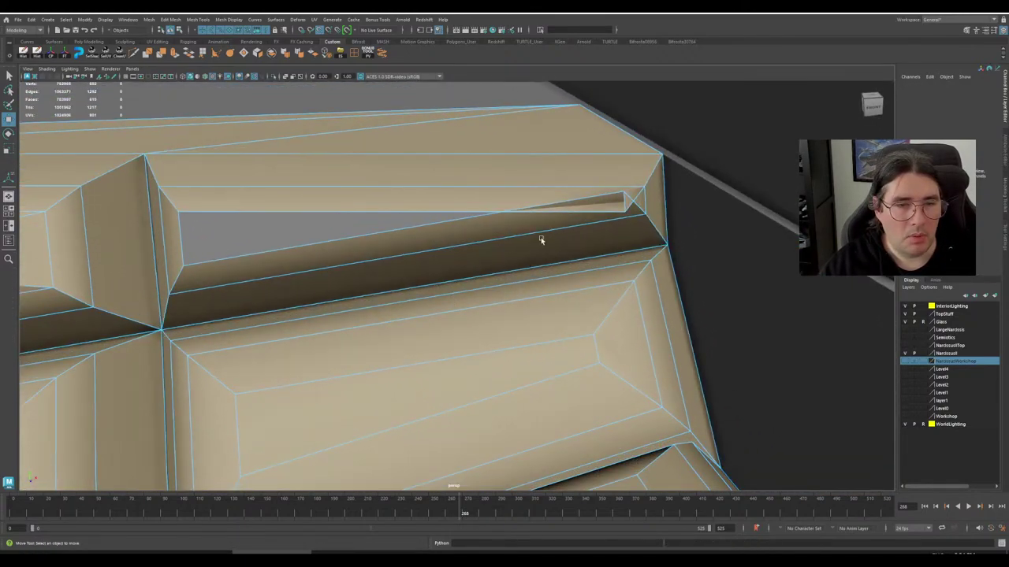
right_drag(540, 236, 515, 236)
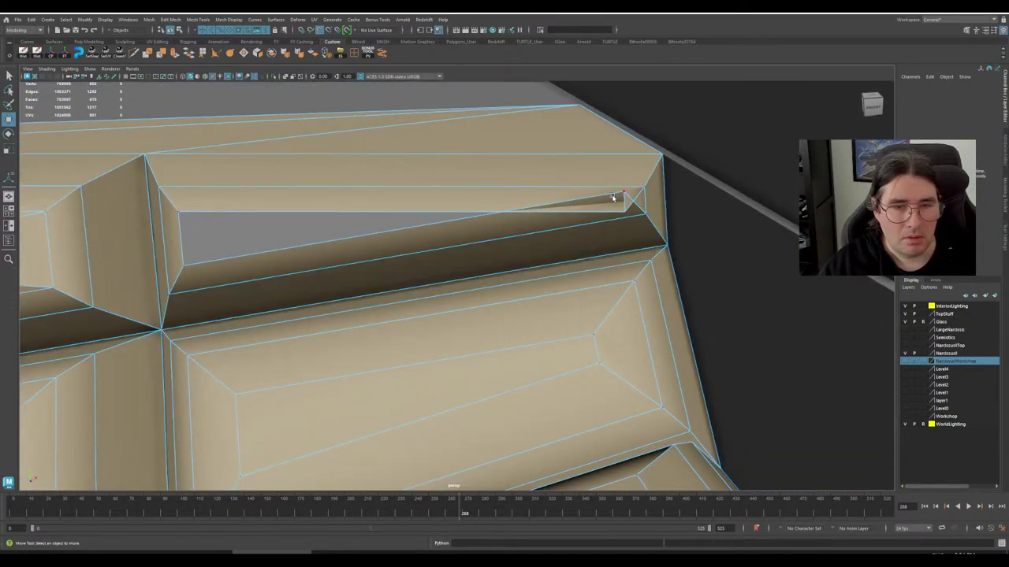
click(616, 198)
key(d)
click(391, 234)
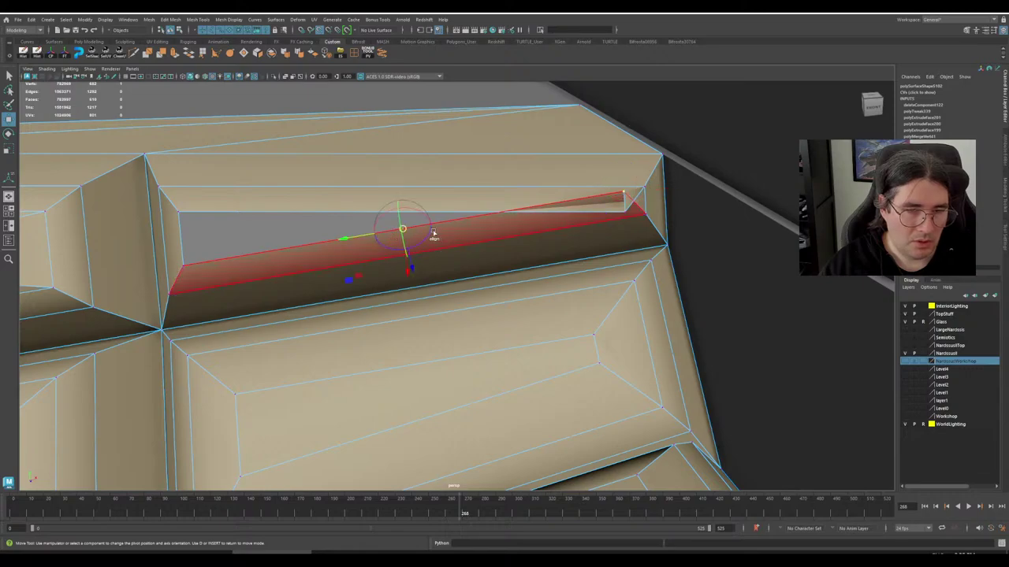
drag(398, 231, 183, 266)
- Slide the matching far-end vertex of the hole's upper border along its edge until it lines up with the lower one
click(610, 215)
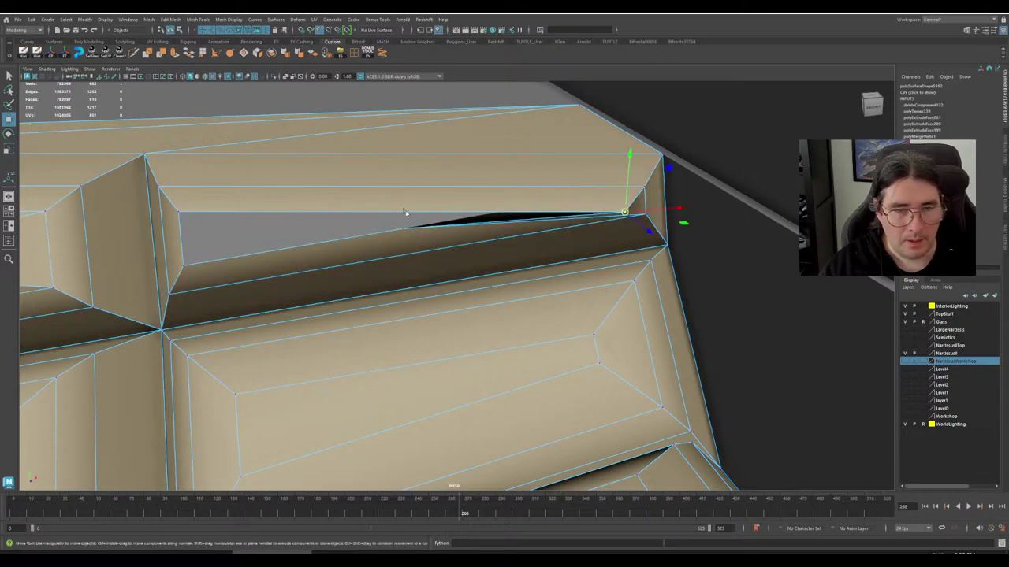
key(d)
click(281, 213)
drag(399, 212, 208, 218)
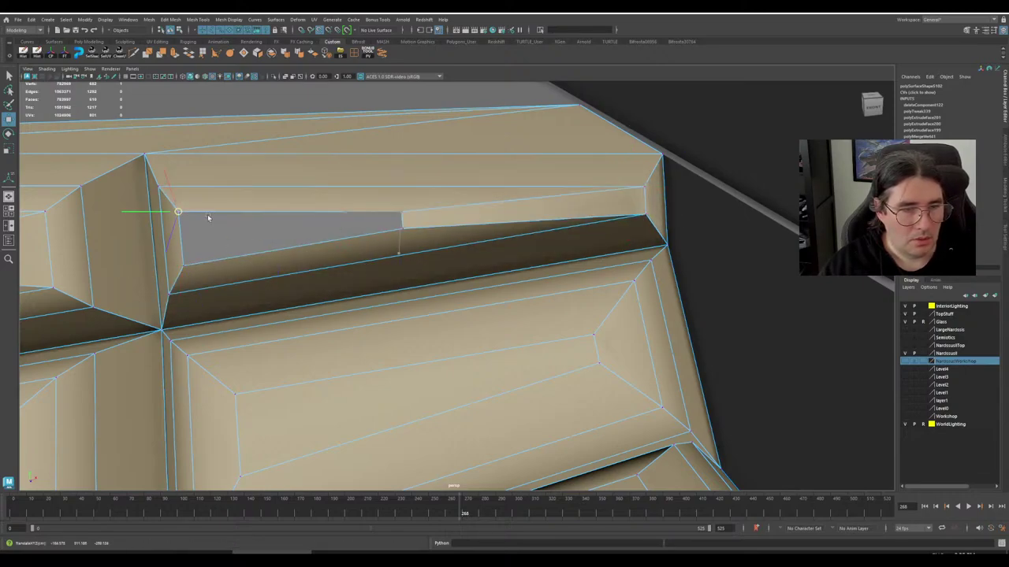
- Select the border edges of the open upper pad, fill the hole, and return to object mode
right_drag(317, 212, 317, 189)
double_click(290, 213)
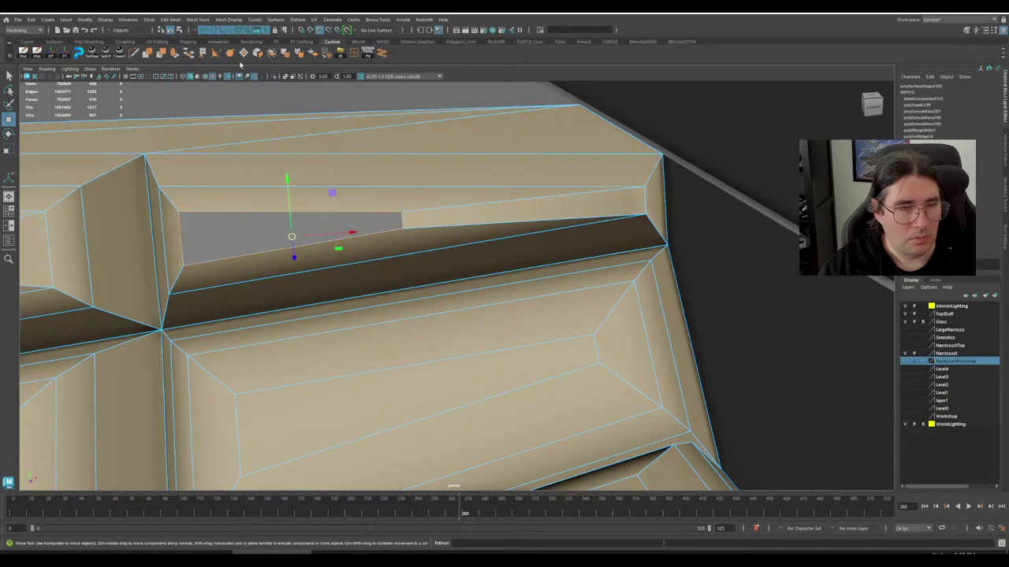
click(244, 53)
scroll(374, 299, down, 5)
mouse_move(374, 300)
alt+mouse_down()
mouse_move(528, 279)
mouse_move(376, 291)
alt+mouse_up()
scroll(377, 292, down, 8)
alt+drag(468, 282, 527, 220)
right_drag(527, 221, 555, 204)
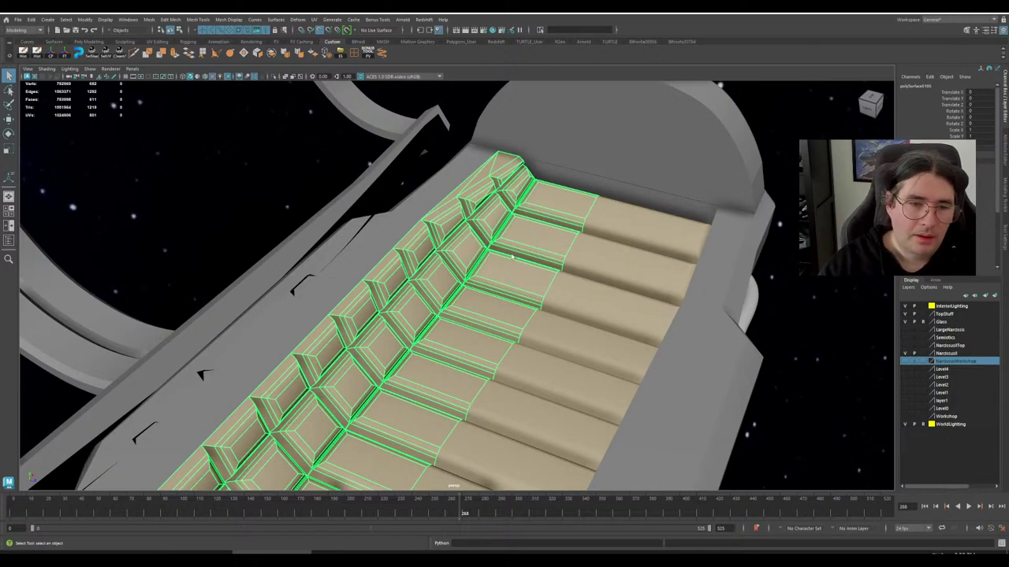
- Select the faces of the two repaired upper pads at the bed's end, soften their edges, and return to object mode
scroll(512, 255, down, 5)
alt+drag(512, 255, 467, 239)
scroll(457, 285, up, 9)
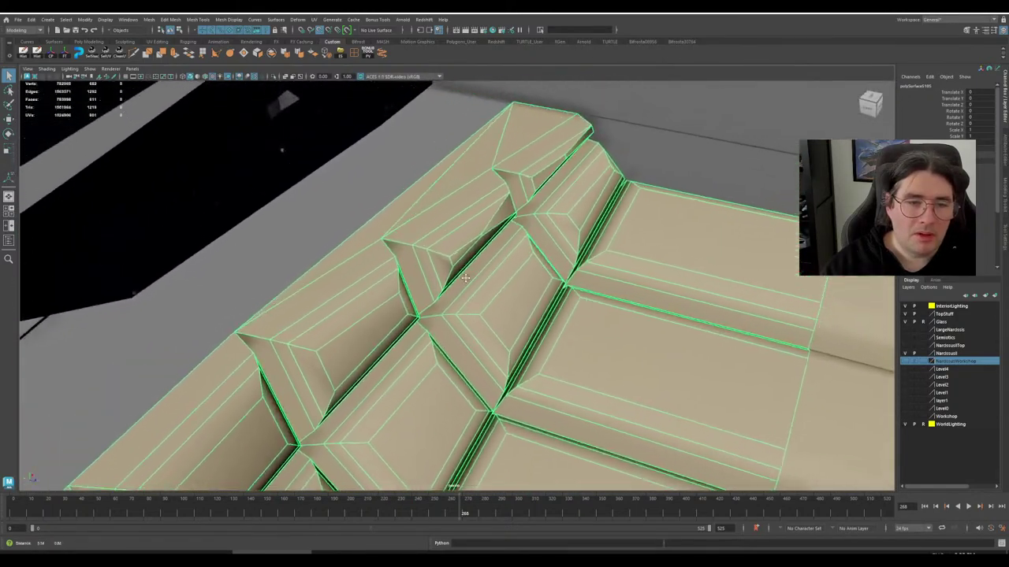
scroll(466, 239, up, 4)
right_drag(466, 238, 455, 266)
scroll(452, 256, down, 4)
click(460, 252)
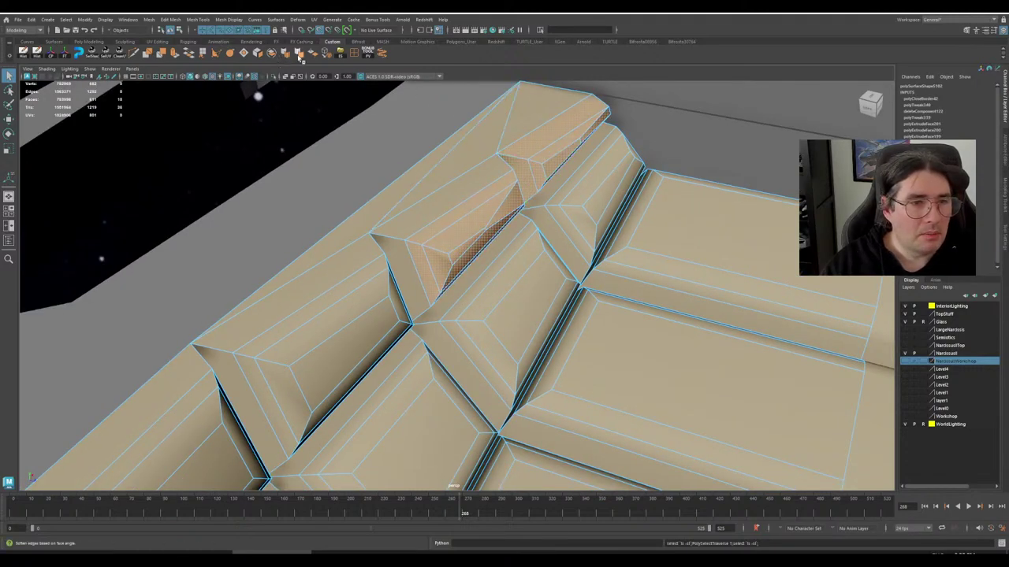
scroll(524, 271, down, 8)
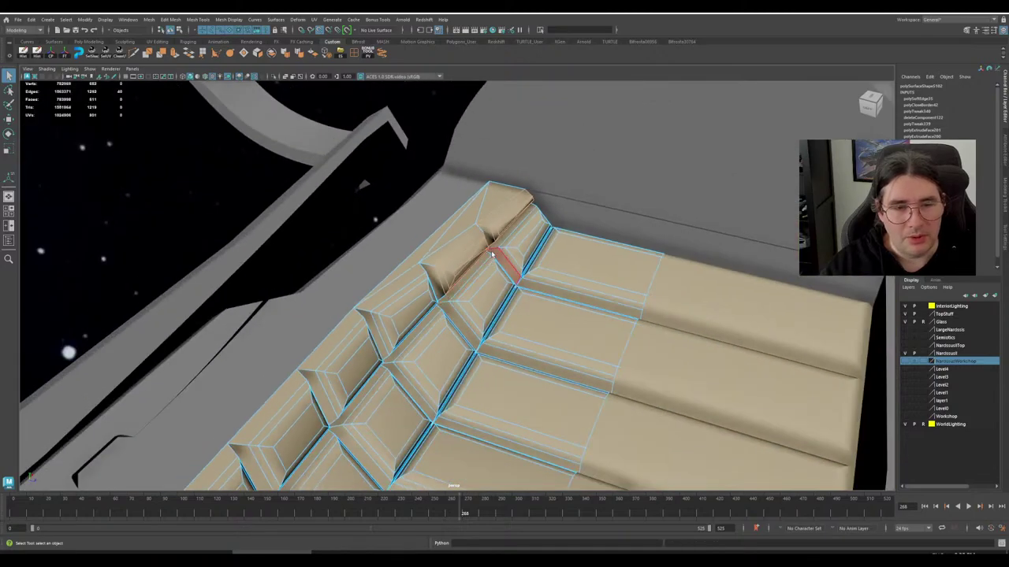
right_drag(535, 247, 535, 247)
alt+drag(535, 246, 538, 268)
- Select the quilted mesh and insert a lengthwise edge loop through the middle of the side panel's lower pad row with Multi-Cut
click(531, 265)
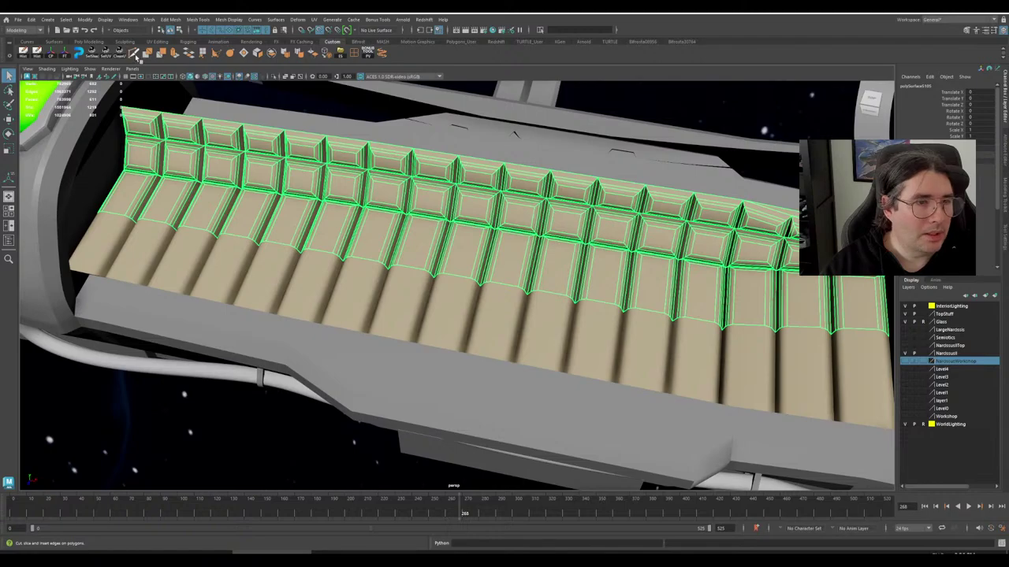
click(134, 53)
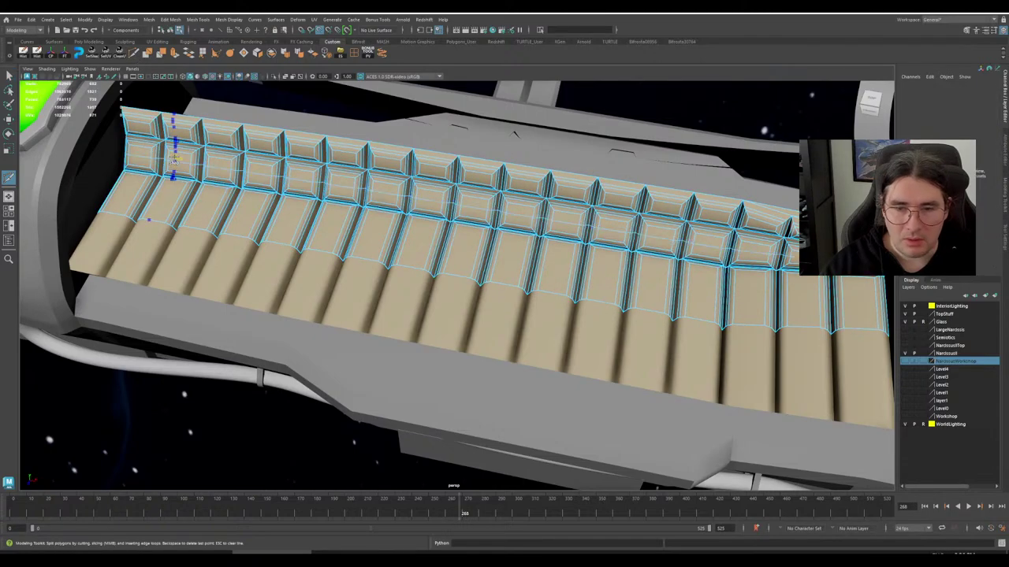
alt+drag(373, 225, 387, 242)
mouse_move(387, 241)
alt+right_down()
mouse_move(546, 241)
mouse_move(378, 250)
alt+right_up()
alt+drag(378, 250, 451, 251)
alt+middle_drag(451, 251, 323, 264)
alt+right_drag(323, 264, 443, 286)
alt+drag(444, 286, 381, 258)
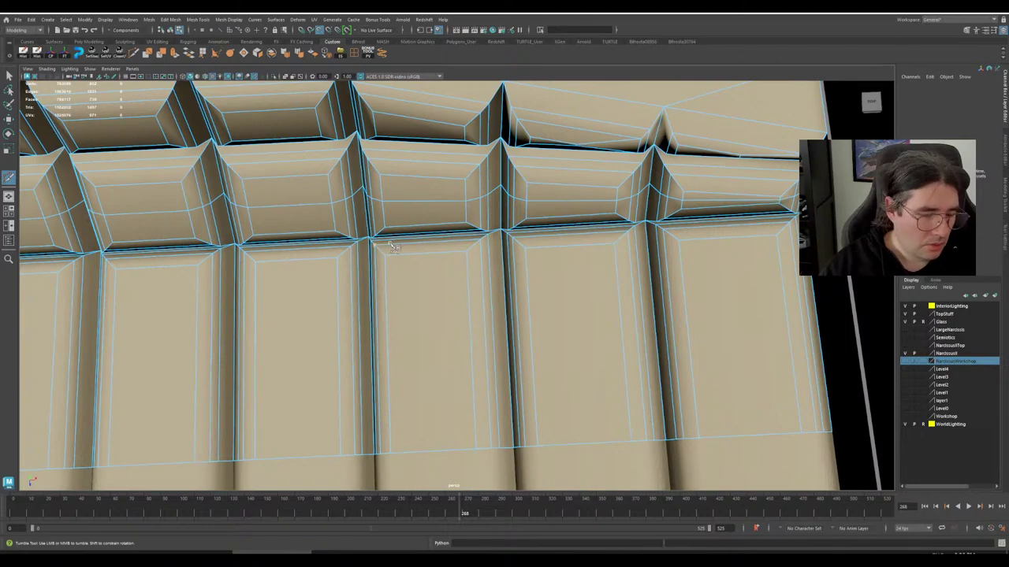
- Select the corner vertices where the side pads meet the bed at the end away from the green screen, and shift them toward the bed's centre
right_drag(402, 232, 360, 232)
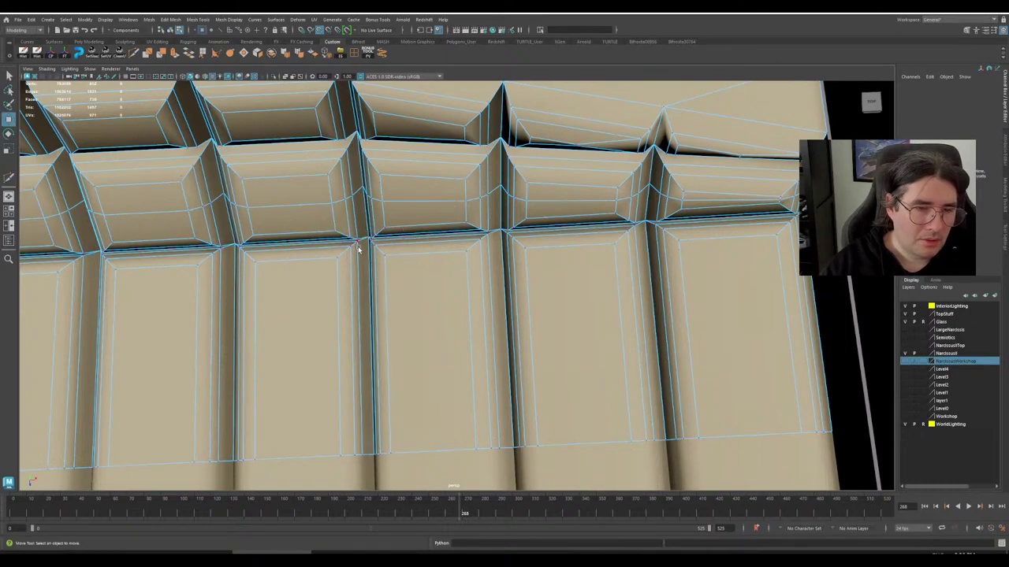
alt+middle_drag(359, 247, 493, 270)
scroll(583, 266, down, 4)
alt+middle_drag(583, 266, 443, 272)
scroll(536, 284, up, 4)
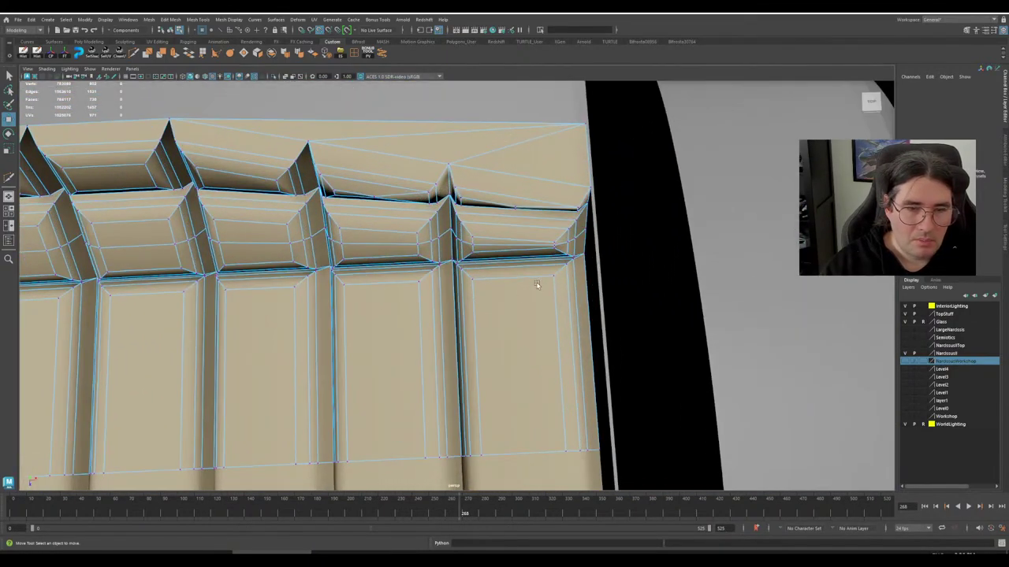
scroll(581, 276, up, 3)
alt+drag(581, 275, 589, 258)
drag(624, 218, 678, 296)
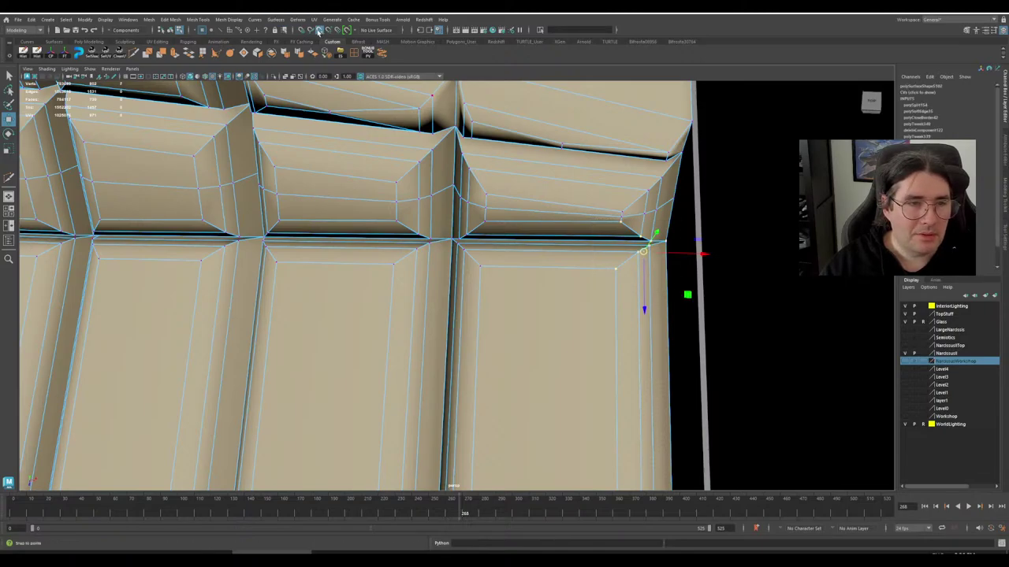
scroll(569, 239, down, 4)
alt+drag(569, 239, 646, 268)
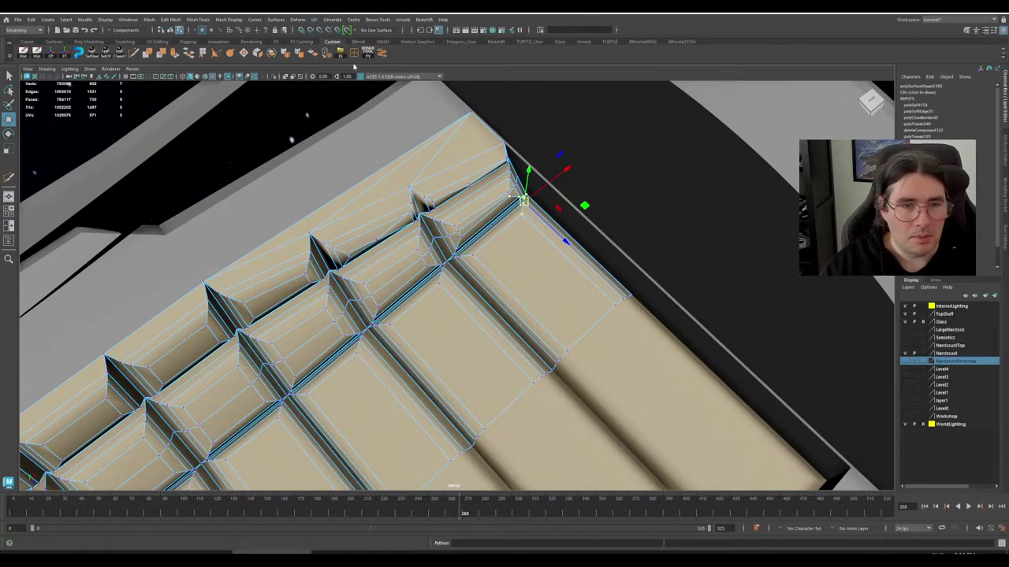
alt+drag(525, 228, 489, 221)
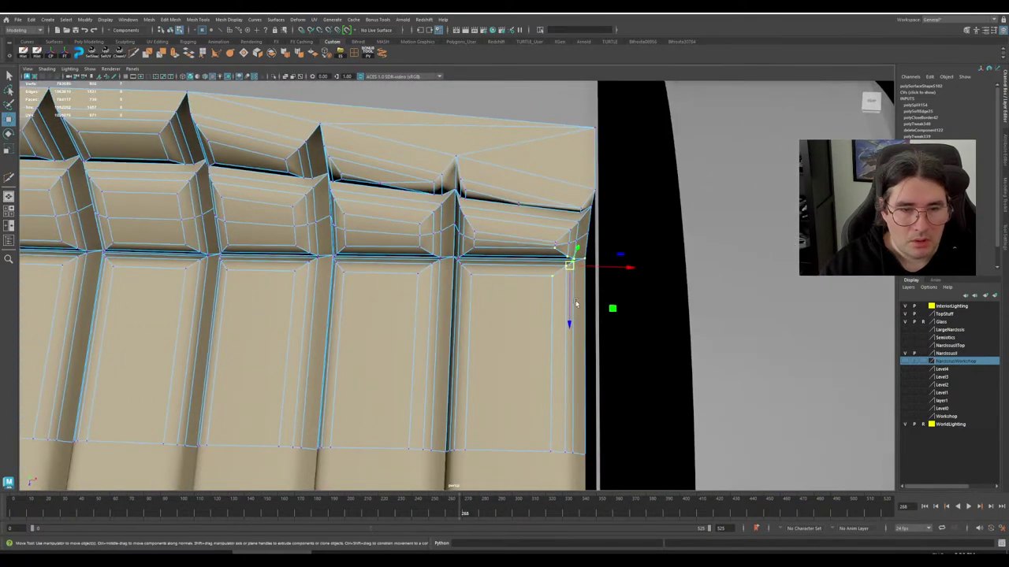
drag(568, 296, 571, 306)
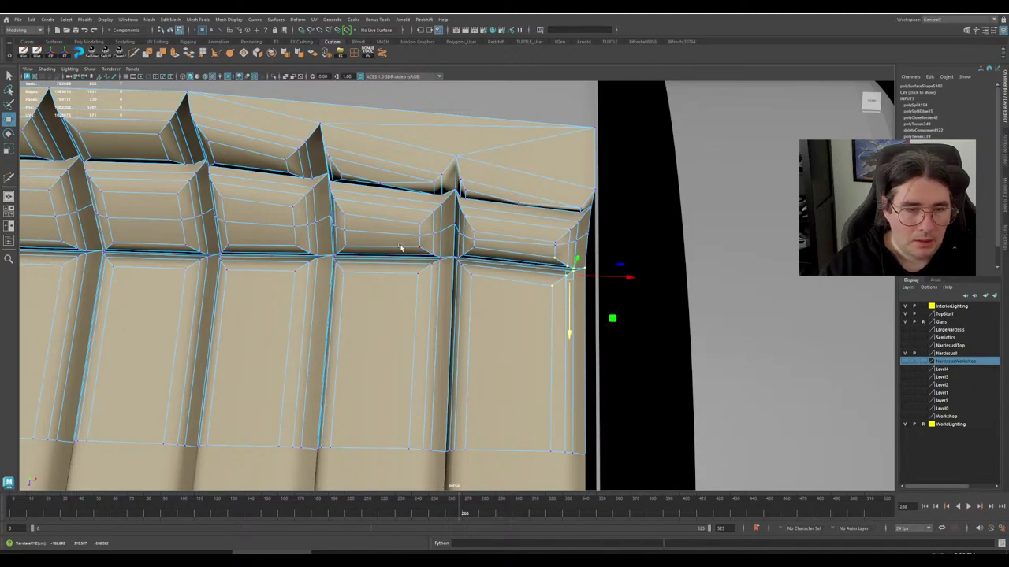
- Shift the vertex clusters of the next seam junctions along the bed crease toward the bed's centre
drag(393, 243, 446, 285)
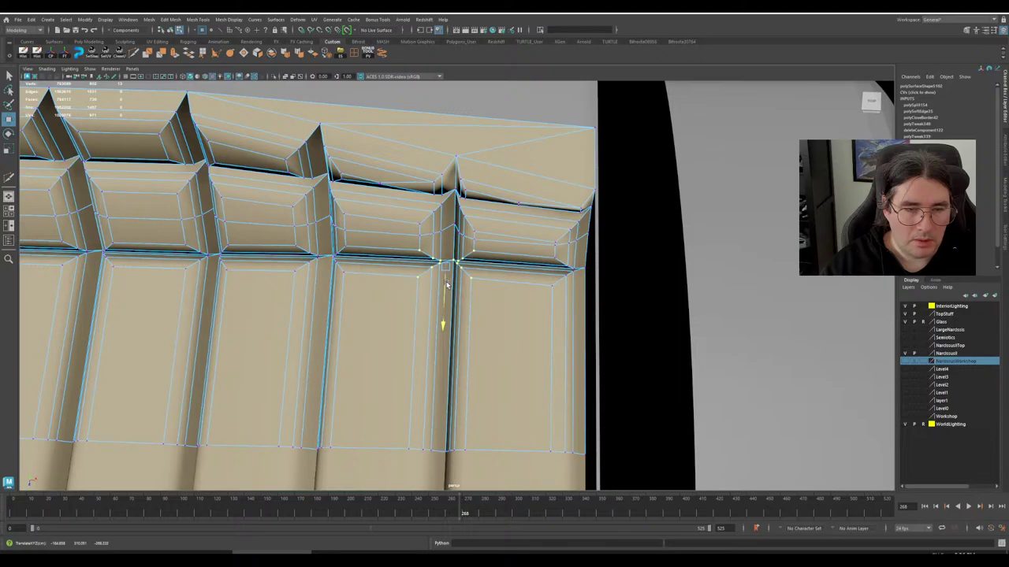
alt+middle_drag(396, 287, 575, 289)
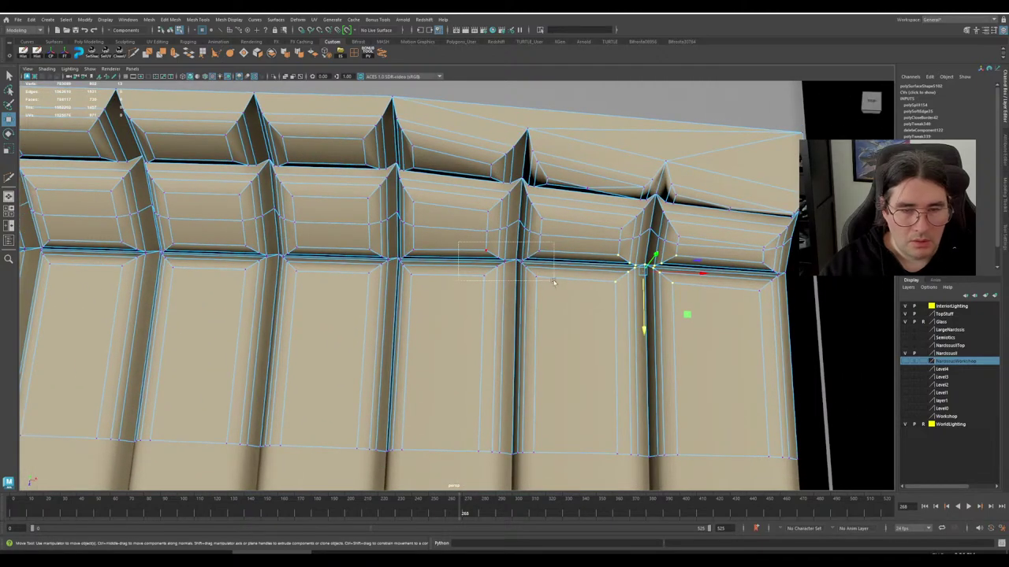
drag(554, 282, 504, 278)
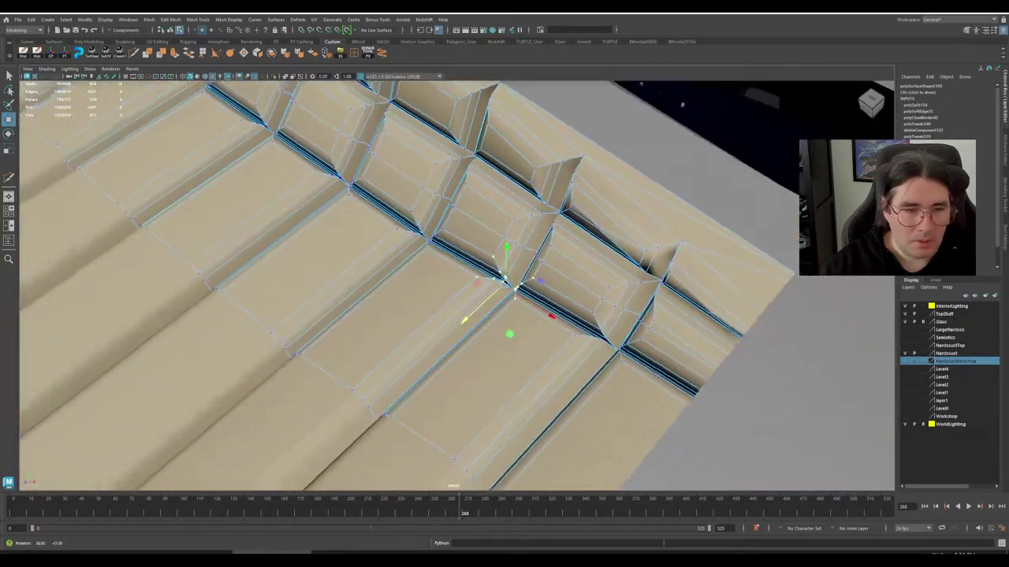
alt+drag(717, 227, 534, 281)
scroll(544, 265, down, 6)
scroll(527, 251, up, 2)
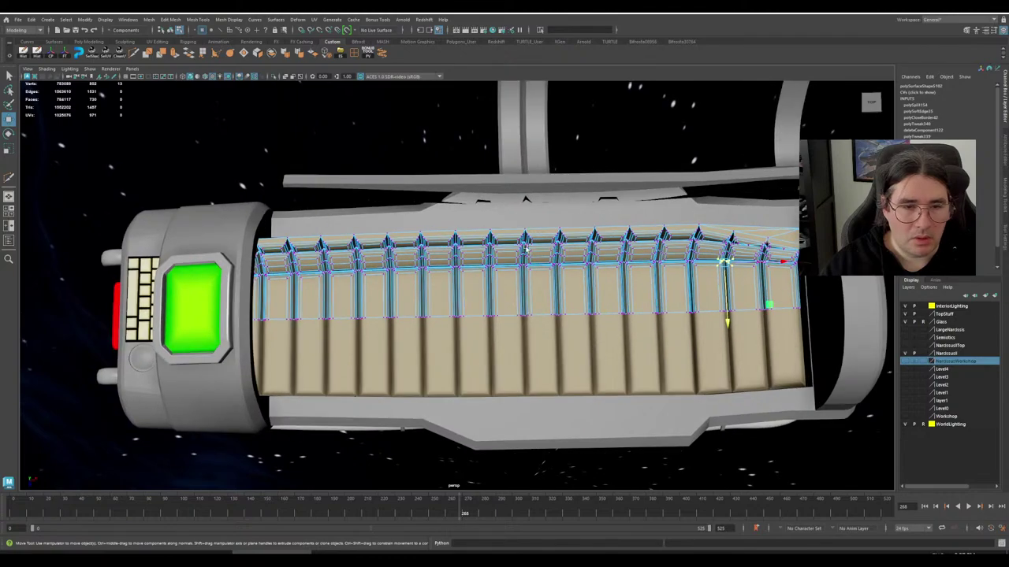
- Shift the seam-junction vertices along the middle stretch of the bed crease toward the bed's centre to match
scroll(452, 263, up, 6)
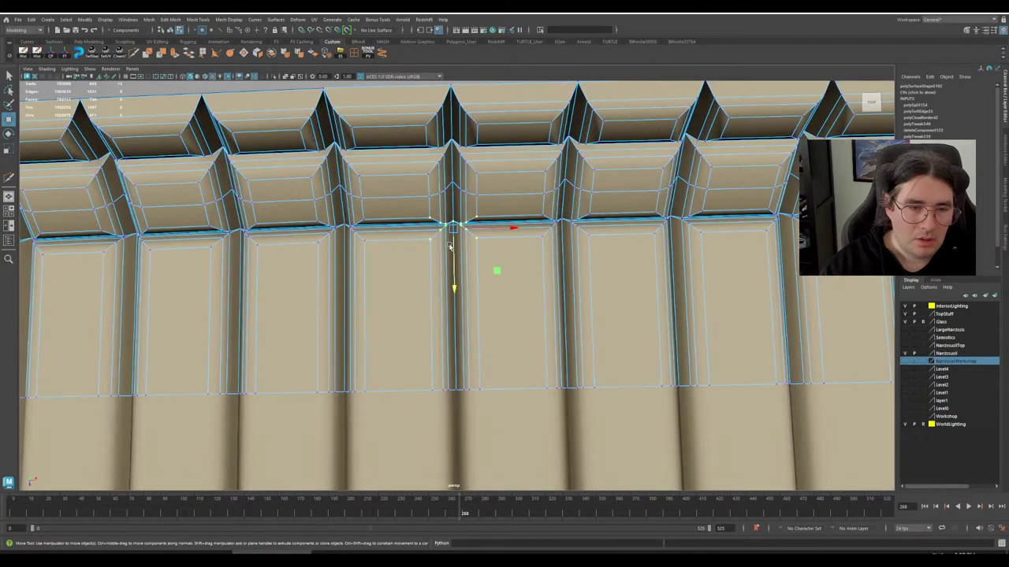
drag(450, 247, 453, 248)
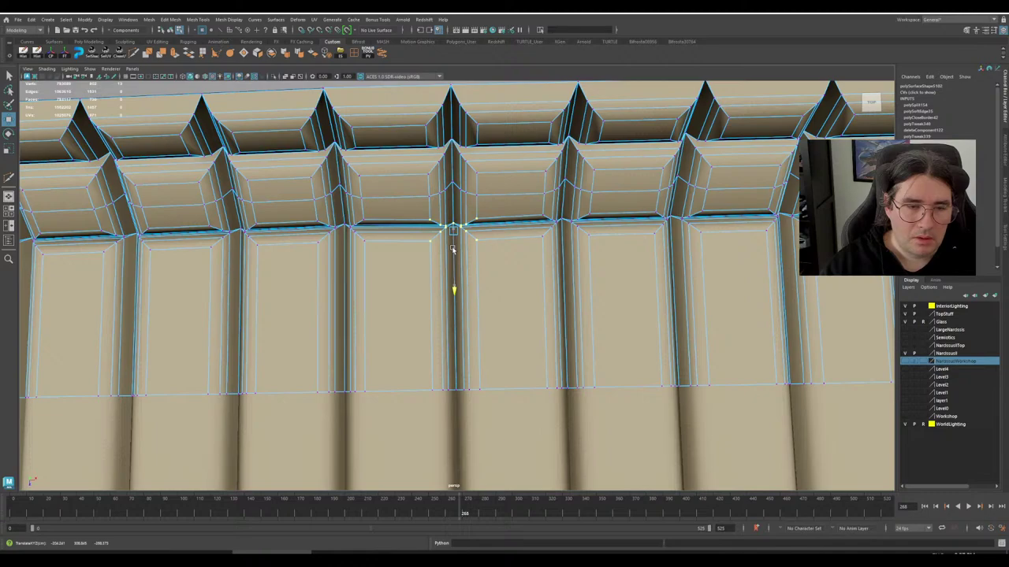
drag(298, 212, 397, 224)
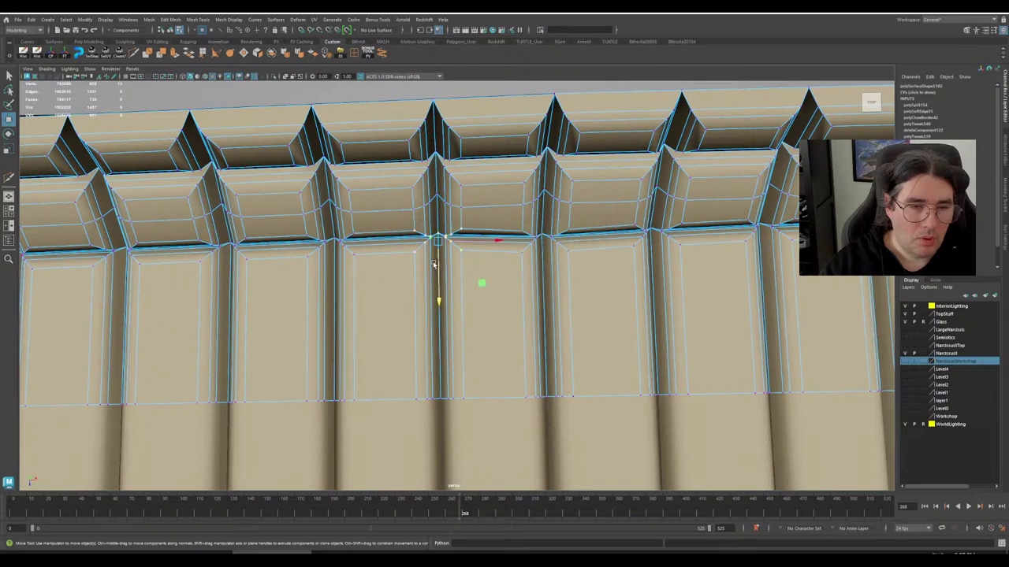
drag(432, 265, 575, 278)
scroll(442, 272, down, 4)
alt+middle_drag(370, 260, 538, 299)
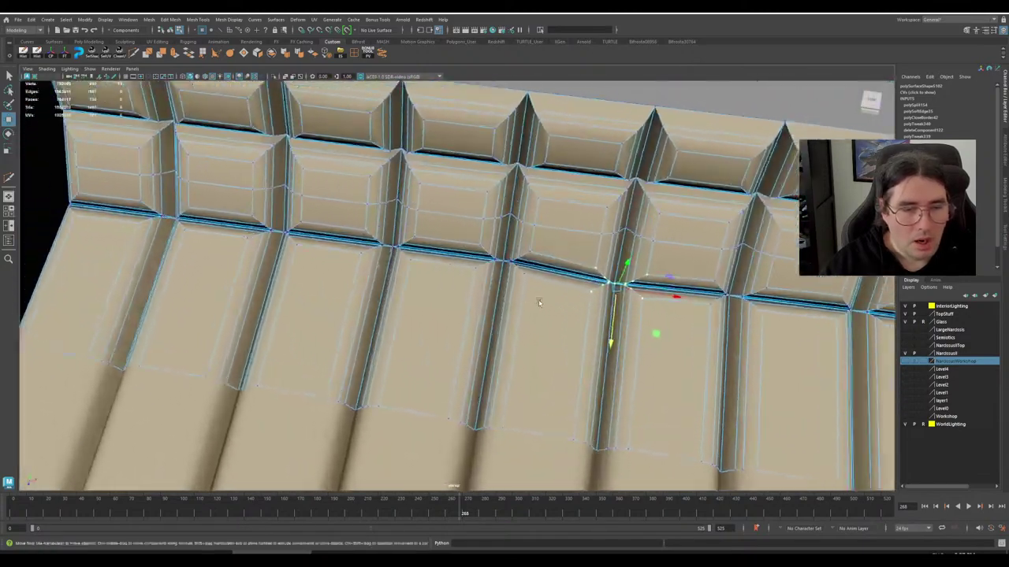
- Shift the remaining crease-junction vertices toward the bed's centre, including the end corner beside the green screen
scroll(508, 257, up, 1)
drag(563, 285, 398, 292)
scroll(500, 289, down, 4)
scroll(422, 269, up, 2)
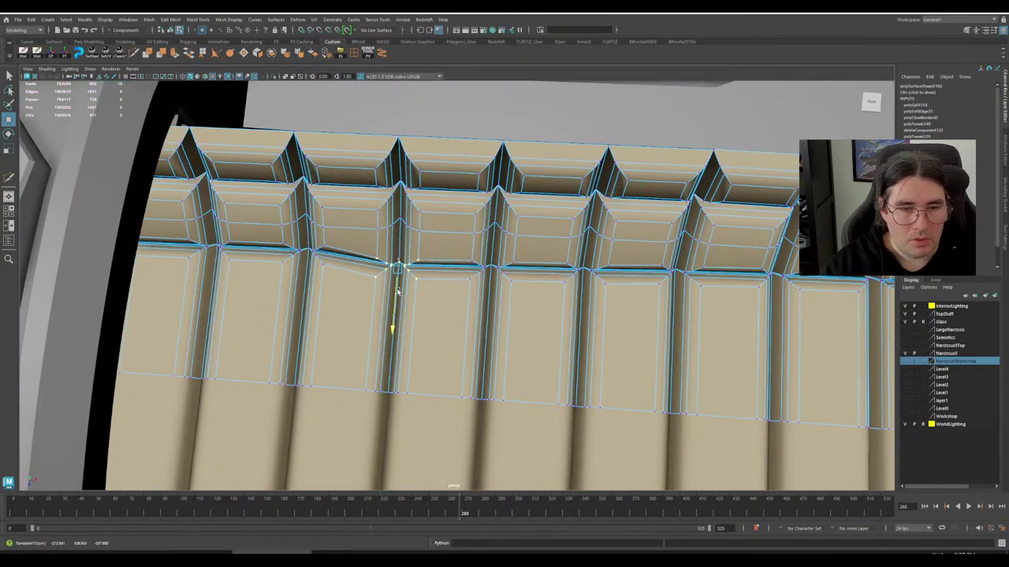
drag(270, 240, 304, 290)
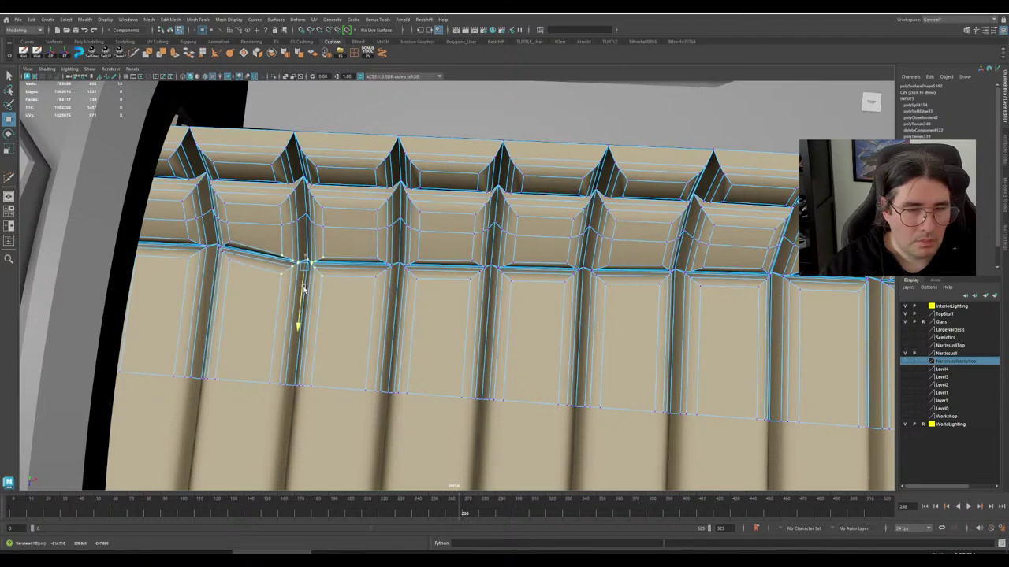
drag(175, 236, 356, 258)
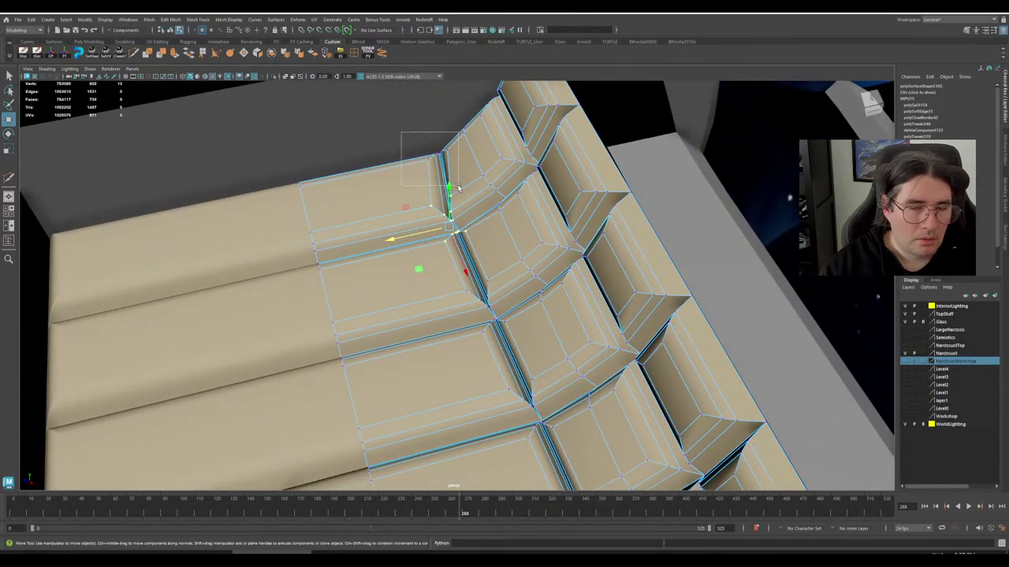
drag(458, 186, 453, 187)
middle_drag(412, 180, 398, 170)
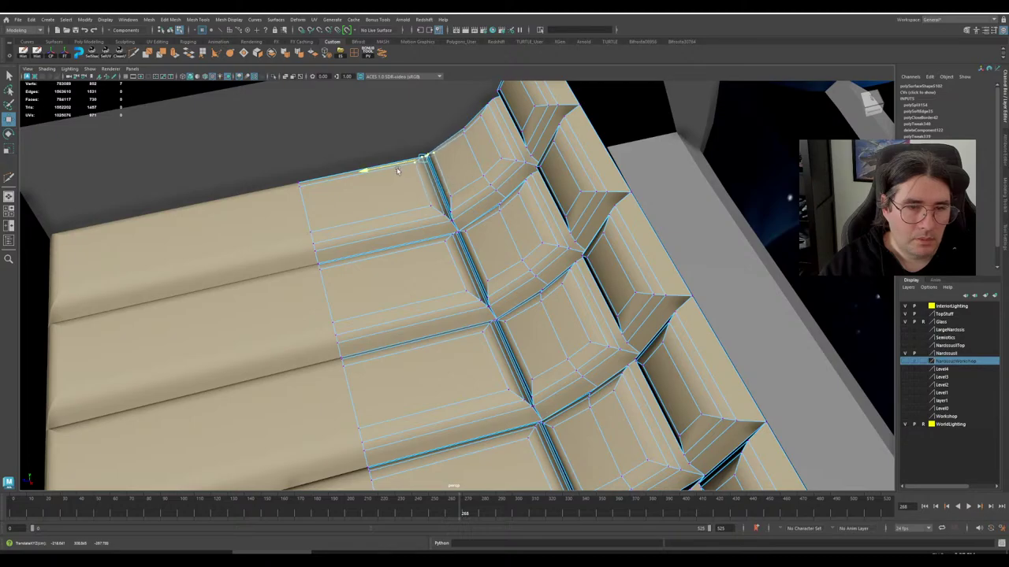
- Return to object mode, select the quilted mesh, and delete its construction history
alt+drag(398, 171, 616, 254)
alt+middle_drag(617, 254, 365, 243)
scroll(401, 276, down, 5)
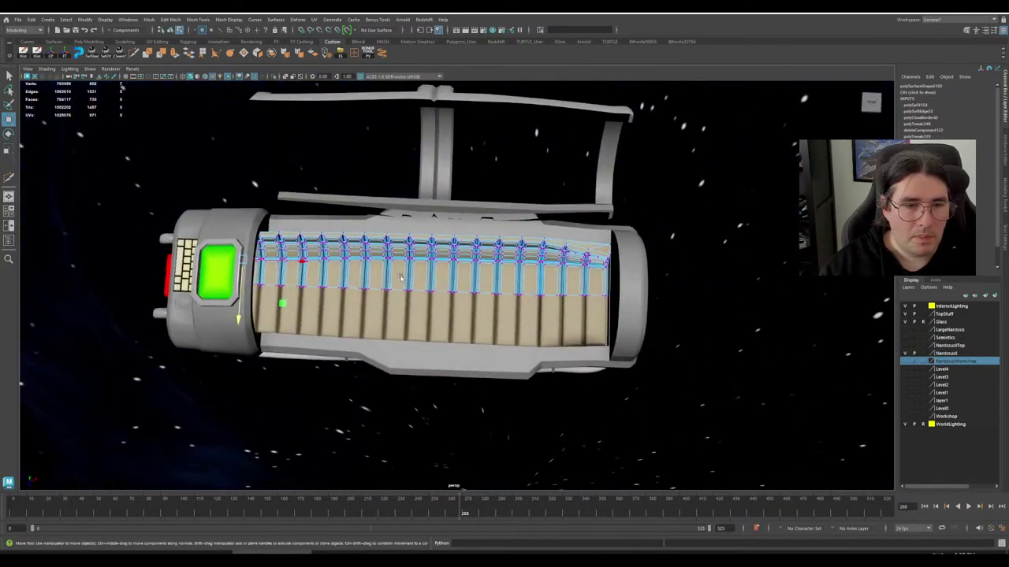
right_drag(420, 277, 459, 262)
click(680, 264)
alt+drag(631, 295, 436, 260)
scroll(487, 238, up, 5)
click(412, 269)
alt+drag(437, 260, 402, 231)
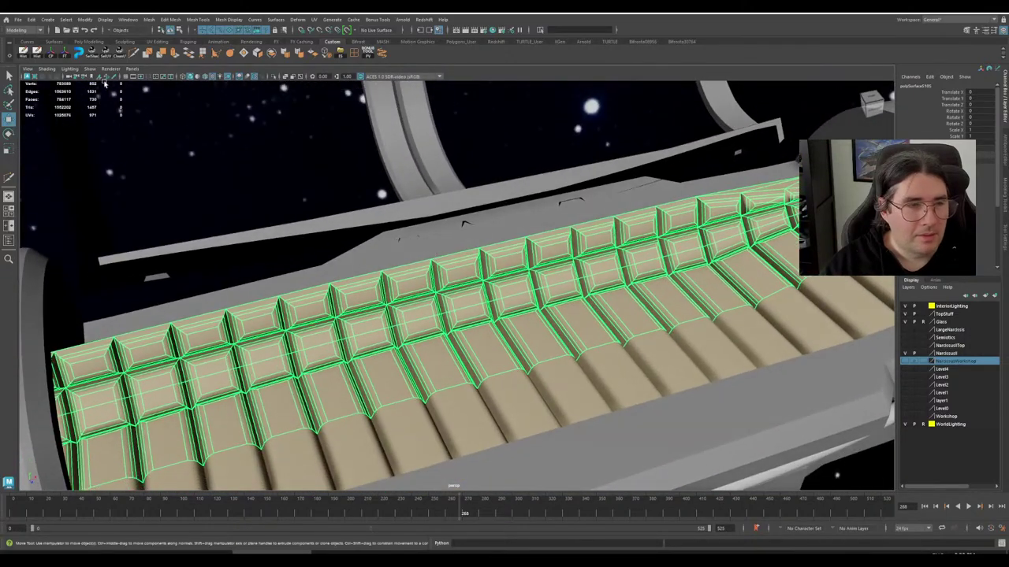
click(39, 55)
- Clear the selection and examine the quilted side panel along the whole sleep pod
scroll(545, 230, down, 1)
scroll(546, 231, down, 4)
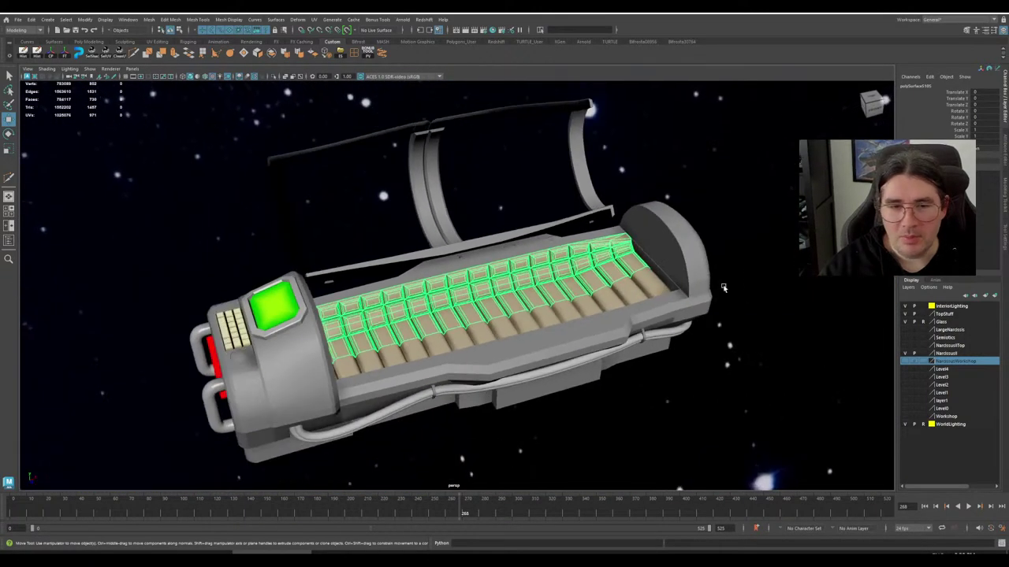
click(759, 268)
alt+drag(571, 265, 601, 288)
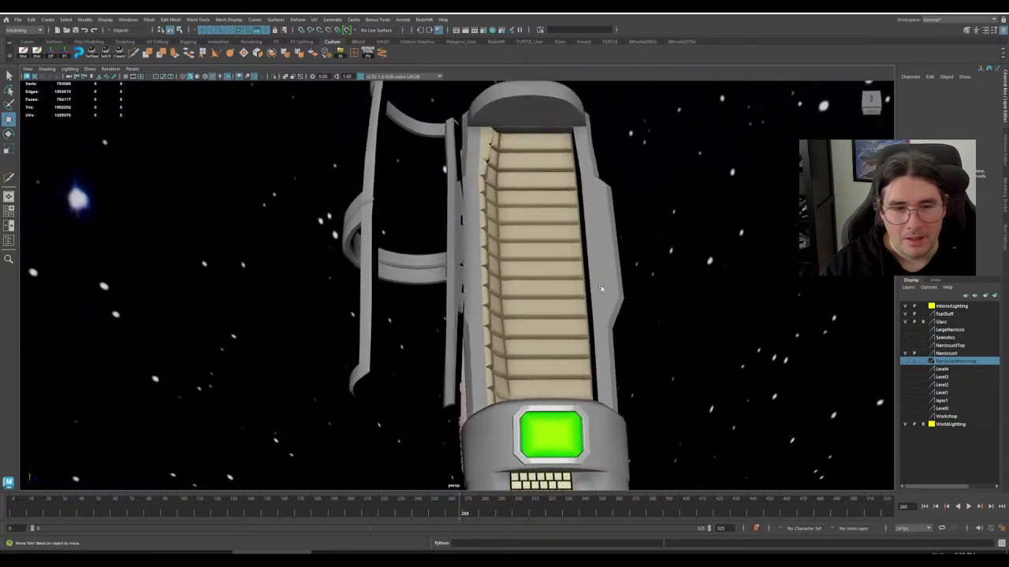
- Center the pivot of the separate bed pad strip opposite the quilted side panel and move it along Z, clear of the sleep pod
click(556, 255)
scroll(546, 264, down, 3)
scroll(542, 260, down, 3)
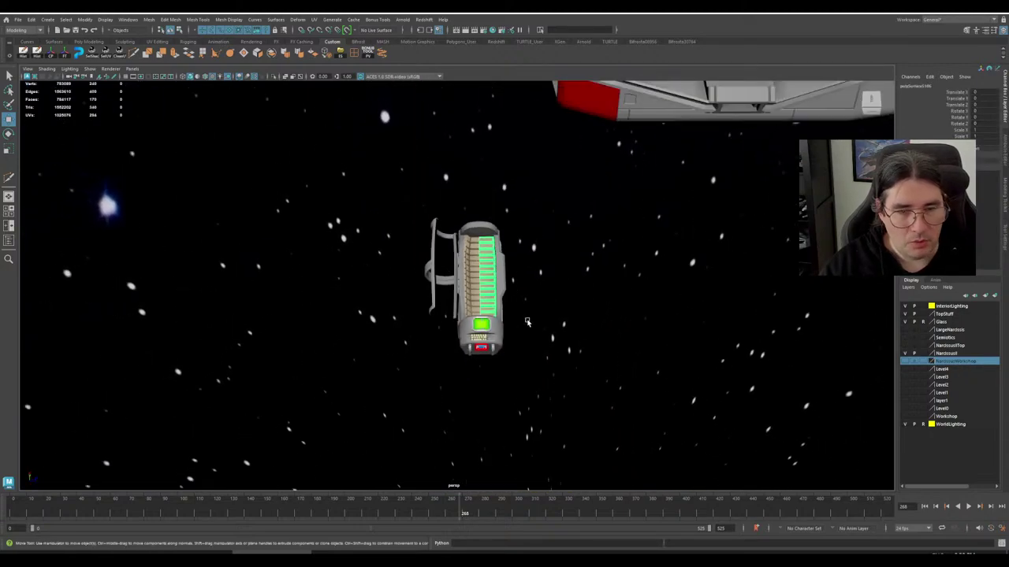
click(53, 56)
scroll(512, 252, up, 3)
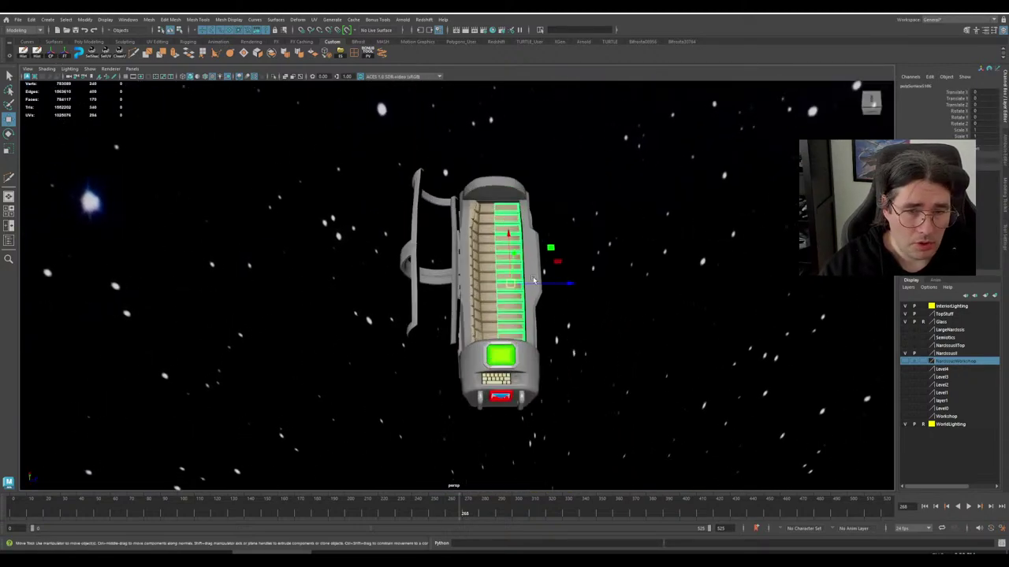
drag(569, 285, 669, 285)
scroll(615, 276, up, 4)
- Select the remaining quilted bed mesh, center its pivot, and enter pivot editing to reposition it
click(527, 259)
scroll(527, 260, up, 2)
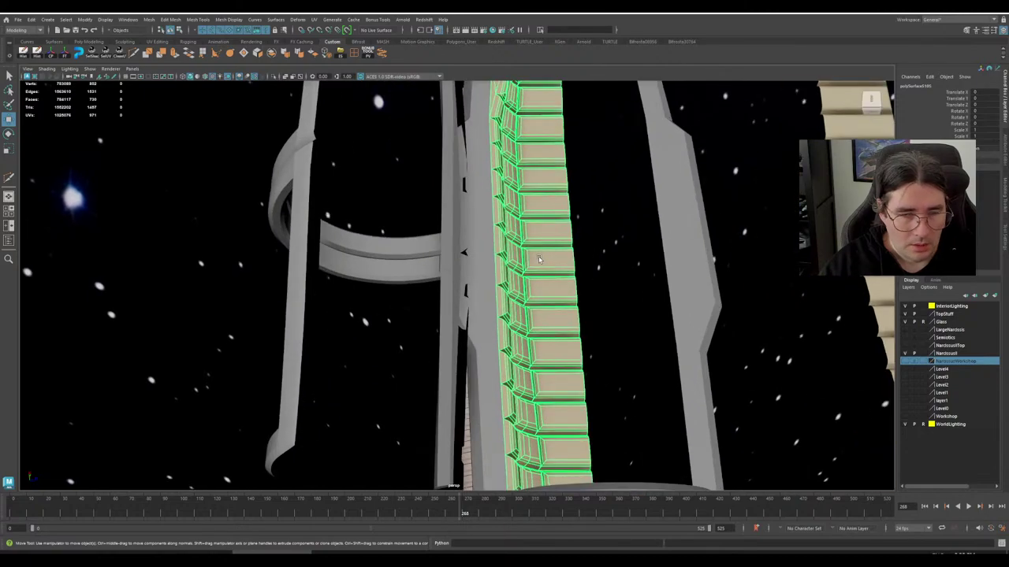
alt+middle_drag(591, 278, 475, 278)
alt+drag(475, 278, 379, 283)
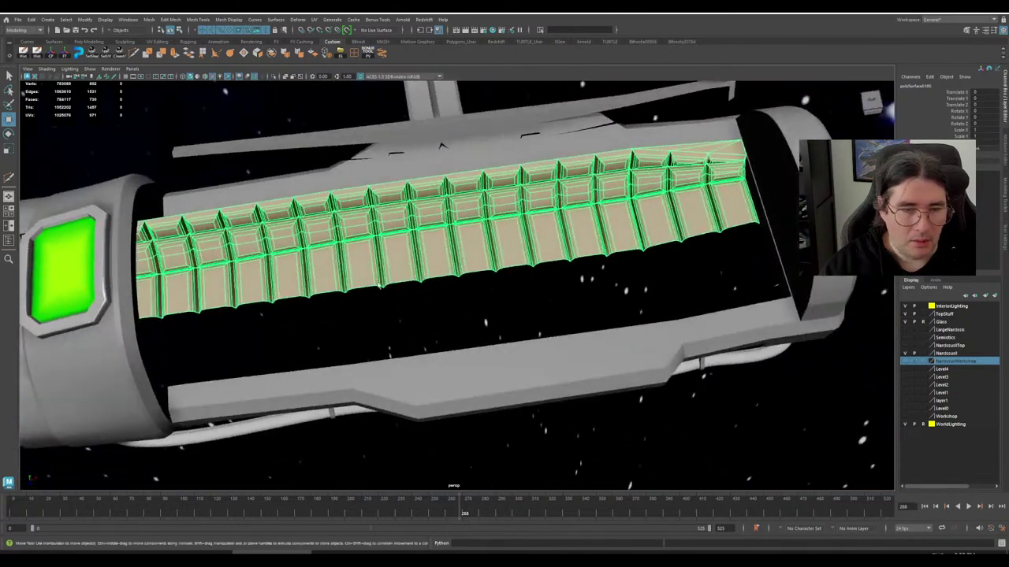
right_drag(484, 266, 520, 251)
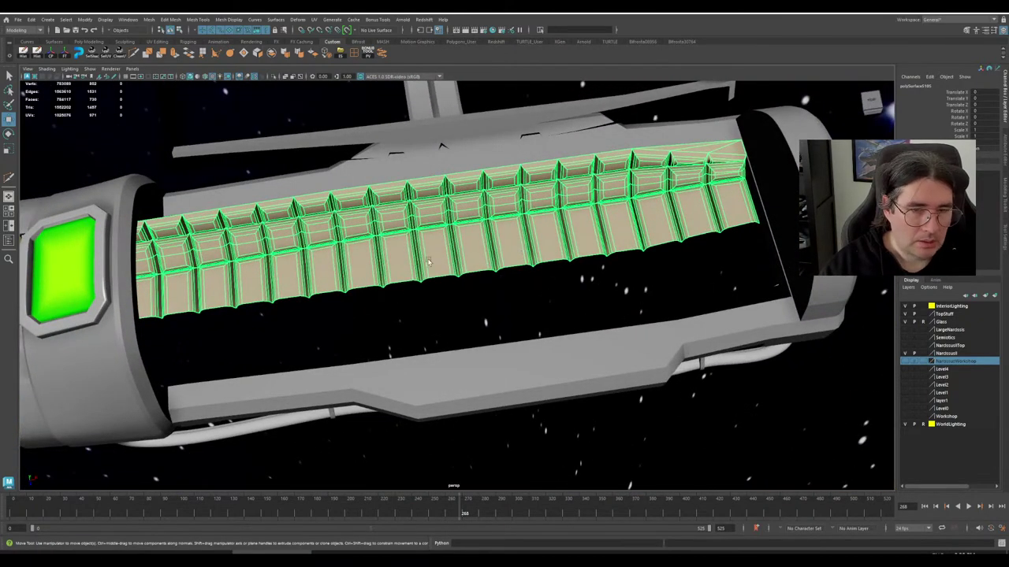
click(55, 57)
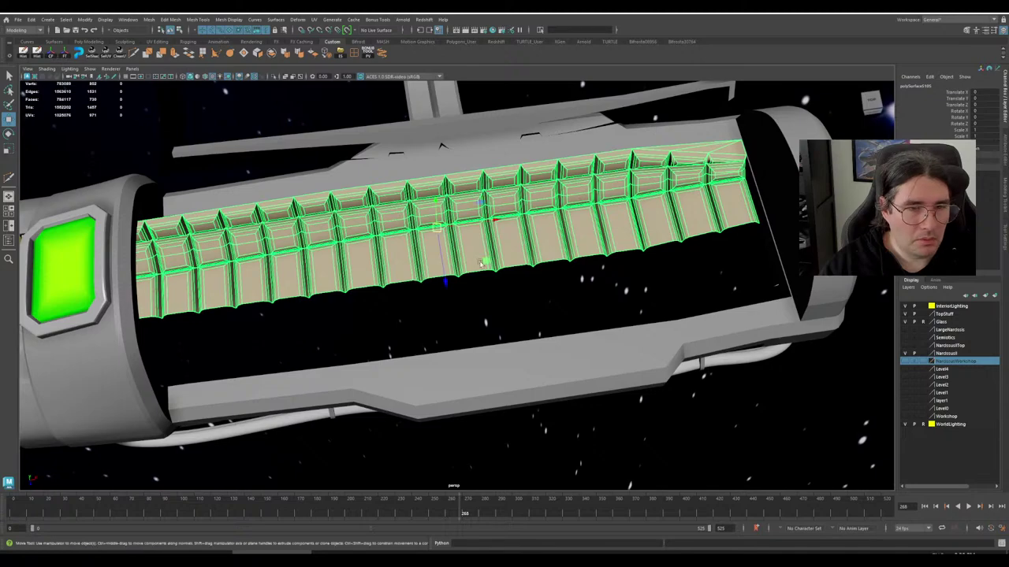
scroll(482, 264, up, 3)
key(d)
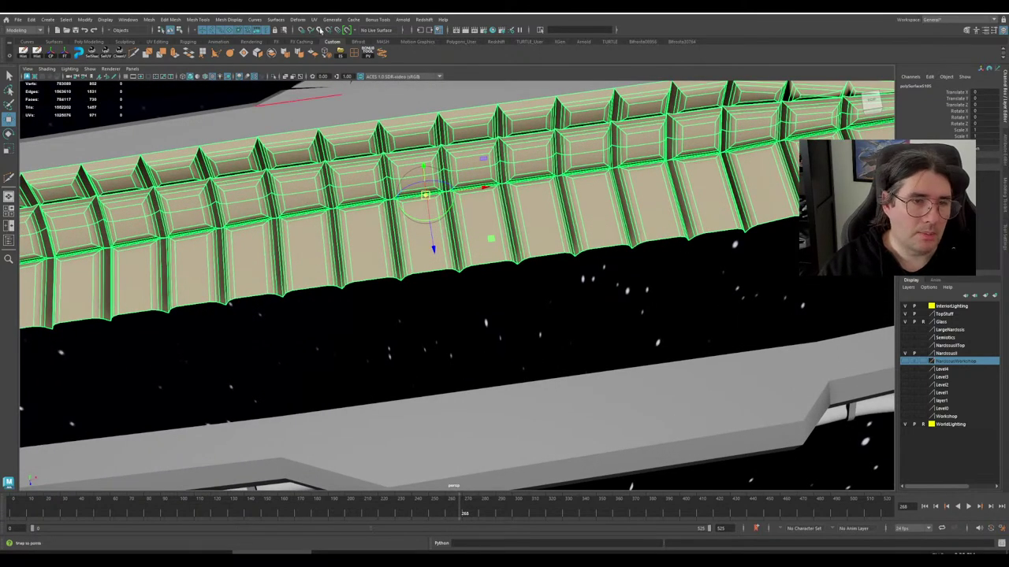
- Snap the quilted padding half's pivot to a vertex on its lower open edge, using point snapping
click(319, 34)
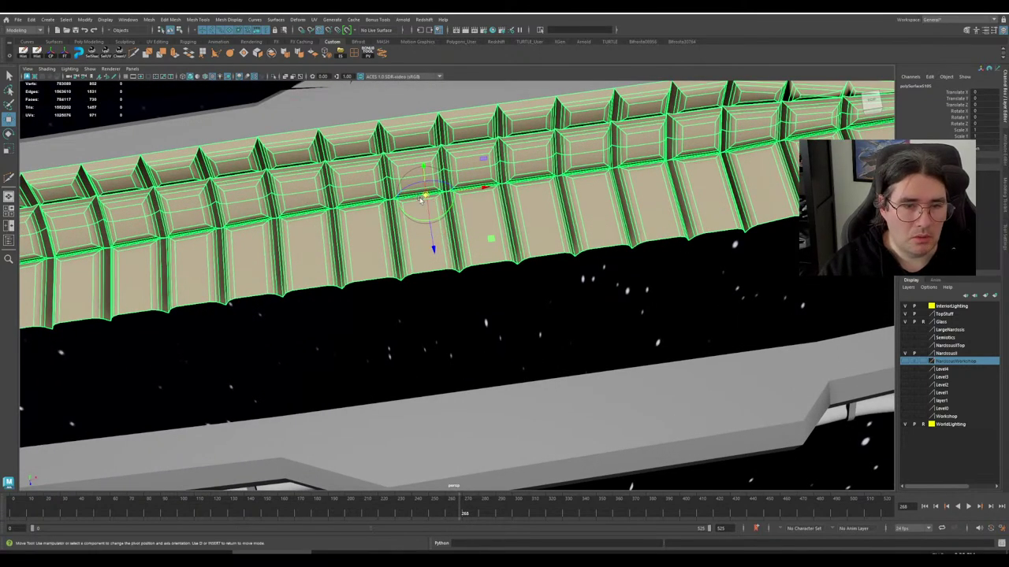
drag(427, 196, 454, 274)
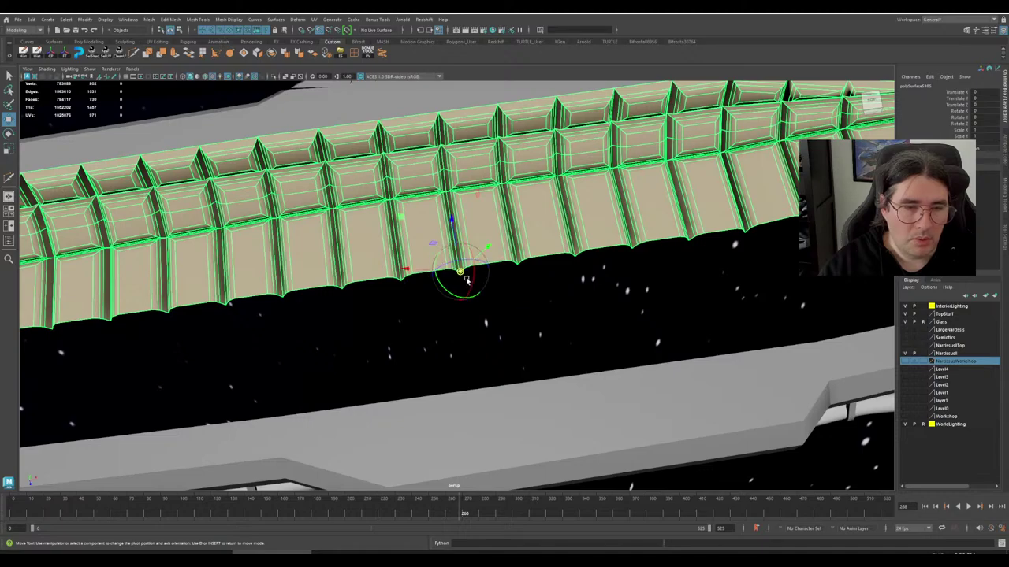
key(ctrl+z)
alt+drag(428, 210, 512, 269)
key(d)
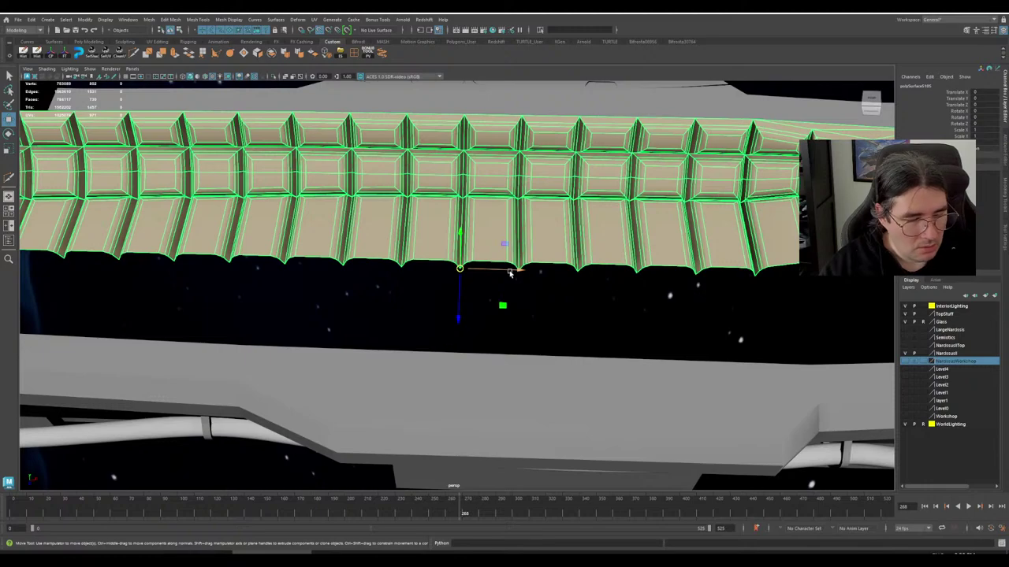
- Duplicate the padding half and mirror the copy across the pod bed by making its Z scale negative
key(ctrl+shift+d)
scroll(509, 272, down, 5)
alt+drag(510, 273, 496, 298)
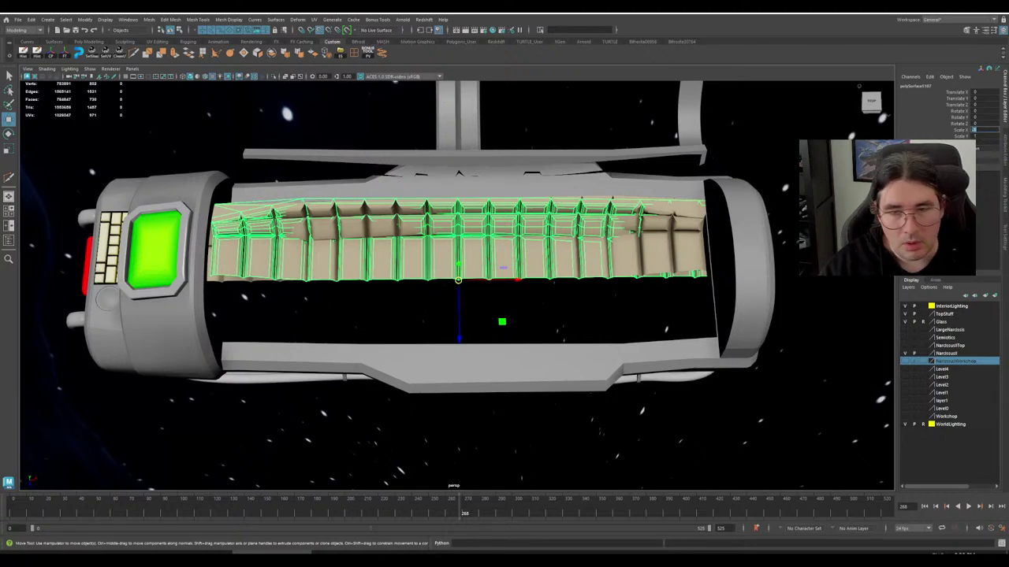
click(980, 143)
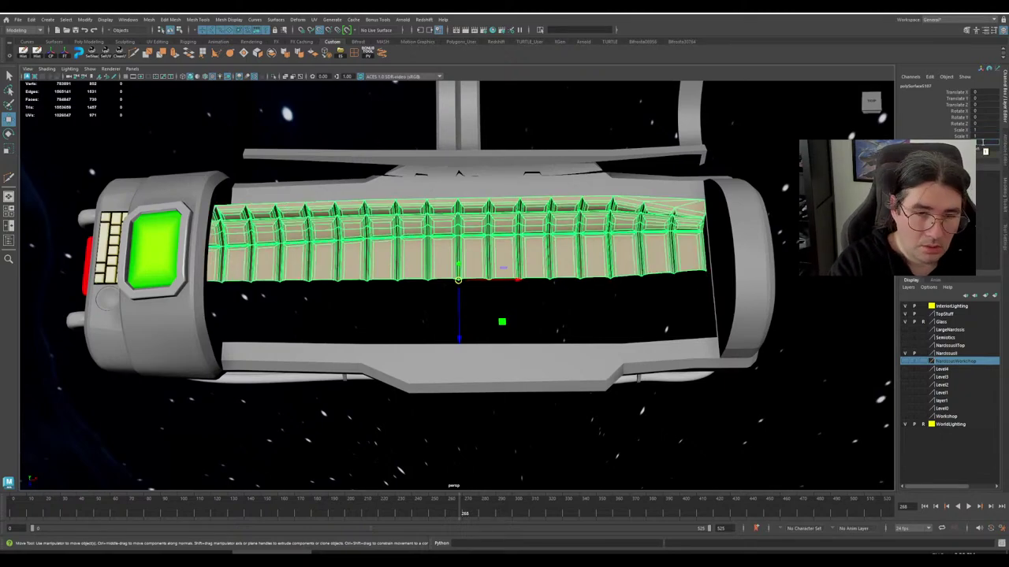
key(ctrl+z)
click(845, 300)
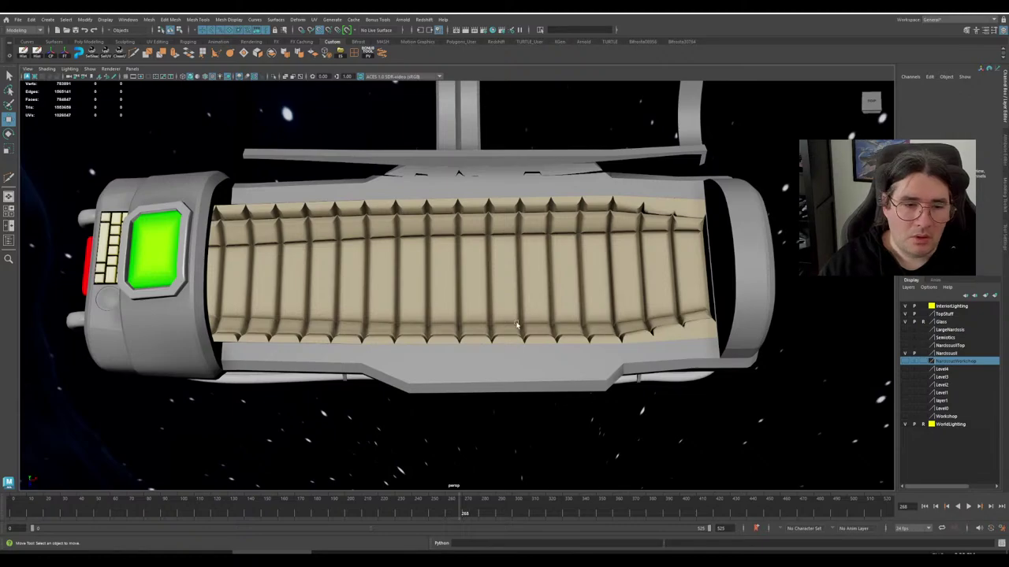
- Try to move a cluster of row-seam vertices on the padding, undo the moves, and return to object selection
alt+drag(517, 324, 613, 314)
click(477, 265)
scroll(475, 261, up, 3)
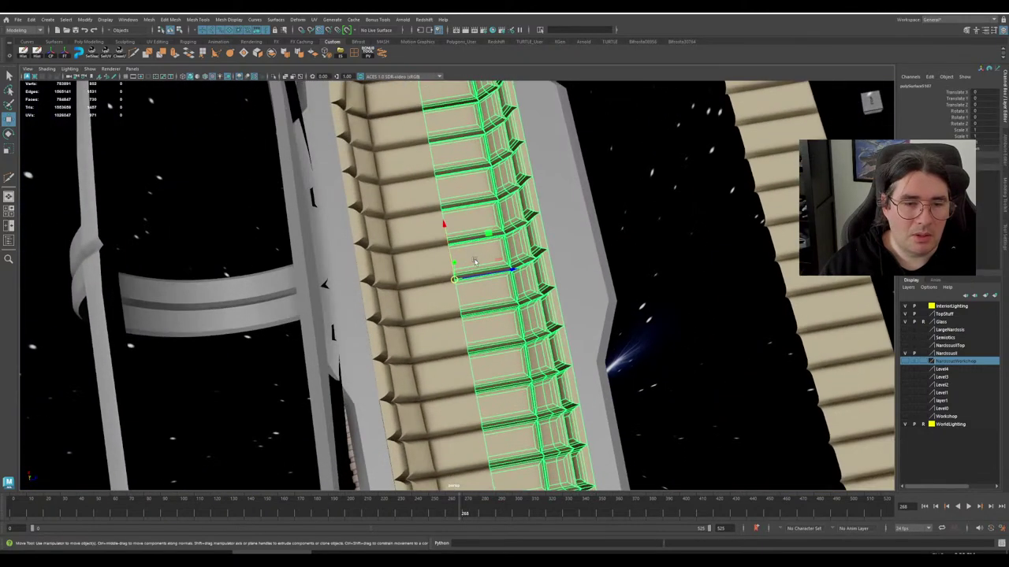
right_drag(475, 261, 517, 292)
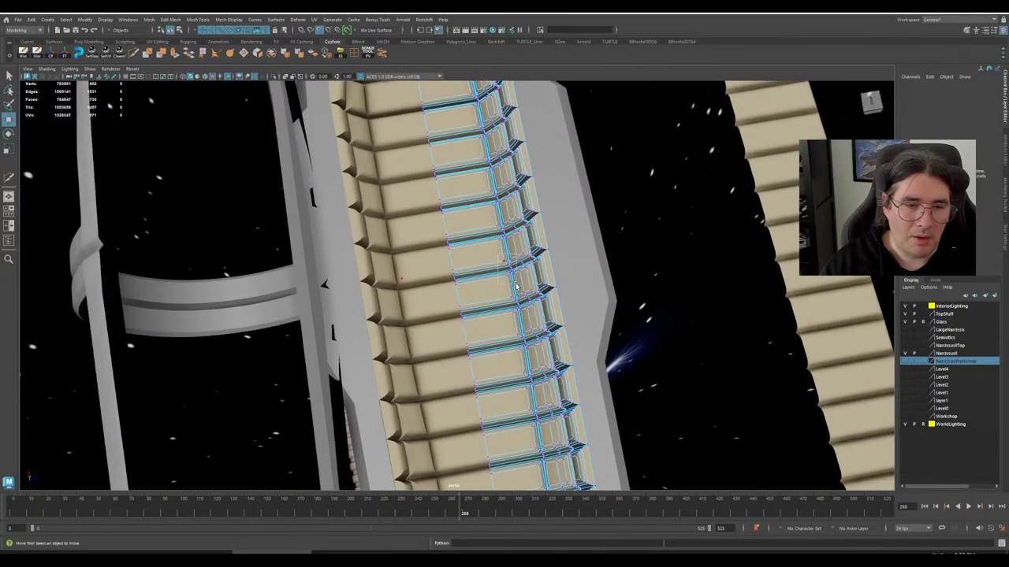
drag(516, 285, 483, 282)
key(ctrl+z)
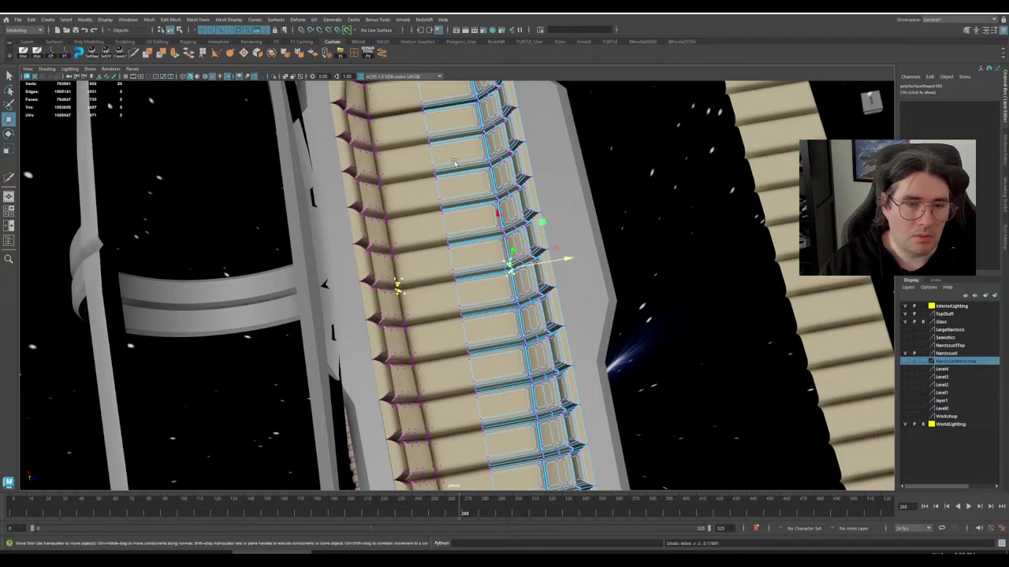
drag(545, 264, 612, 301)
scroll(552, 274, down, 4)
key(ctrl+z)
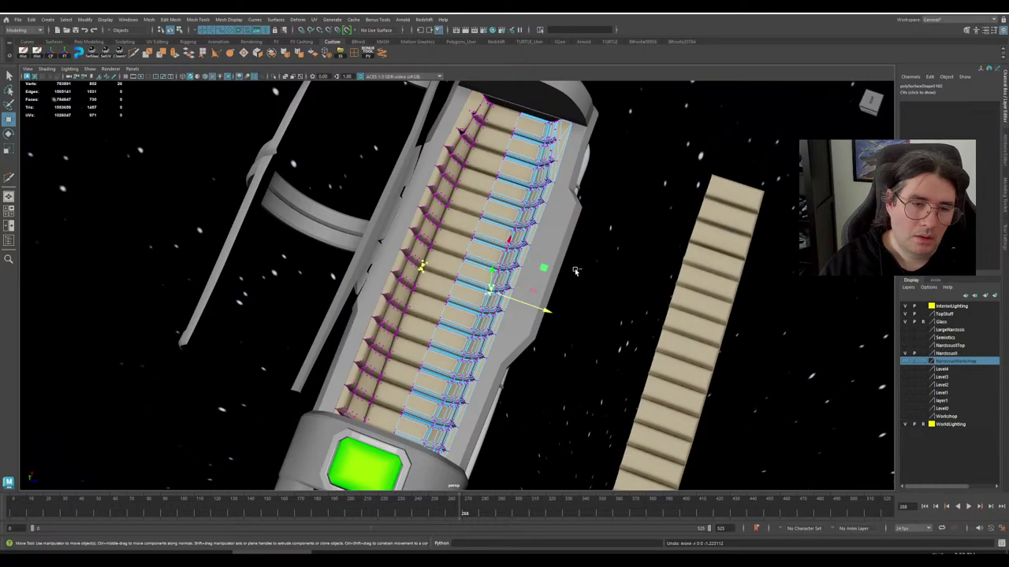
right_click(623, 234)
click(662, 222)
- Examine how both padding halves sit inside the pod, checking the middle join, side rows and tapered end
alt+drag(662, 222, 607, 257)
alt+middle_drag(608, 257, 543, 268)
scroll(540, 272, up, 8)
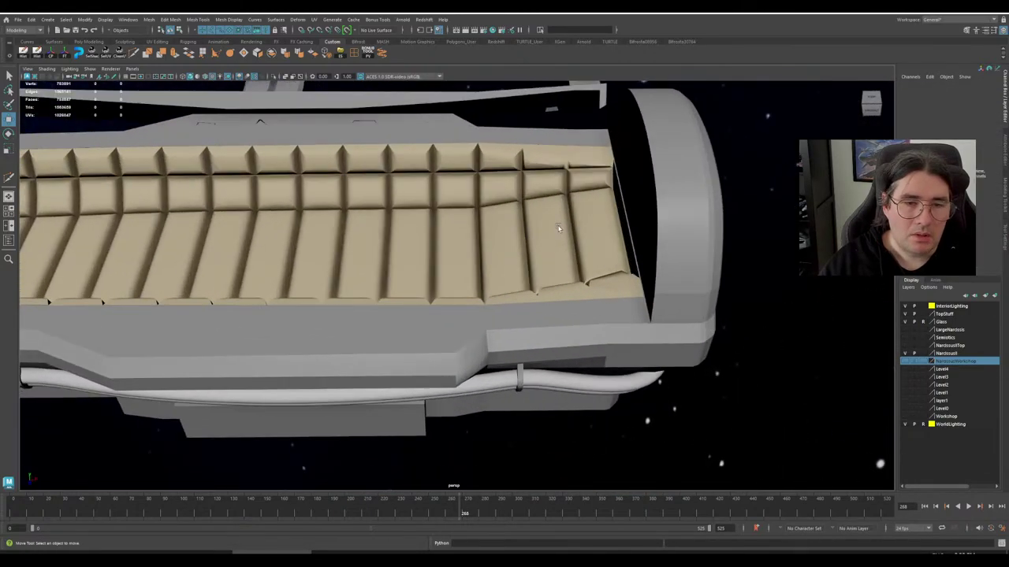
click(558, 227)
alt+middle_drag(562, 228, 535, 251)
alt+drag(536, 251, 438, 262)
scroll(540, 263, up, 5)
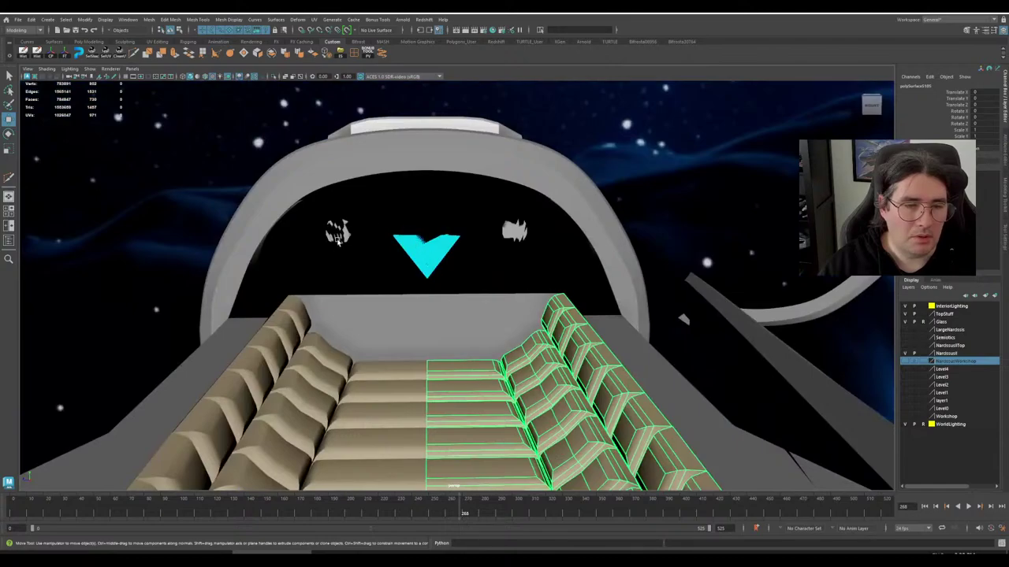
alt+drag(338, 242, 568, 262)
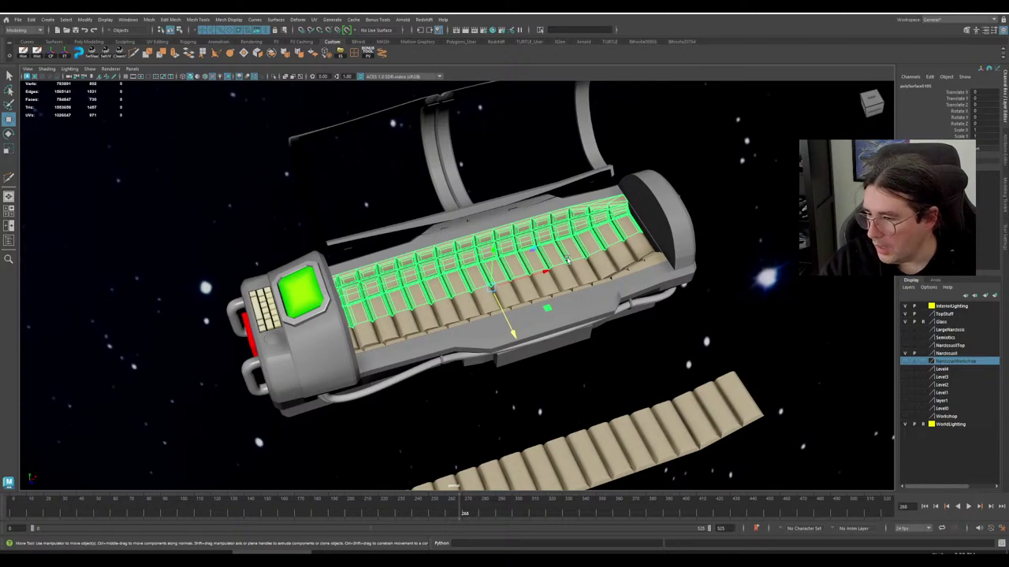
alt+drag(565, 249, 509, 248)
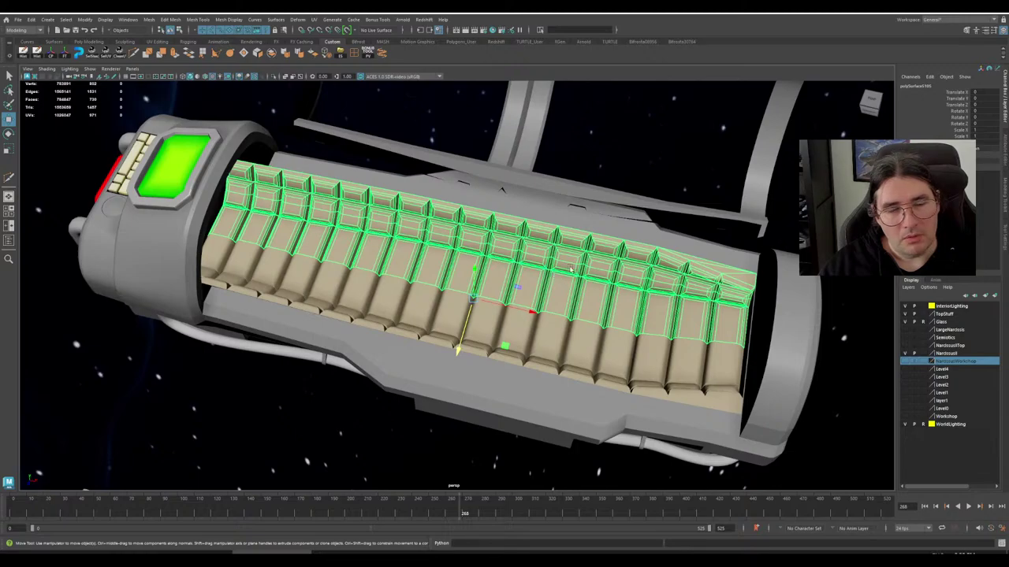
scroll(571, 269, down, 5)
alt+drag(571, 269, 620, 266)
click(621, 266)
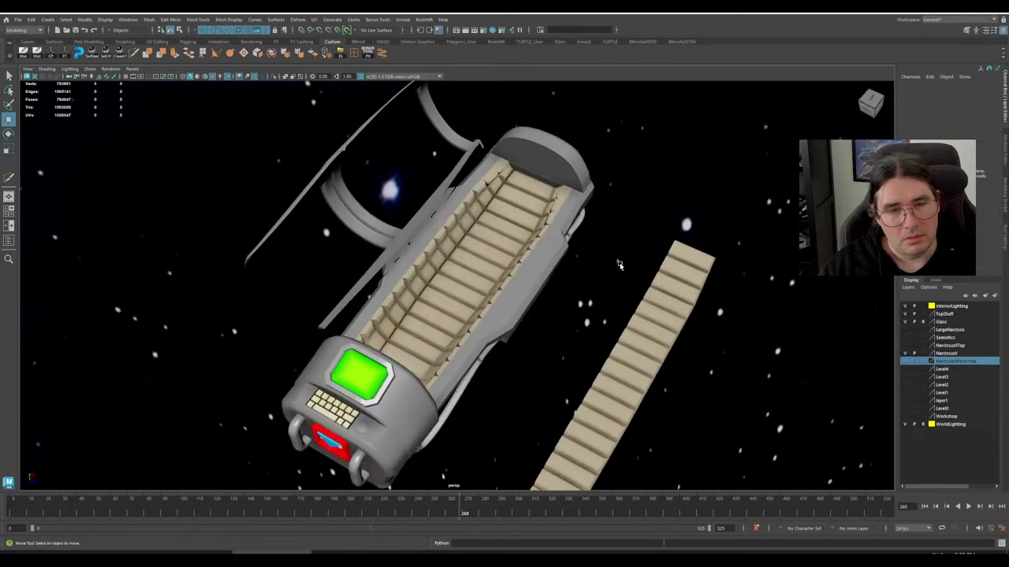
scroll(619, 266, up, 5)
click(528, 240)
click(484, 229)
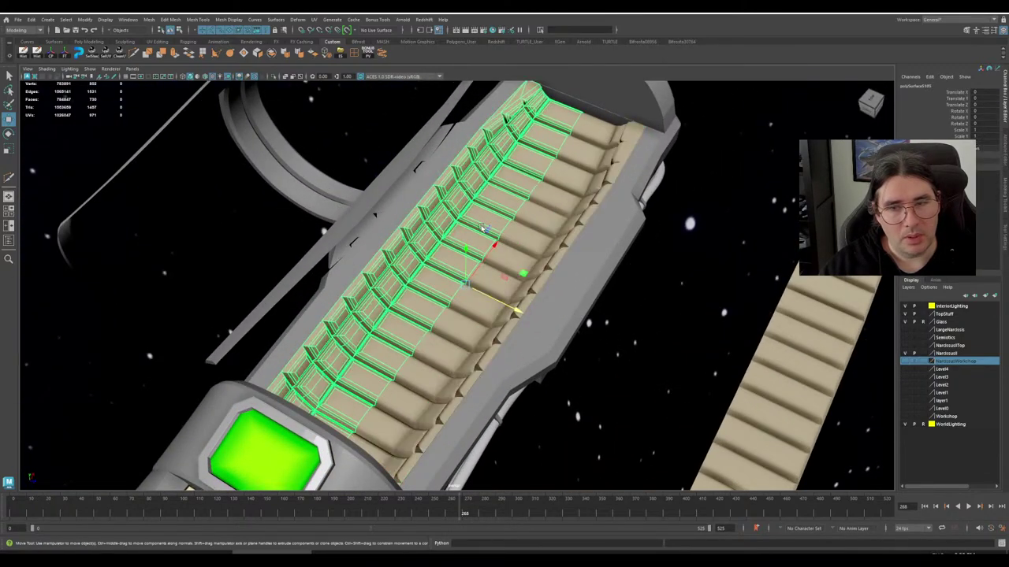
- Close the pod's canopy by setting its Rotate X to 0
alt+drag(547, 193, 465, 227)
click(445, 186)
scroll(446, 263, up, 5)
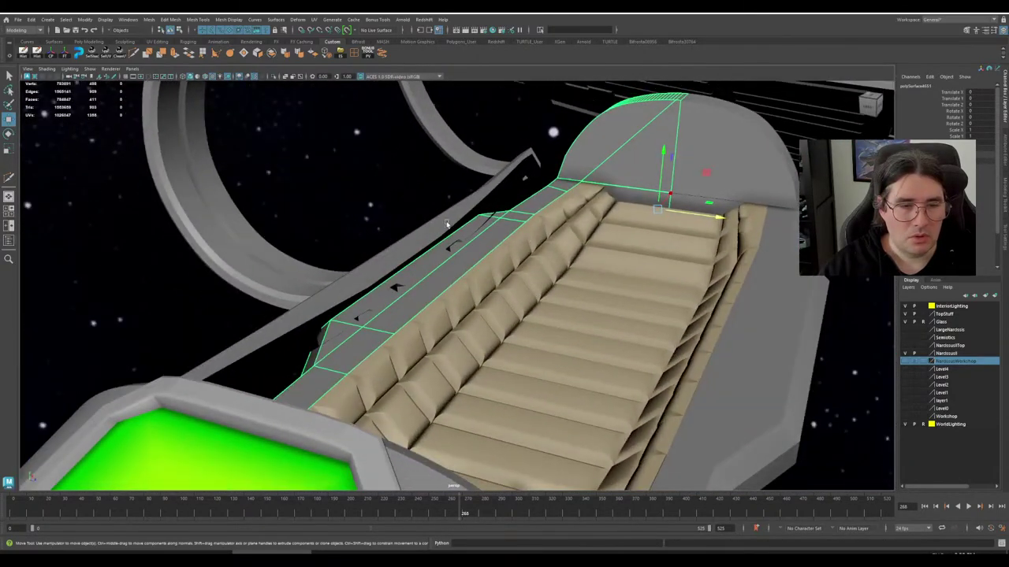
click(445, 222)
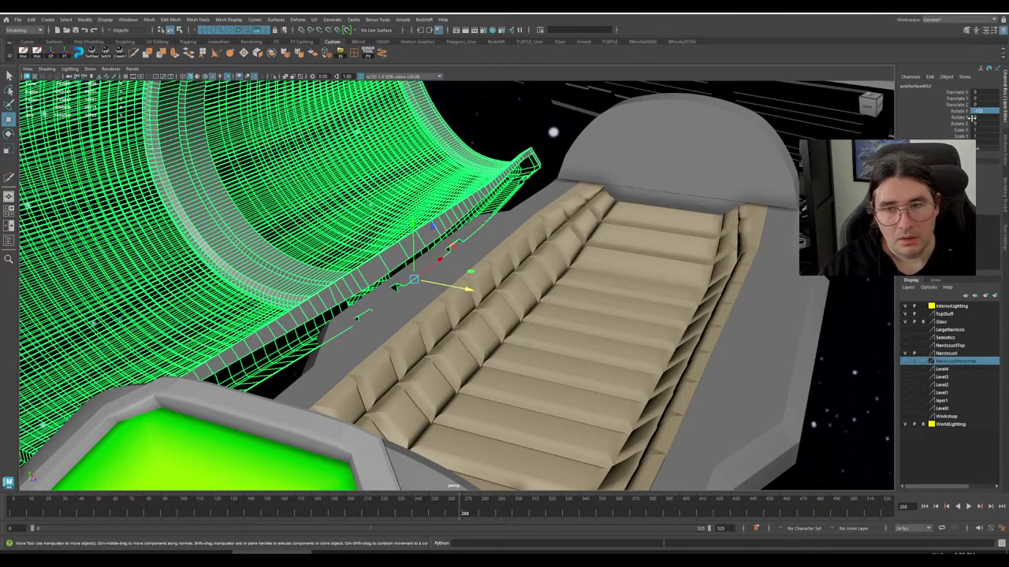
text(0)
key(Return)
scroll(717, 223, down, 8)
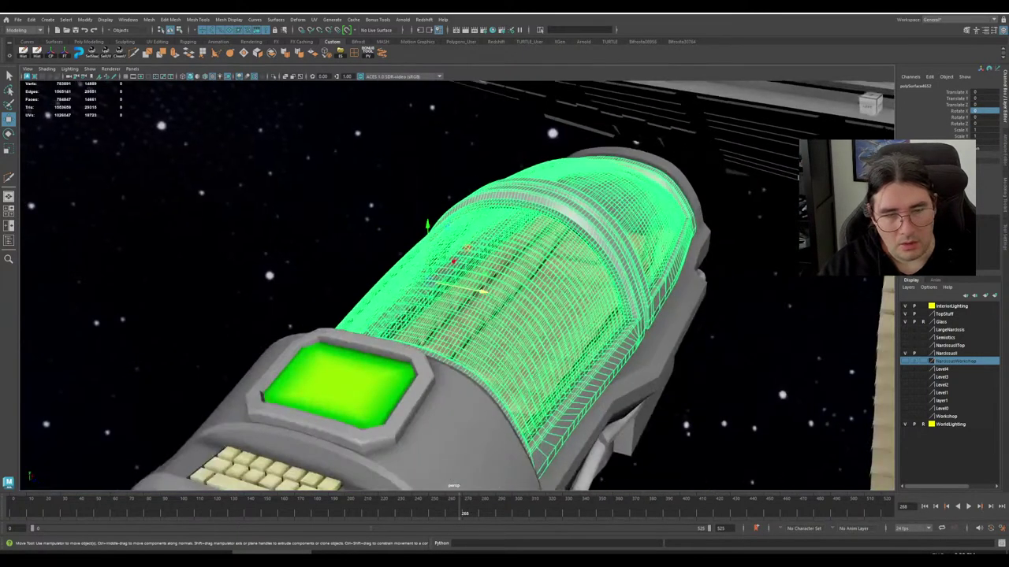
click(722, 268)
- Show the closed pod with scene lights and examine its glass canopy from several angles
scroll(670, 276, up, 6)
alt+drag(630, 284, 556, 300)
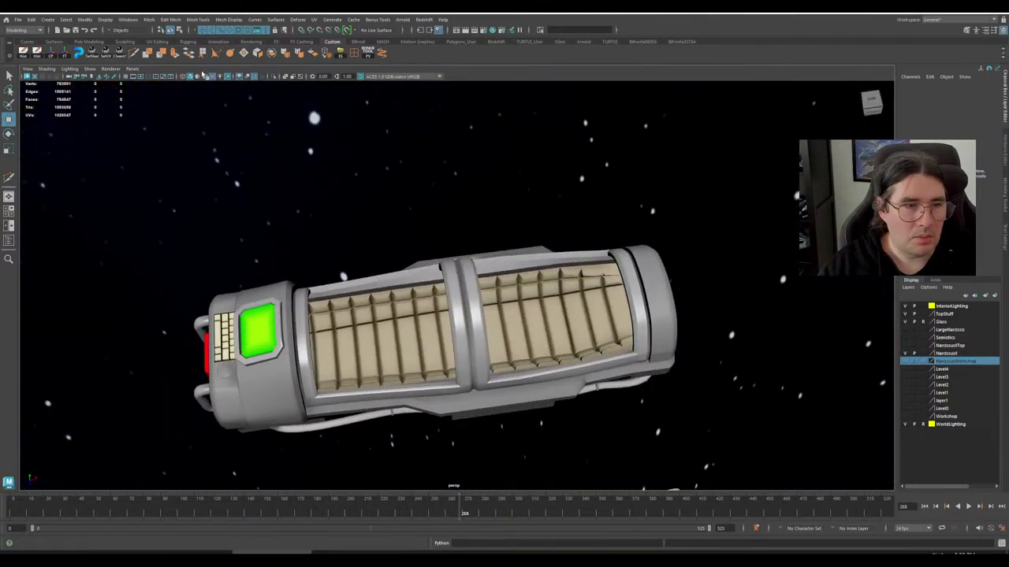
click(221, 76)
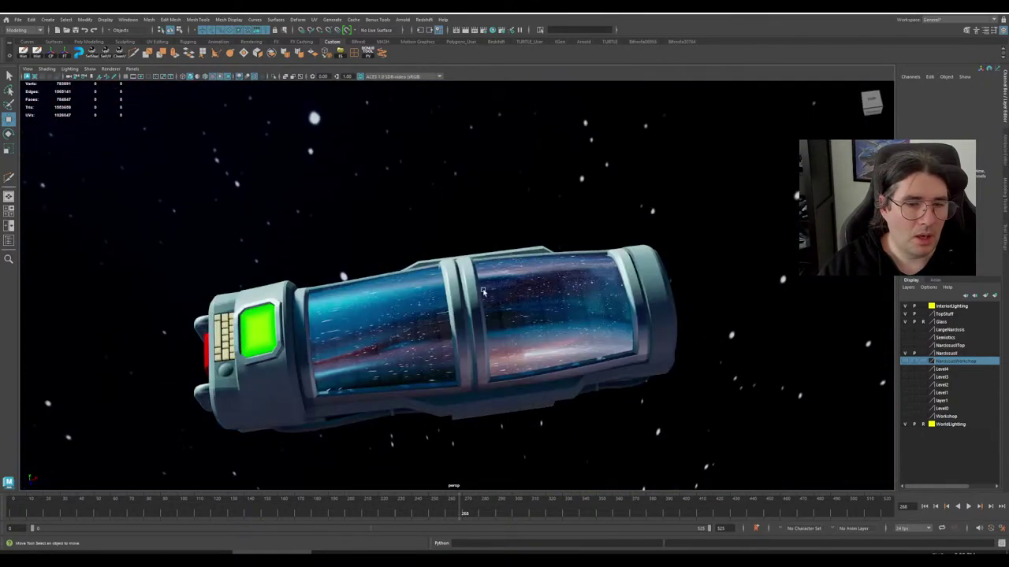
alt+right_drag(531, 351, 580, 360)
alt+drag(581, 360, 611, 335)
alt+right_drag(611, 335, 640, 329)
alt+middle_drag(640, 329, 535, 315)
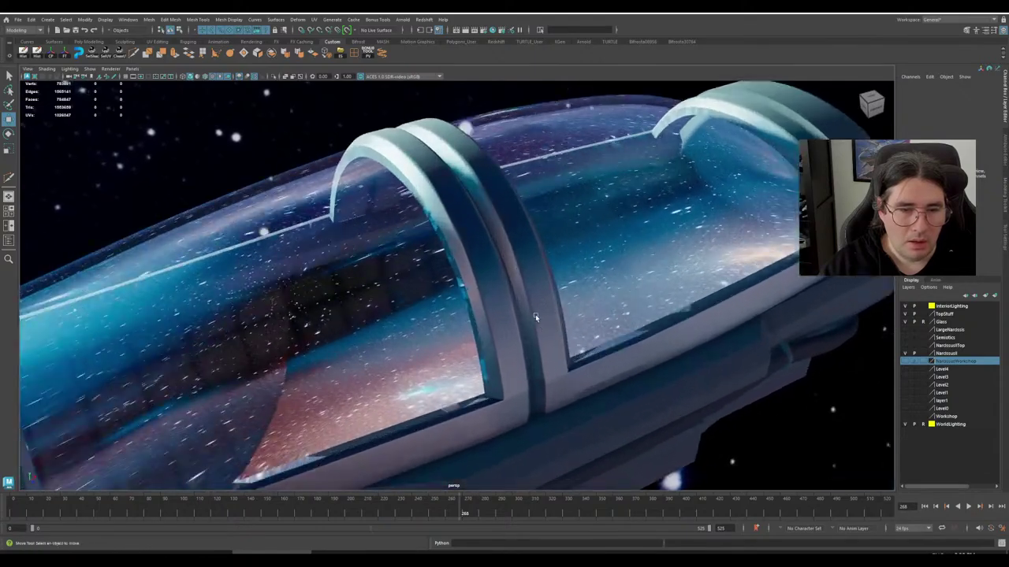
mouse_move(535, 315)
alt+mouse_down()
mouse_move(571, 316)
mouse_move(529, 301)
alt+mouse_up()
alt+right_drag(529, 301, 558, 311)
alt+drag(559, 312, 566, 296)
alt+right_drag(567, 296, 505, 293)
alt+drag(505, 293, 433, 326)
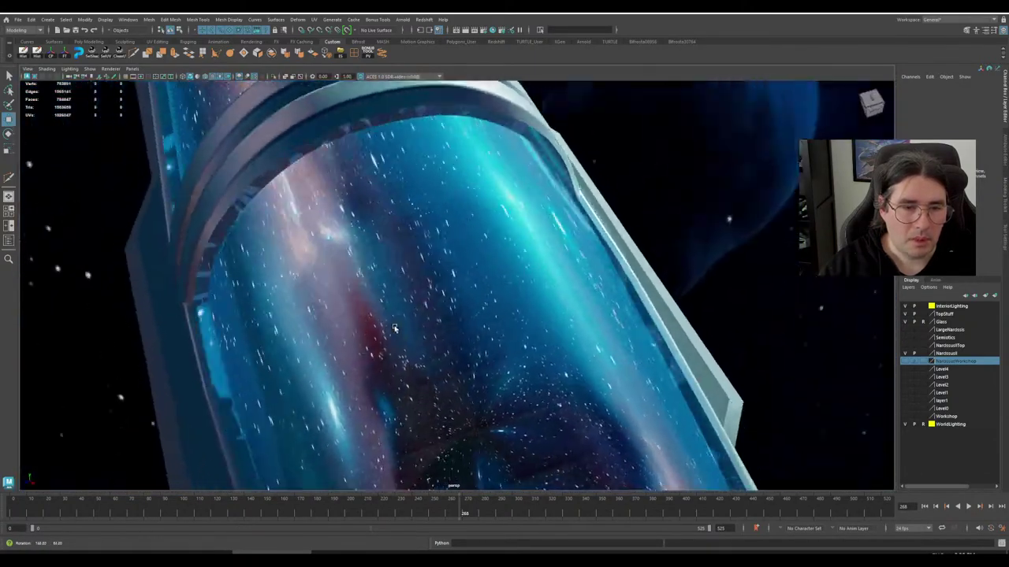
alt+right_drag(434, 326, 392, 322)
alt+drag(392, 322, 491, 331)
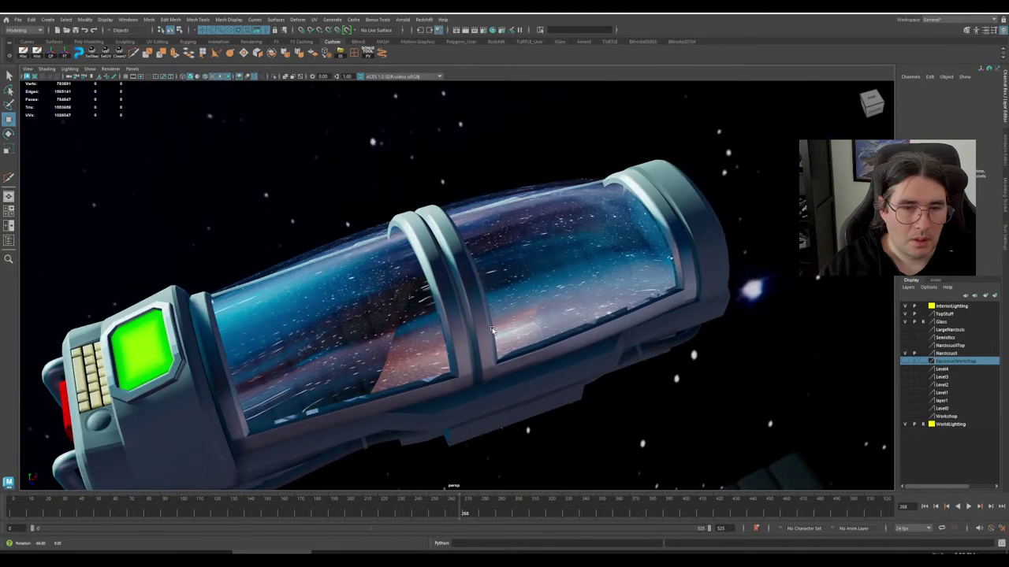
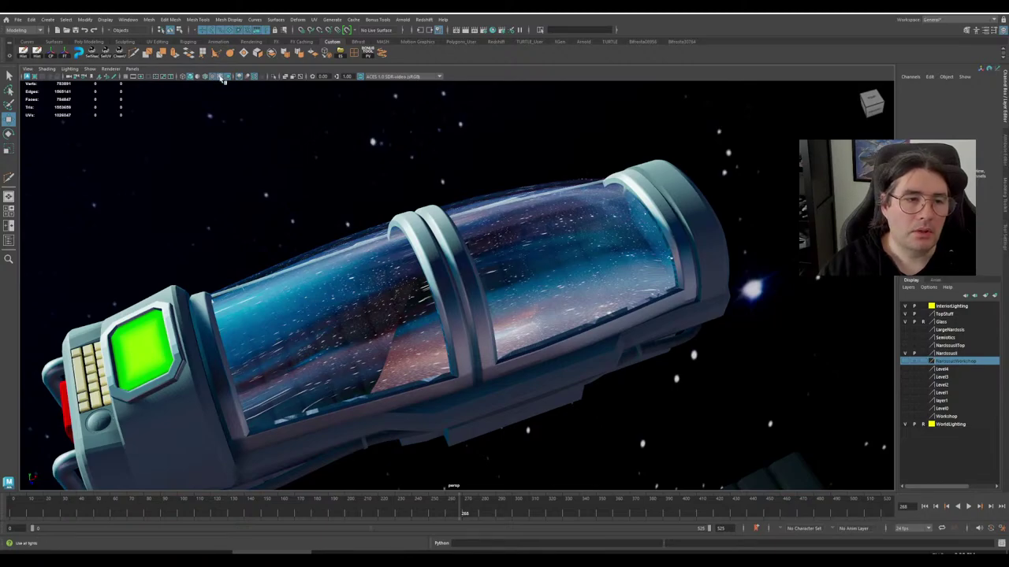
- Turn off scene lights in the viewport and examine the padding's seams at the tapered end
click(223, 77)
mouse_move(510, 234)
alt+mouse_down()
mouse_move(550, 209)
mouse_move(561, 217)
mouse_move(543, 235)
mouse_move(497, 239)
alt+mouse_up()
scroll(547, 248, up, 8)
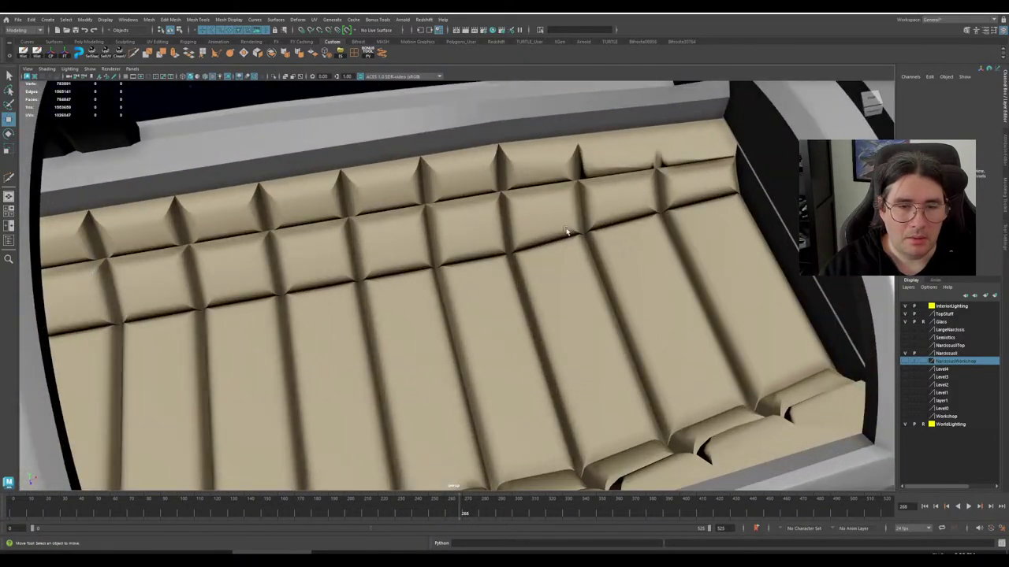
click(566, 230)
scroll(563, 231, down, 5)
alt+drag(544, 253, 631, 236)
scroll(547, 234, up, 6)
- Isolate the original padding half in the viewport for editing its tapered end
click(362, 270)
scroll(364, 267, up, 3)
alt+drag(369, 259, 658, 295)
scroll(575, 249, down, 5)
key(ctrl+1)
scroll(576, 250, down, 2)
alt+middle_drag(657, 295, 429, 216)
scroll(429, 216, up, 3)
alt+drag(429, 216, 412, 260)
alt+middle_drag(412, 260, 524, 271)
scroll(524, 270, up, 3)
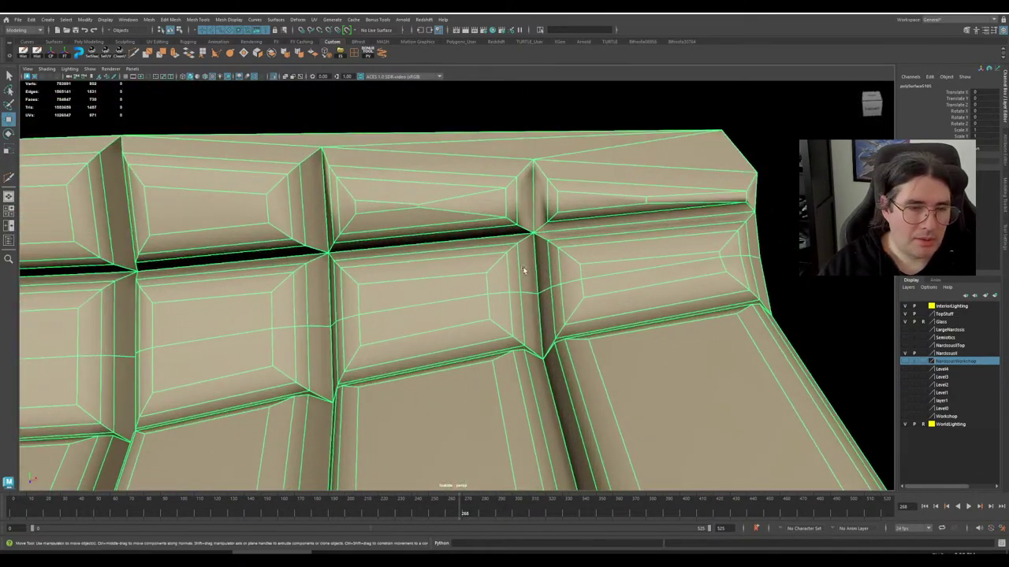
- Select the vertices around a corner joint between the two side rows near the tapered end and move them along Z
alt+drag(523, 270, 513, 264)
alt+drag(379, 247, 515, 241)
right_drag(516, 245, 453, 234)
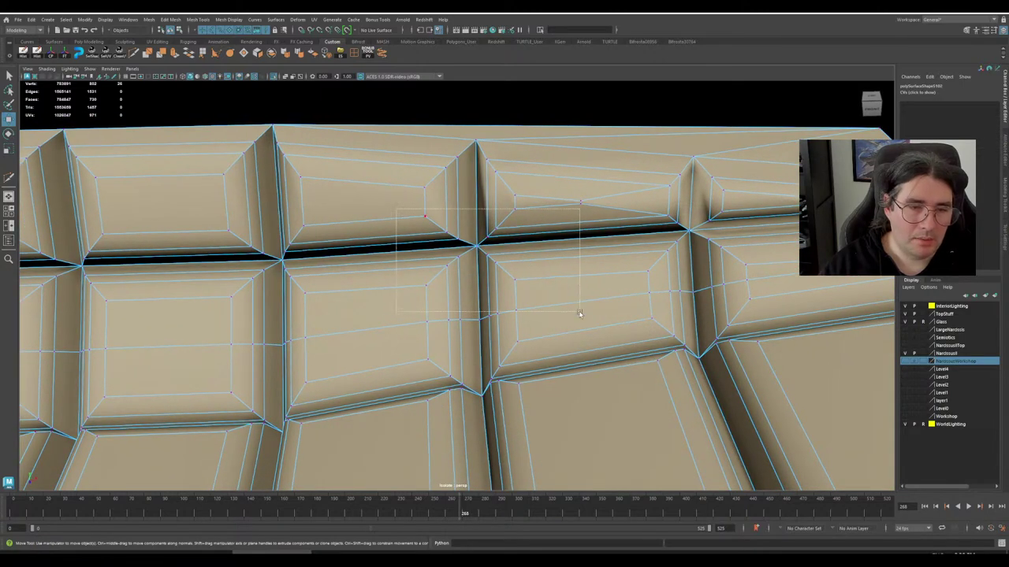
drag(544, 310, 546, 304)
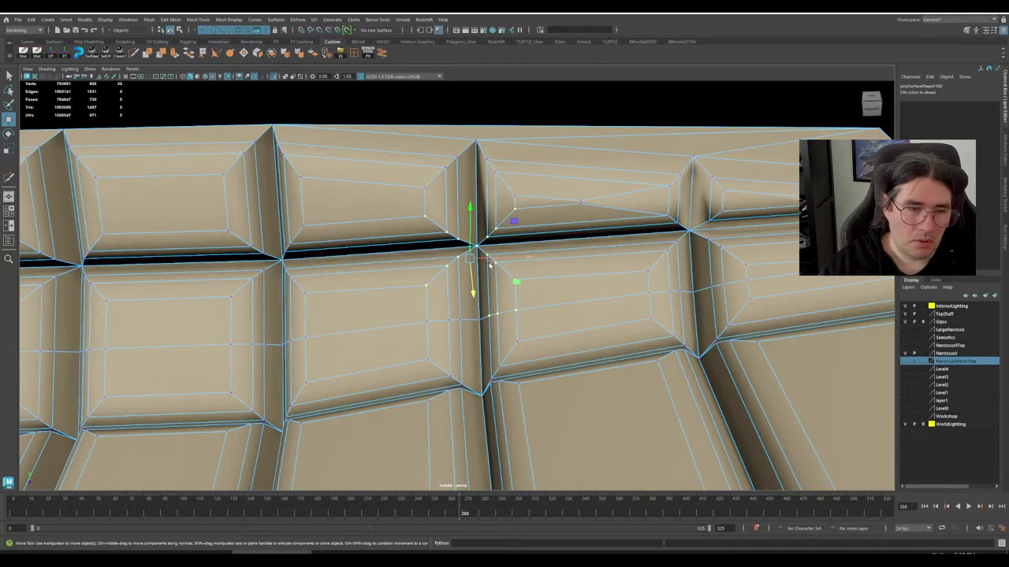
mouse_move(469, 285)
alt+mouse_down()
mouse_move(443, 283)
mouse_move(462, 286)
mouse_move(453, 293)
alt+mouse_up()
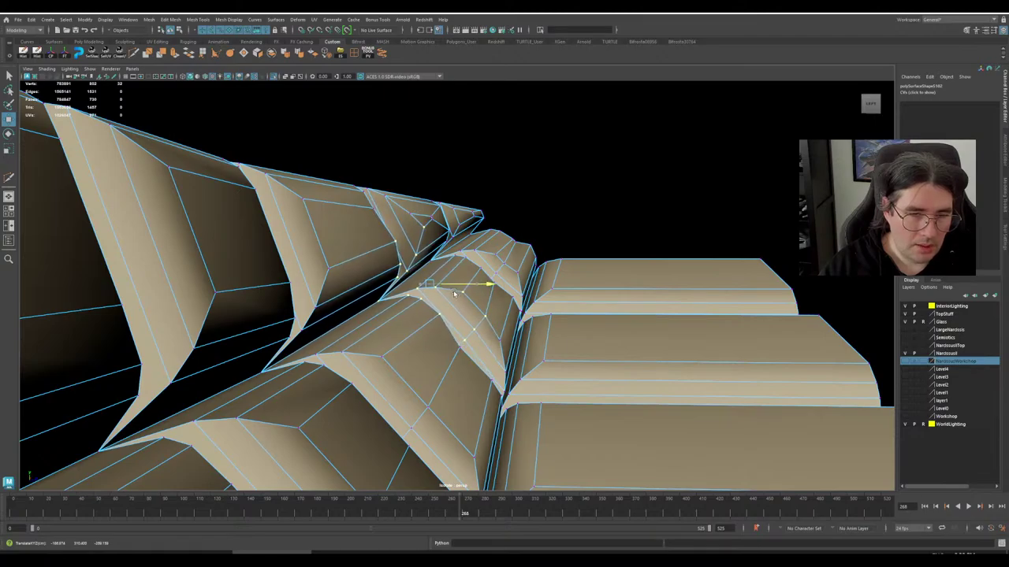
- Select the vertices around the next corner joint toward the padding's tapered end and adjust their position along Z
mouse_move(523, 295)
alt+mouse_down()
mouse_move(444, 309)
mouse_move(527, 304)
alt+mouse_up()
alt+middle_drag(527, 304, 476, 266)
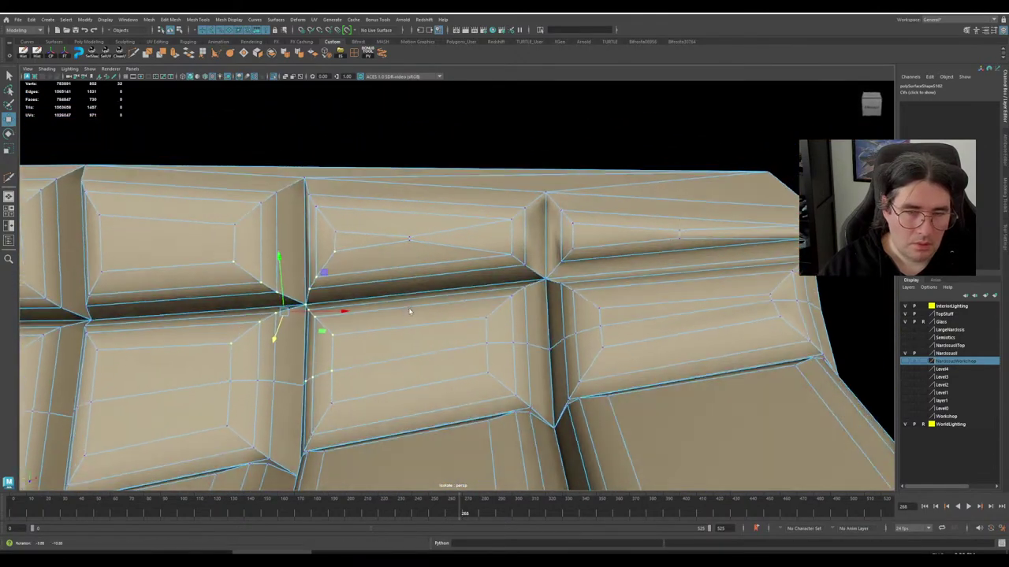
alt+drag(475, 266, 472, 262)
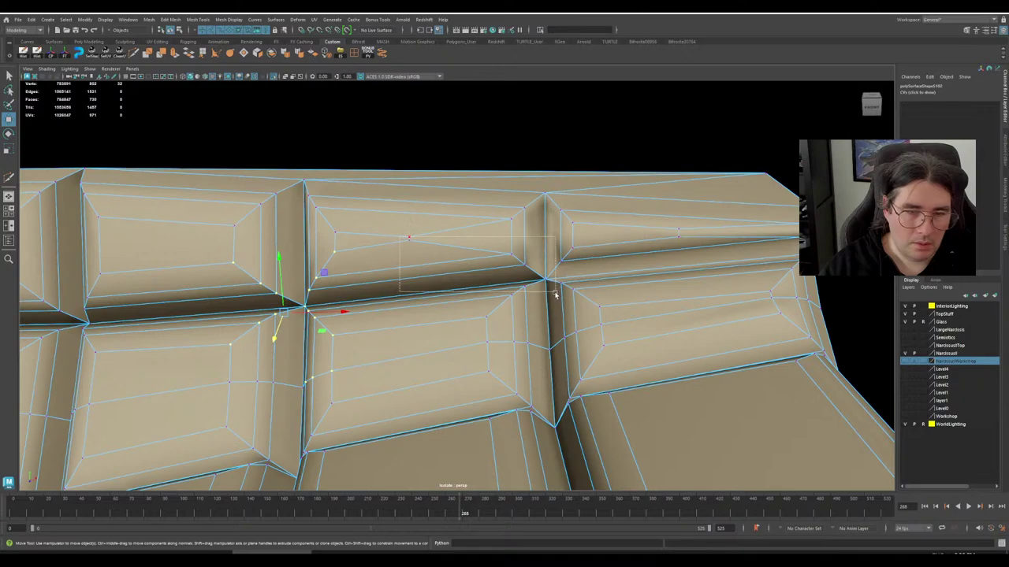
drag(623, 326, 618, 324)
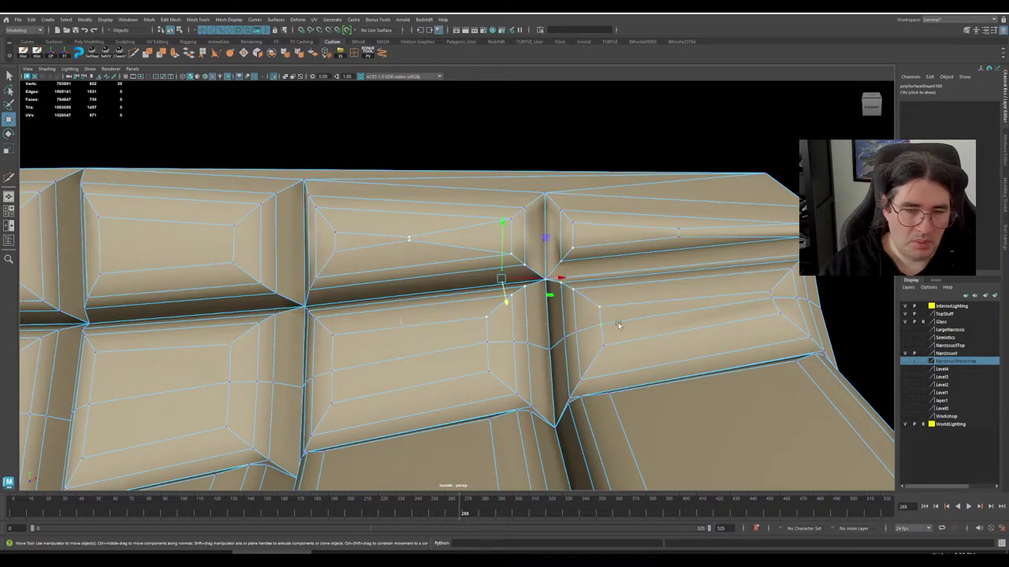
alt+drag(474, 290, 518, 284)
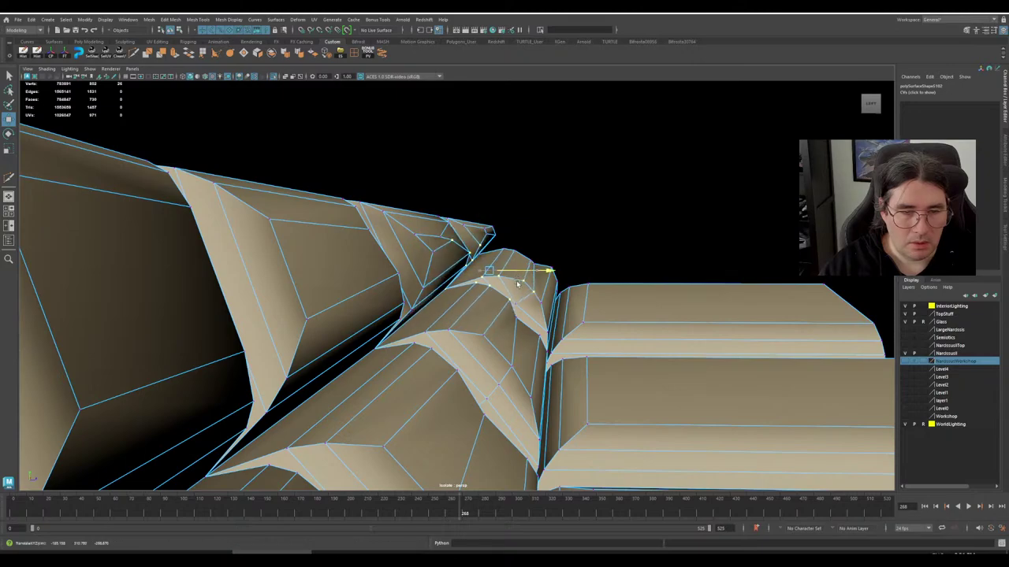
alt+drag(489, 249, 416, 349)
alt+drag(500, 374, 497, 306)
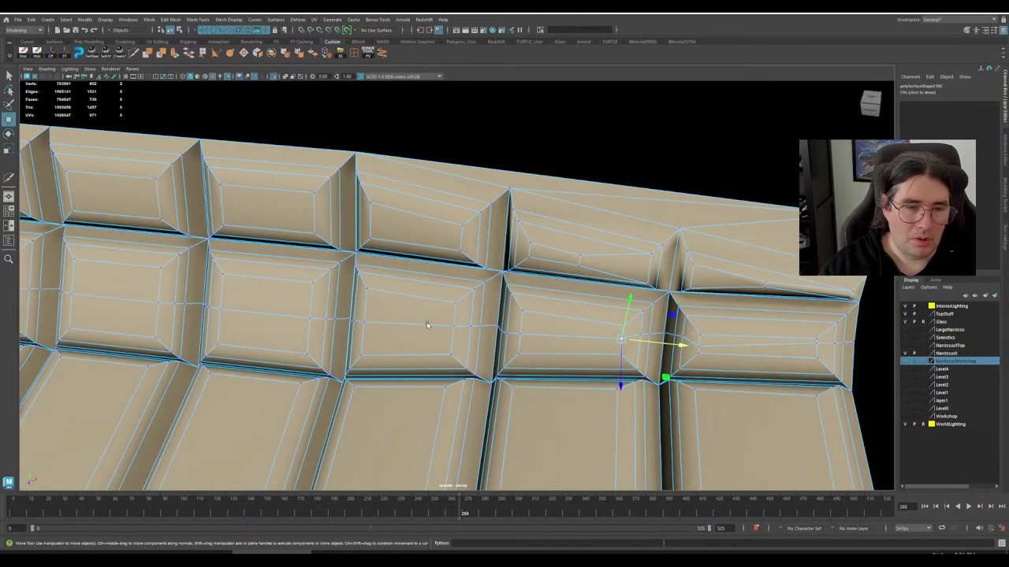
- Move the middle-row vertices beside the vertical seam near the tapered end along X to even out the cushion's side
mouse_move(427, 324)
alt+mouse_down()
mouse_move(463, 340)
mouse_move(439, 322)
alt+mouse_up()
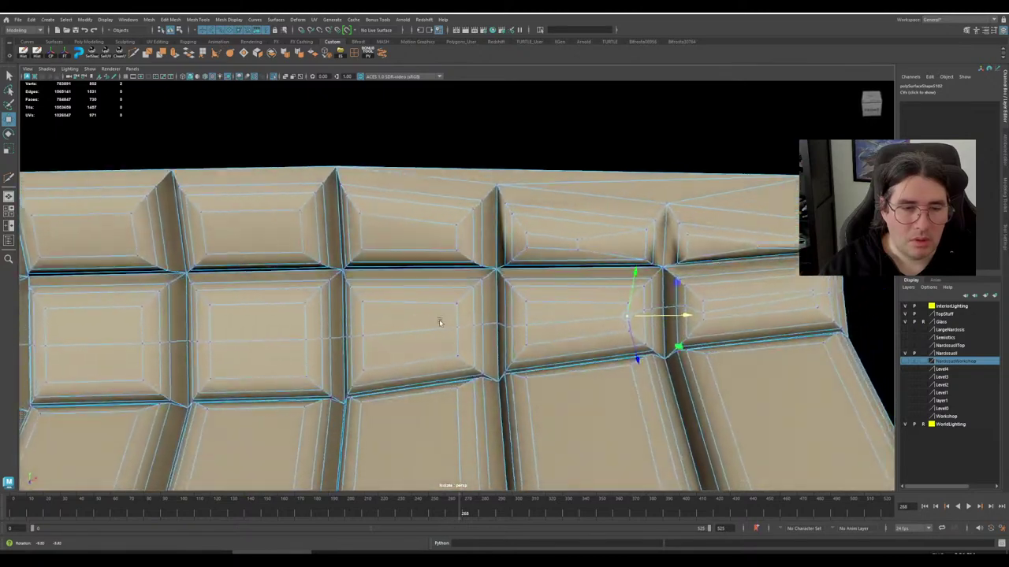
alt+right_drag(440, 322, 500, 312)
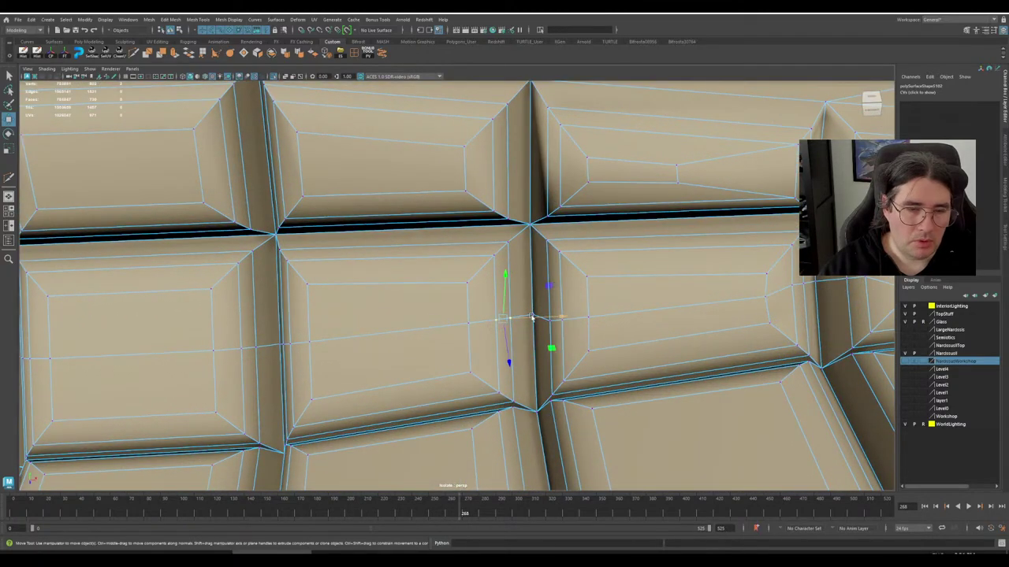
drag(532, 318, 520, 317)
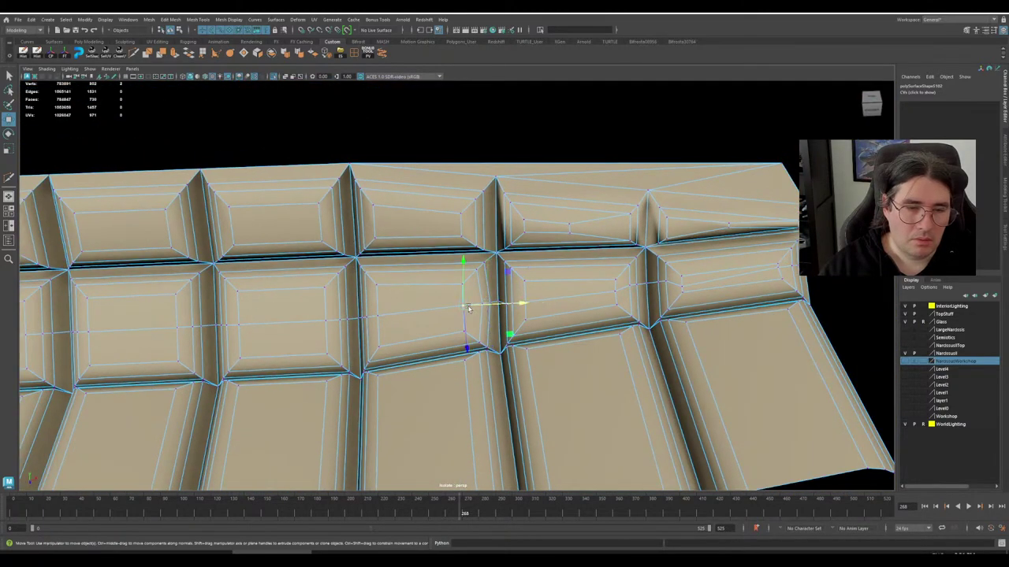
drag(468, 308, 490, 308)
scroll(493, 308, down, 3)
click(737, 289)
scroll(561, 302, up, 3)
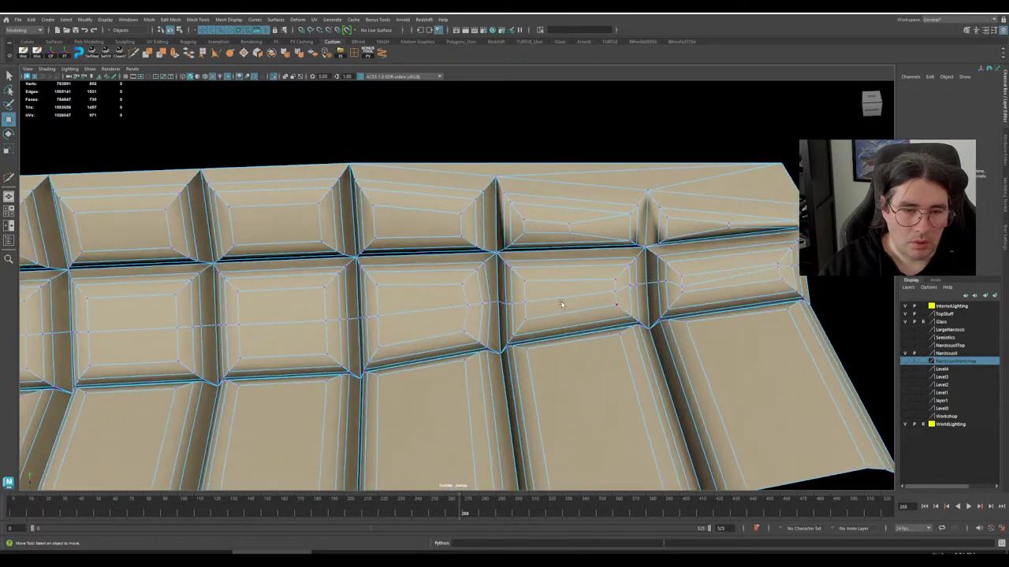
- Select the mid-height vertices at the near side of the second-to-last middle-row cushion and shift them along X
mouse_move(560, 302)
alt+mouse_down()
mouse_move(603, 293)
mouse_move(539, 296)
mouse_move(647, 308)
mouse_move(541, 293)
mouse_move(543, 309)
alt+mouse_up()
alt+middle_drag(542, 308, 466, 299)
scroll(465, 298, up, 3)
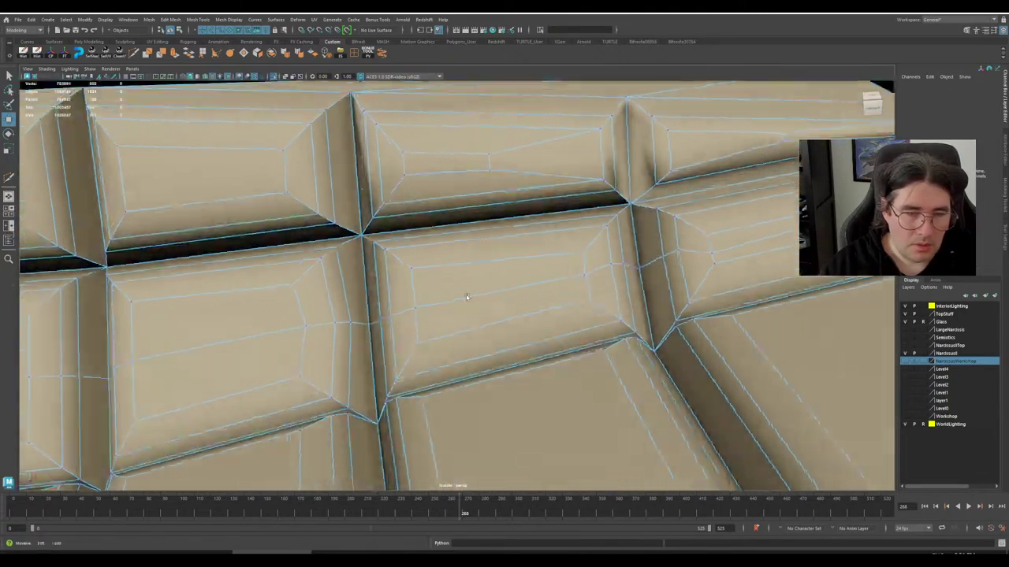
alt+drag(466, 294, 466, 281)
click(376, 326)
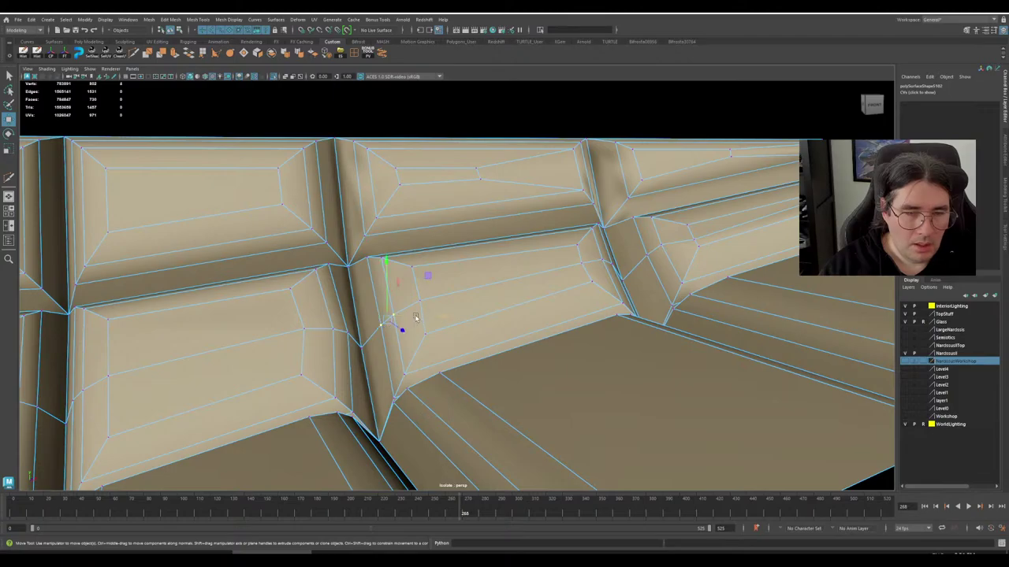
drag(415, 318, 504, 323)
- Move the mid-height vertices on both sides of the middle row's last vertical seam along X
scroll(441, 304, down, 4)
alt+middle_drag(512, 306, 420, 337)
scroll(420, 337, up, 4)
alt+drag(420, 337, 481, 288)
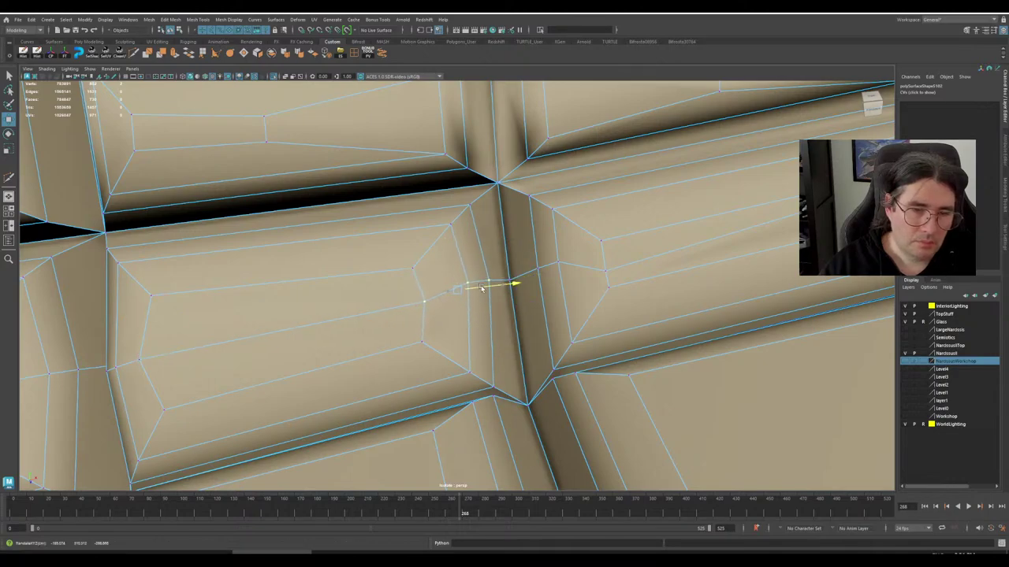
click(550, 271)
shift+click(559, 262)
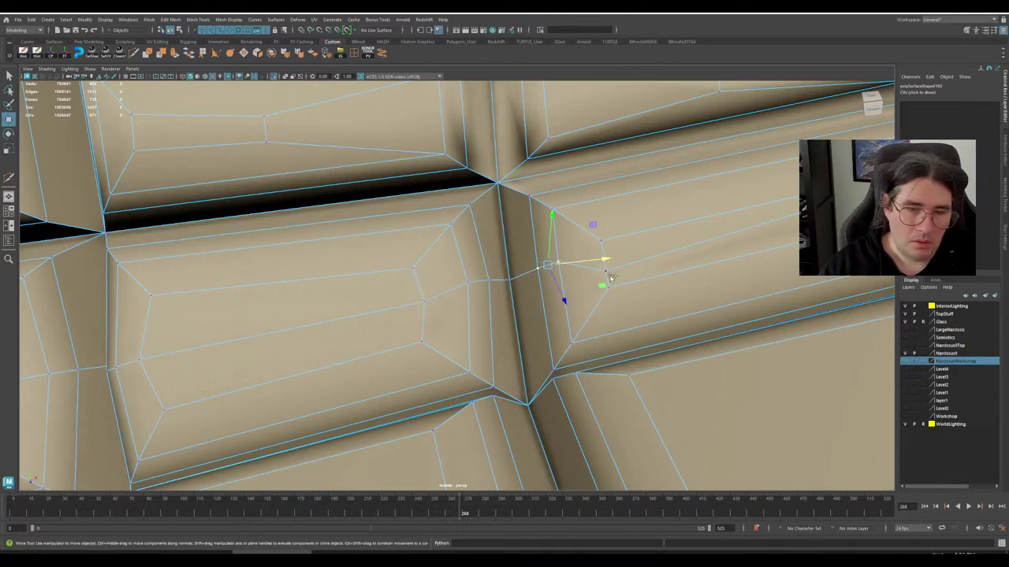
shift+click(606, 272)
drag(626, 264, 473, 295)
- Reposition individual vertices on the last middle-row cushion's rounded profile and along the padding's open end
scroll(584, 292, down, 3)
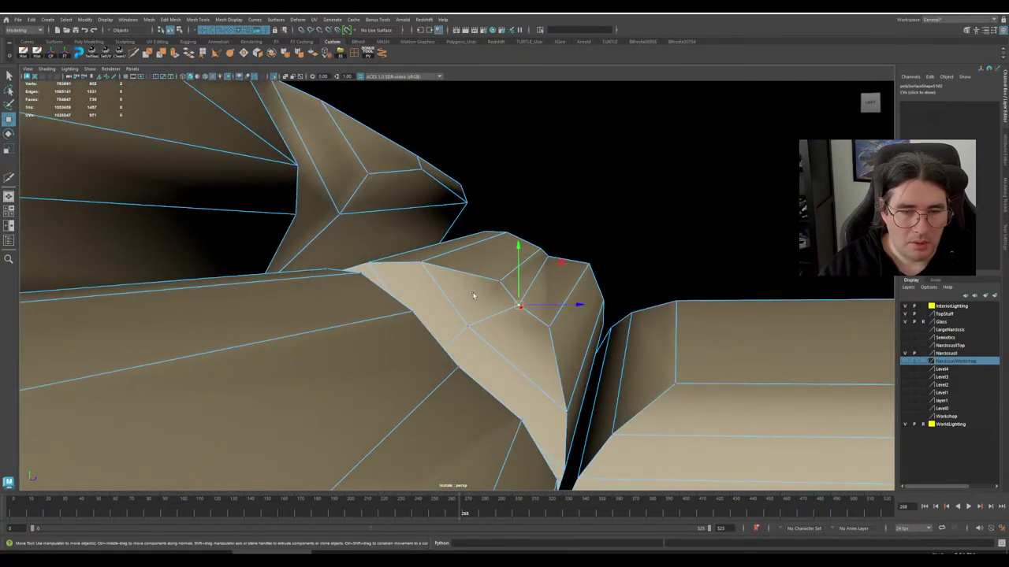
drag(554, 251, 591, 283)
click(549, 259)
alt+drag(586, 327, 421, 305)
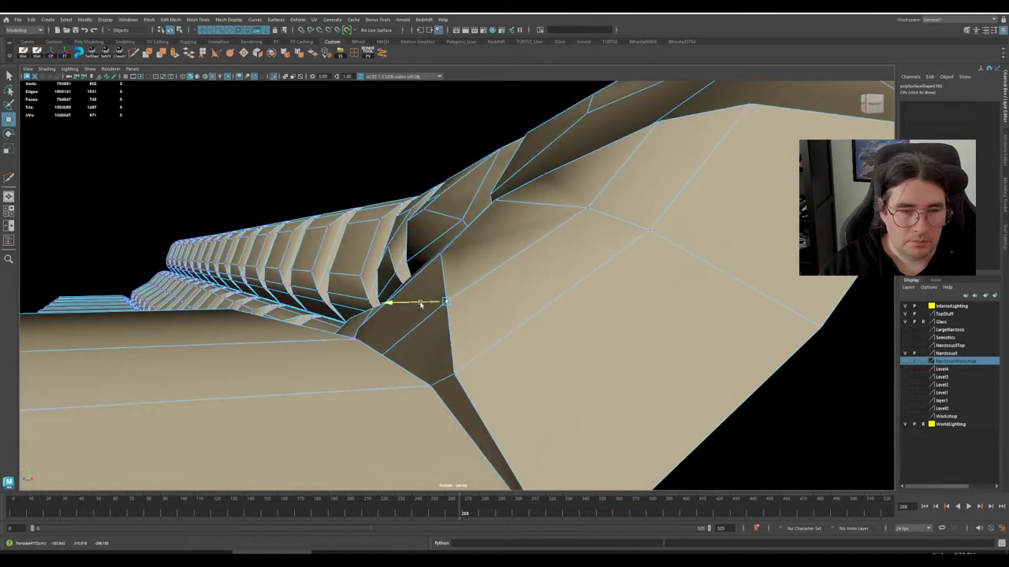
click(457, 373)
drag(428, 373, 450, 304)
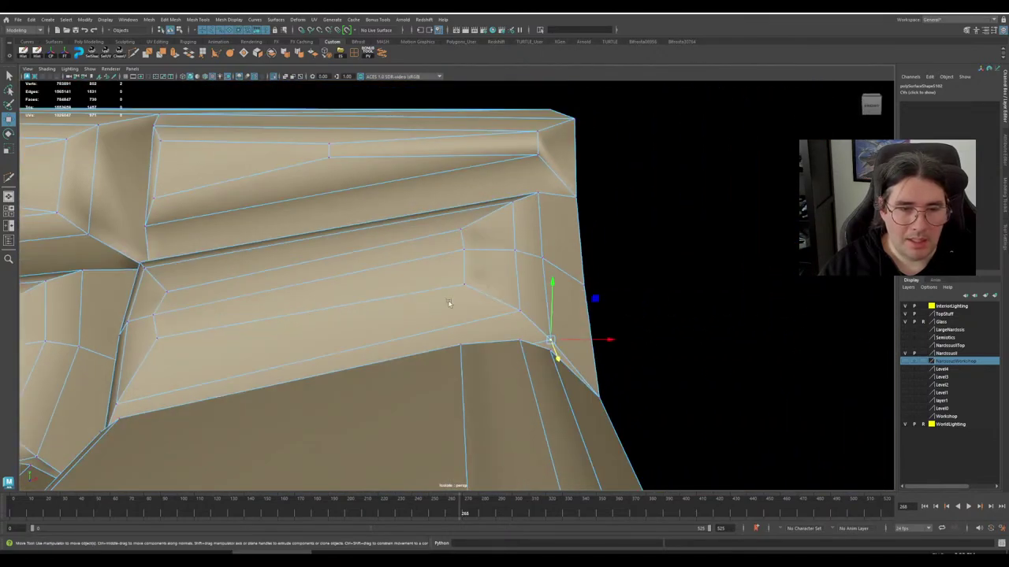
- Raise the inner corner vertex on the last middle-row cushion slightly to round its side profile
alt+drag(513, 258, 471, 247)
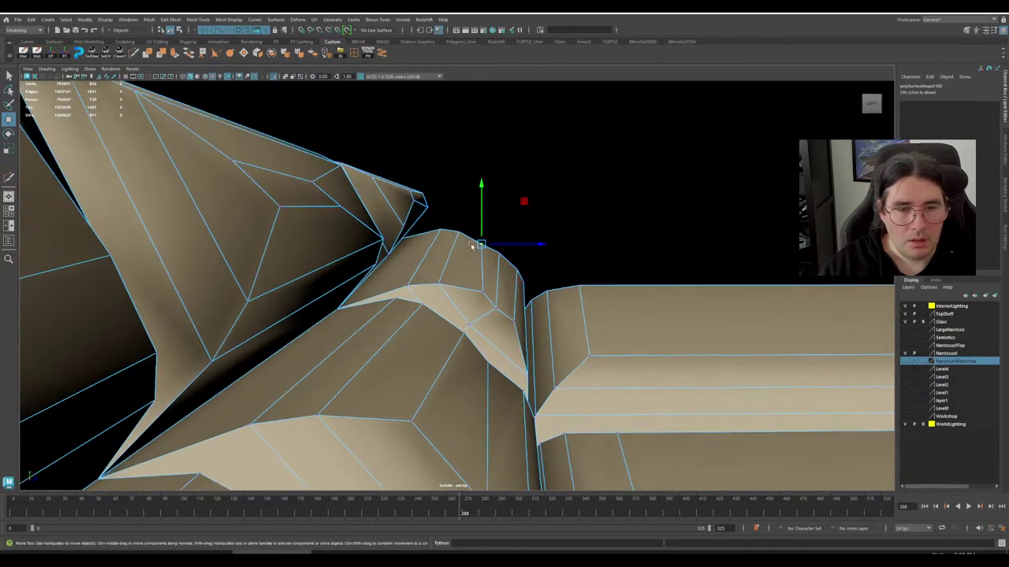
click(480, 244)
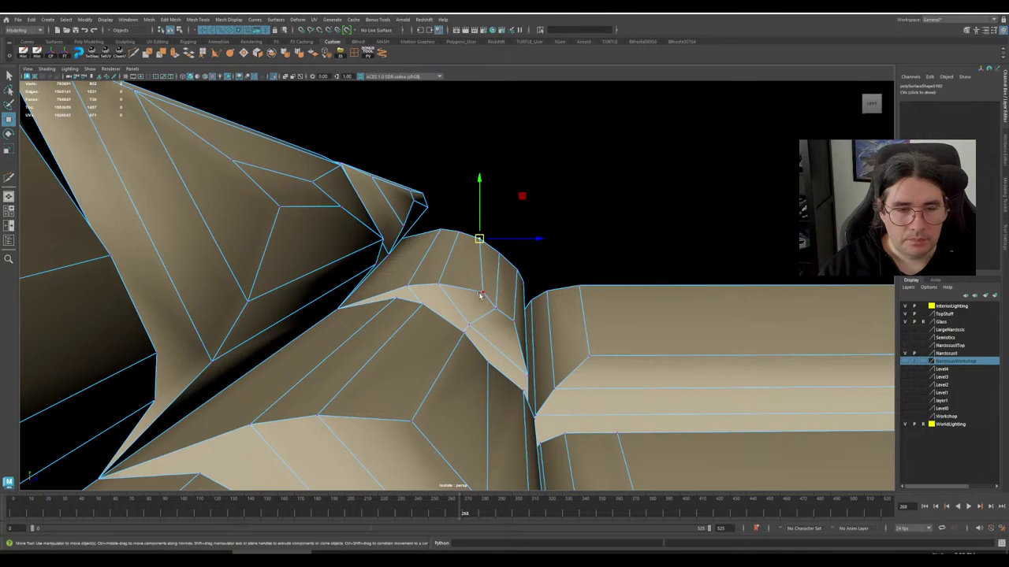
alt+drag(480, 296, 426, 310)
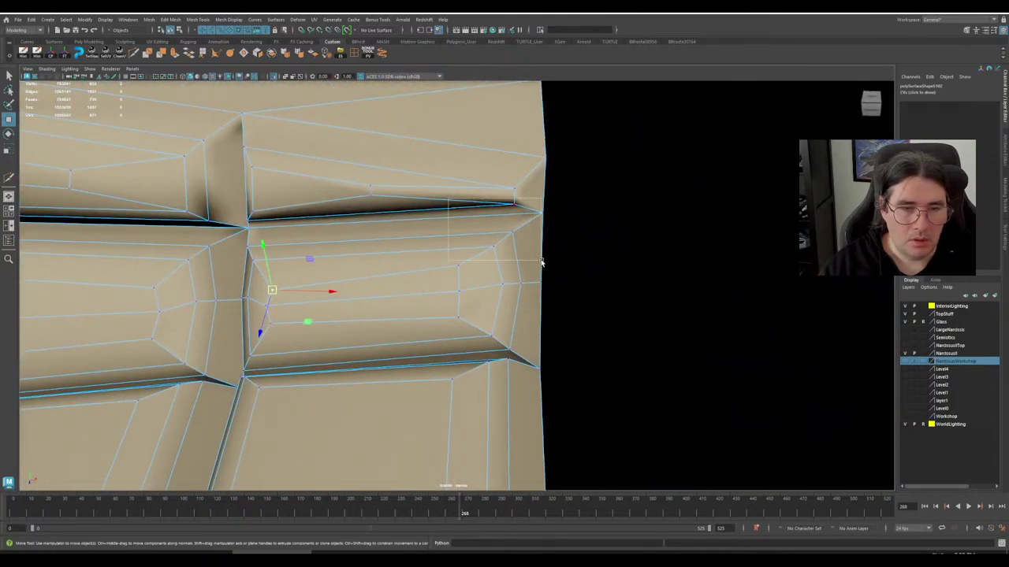
- Select the vertices around the open end of the seam between the two side rows and move them along Z
drag(580, 276, 581, 277)
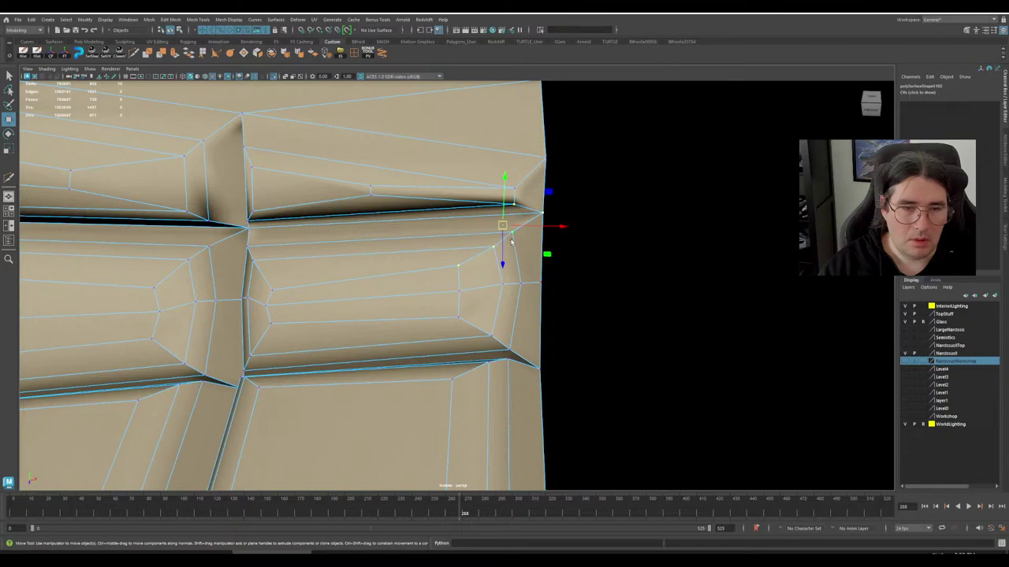
alt+drag(465, 255, 503, 221)
drag(477, 252, 513, 206)
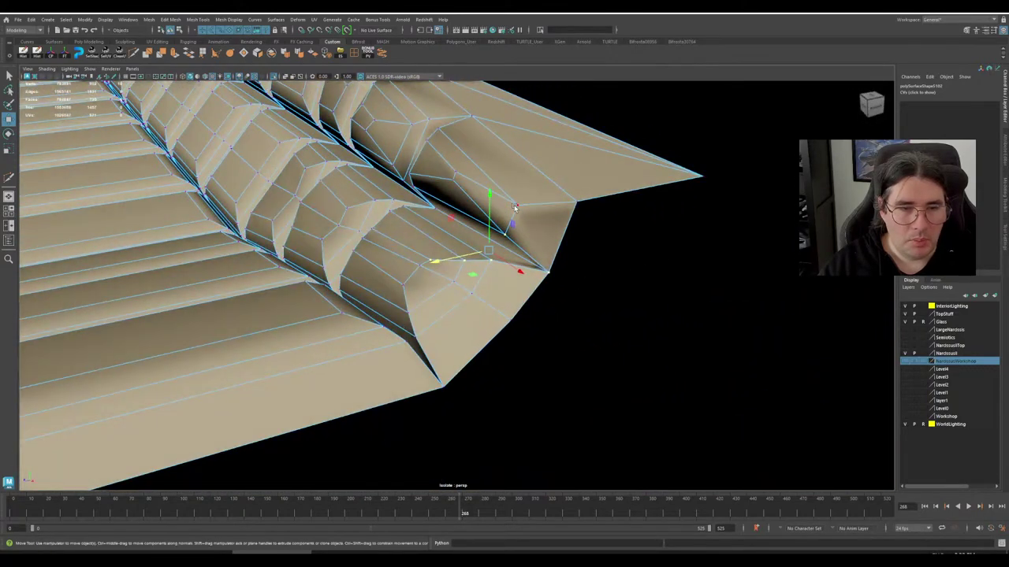
- Align the move axis with the adjoining edge and slide the upper row's end vertex toward the outer border
key(d)
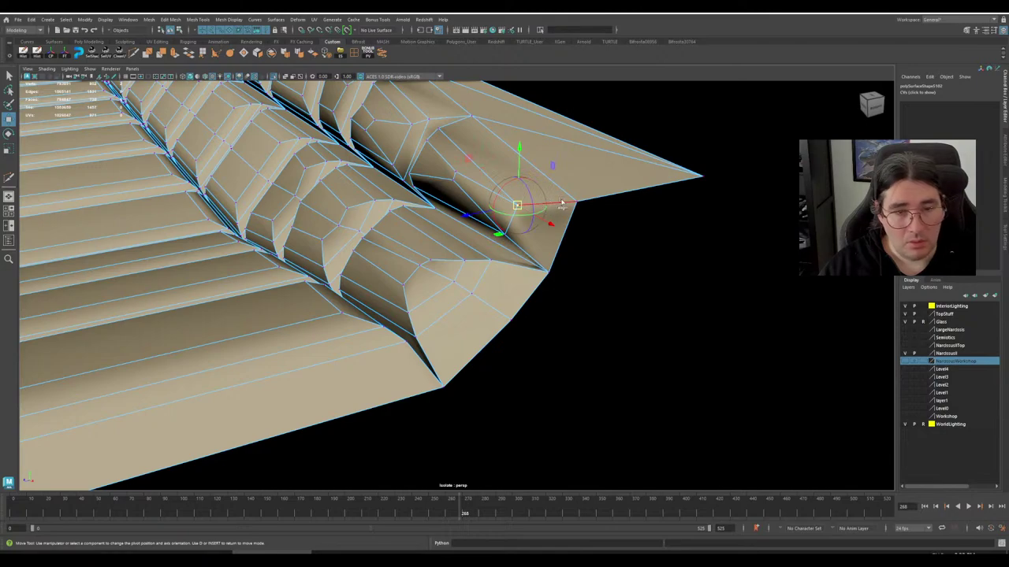
key(d)
drag(546, 204, 558, 204)
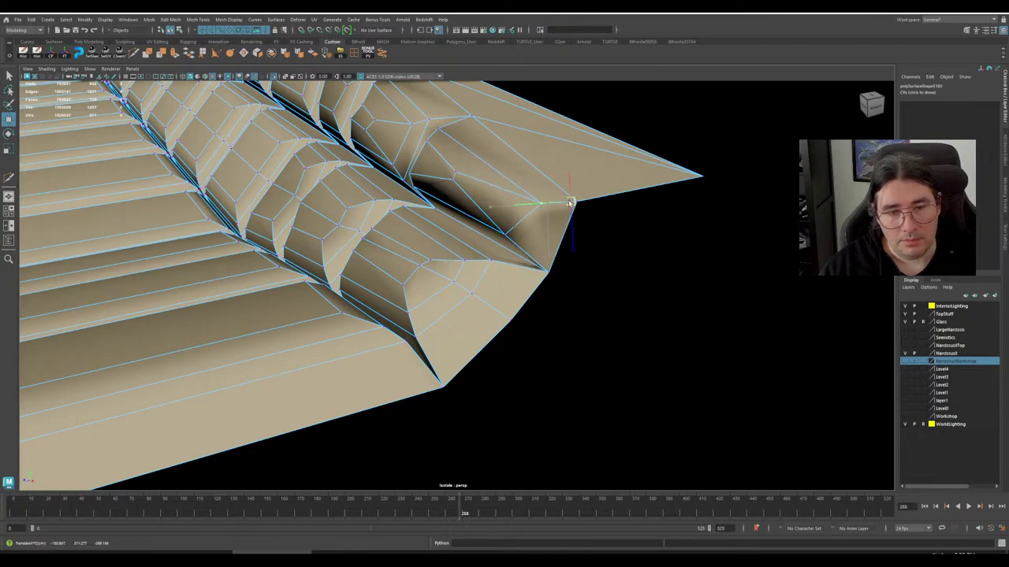
key(ctrl+z)
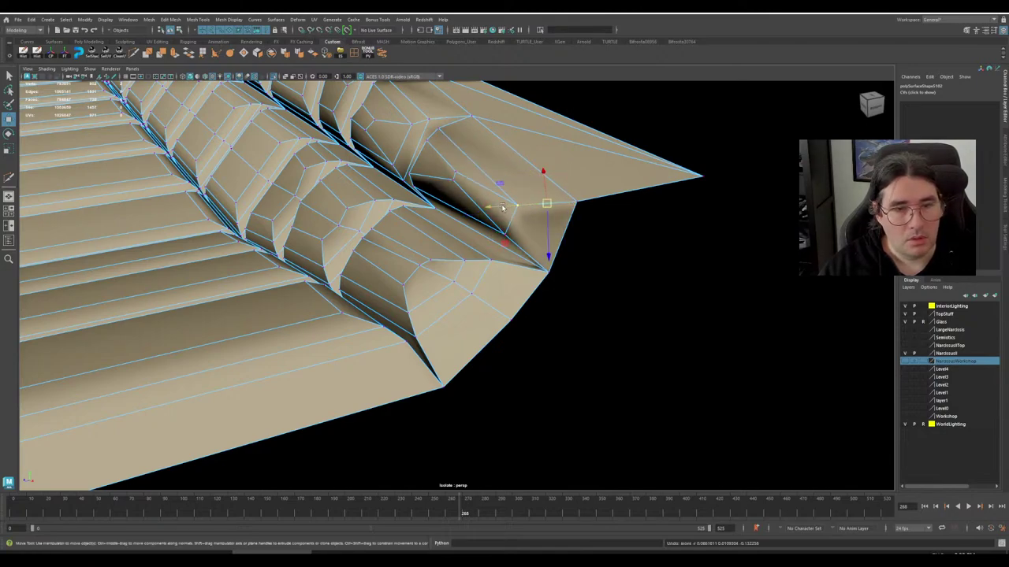
drag(502, 208, 522, 209)
- Align the move axis with the seam edge and slide the upper row's lower end vertex toward the border corner
click(504, 235)
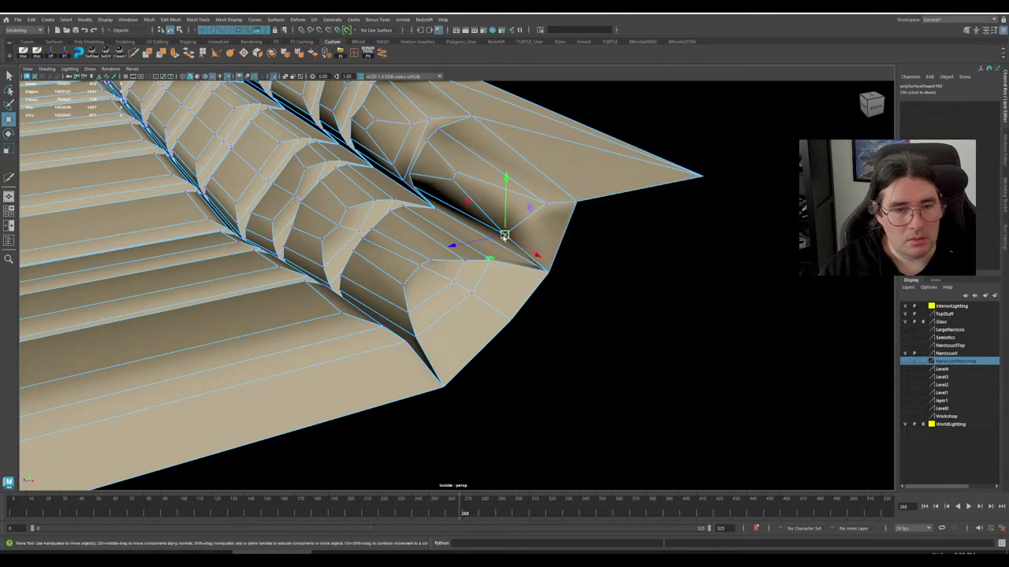
scroll(536, 258, up, 5)
key(d)
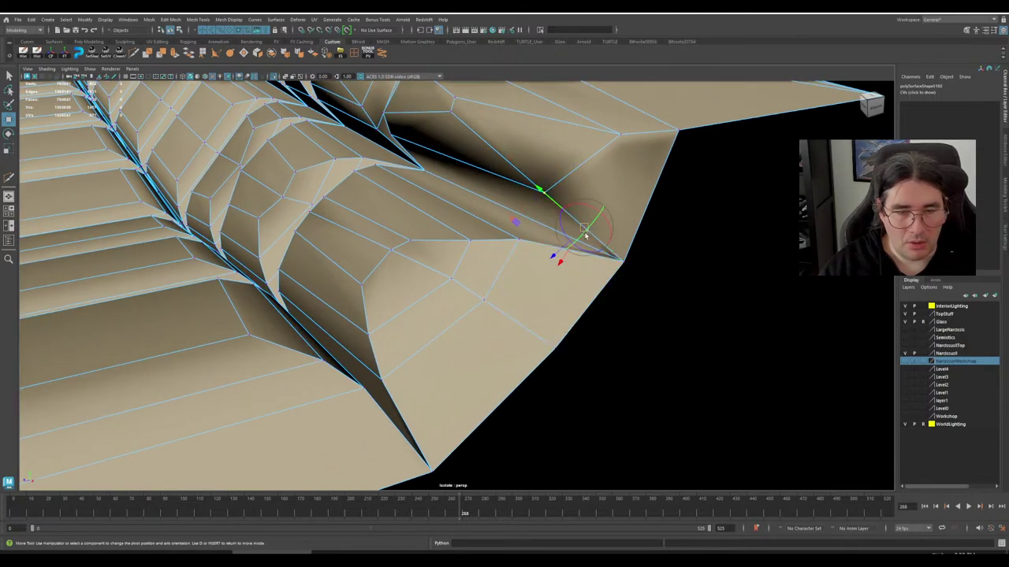
drag(555, 206, 480, 211)
alt+middle_drag(465, 199, 507, 245)
scroll(507, 245, up, 1)
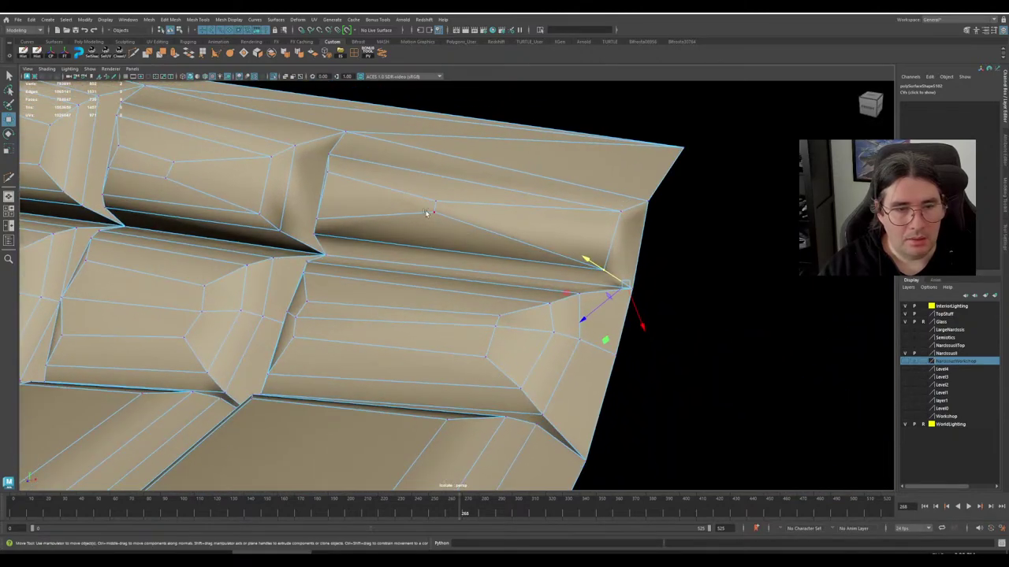
- Scale apart the pinched inner vertices in the middle of the upper row's last cushion
alt+drag(460, 225, 496, 230)
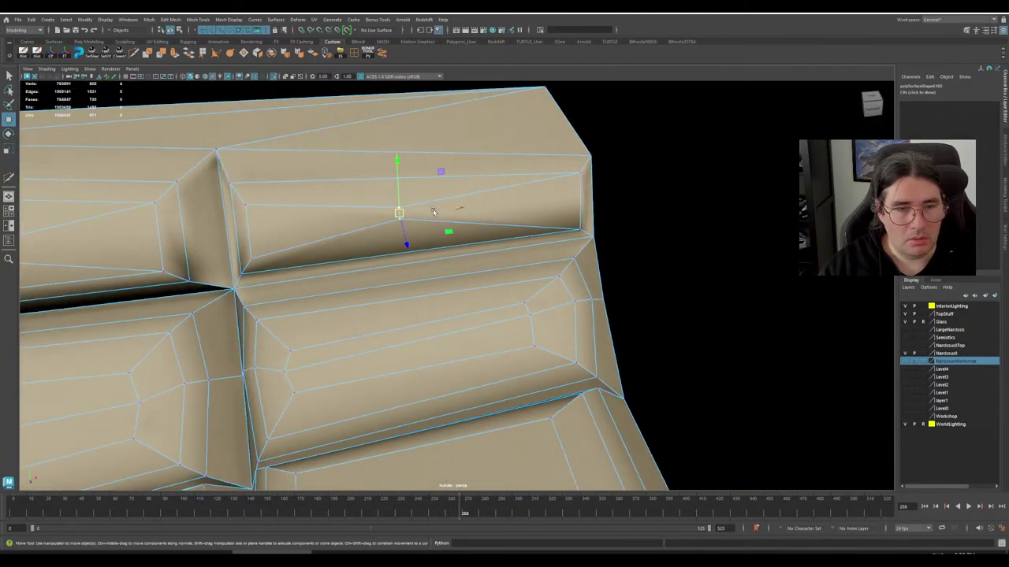
alt+drag(433, 212, 479, 218)
key(r)
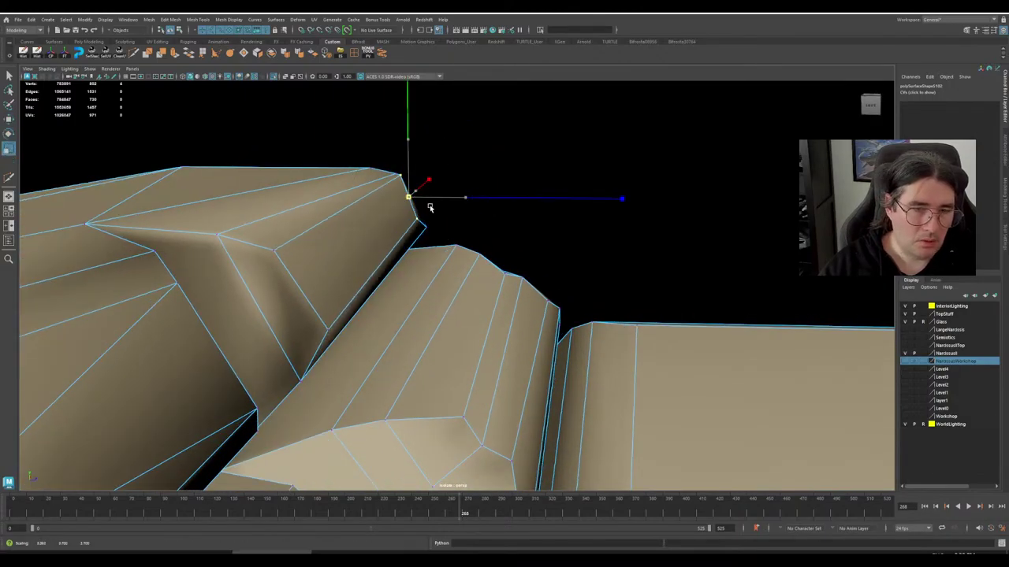
alt+drag(529, 223, 483, 239)
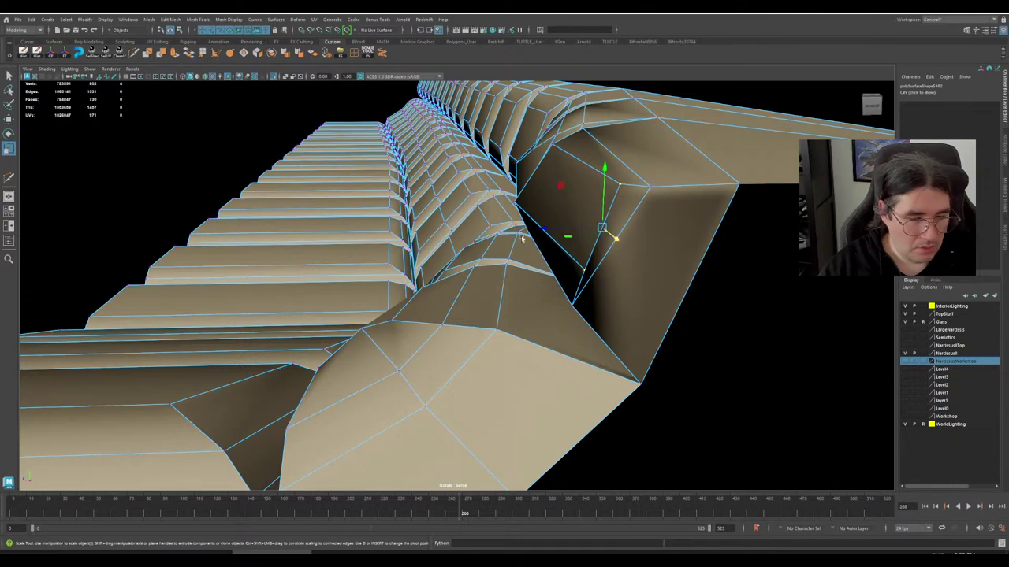
- Move the lower and upper inner vertices of the upper row's last cushion individually to reshape its face
key(w)
right_drag(564, 229, 531, 227)
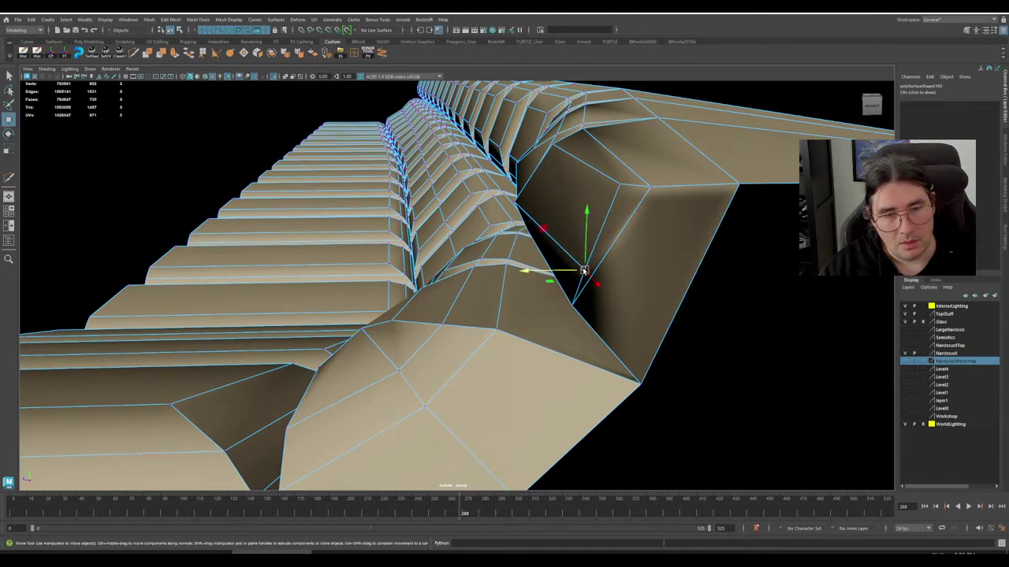
drag(583, 271, 559, 263)
click(620, 185)
drag(620, 186, 666, 228)
- Assign the existing standardSurface1 material to the flat faces along the padding's upper edge and return to object selection
right_drag(458, 171, 458, 192)
drag(412, 158, 489, 226)
right_drag(494, 207, 460, 425)
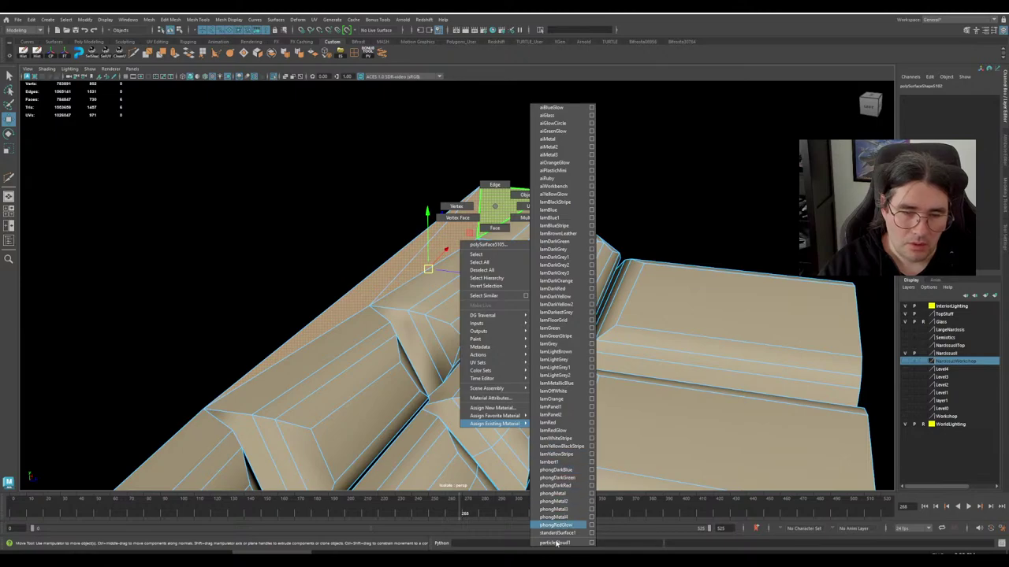
mouse_move(499, 416)
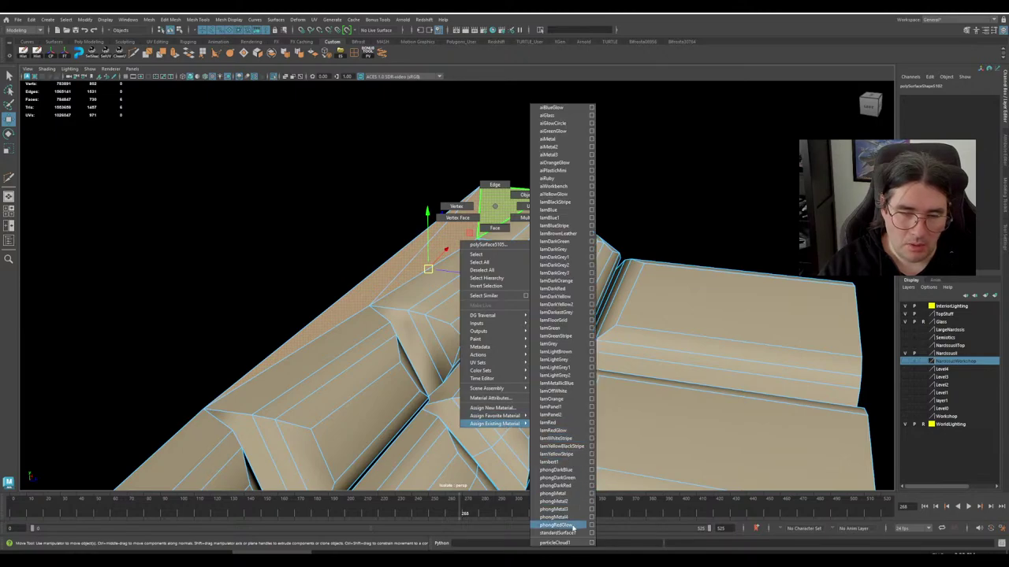
click(570, 531)
scroll(514, 342, down, 5)
alt+middle_drag(584, 359, 557, 240)
alt+drag(556, 239, 470, 282)
right_drag(541, 229, 575, 221)
click(597, 286)
- Examine the reshaped cushions and seams at the padding's tapered end from several angles
alt+drag(597, 286, 563, 297)
scroll(451, 269, up, 6)
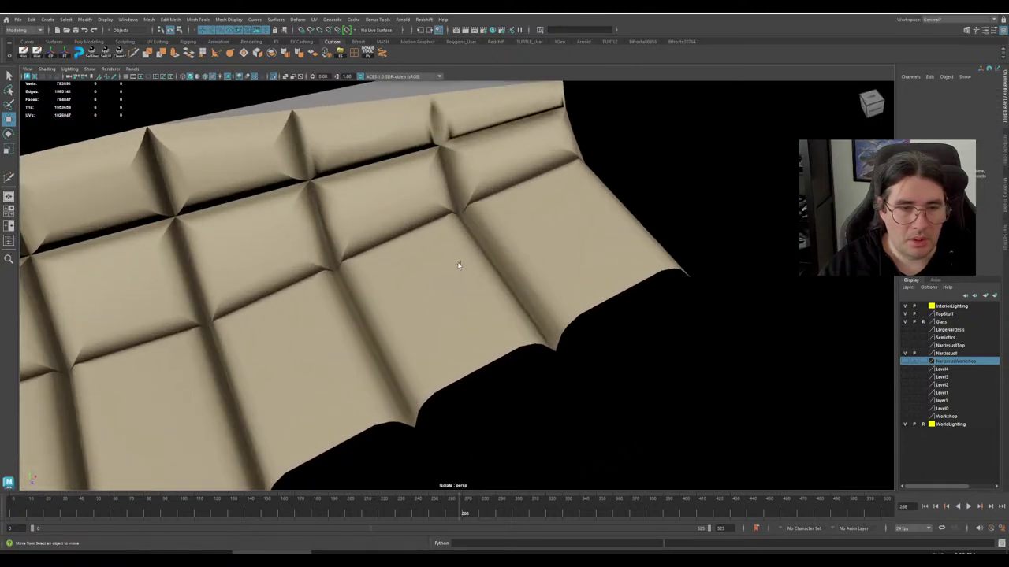
alt+middle_drag(457, 265, 522, 297)
scroll(522, 297, up, 3)
alt+drag(523, 297, 503, 280)
scroll(490, 249, down, 3)
alt+middle_drag(490, 249, 514, 312)
scroll(517, 297, up, 3)
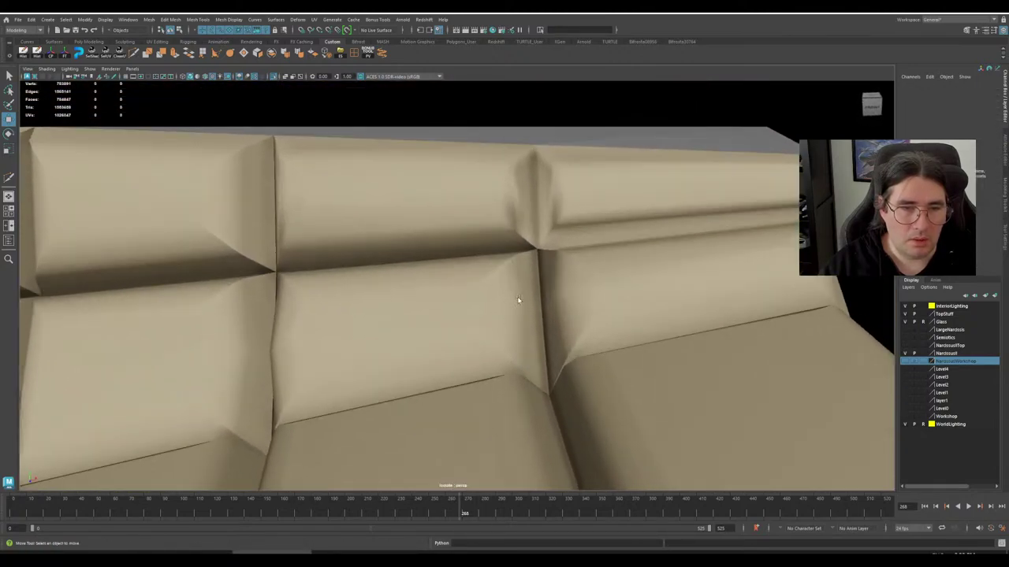
click(520, 289)
scroll(525, 290, down, 3)
alt+drag(526, 291, 565, 317)
scroll(561, 312, down, 8)
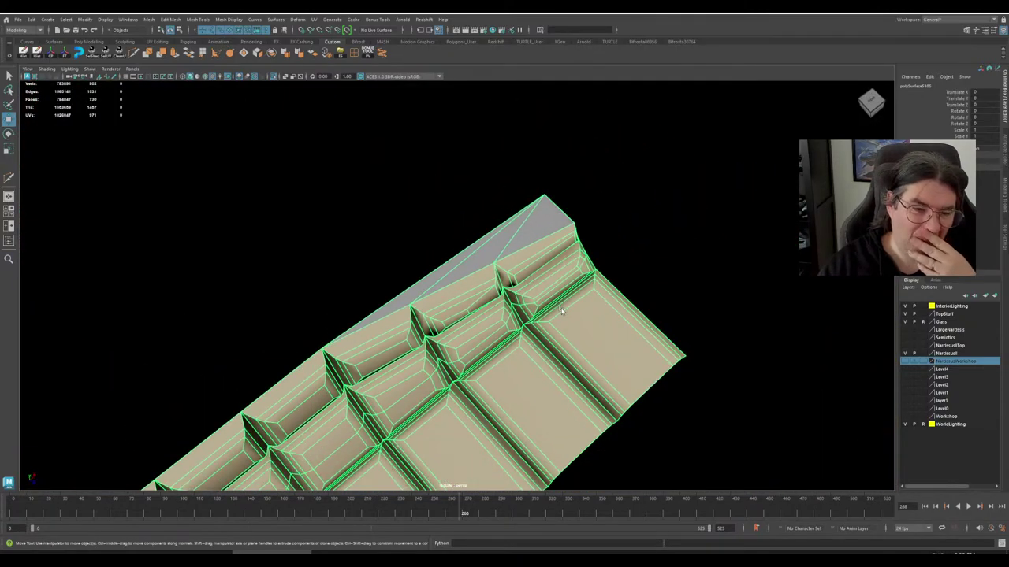
alt+middle_drag(496, 388, 551, 328)
scroll(551, 328, up, 2)
alt+drag(552, 329, 490, 296)
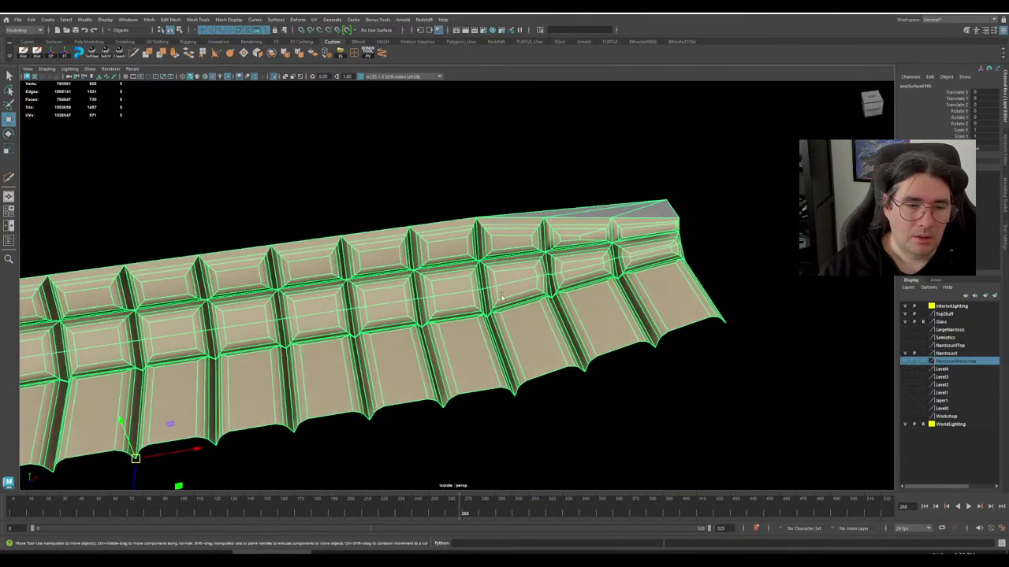
- Deselect the padding, undo the last operation, and inspect the side rows' panel shading
click(725, 394)
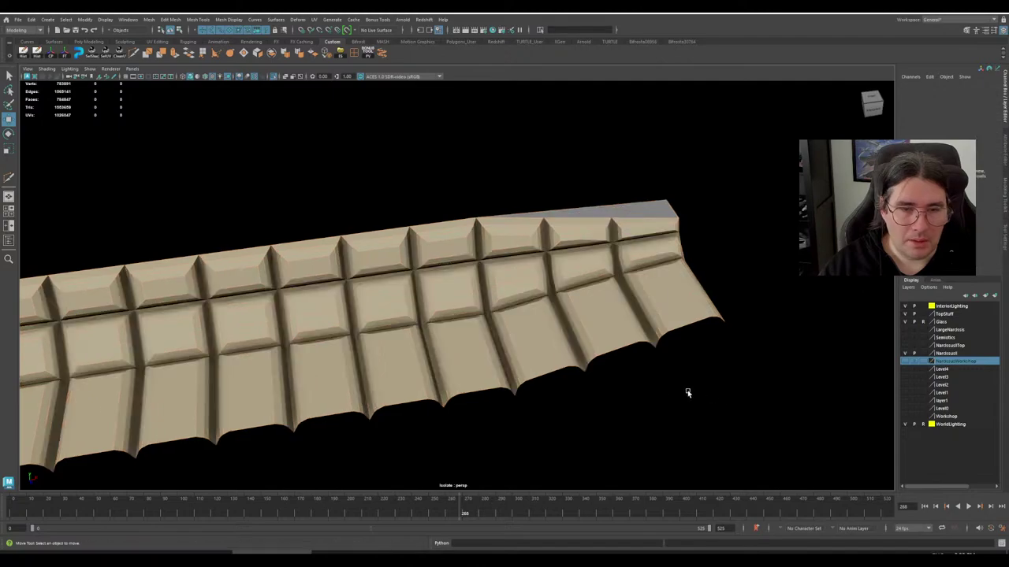
alt+drag(686, 389, 707, 383)
key(ctrl+z)
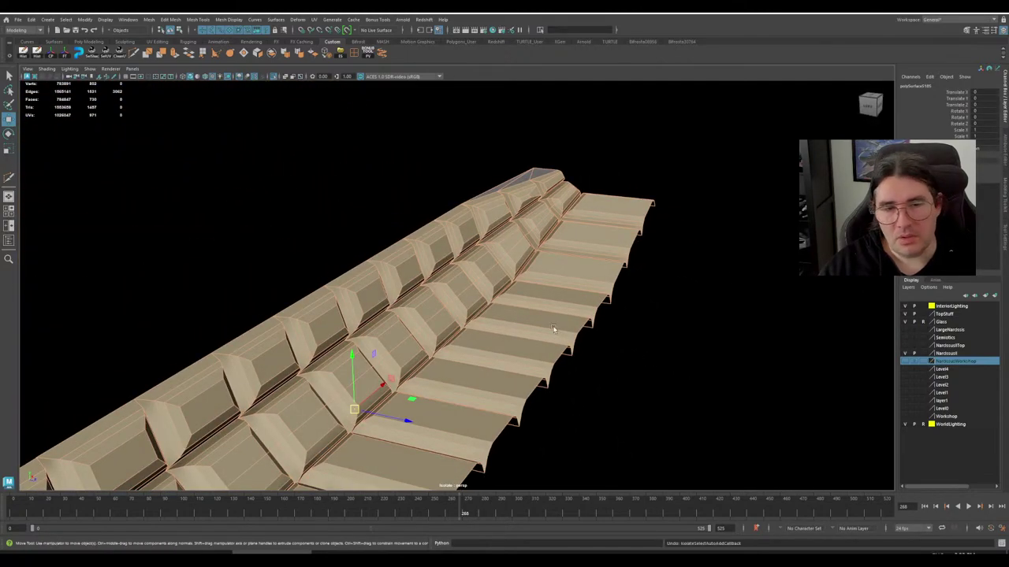
alt+drag(552, 329, 481, 325)
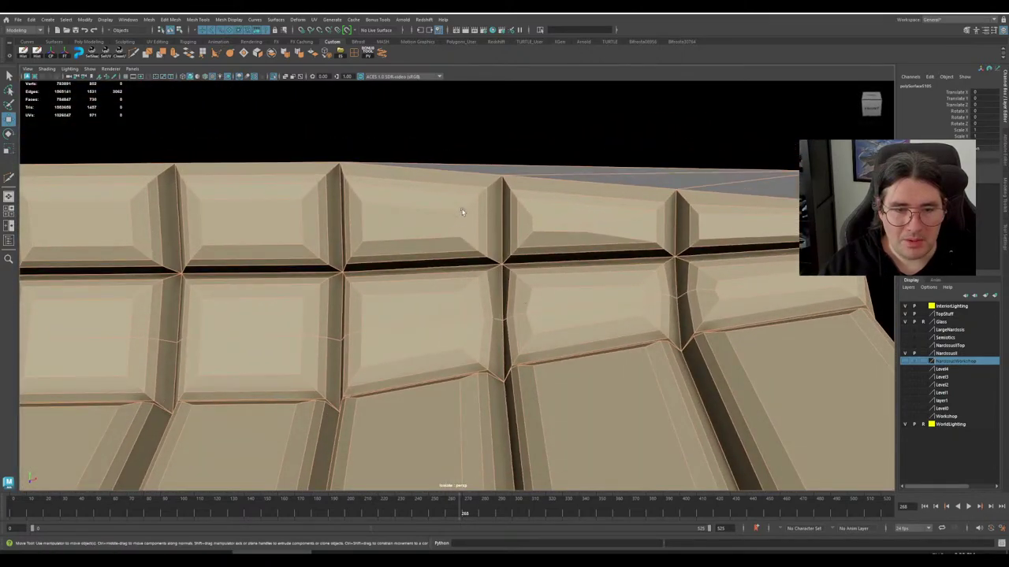
- Insert a lengthwise edge loop through the middle of the upper cushion row at the padding's tapered end using Multi-Cut
alt+drag(582, 304, 533, 229)
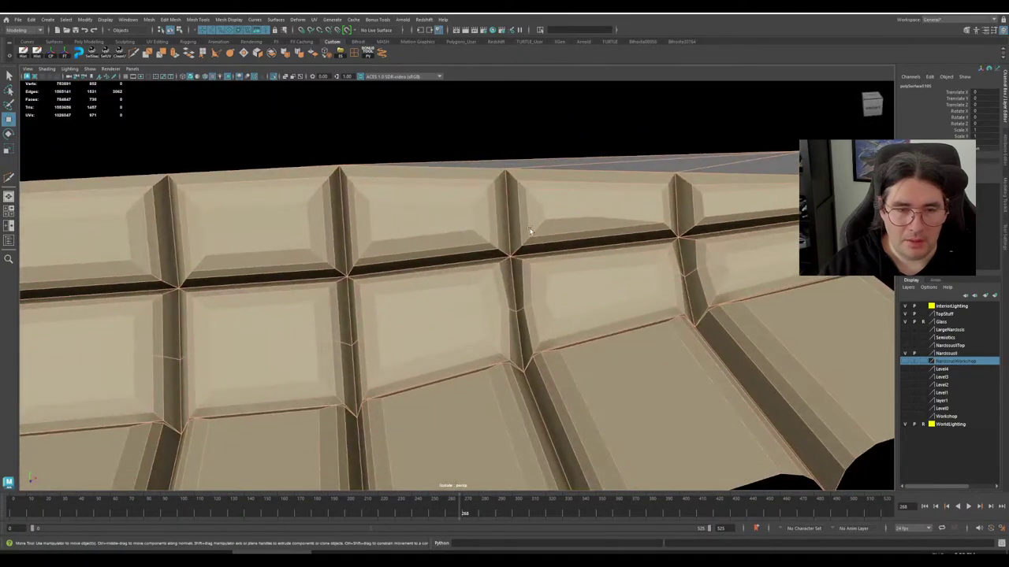
right_drag(533, 229, 510, 228)
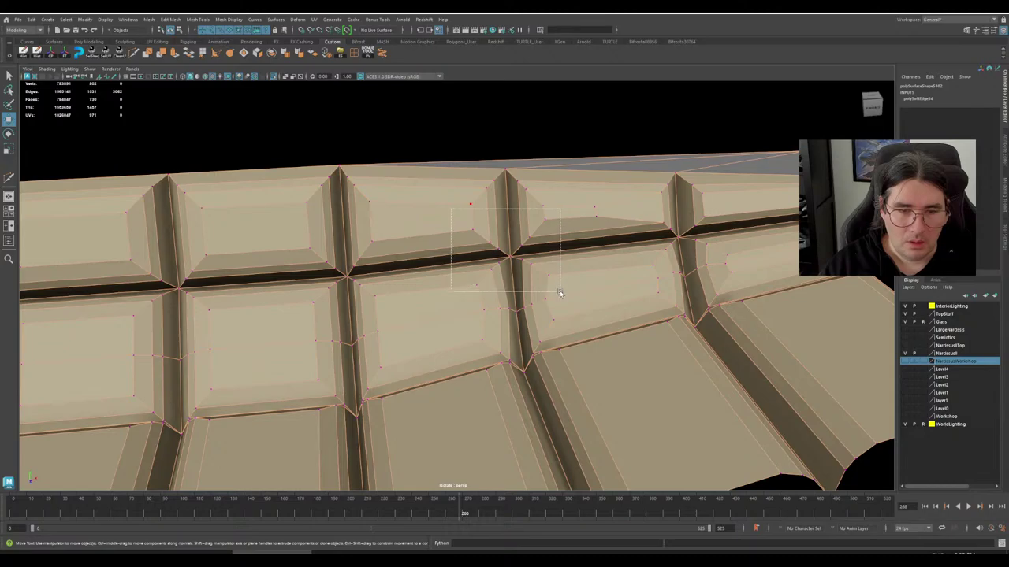
drag(560, 293, 465, 285)
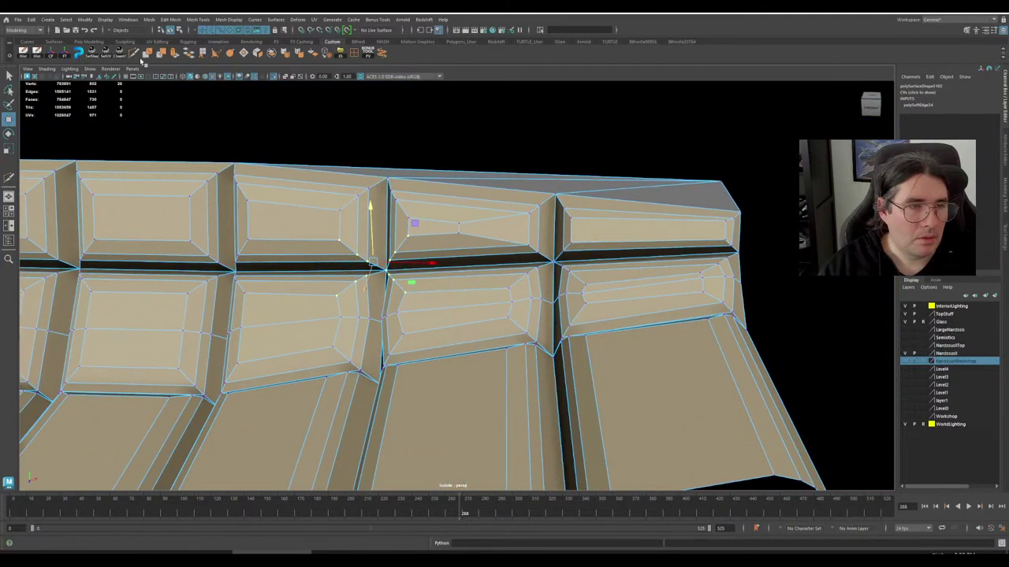
click(146, 57)
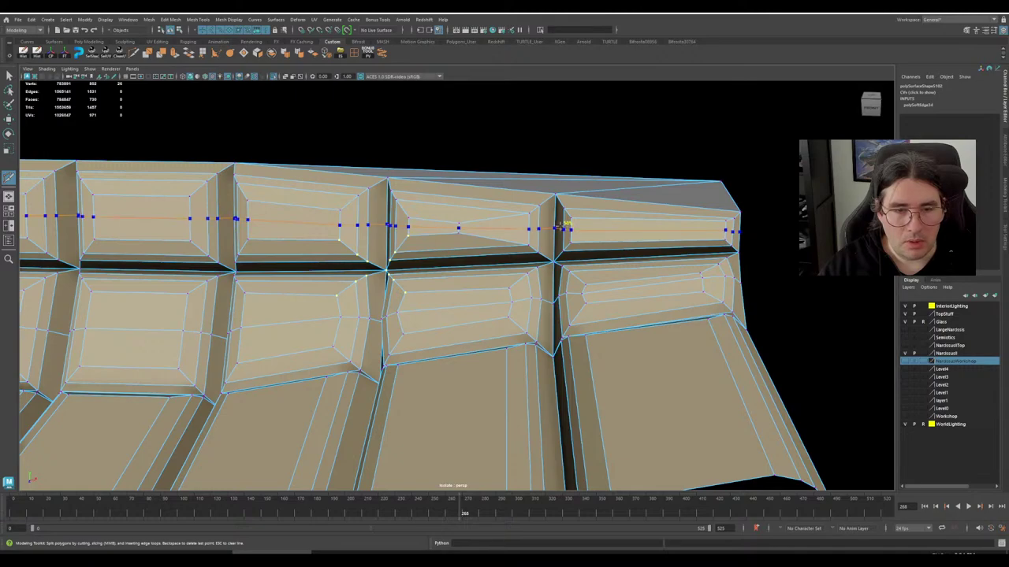
ctrl+click(561, 226)
key(w)
- Move the new loop's side vertices outward toward the seams on the upper-row cushions near the tapered end to bow their short sides
scroll(452, 234, up, 3)
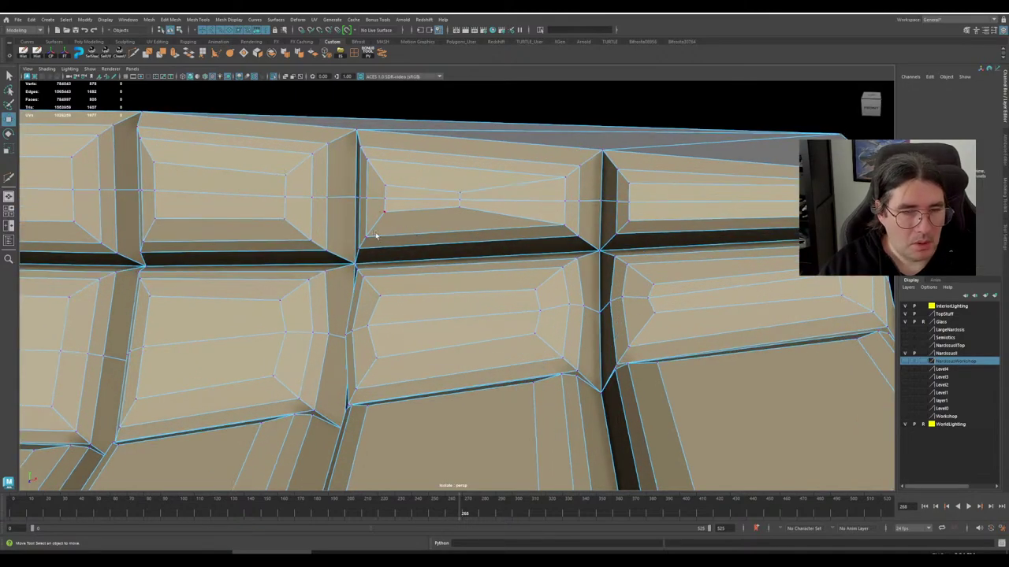
click(501, 223)
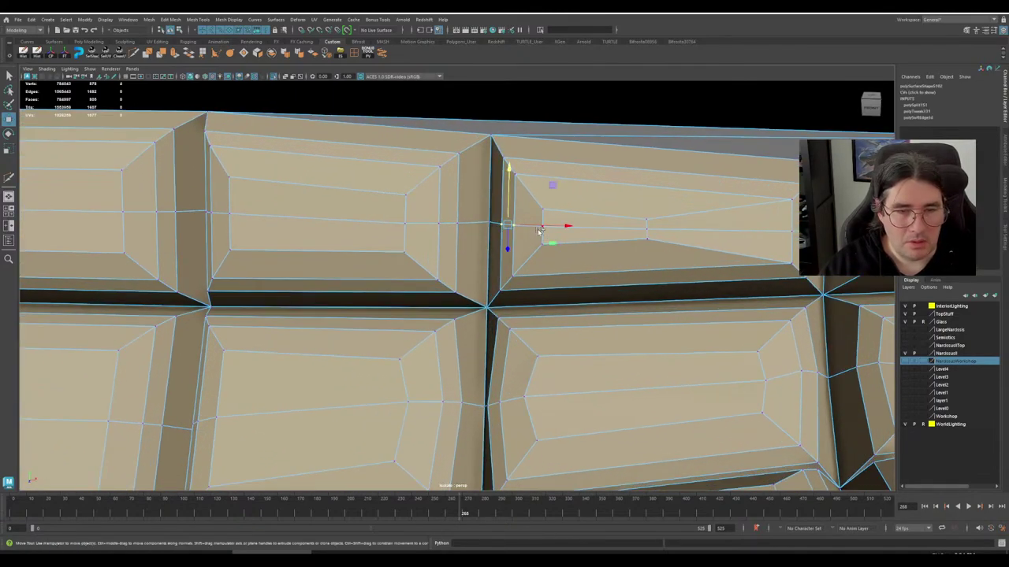
drag(549, 229, 543, 228)
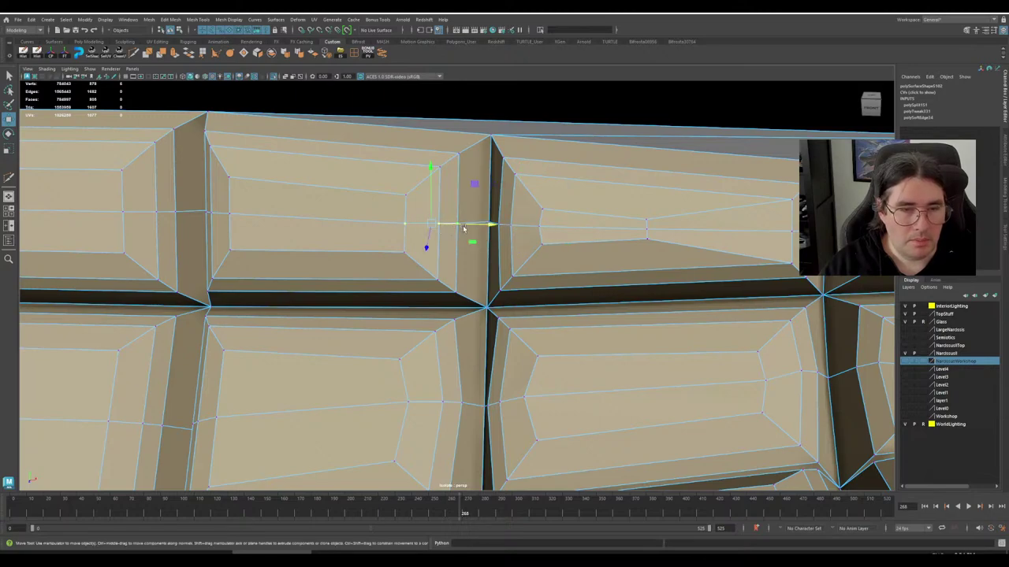
drag(463, 228, 466, 227)
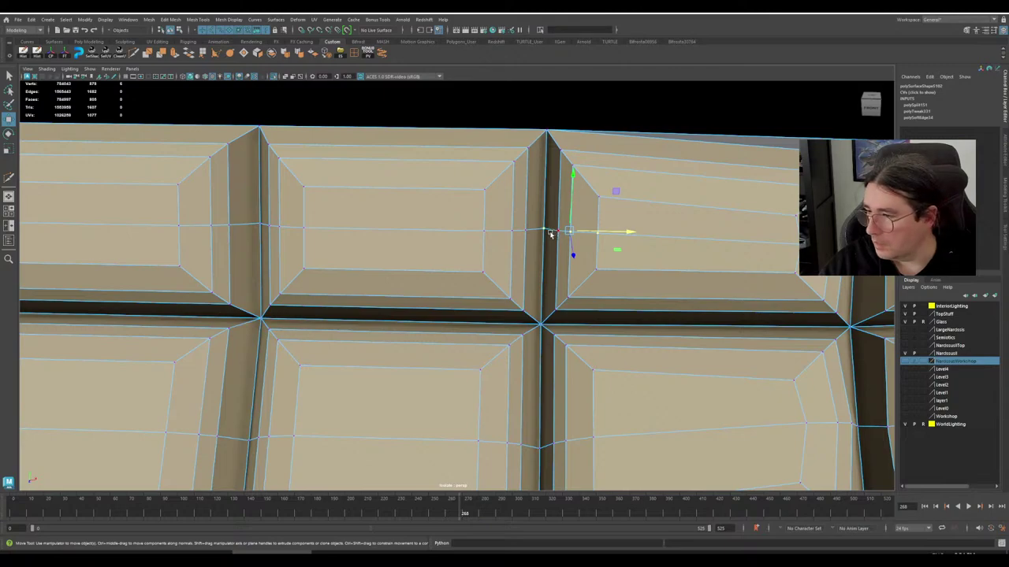
shift+click(550, 234)
shift+click(561, 234)
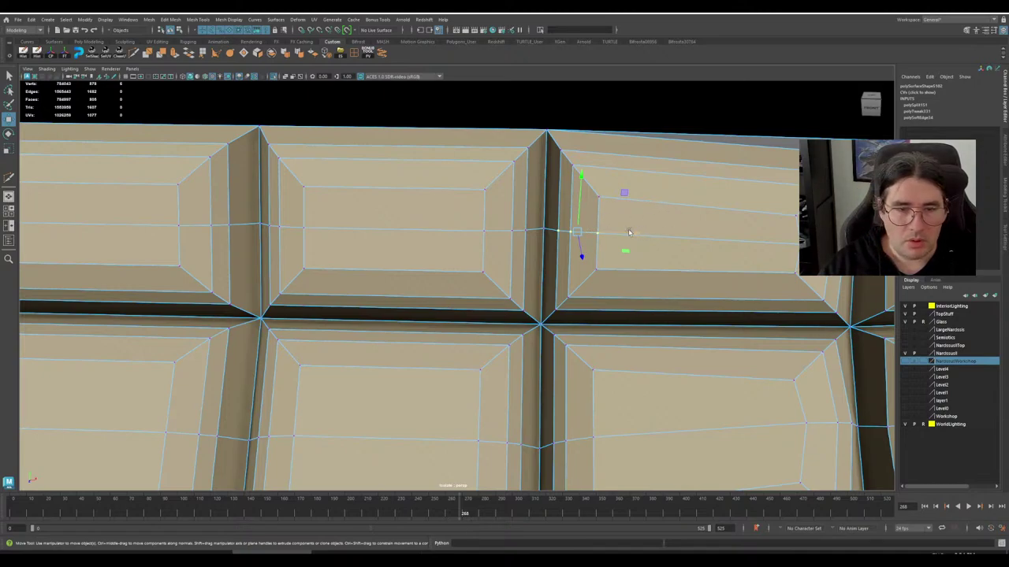
drag(629, 232, 610, 233)
mouse_move(525, 233)
mouse_down()
mouse_move(504, 234)
mouse_move(530, 231)
mouse_up()
- Bow the facing short sides of the neighbouring lower-row cushions by moving their middle-loop vertices outward toward the seams
alt+right_drag(530, 232, 513, 376)
alt+middle_drag(512, 376, 609, 324)
click(604, 333)
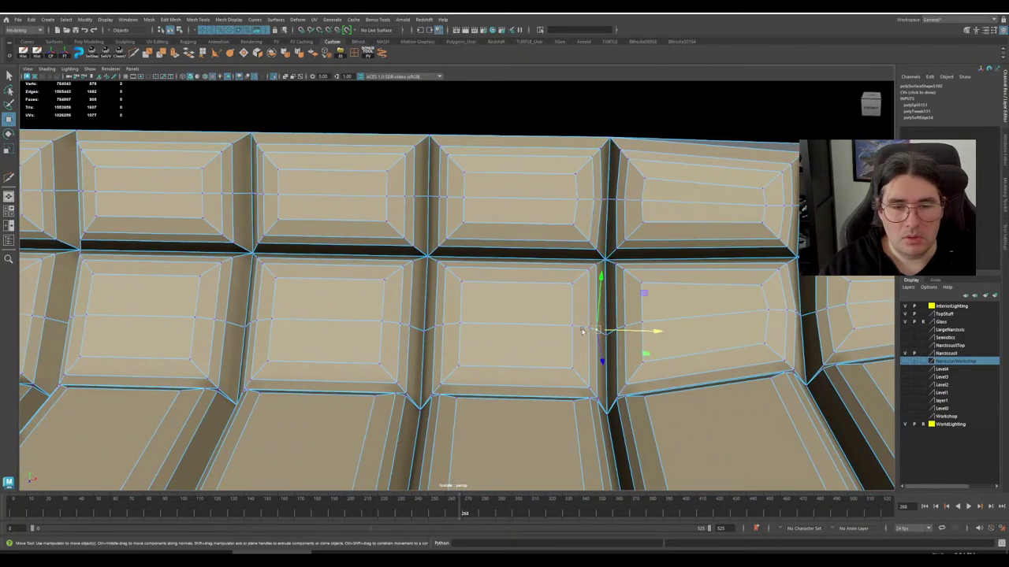
drag(597, 330, 602, 329)
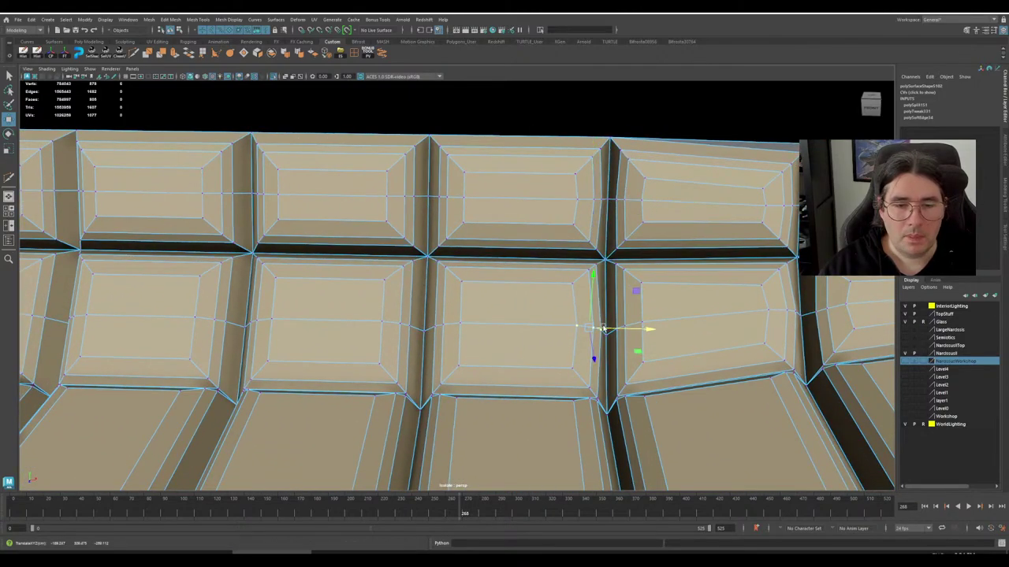
click(459, 326)
drag(457, 330, 456, 327)
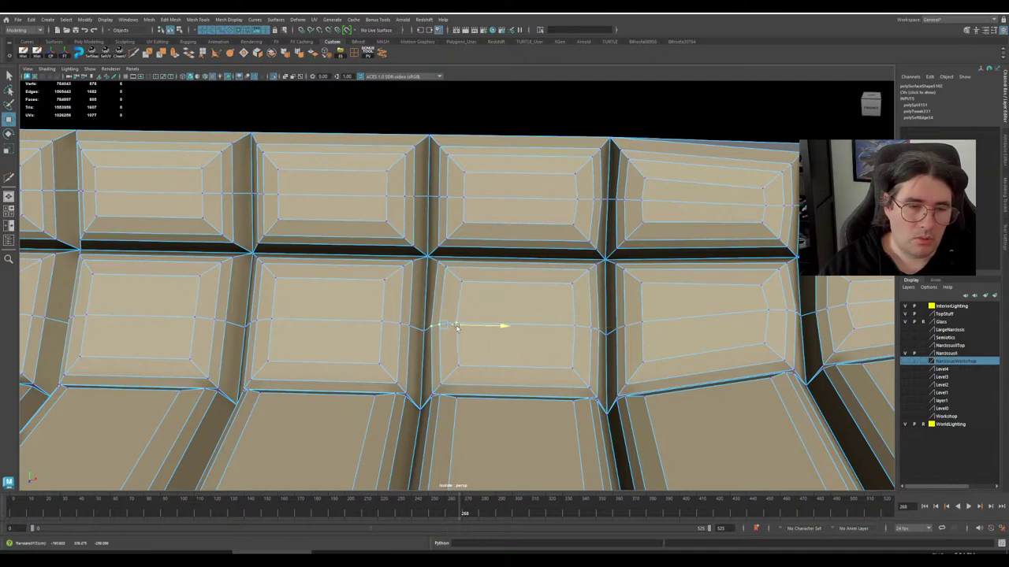
click(409, 325)
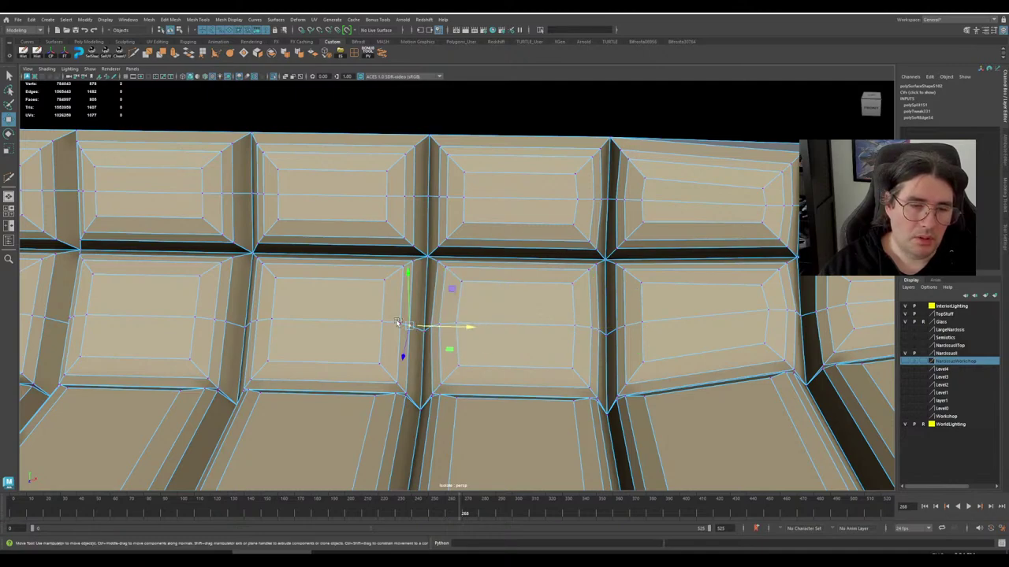
drag(413, 325, 419, 325)
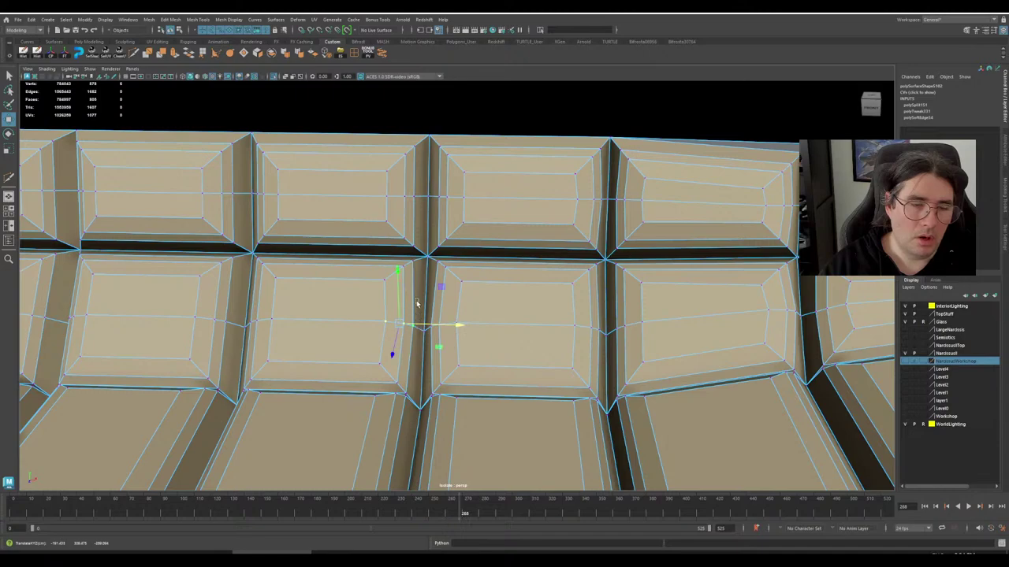
- Round the upper-row cushions at the next two seams away from the tapered end by moving their middle side vertices outward
alt+middle_drag(398, 355, 461, 439)
scroll(470, 280, up, 3)
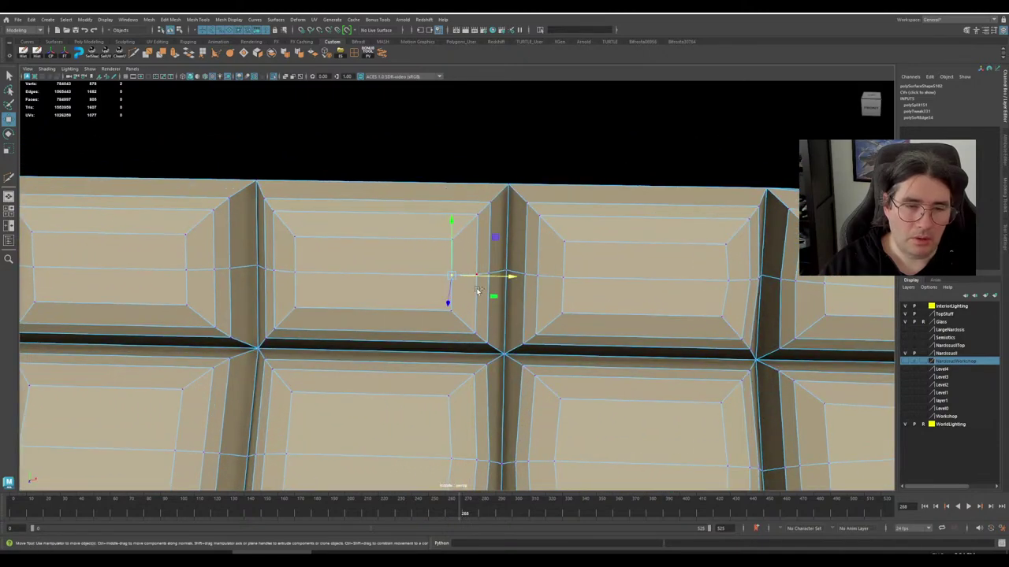
drag(499, 276, 530, 295)
middle_drag(544, 294, 573, 289)
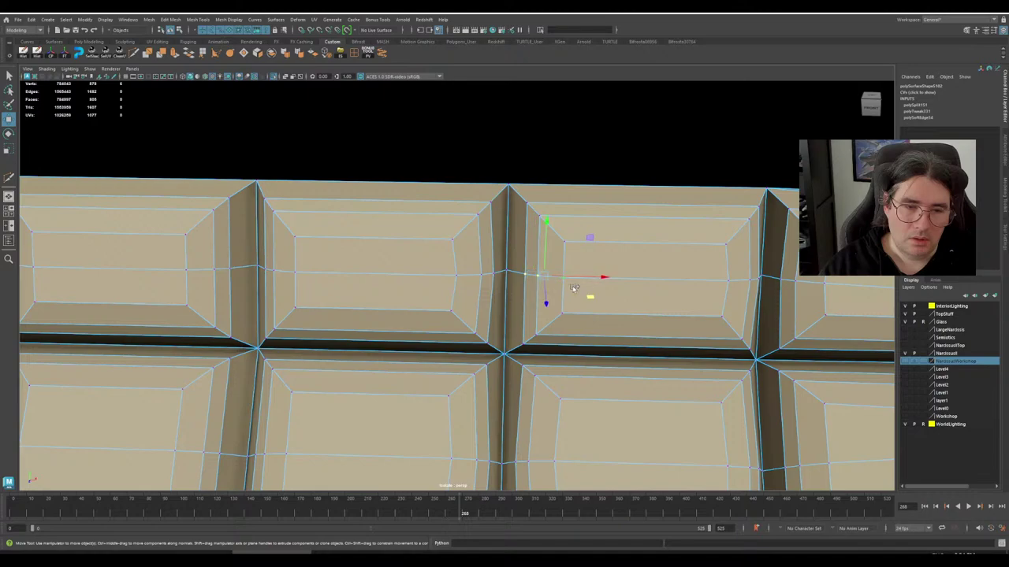
drag(587, 279, 571, 277)
scroll(493, 289, down, 2)
alt+middle_drag(490, 291, 697, 293)
click(562, 273)
middle_drag(561, 273, 470, 274)
drag(497, 270, 502, 272)
- Shift the middle side vertices of the lower-row cushions below outward along the row, giving their short sides a slight bulge
alt+middle_drag(471, 398, 500, 331)
drag(513, 352, 573, 347)
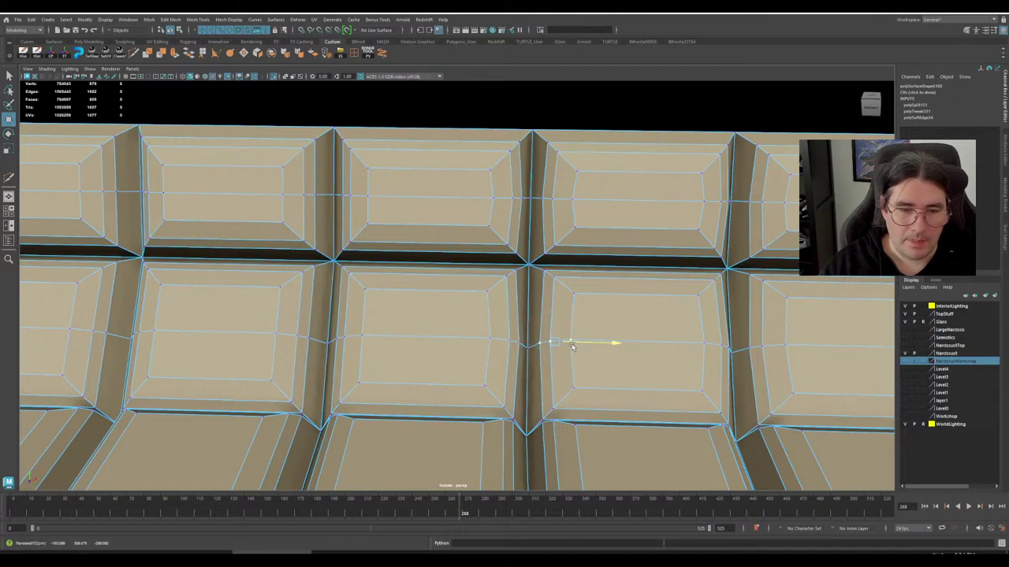
alt+middle_drag(532, 361, 591, 341)
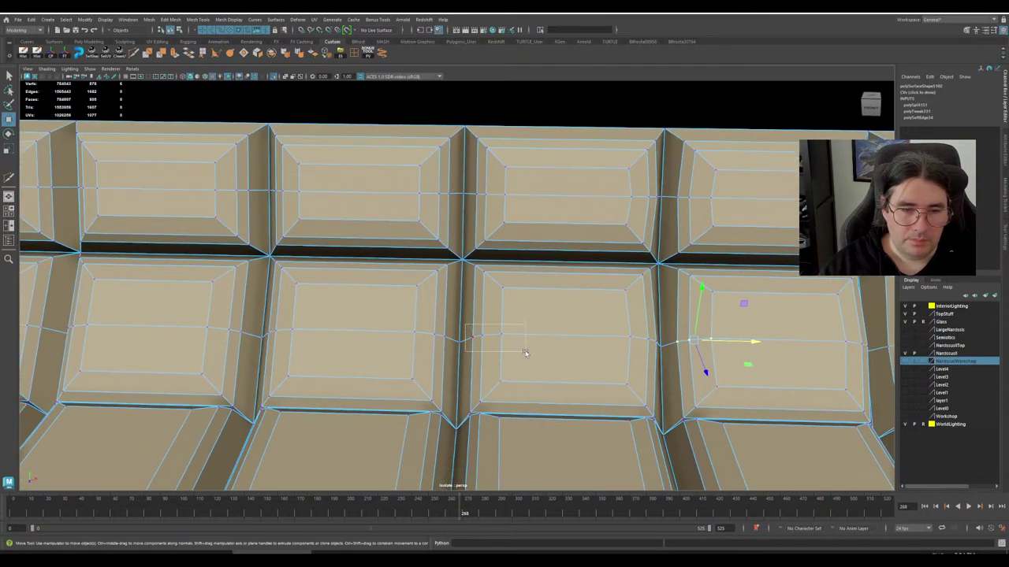
drag(525, 353, 507, 339)
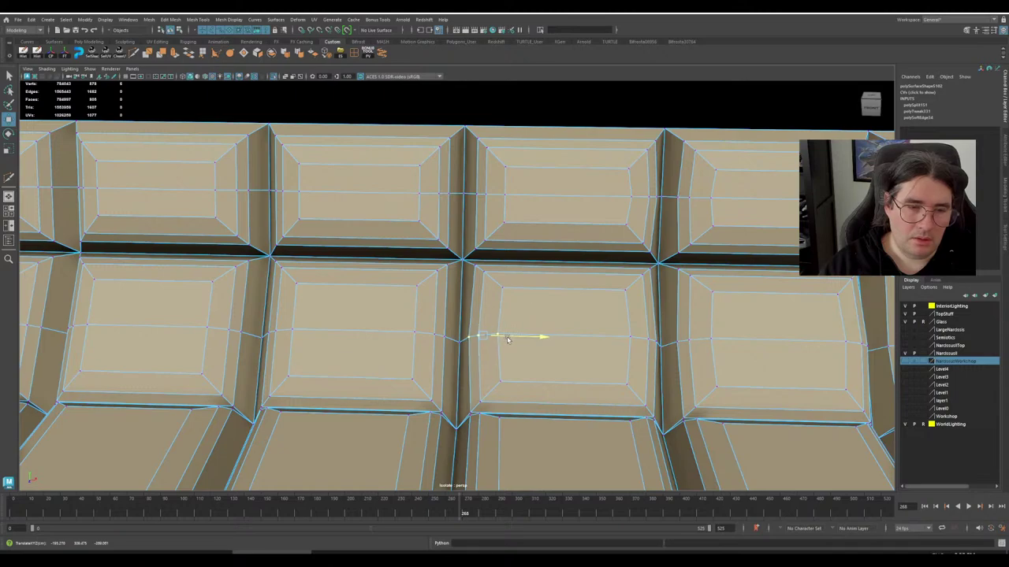
drag(412, 328, 462, 336)
- Bulge the cushion sides at the following seams in both rows by moving their middle-loop vertices outward
drag(399, 182, 513, 200)
alt+middle_drag(513, 207, 635, 263)
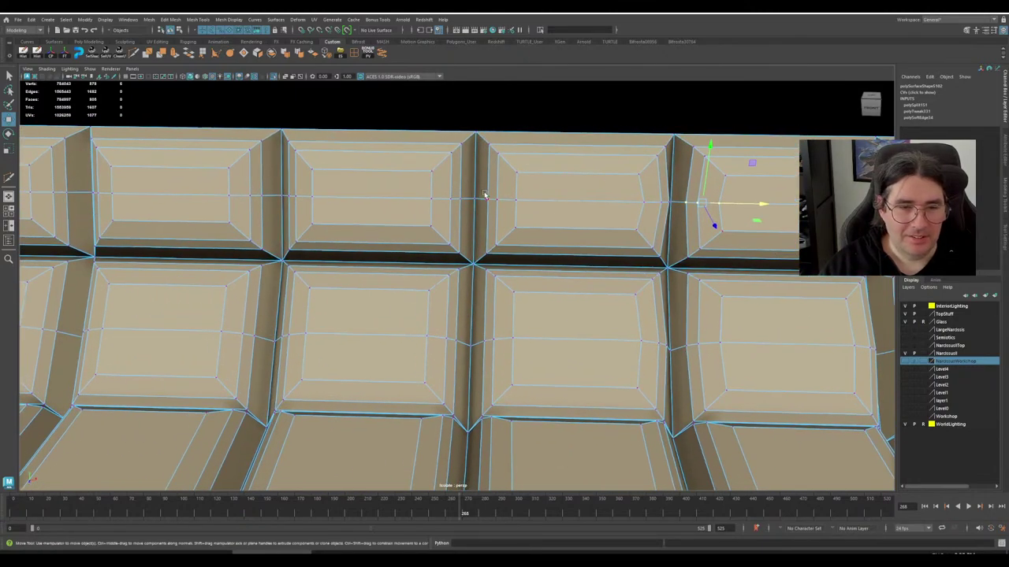
drag(536, 209, 477, 200)
drag(423, 323, 512, 340)
alt+middle_drag(363, 351, 569, 339)
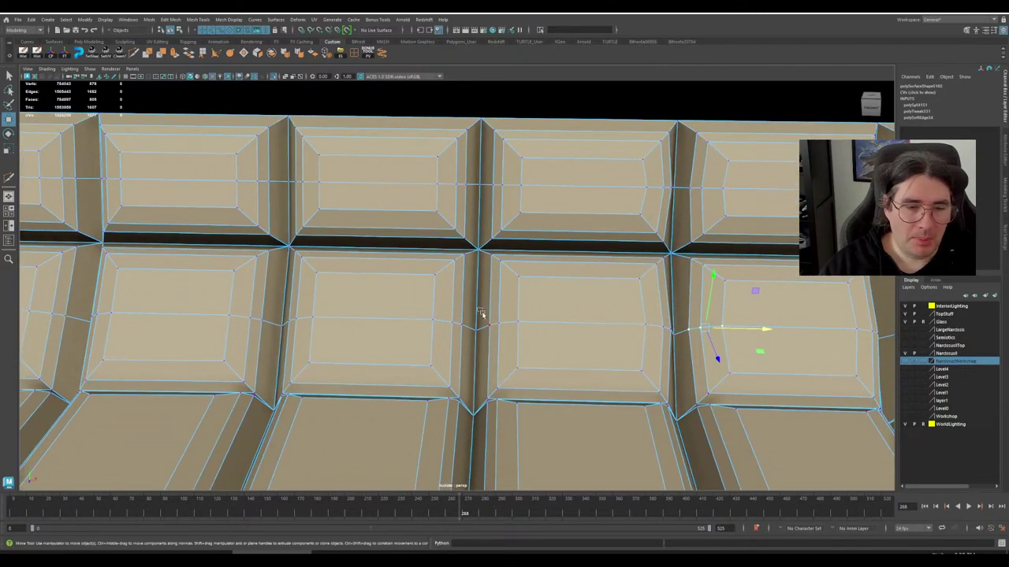
drag(543, 332, 519, 325)
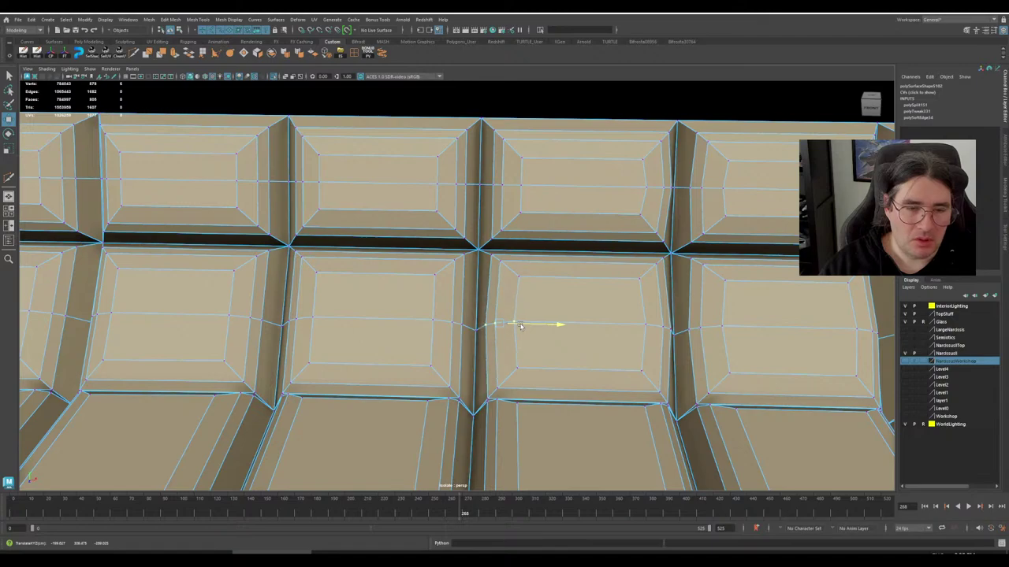
drag(406, 305, 478, 324)
- Continue bowing the short sides farther from the tapered end, moving the upper-row and then the lower-row middle vertices toward the seams
drag(433, 183, 532, 186)
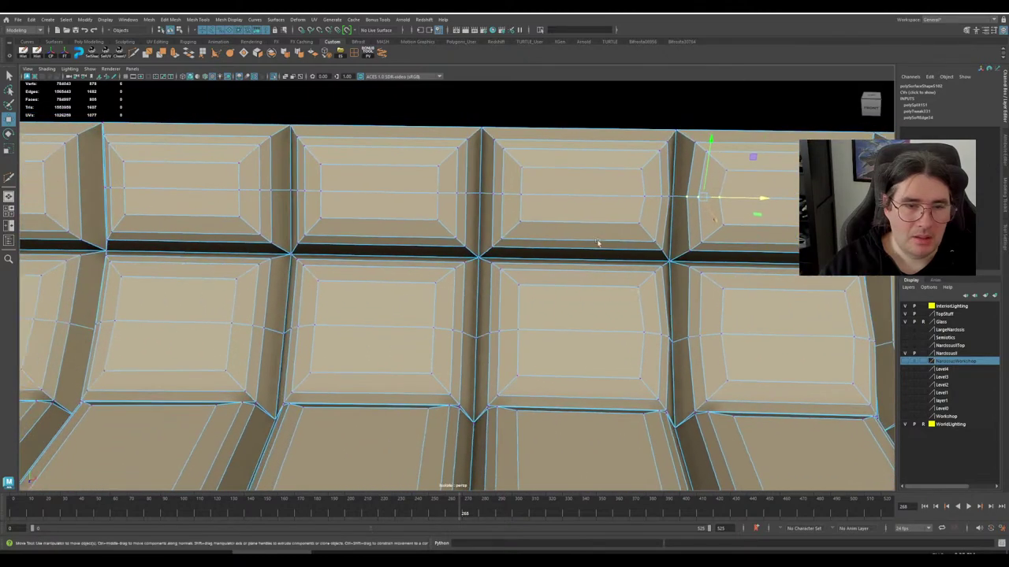
drag(506, 192, 483, 196)
drag(418, 319, 522, 332)
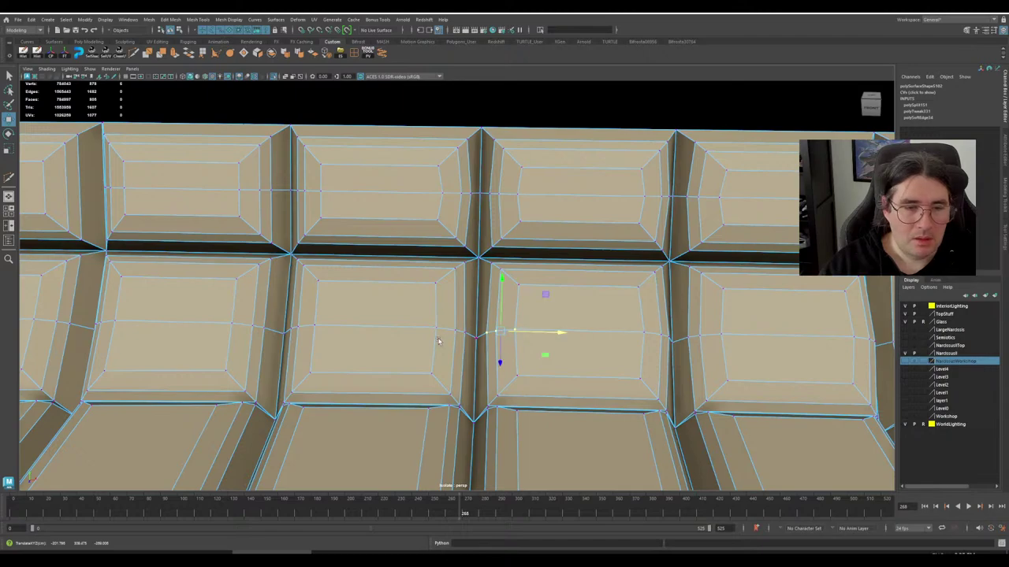
alt+middle_drag(439, 340, 641, 334)
drag(538, 336, 519, 322)
drag(420, 305, 483, 321)
- Move the middle side vertices outward on the last upper-row cushions crossed by the new edge loop
drag(422, 169, 516, 189)
click(477, 183)
alt+middle_drag(434, 243, 588, 228)
drag(456, 167, 497, 175)
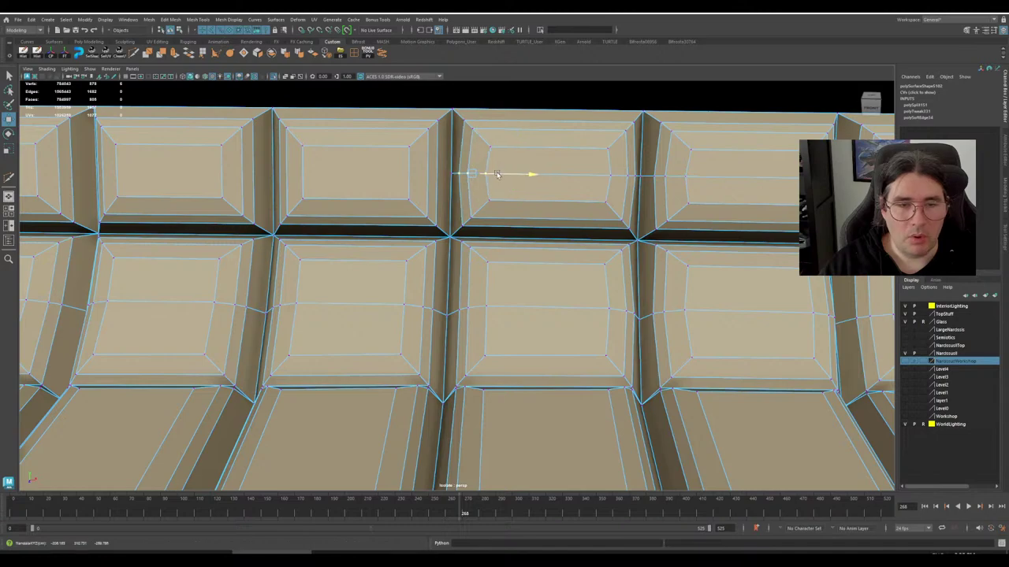
- Bow the short sides of the lower-row cushions beyond the upper loop's end by moving their middle vertices outward
alt+middle_drag(438, 197, 558, 175)
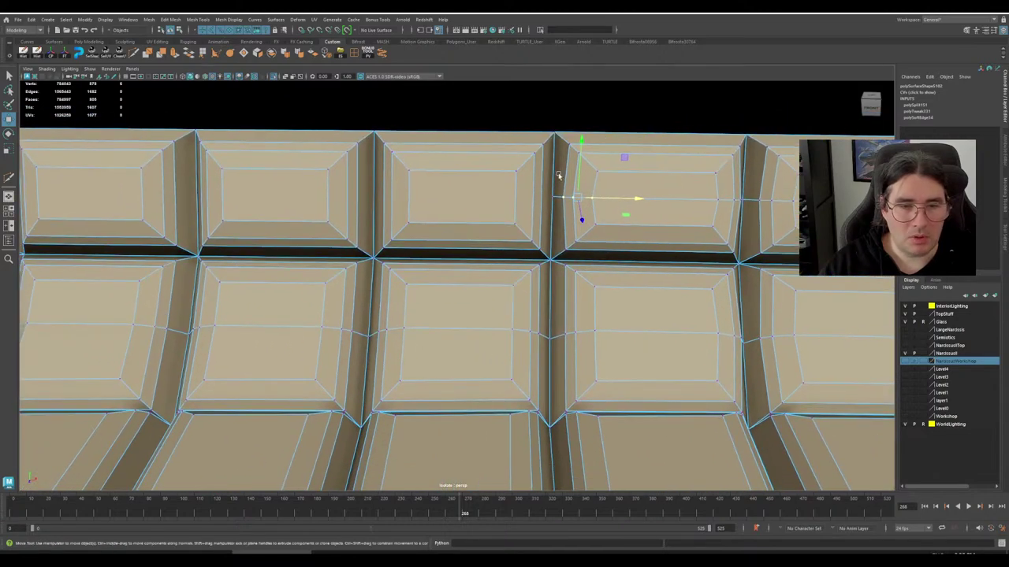
alt+middle_drag(640, 288, 561, 252)
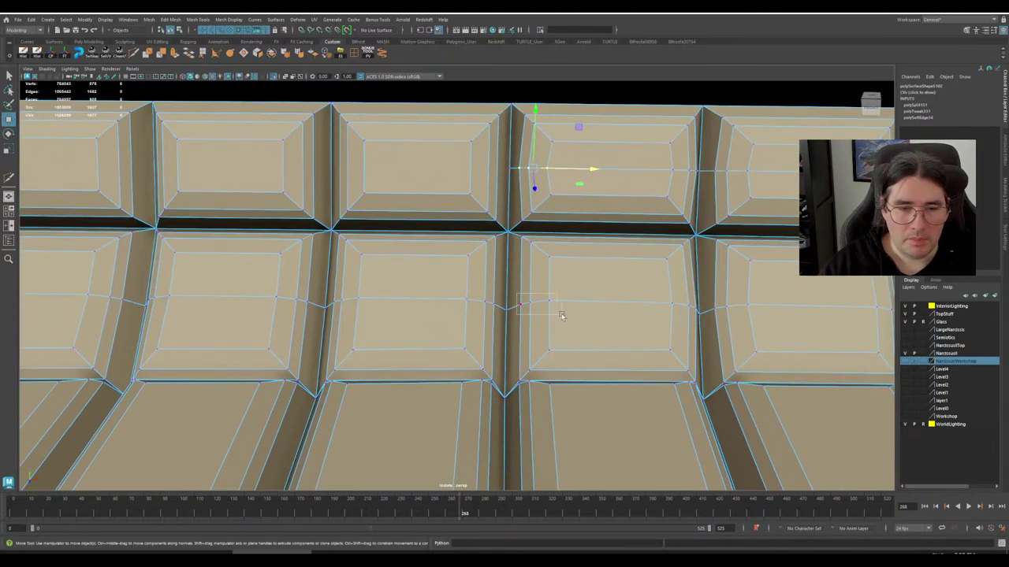
drag(561, 315, 562, 317)
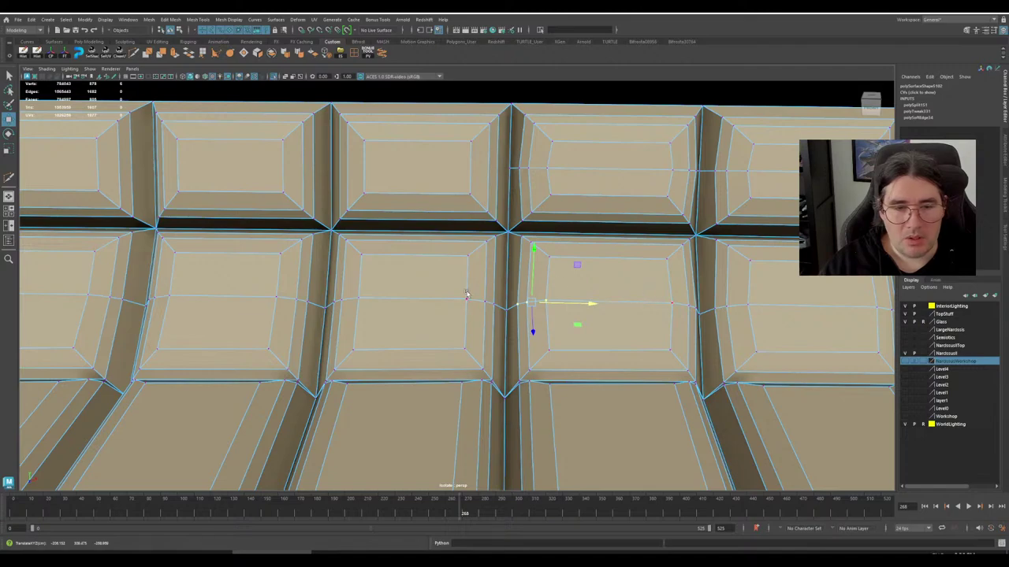
drag(503, 309, 502, 309)
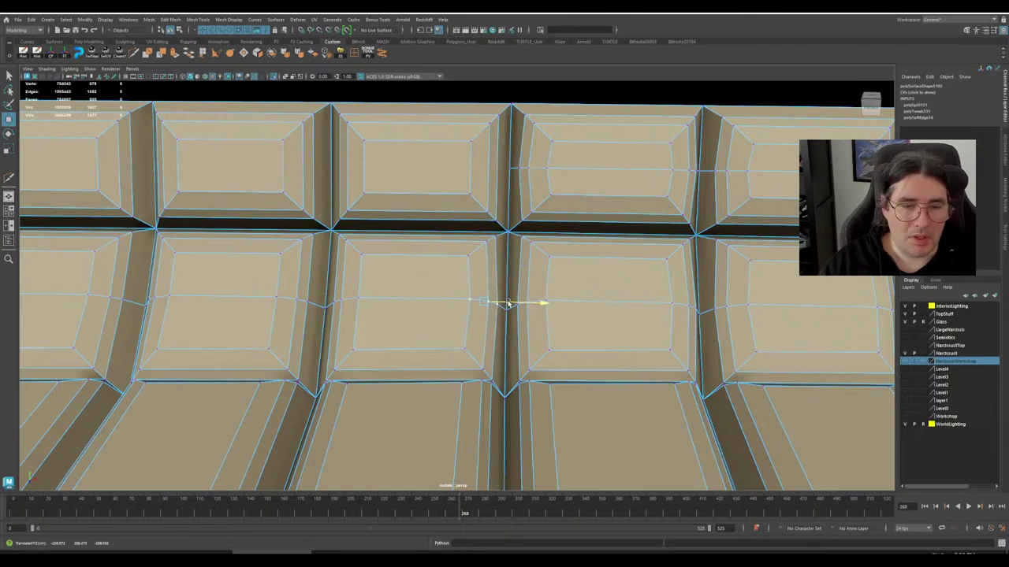
drag(329, 294, 517, 323)
drag(560, 352, 559, 332)
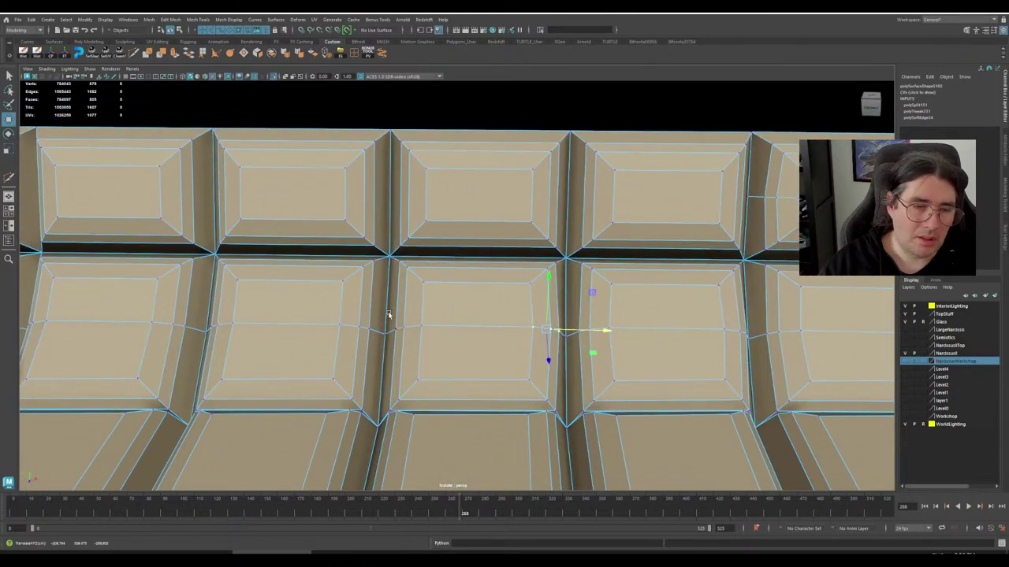
drag(388, 315, 376, 338)
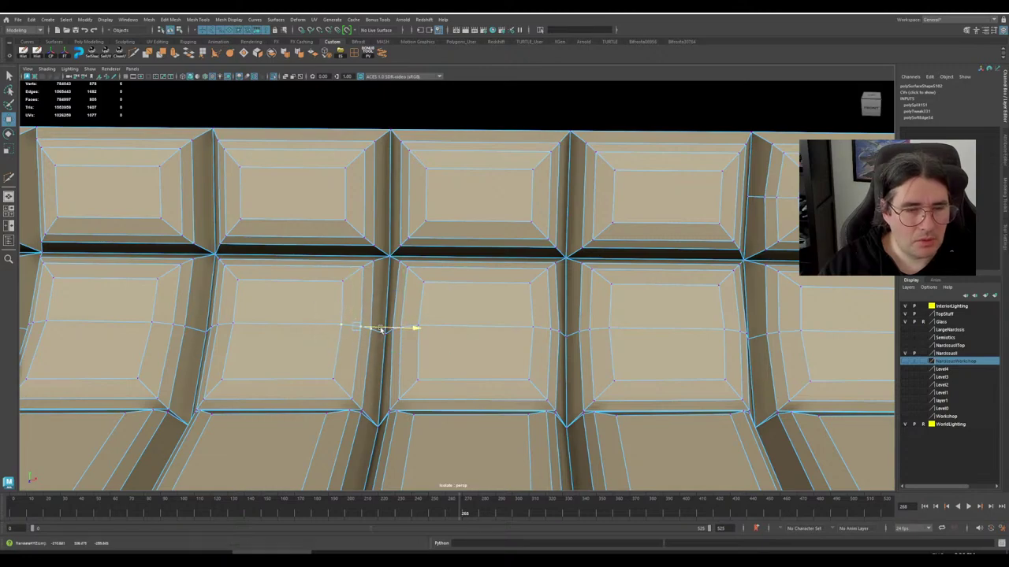
- Bow the short sides of the next lower-row cushions toward the wide end by moving their middle-loop vertices toward the seams
alt+middle_drag(380, 331, 549, 341)
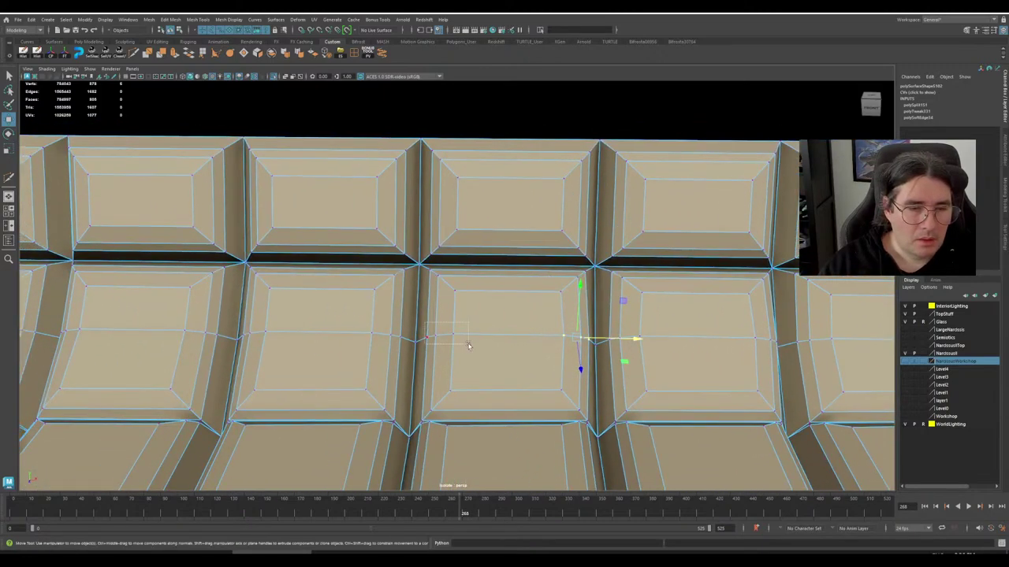
drag(469, 345, 459, 339)
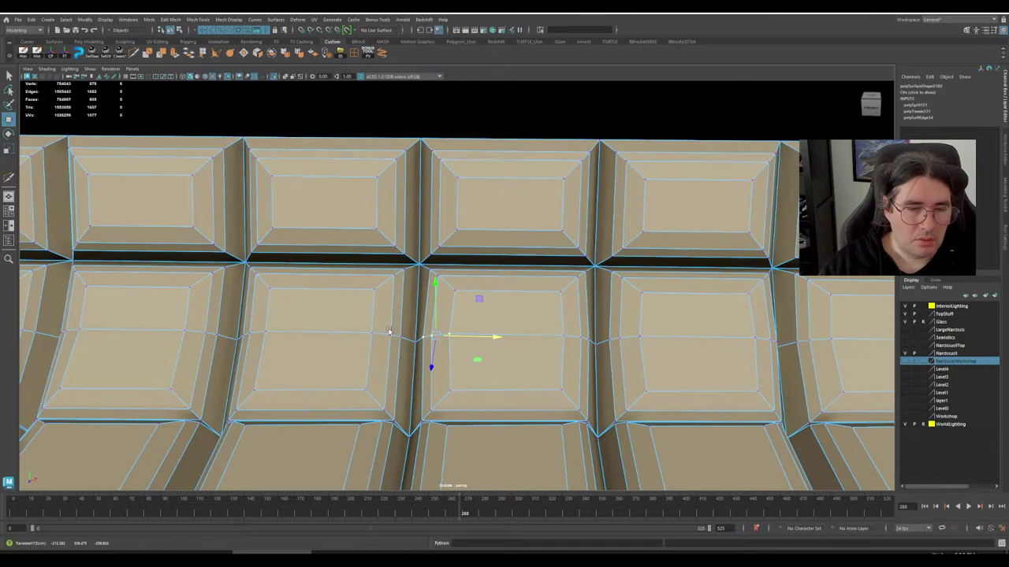
drag(355, 322, 409, 339)
alt+middle_drag(348, 339, 636, 338)
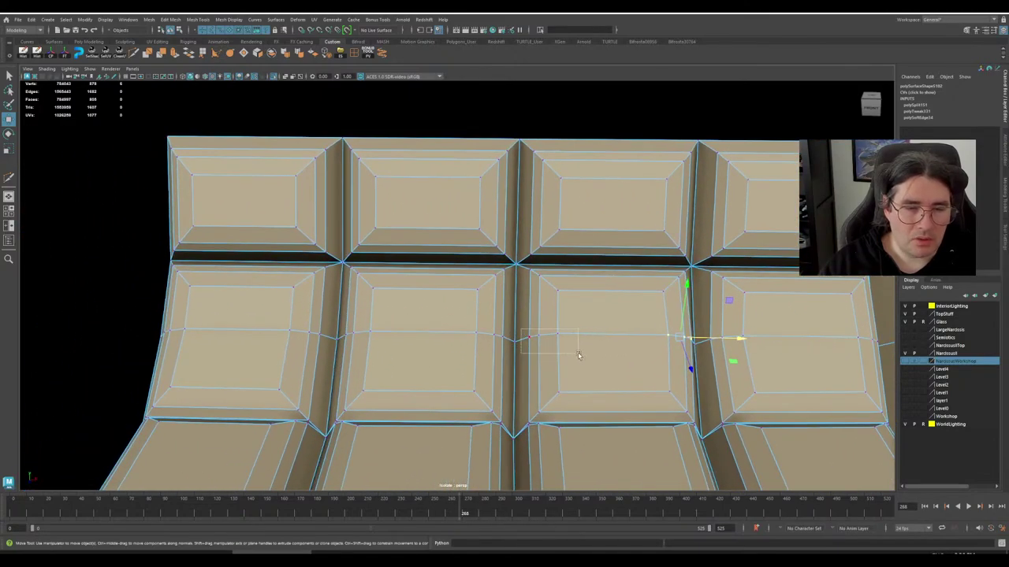
drag(578, 355, 558, 339)
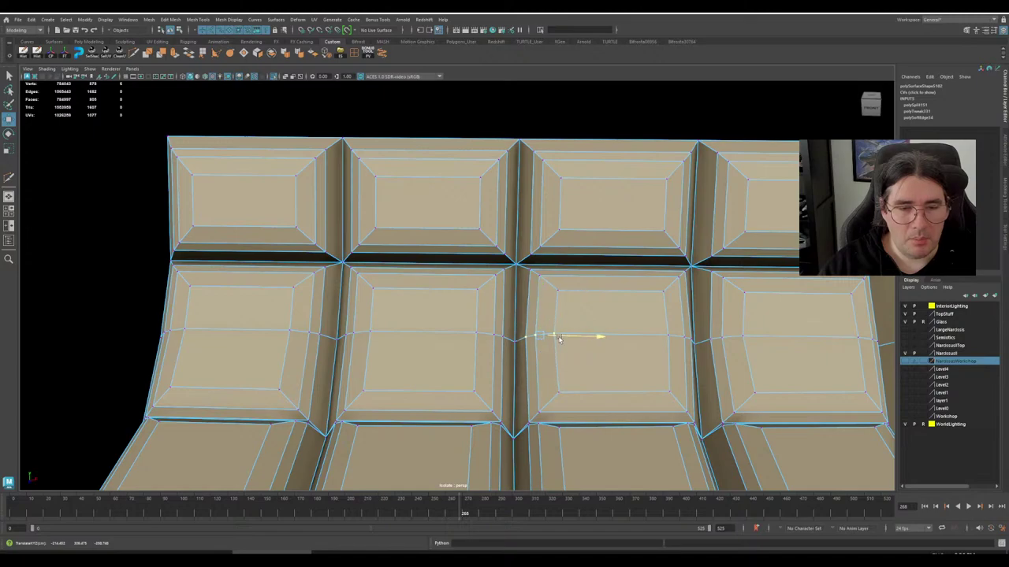
- Finish bowing the lower-row cushions up to the wide end, including the outer side of the last cushion
drag(454, 320, 511, 337)
drag(340, 328, 375, 337)
drag(289, 317, 331, 334)
alt+middle_drag(334, 334, 662, 348)
drag(501, 333, 533, 348)
- Insert a lengthwise edge loop through the middle of the remaining upper-row cushions up to the wide end
scroll(668, 223, down, 2)
alt+middle_drag(674, 244, 238, 268)
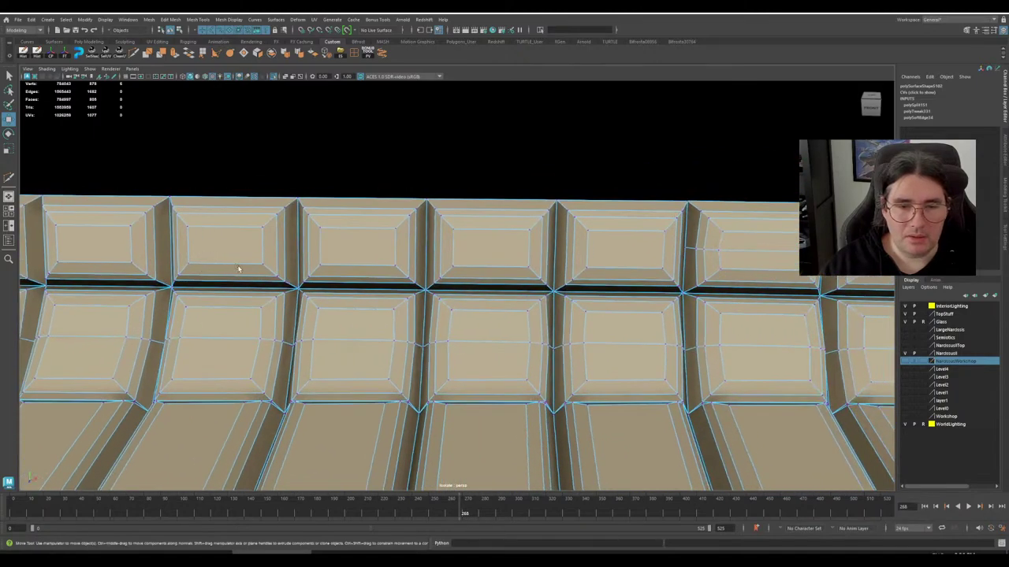
scroll(316, 279, down, 4)
click(134, 52)
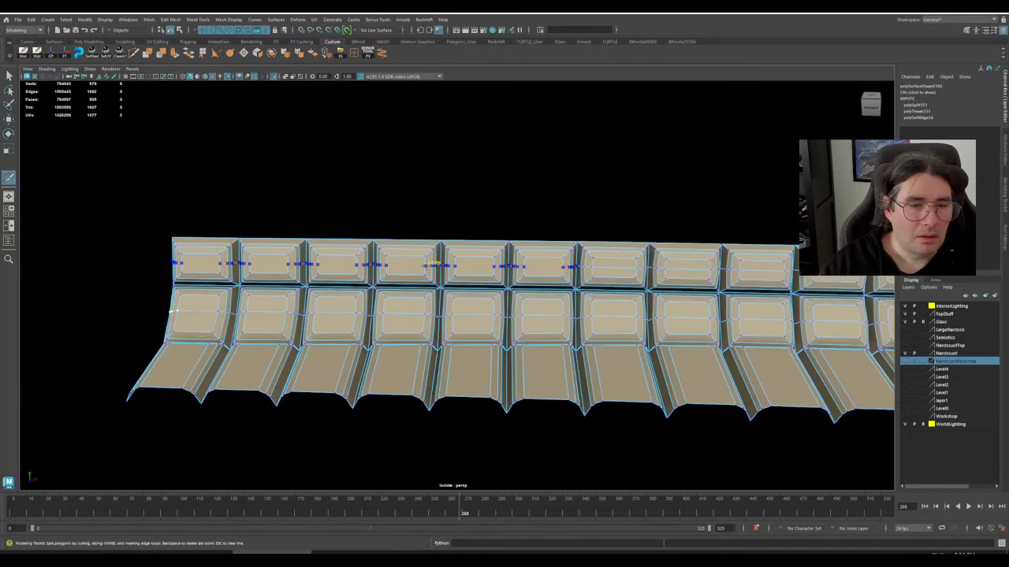
ctrl+click(369, 266)
scroll(473, 276, up, 10)
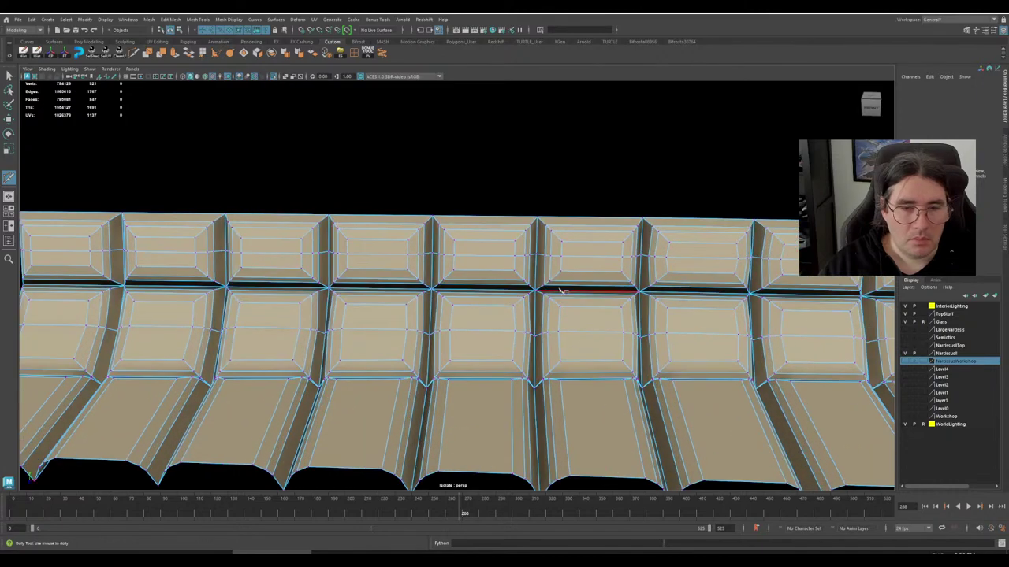
scroll(504, 268, up, 3)
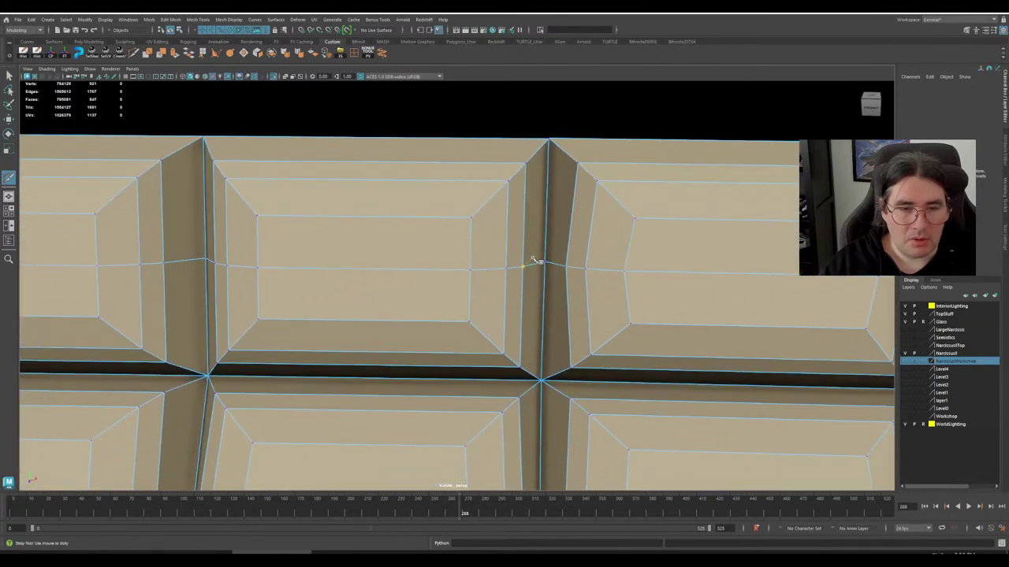
- Bulge the first upper-row cushions crossed by the new loop by moving their middle side vertices toward the seams
scroll(520, 264, down, 2)
scroll(484, 276, up, 2)
key(w)
right_drag(486, 265, 468, 272)
drag(526, 287, 523, 272)
alt+middle_drag(292, 284, 550, 285)
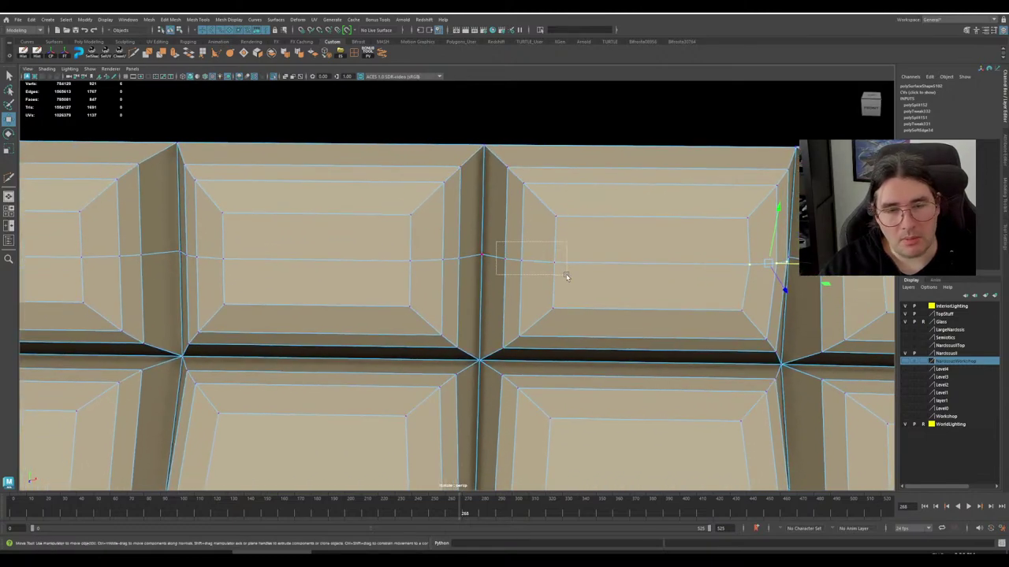
drag(566, 276, 557, 264)
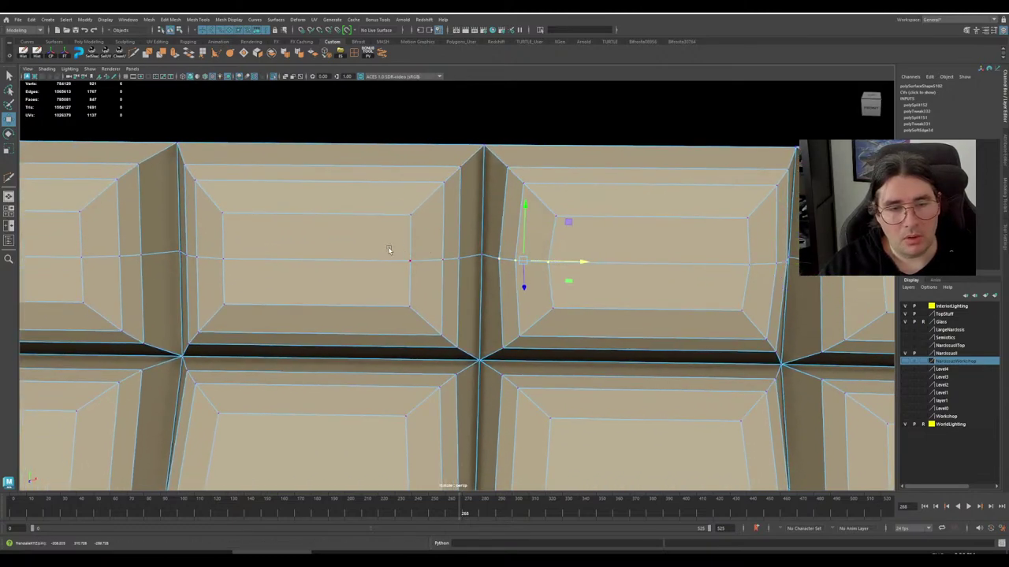
drag(392, 249, 473, 278)
drag(470, 263, 476, 264)
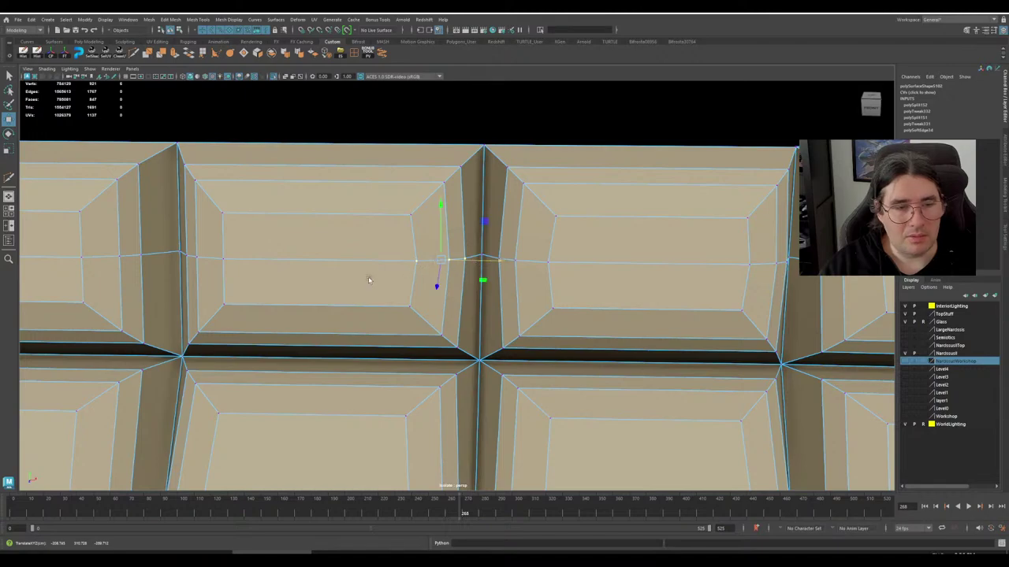
- Continue along the upper row, moving the middle vertices of the following cushions' short sides outward toward the seams
alt+middle_drag(369, 279, 683, 268)
drag(504, 230, 560, 249)
drag(412, 229, 487, 248)
scroll(322, 283, up, 1)
alt+middle_drag(321, 282, 686, 273)
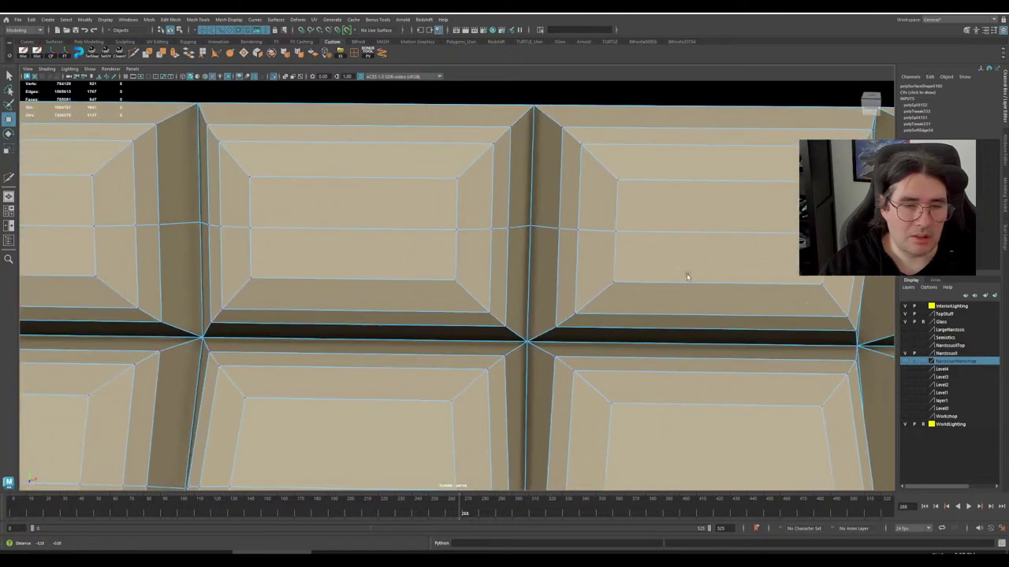
drag(540, 213, 612, 233)
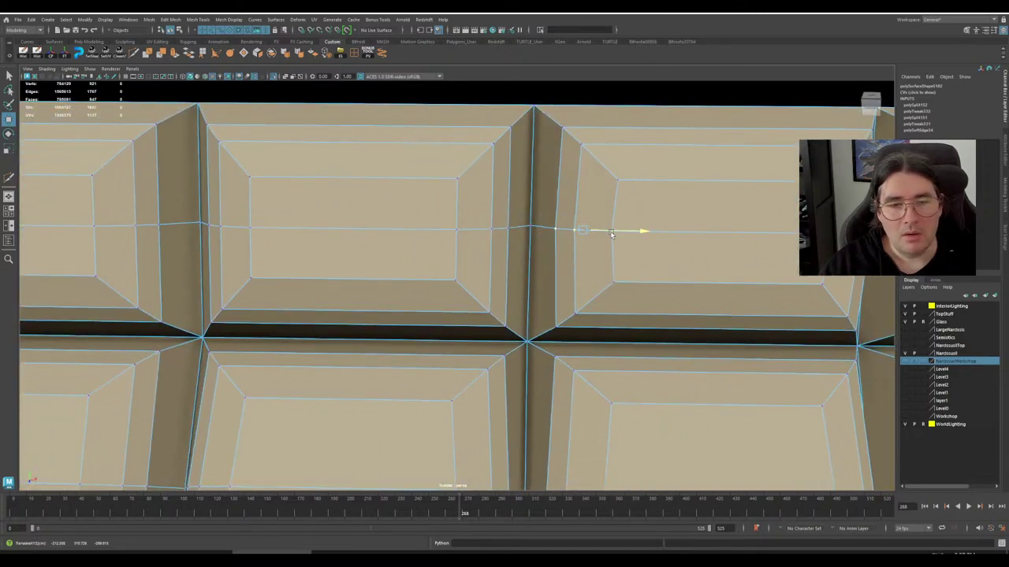
drag(432, 214, 520, 233)
- Bow the short sides of the last upper-row cushions at the wide end, including the final cushion's outer side
alt+middle_drag(276, 278, 577, 271)
drag(494, 195, 558, 219)
drag(381, 202, 479, 221)
alt+middle_drag(305, 257, 640, 250)
drag(593, 226, 593, 226)
drag(566, 211, 566, 213)
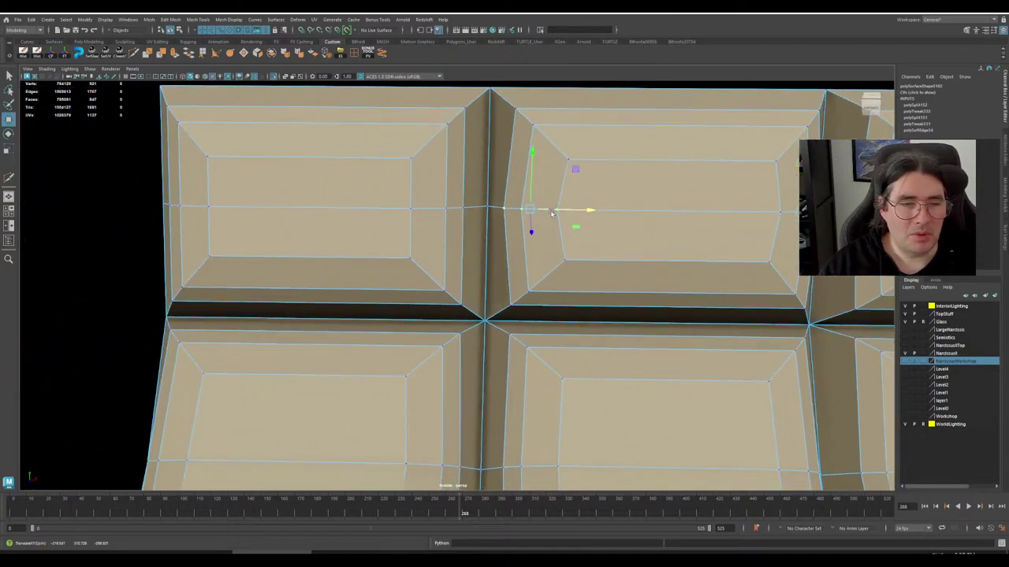
drag(393, 196, 474, 213)
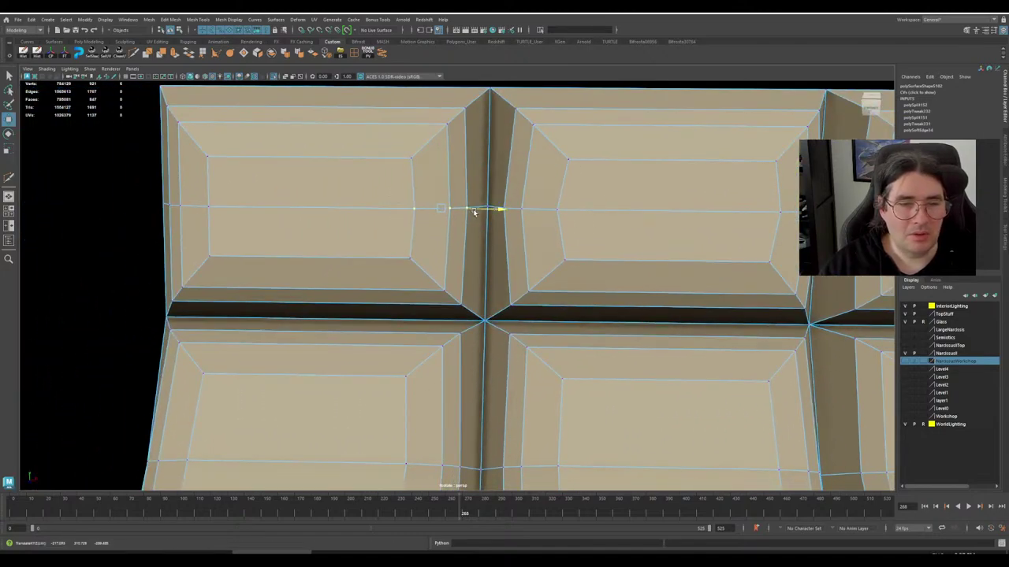
alt+drag(166, 193, 213, 230)
drag(312, 281, 288, 251)
- Align the move axis to side edges on an upper-row cushion near the tapered end and slide its converging inner corner vertices along the cushion
scroll(323, 243, down, 9)
scroll(331, 239, down, 3)
alt+middle_drag(418, 292, 227, 286)
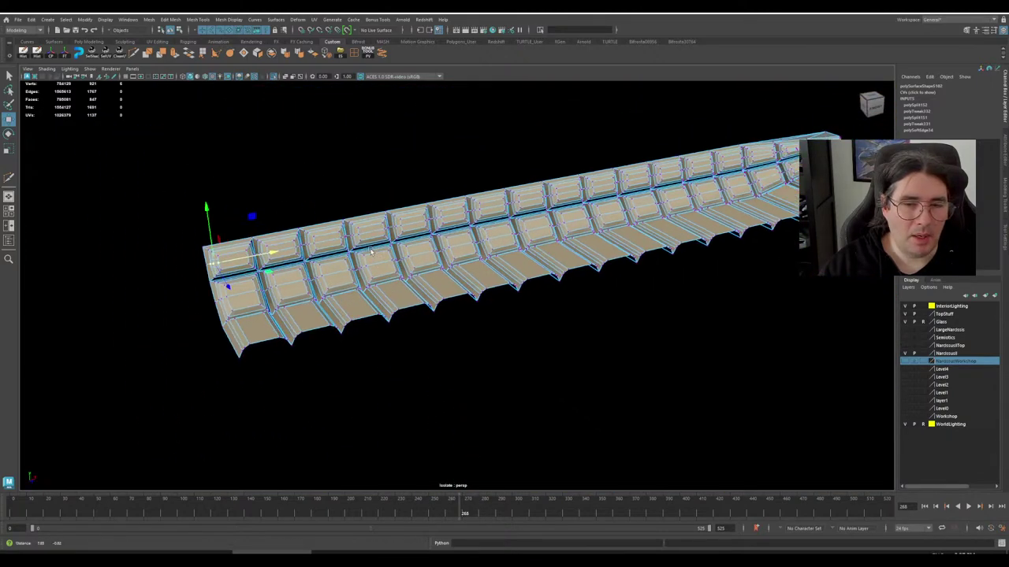
alt+drag(227, 286, 308, 284)
alt+middle_drag(481, 285, 347, 293)
scroll(348, 294, up, 3)
alt+drag(347, 294, 446, 274)
alt+middle_drag(446, 274, 607, 276)
alt+drag(607, 276, 521, 297)
alt+middle_drag(577, 300, 329, 298)
scroll(329, 298, up, 3)
alt+drag(329, 298, 494, 240)
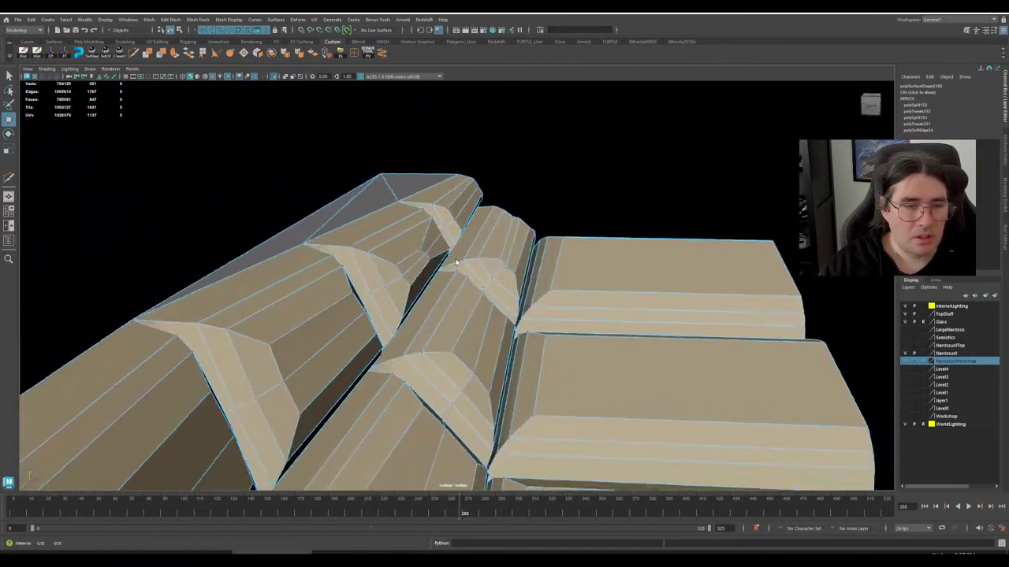
key(d)
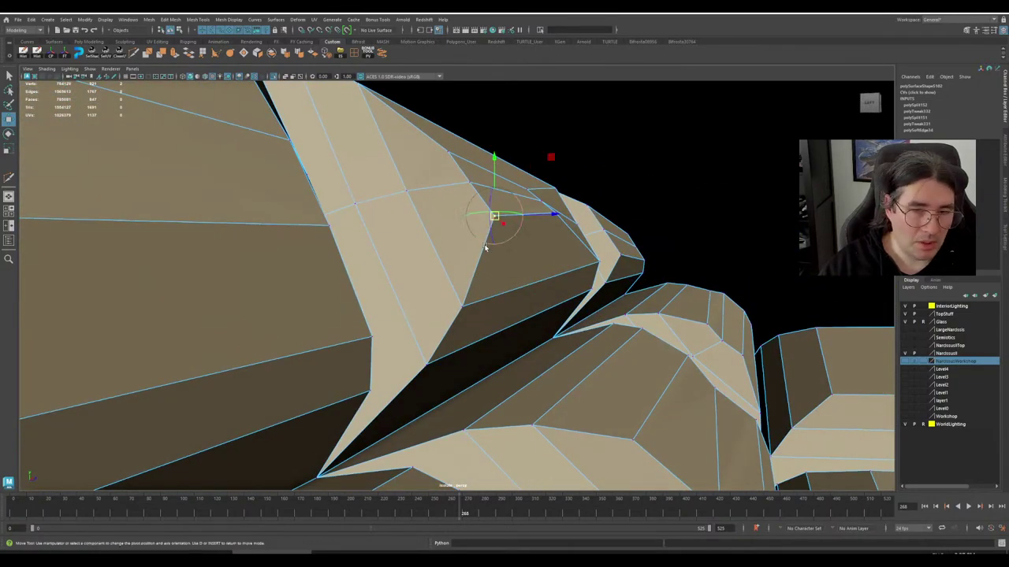
ctrl+click(481, 254)
drag(501, 204, 566, 203)
key(d)
click(581, 242)
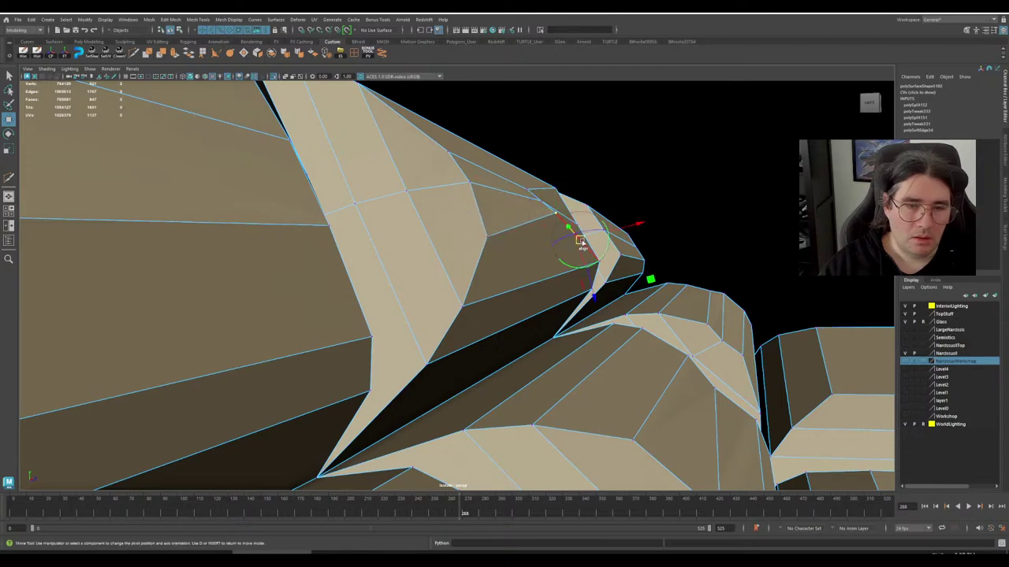
drag(566, 239, 484, 270)
- Bow that cushion's short side toward the seam and shift its converging inner vertices lengthwise toward the same side
scroll(579, 245, down, 5)
scroll(441, 274, up, 5)
mouse_move(412, 277)
alt+mouse_down()
mouse_move(417, 255)
mouse_move(418, 276)
alt+mouse_up()
drag(582, 273, 640, 269)
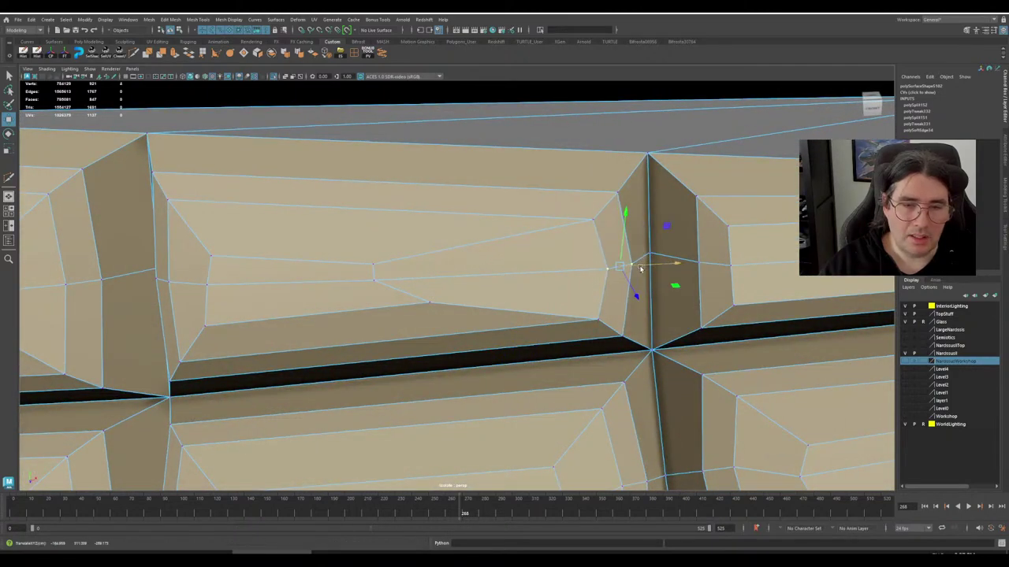
click(383, 276)
drag(416, 276, 477, 277)
click(377, 263)
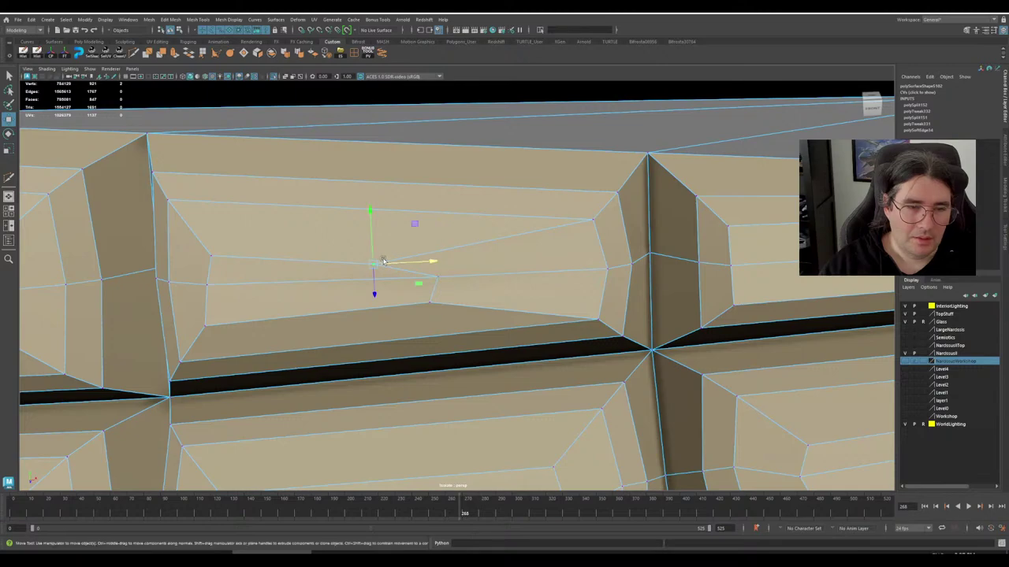
drag(375, 263, 474, 247)
click(296, 251)
- Reposition the inner vertex pair of the upper-row cushion near the tapered end to follow its curved side profile
alt+drag(337, 269, 266, 263)
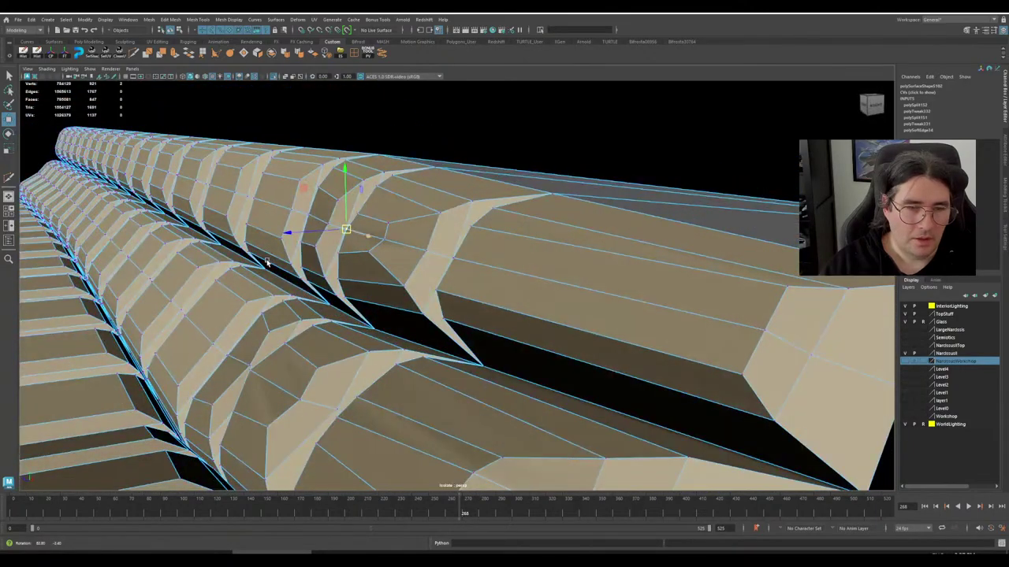
click(385, 239)
alt+drag(411, 251, 390, 224)
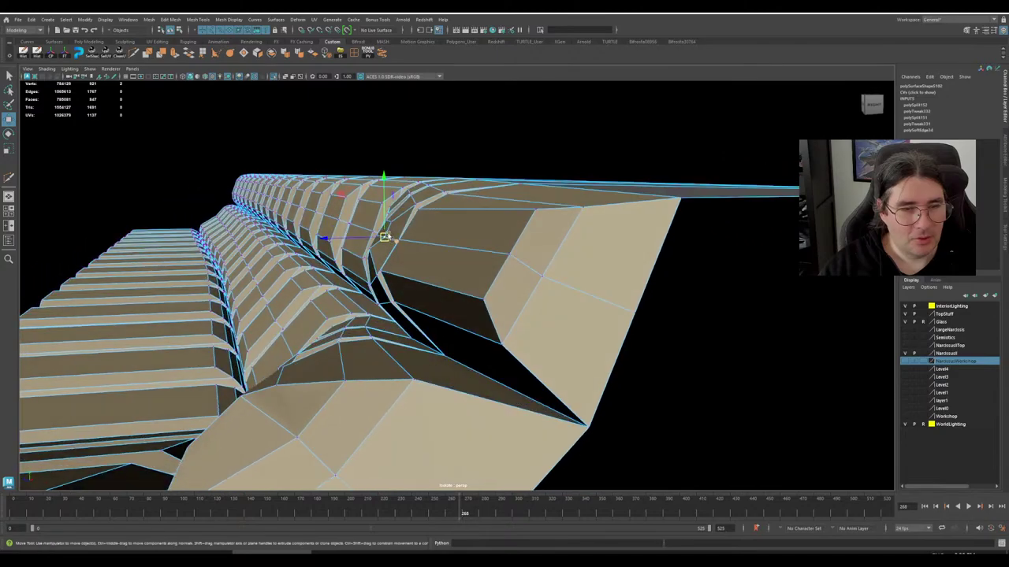
drag(391, 208, 396, 251)
click(384, 239)
click(536, 253)
scroll(457, 260, down, 3)
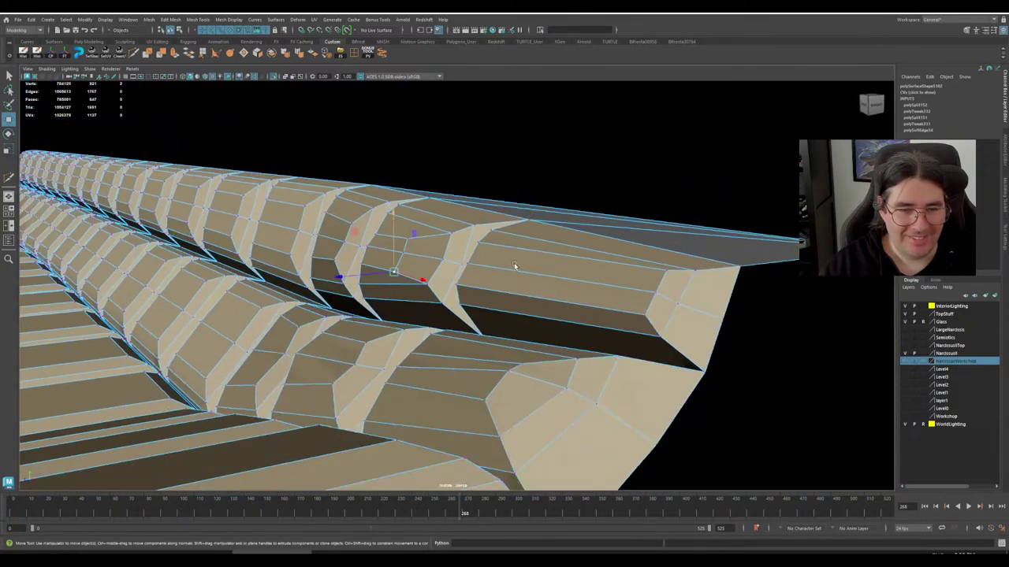
alt+middle_drag(515, 266, 423, 265)
scroll(423, 265, up, 2)
alt+drag(423, 265, 515, 241)
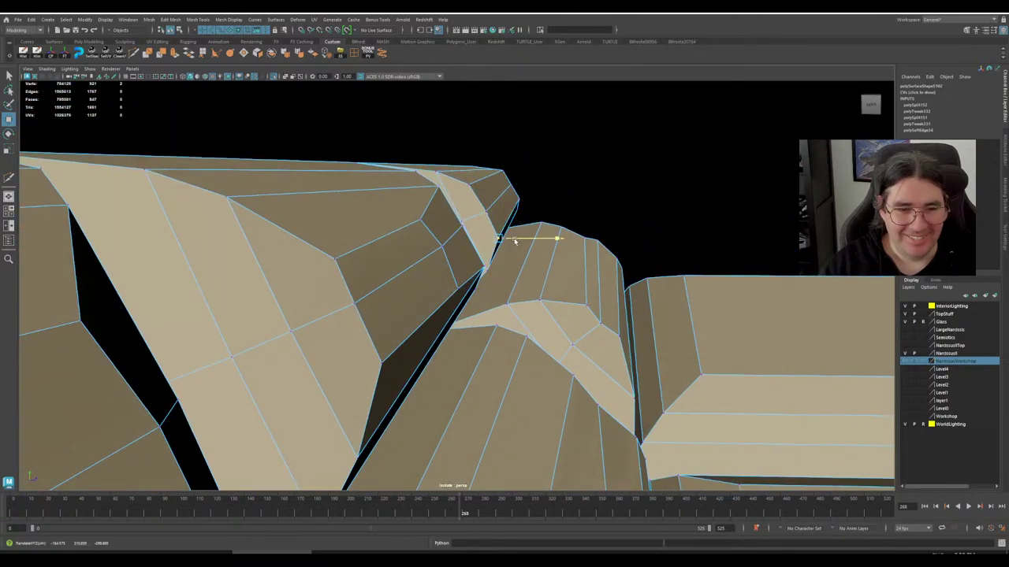
middle_drag(518, 220, 530, 201)
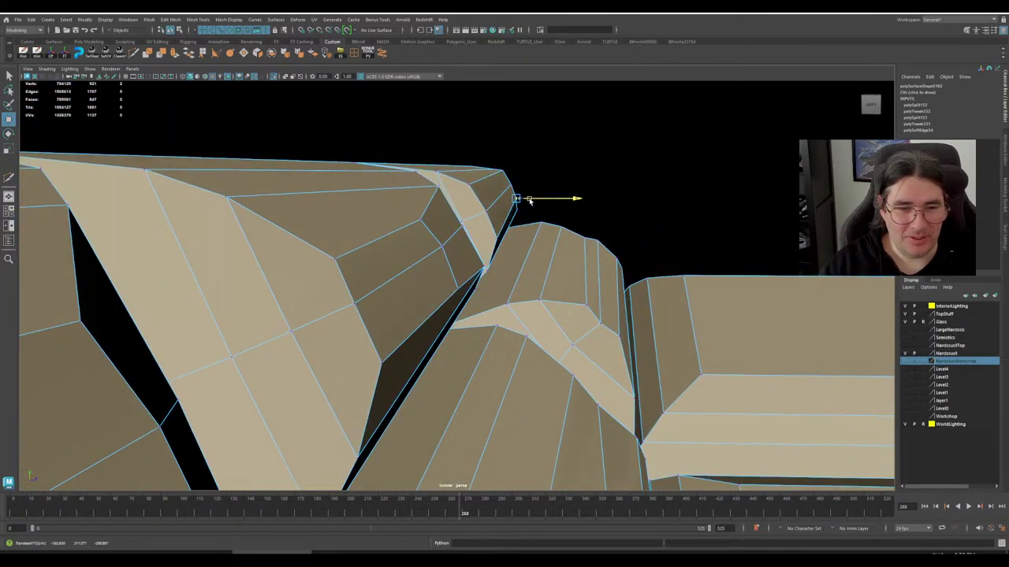
drag(529, 201, 528, 202)
scroll(583, 237, down, 3)
- Return the padding strip to object mode and exit isolation to show the complete sleep pod
click(601, 234)
scroll(552, 264, down, 4)
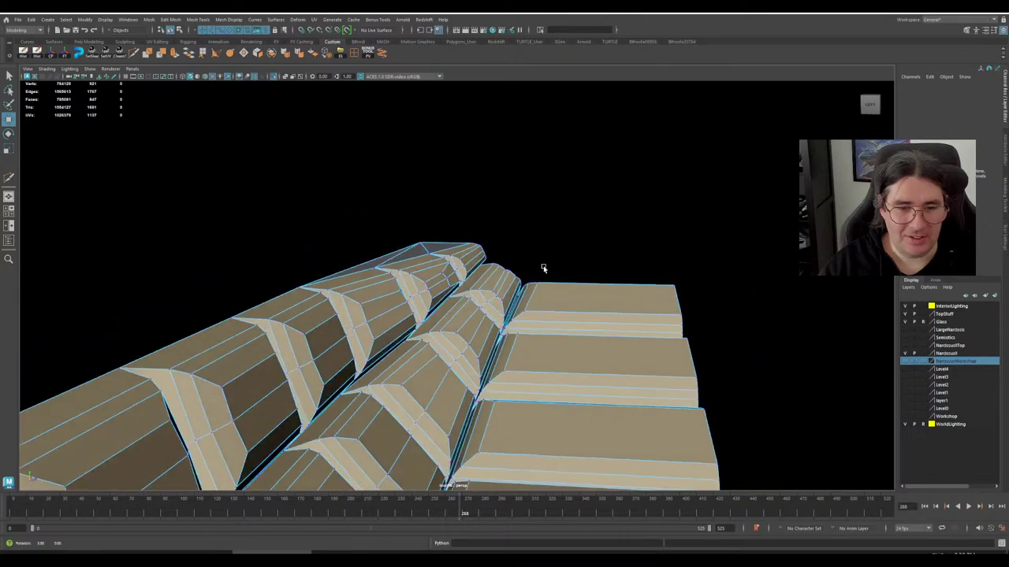
alt+drag(543, 268, 490, 285)
scroll(411, 260, down, 8)
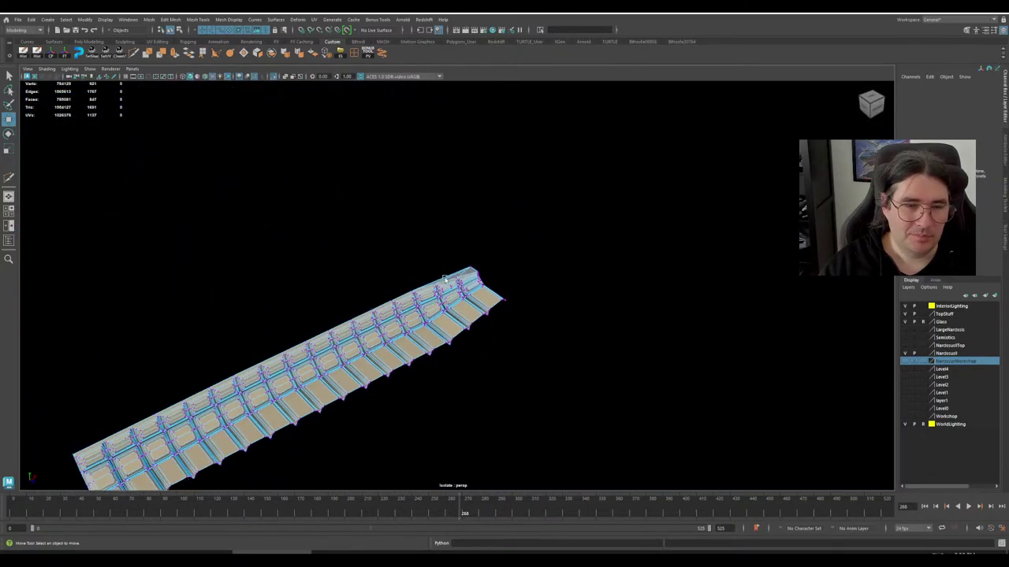
alt+middle_drag(386, 314, 539, 214)
right_drag(539, 214, 584, 204)
click(615, 313)
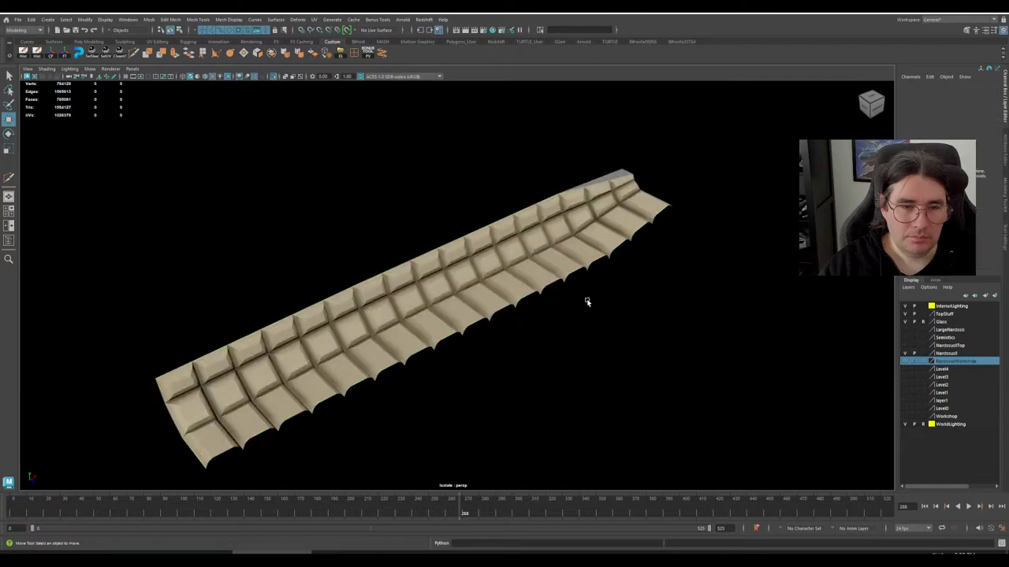
alt+drag(588, 301, 550, 327)
key(ctrl+1)
scroll(541, 309, down, 5)
alt+middle_drag(507, 304, 532, 279)
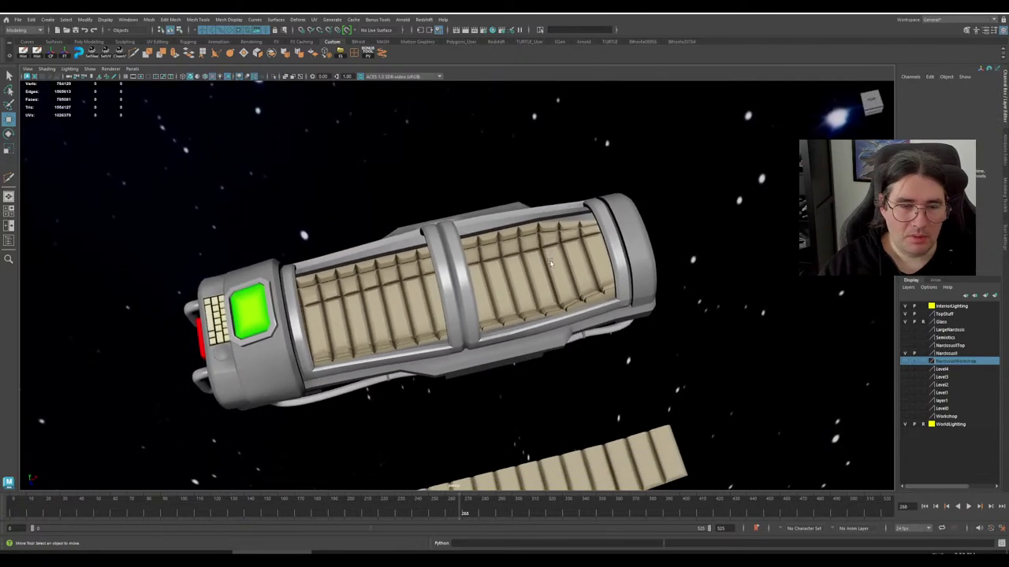
- Examine the rounded padding inside the complete pod from above and from the sides, checking it against the glass canopy
scroll(532, 280, up, 2)
alt+drag(532, 279, 586, 284)
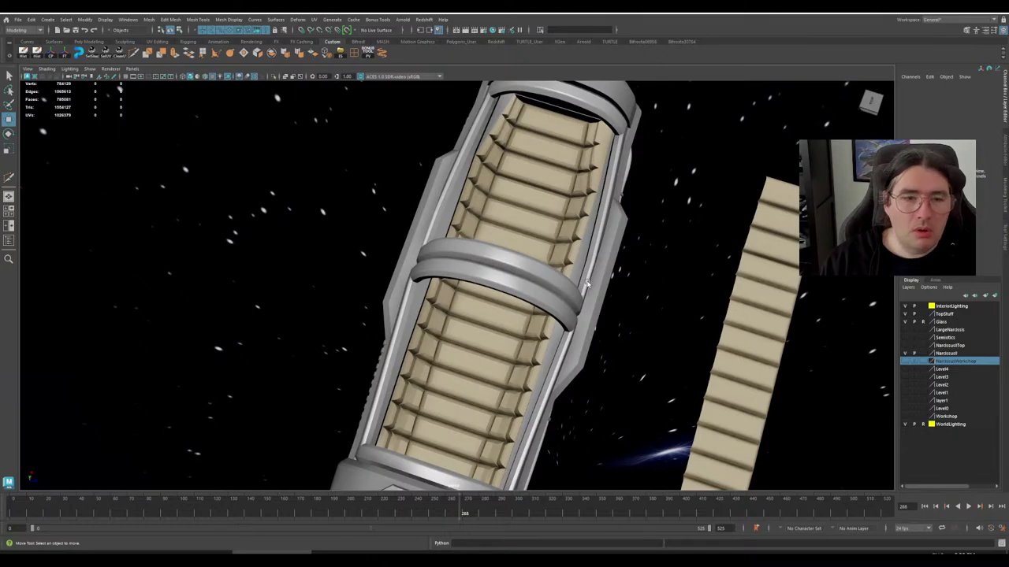
alt+drag(554, 274, 540, 294)
scroll(544, 322, up, 5)
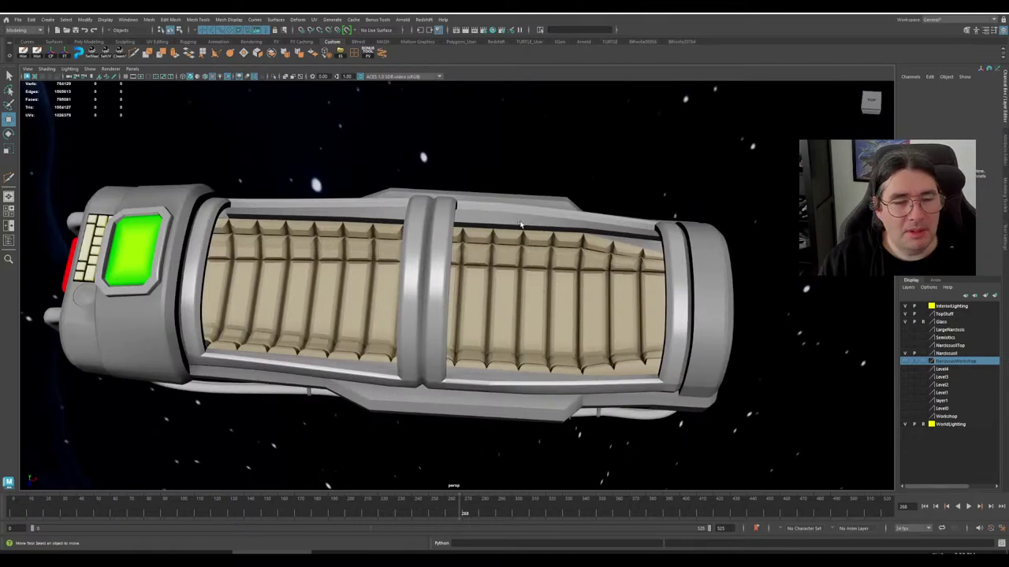
click(410, 223)
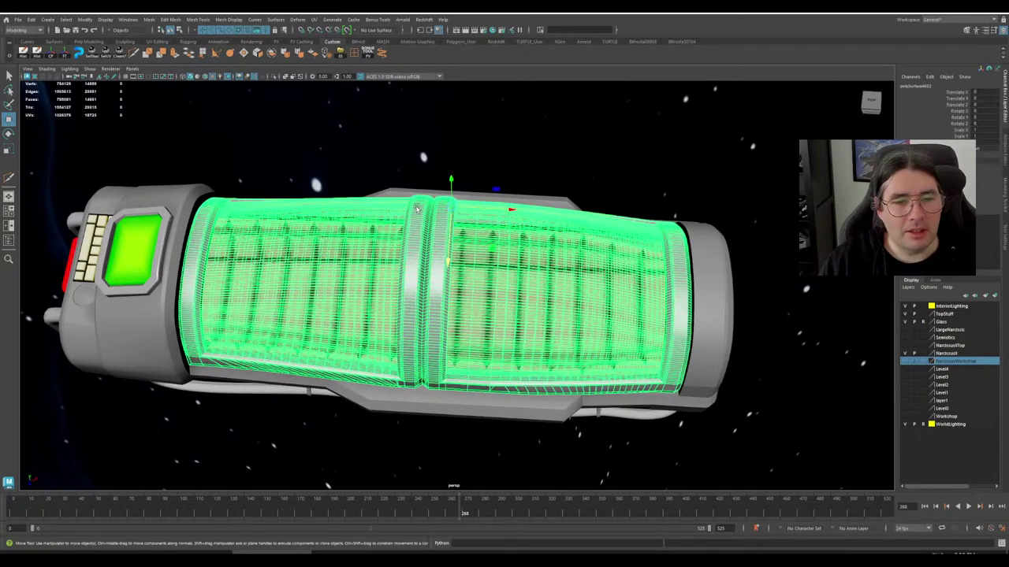
scroll(513, 224, down, 3)
alt+drag(513, 231, 572, 206)
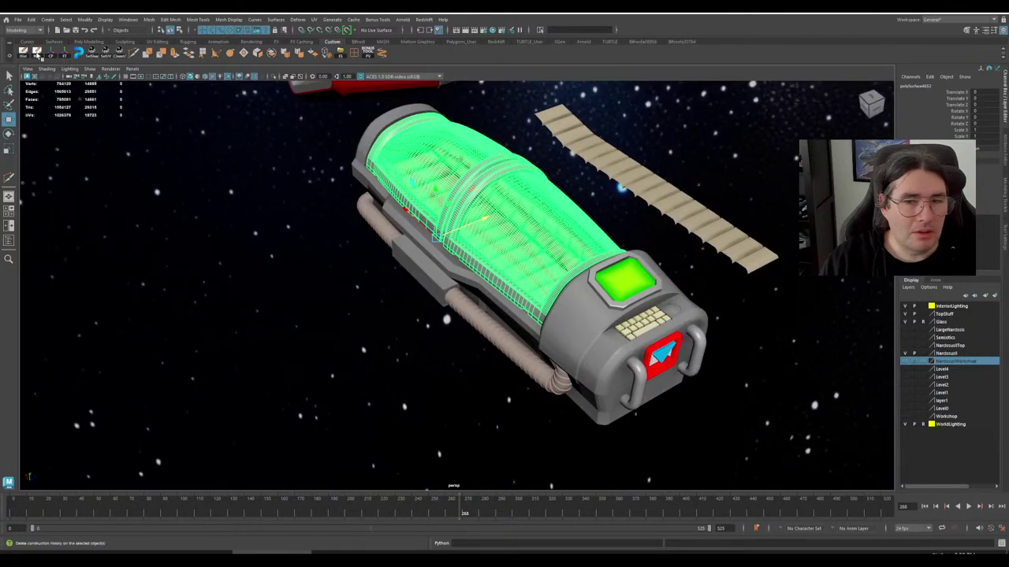
click(414, 347)
scroll(512, 338, up, 3)
alt+drag(516, 339, 437, 342)
alt+middle_drag(691, 245, 619, 289)
scroll(619, 288, up, 2)
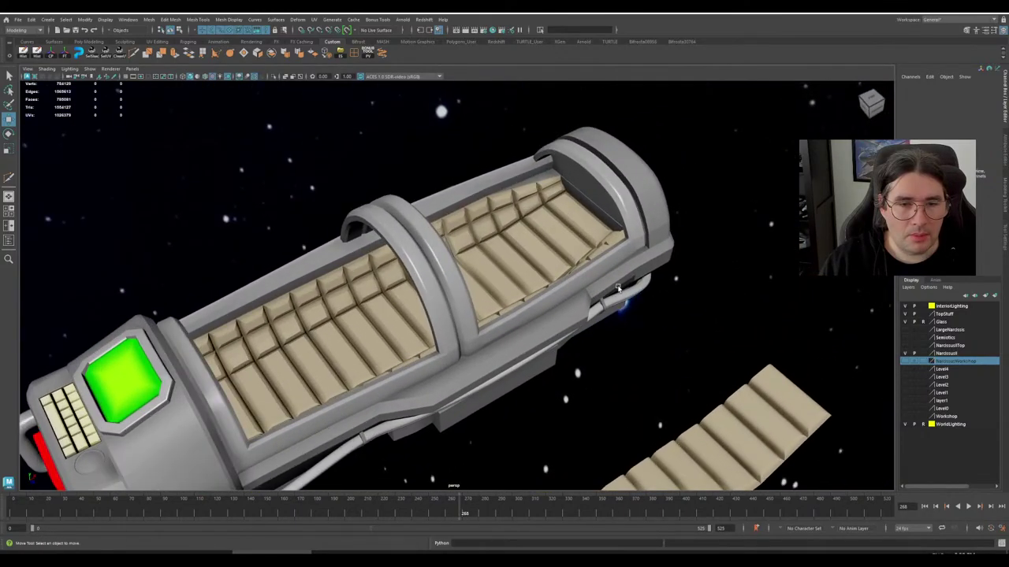
- Inspect the complete sleep pod from the side, picking its glass canopy and lower hull in turn
alt+drag(619, 289, 621, 254)
click(620, 252)
scroll(620, 254, down, 3)
alt+drag(576, 307, 360, 264)
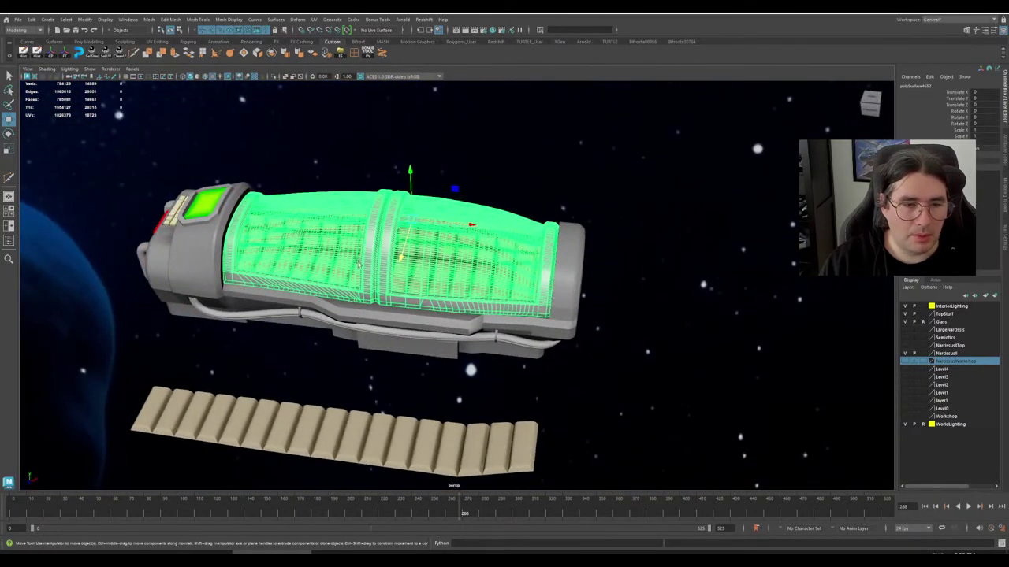
click(189, 272)
click(404, 318)
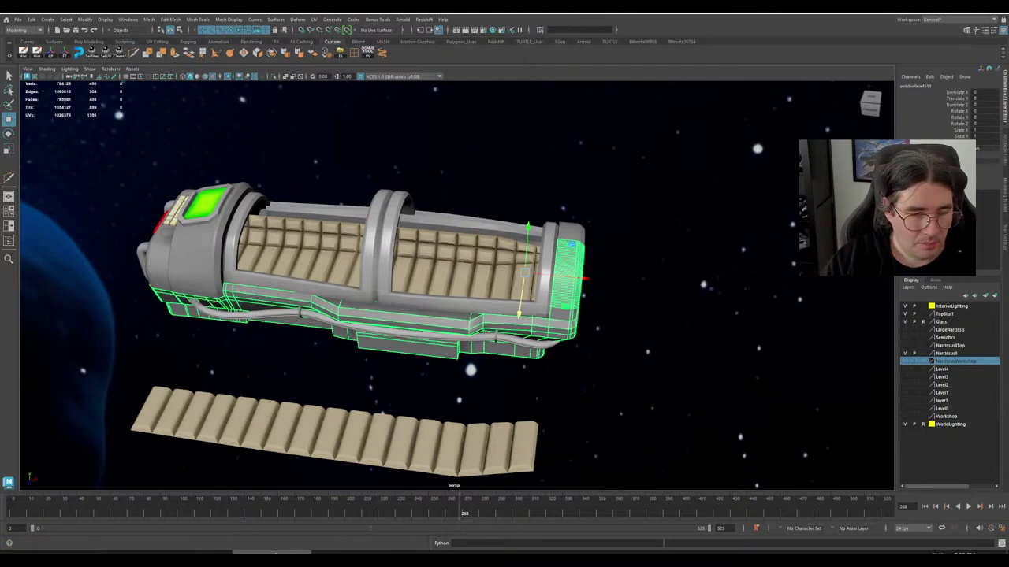
- Switch to PrusaSlicer and decline the offered app update
click(11, 559)
scroll(237, 465, down, 2)
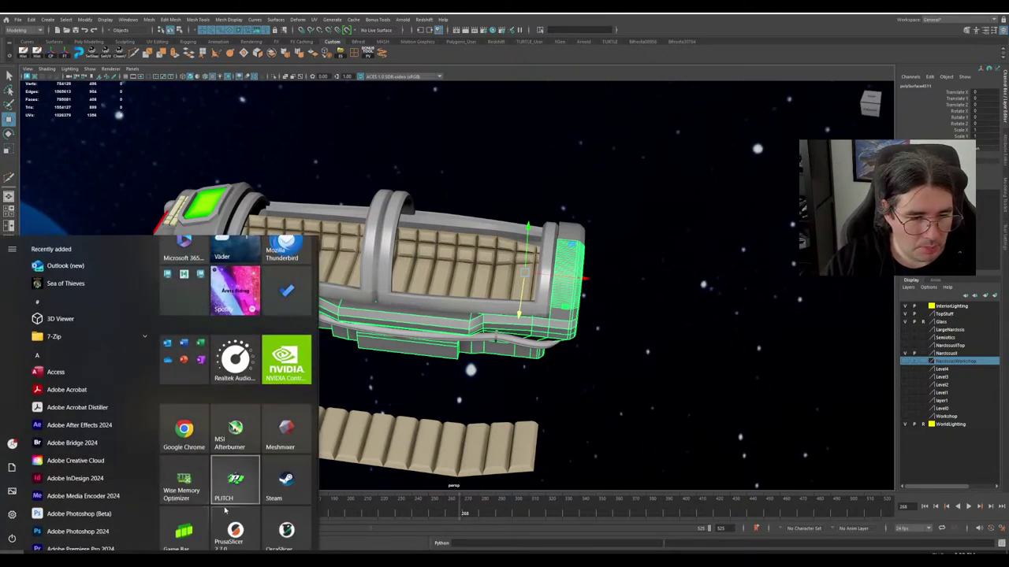
click(499, 369)
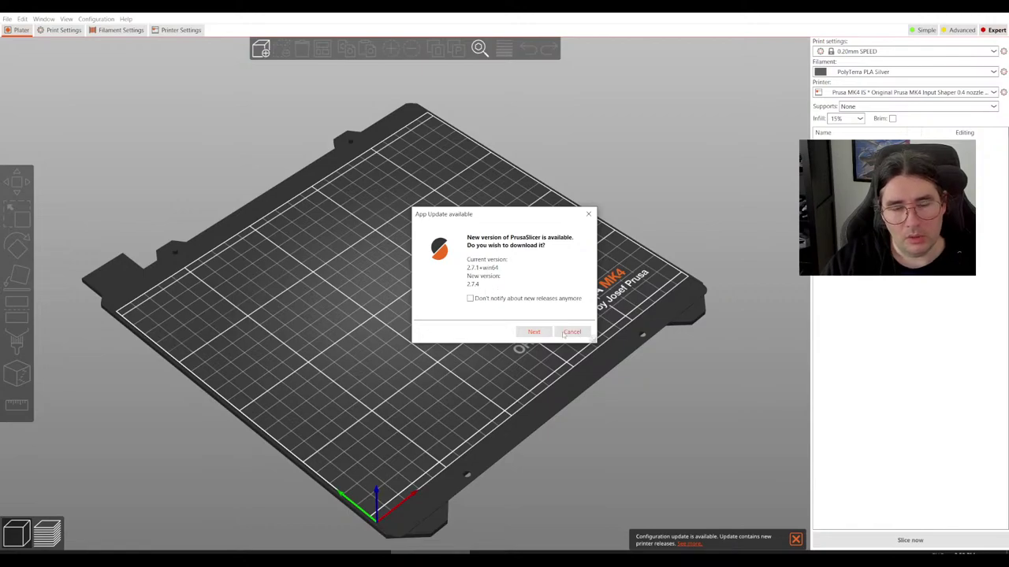
click(572, 331)
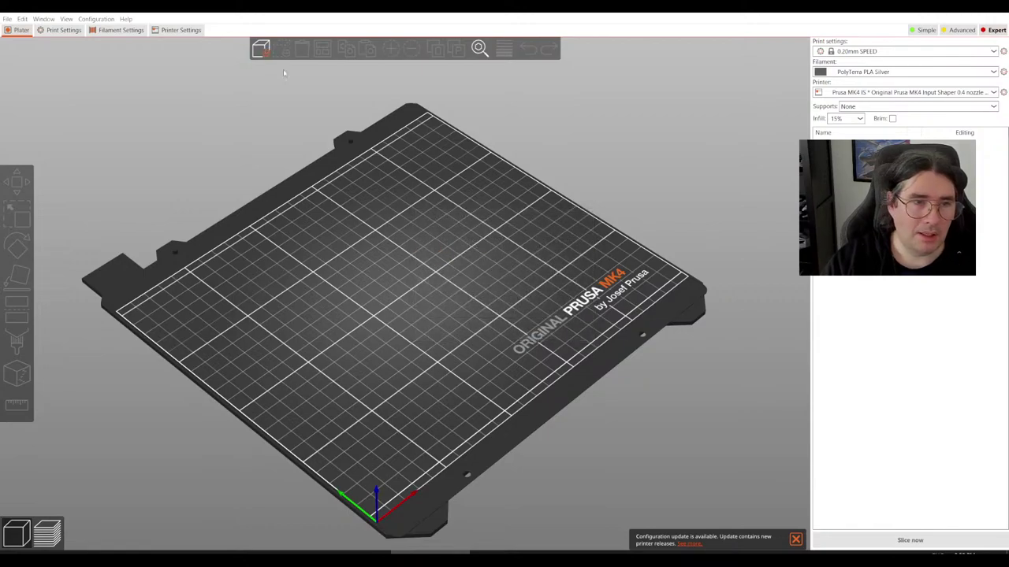
- In the model import dialog, delete test.obj and the grey "Ventral - Fore - Port" and "Port (2)" shuttle fuselage STL files from the Export folder
click(262, 49)
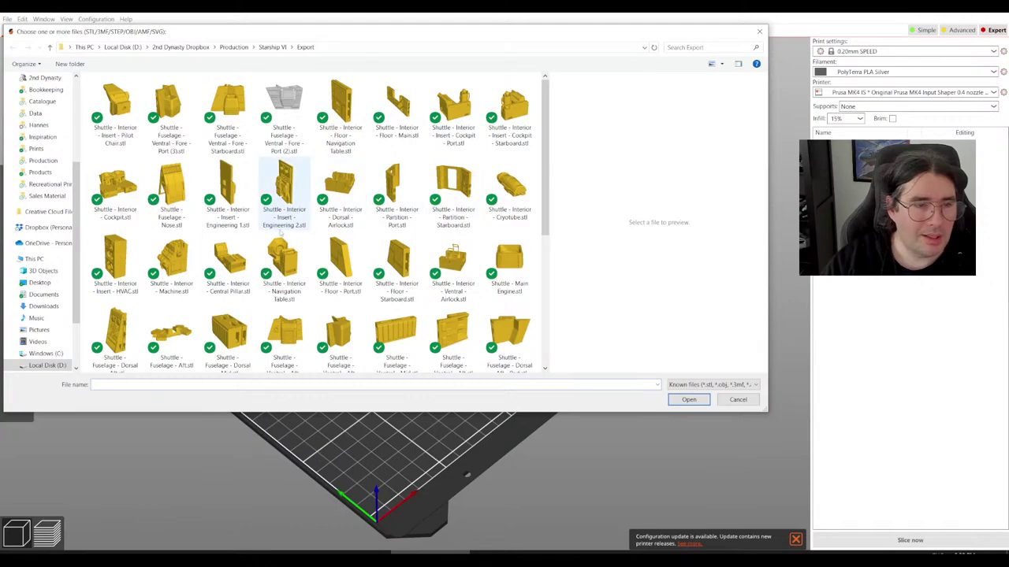
scroll(300, 241, down, 5)
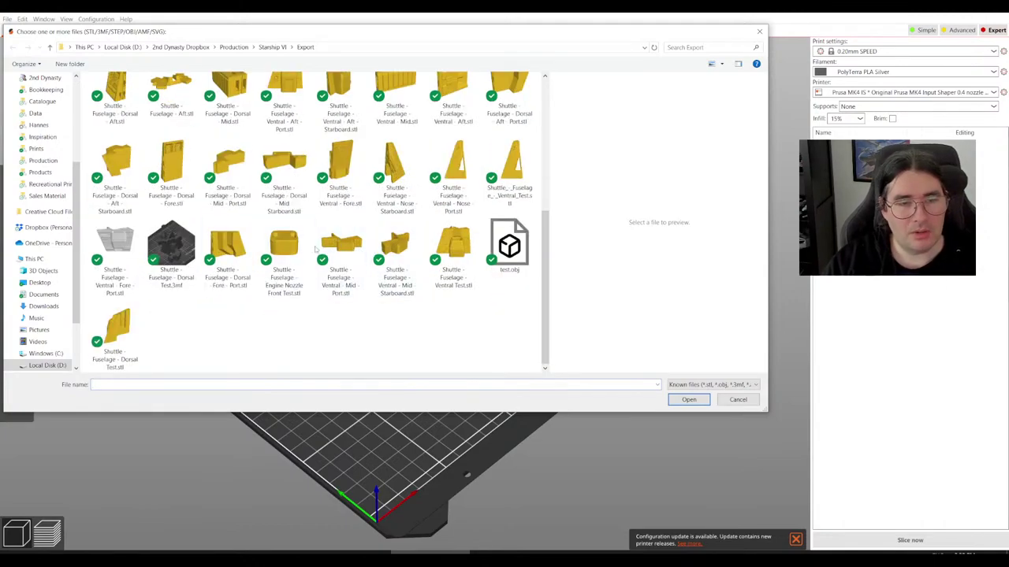
scroll(282, 292, up, 1)
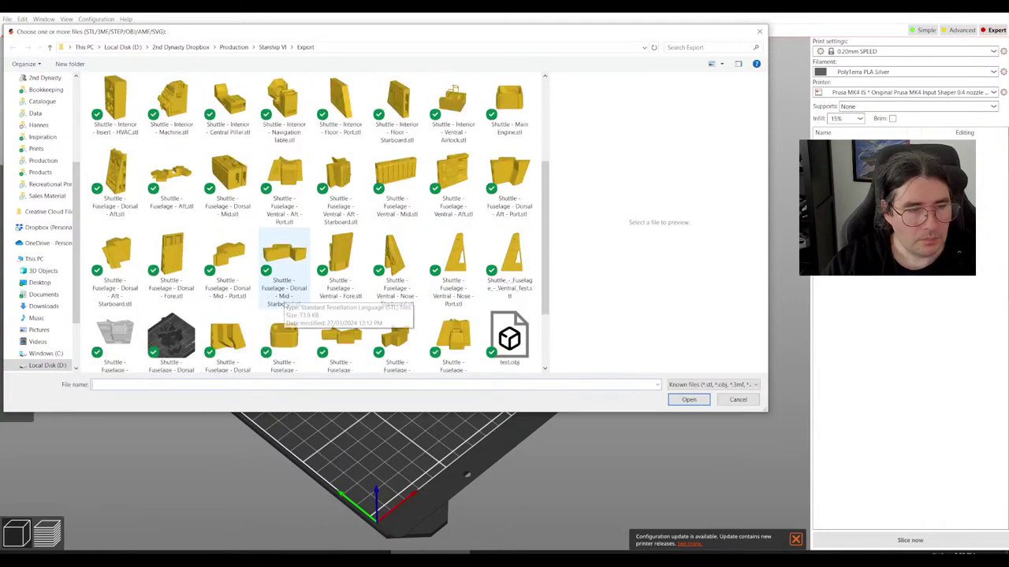
scroll(165, 334, down, 1)
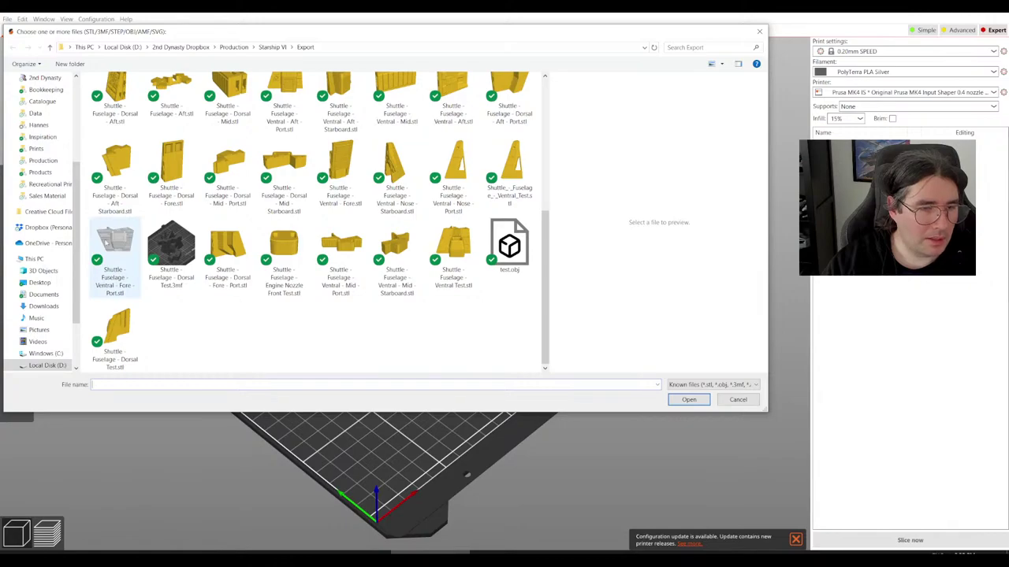
click(116, 249)
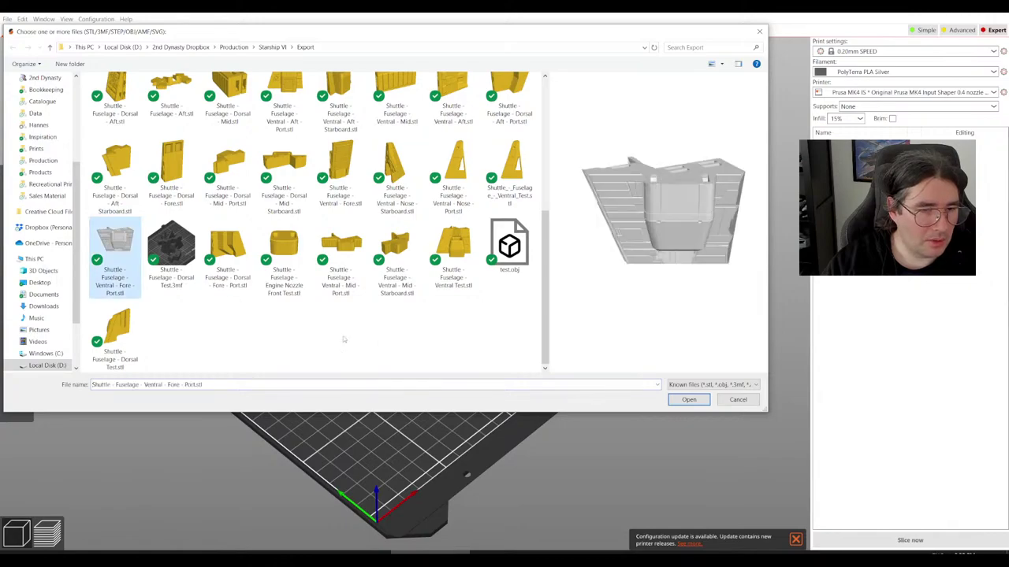
ctrl+click(509, 248)
scroll(304, 349, up, 3)
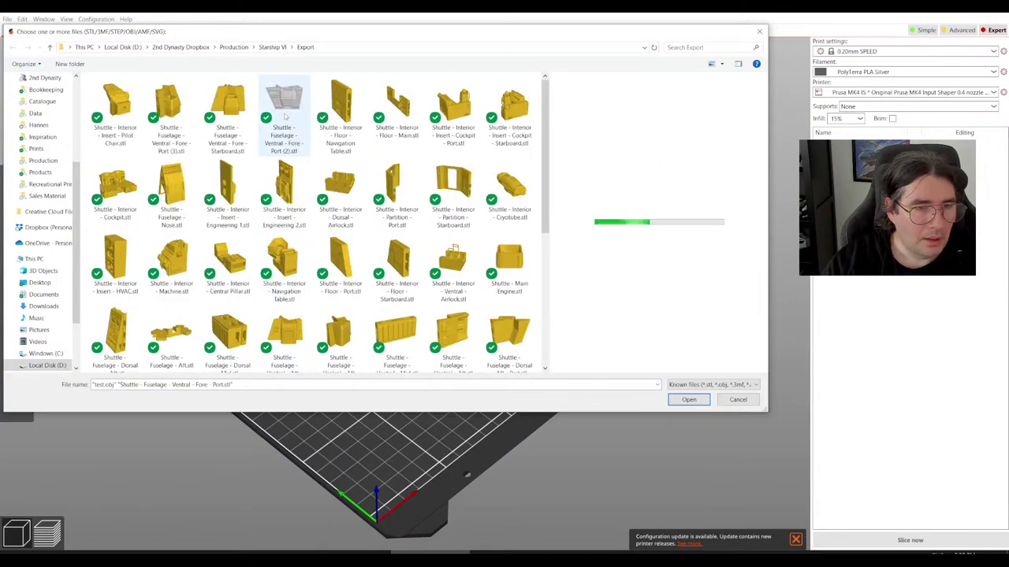
ctrl+click(302, 142)
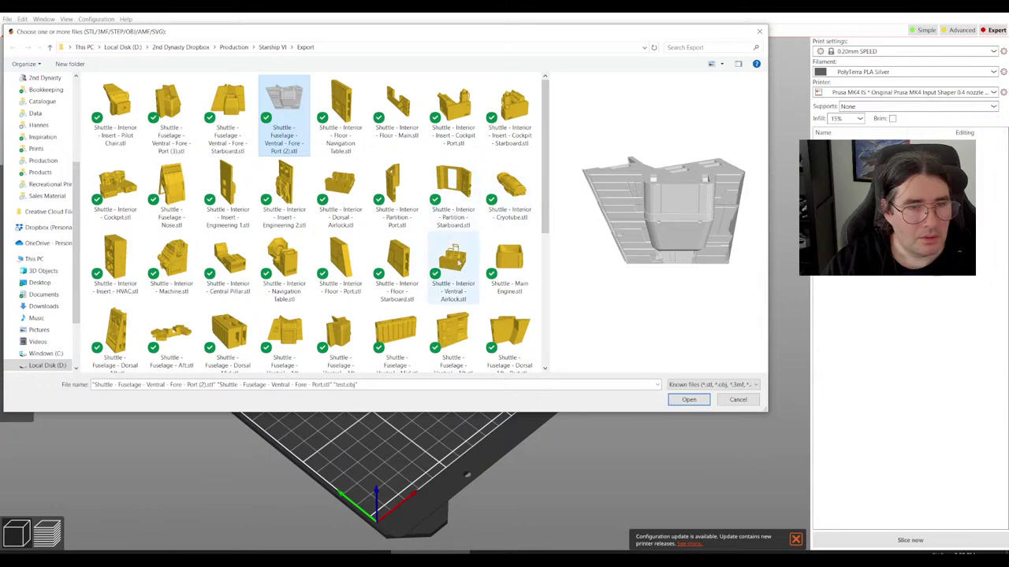
scroll(393, 325, down, 3)
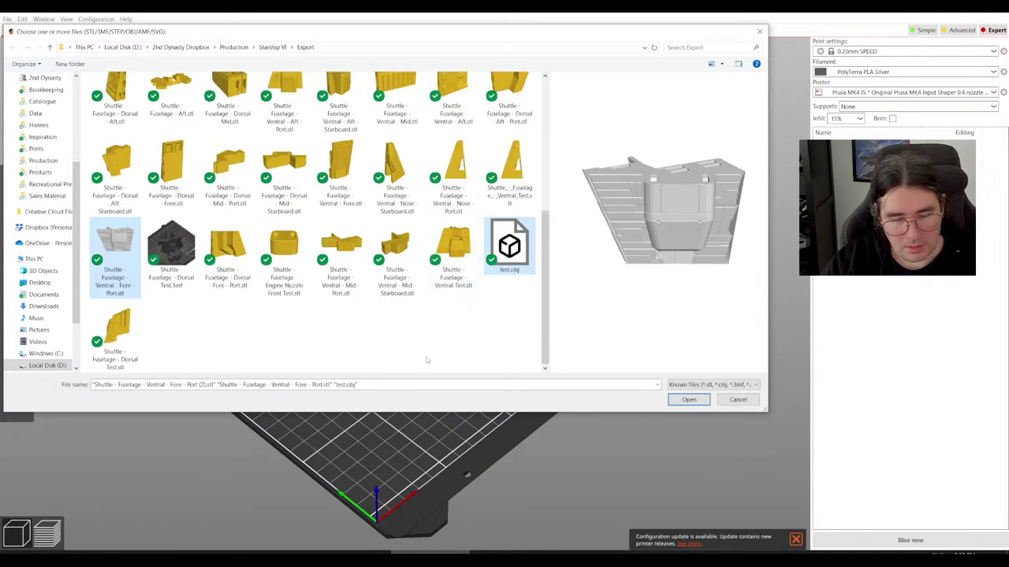
scroll(394, 346, up, 2)
scroll(339, 347, up, 2)
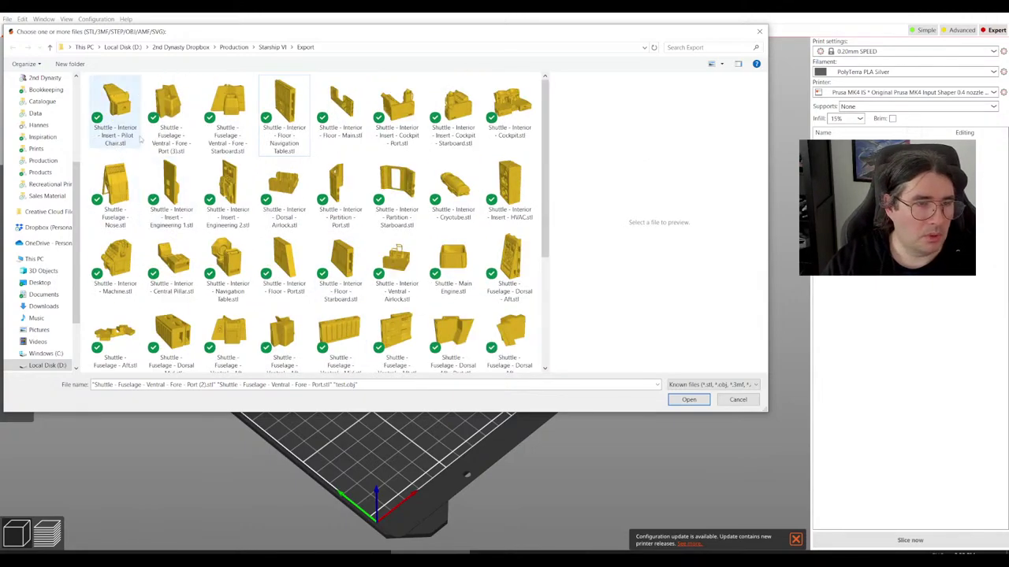
- Rename "Shuttle - Fuselage - Ventral - Fore - Port (3).stl" to "Shuttle - Fuselage - Ventral - Fore - Port.stl"
click(178, 151)
click(175, 153)
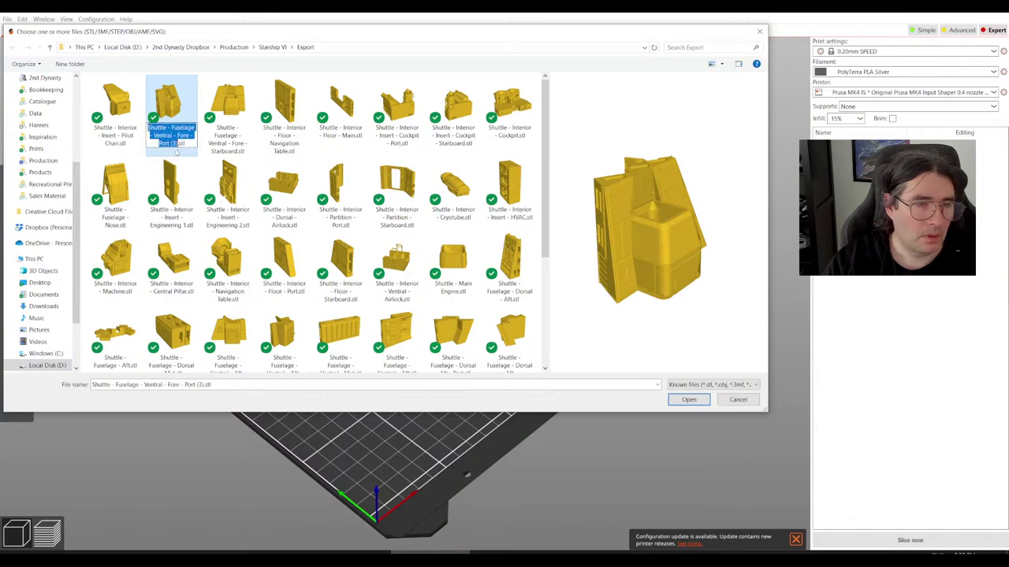
click(178, 144)
key(BackSpace)
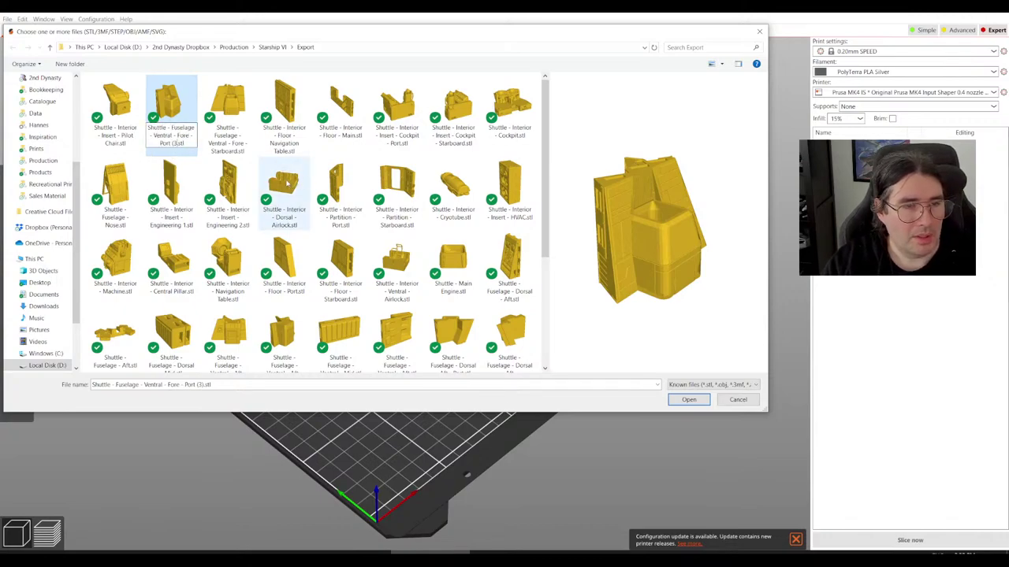
key(Return)
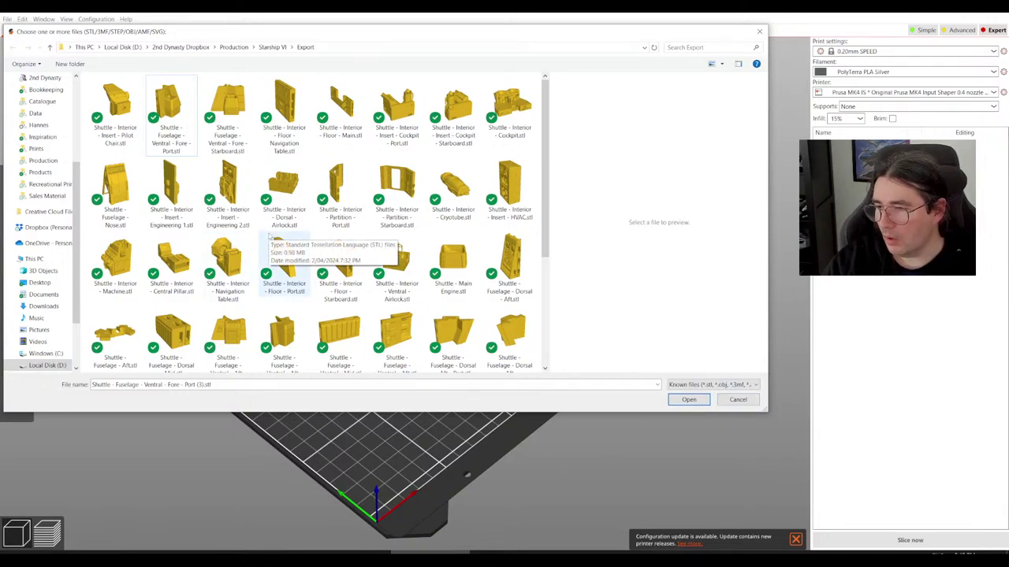
- Import "Shuttle - Interior - Cryotube.stl" onto the print bed
click(455, 188)
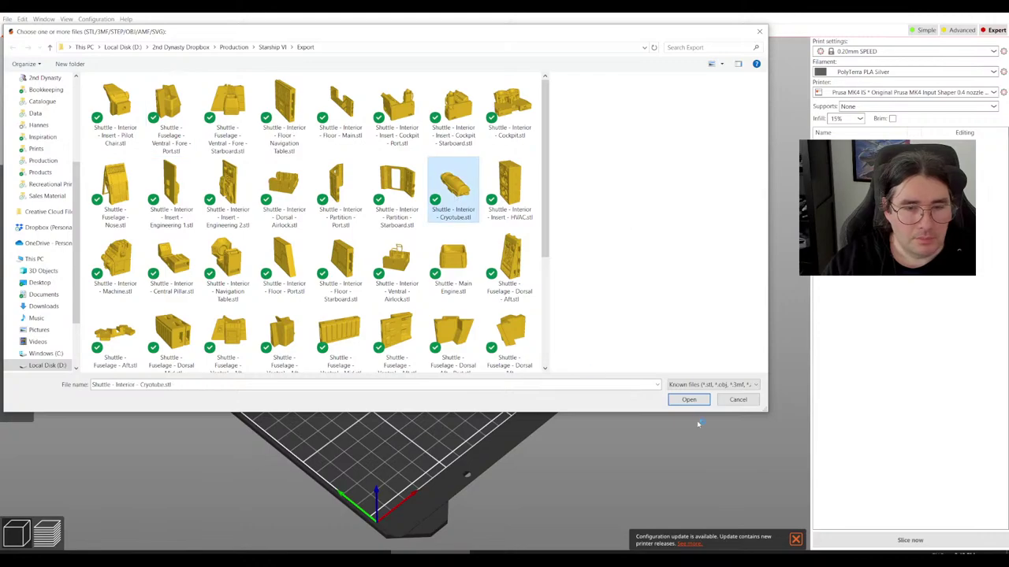
click(688, 400)
scroll(432, 296, up, 6)
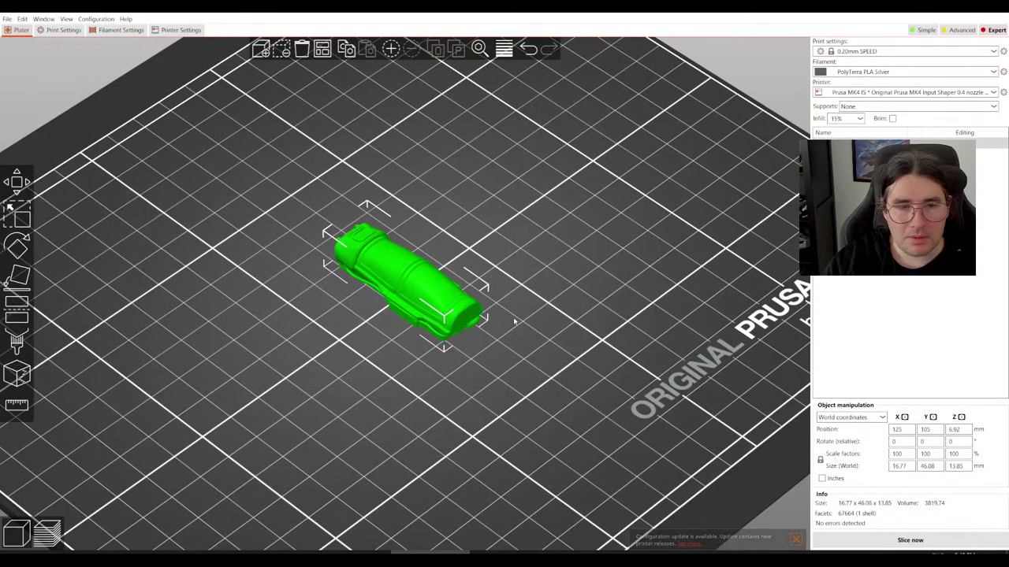
- Try to export the cryotube model as an STL/OBJ file
right_click(432, 298)
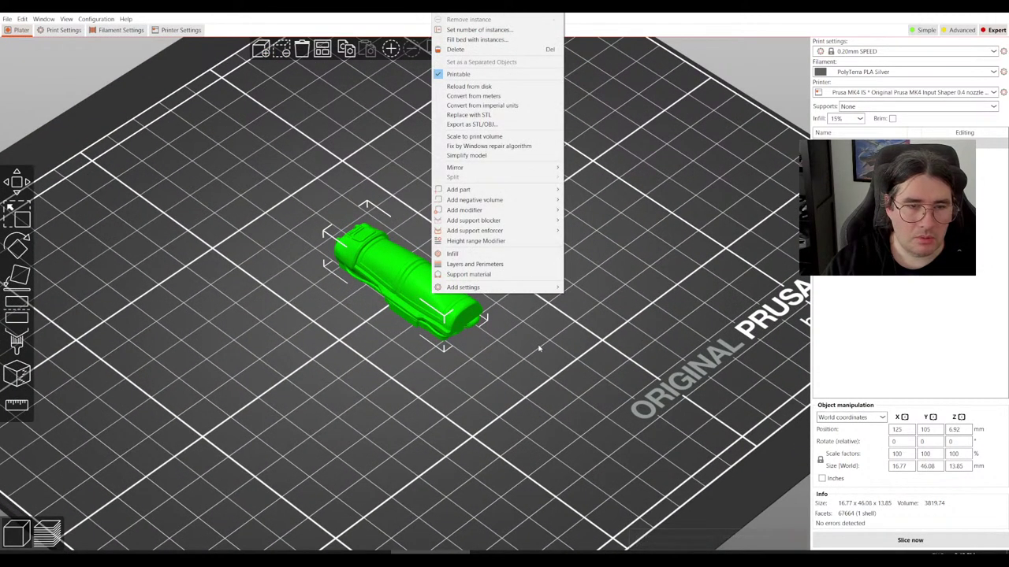
key(Escape)
right_click(431, 302)
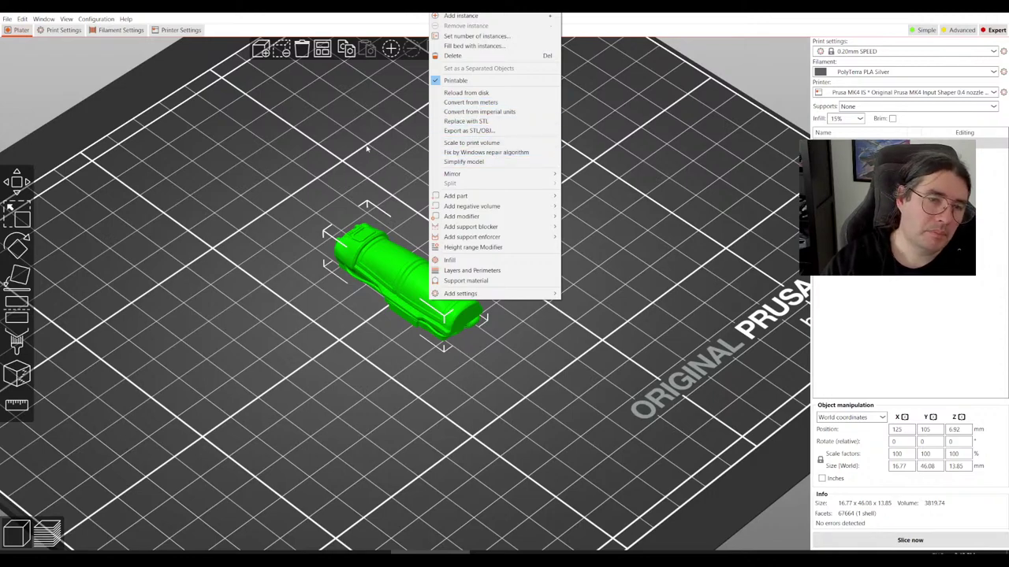
click(376, 186)
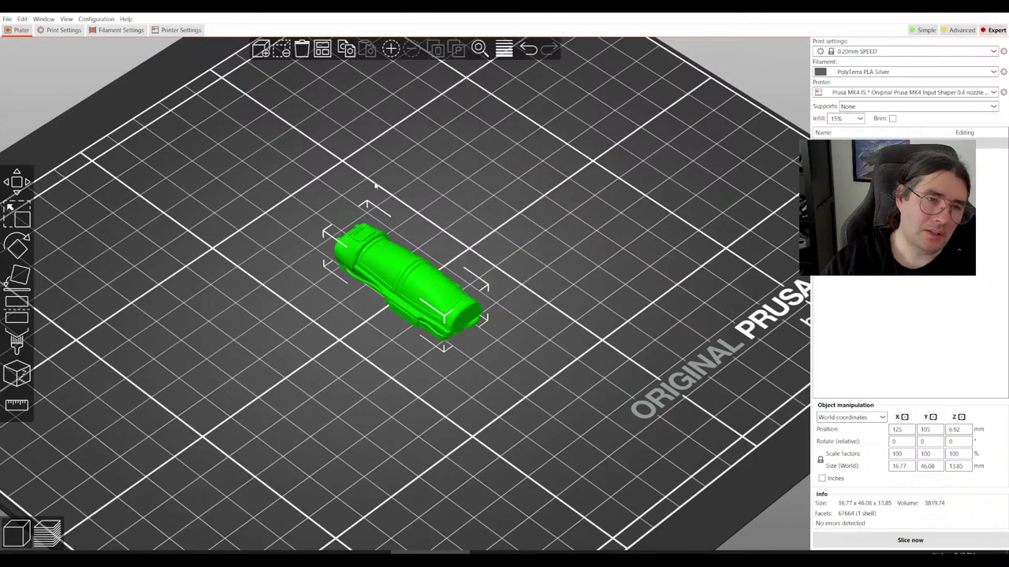
right_click(399, 261)
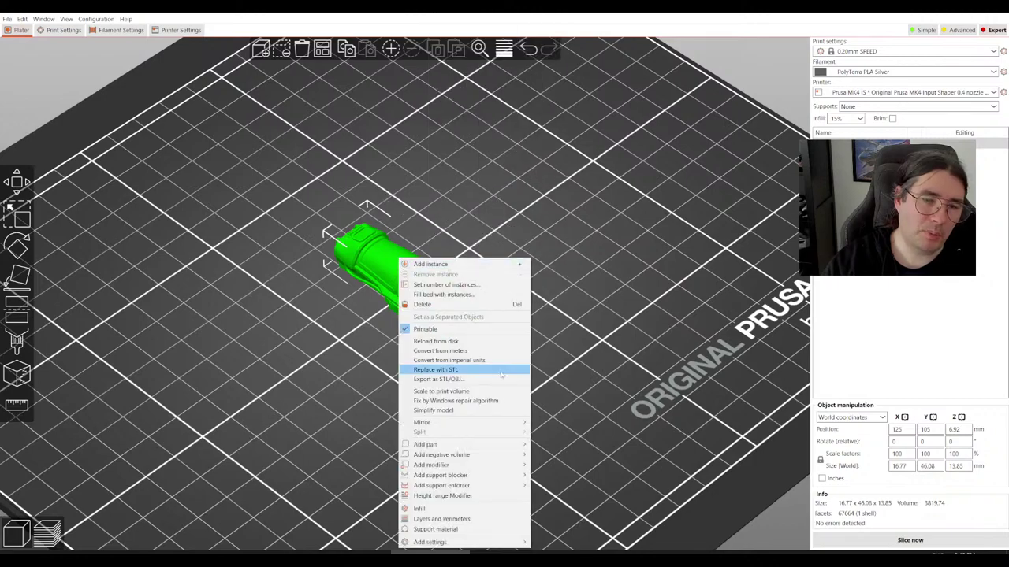
click(439, 379)
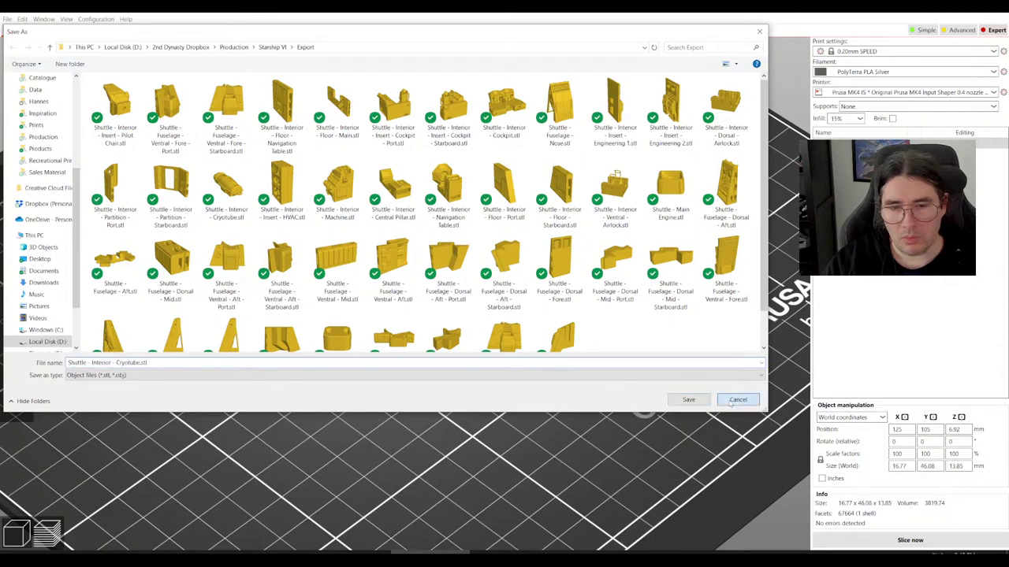
click(688, 399)
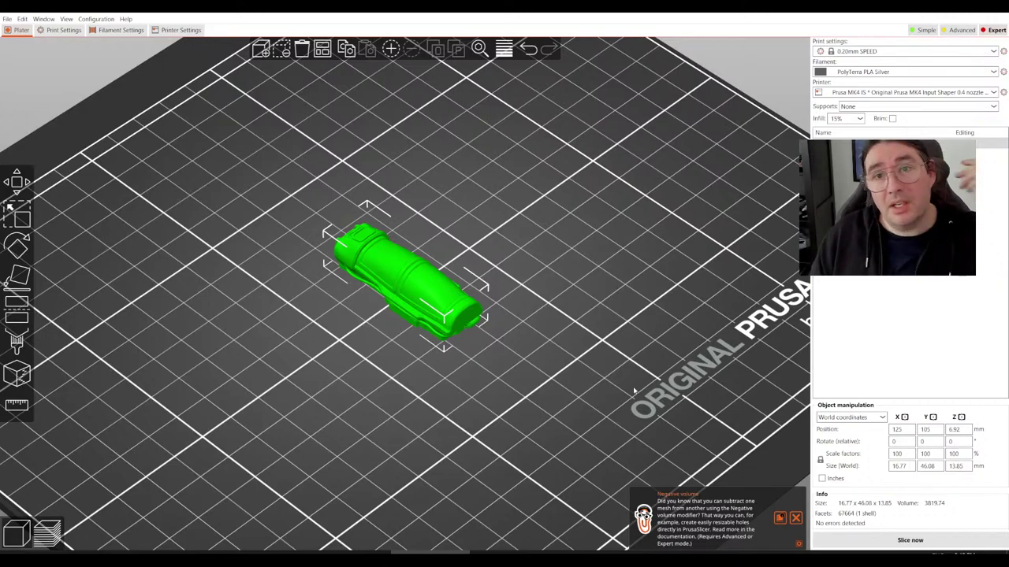
- Examine the cryotube on the print bed from several angles, judging its scale against the bed
scroll(465, 322, down, 4)
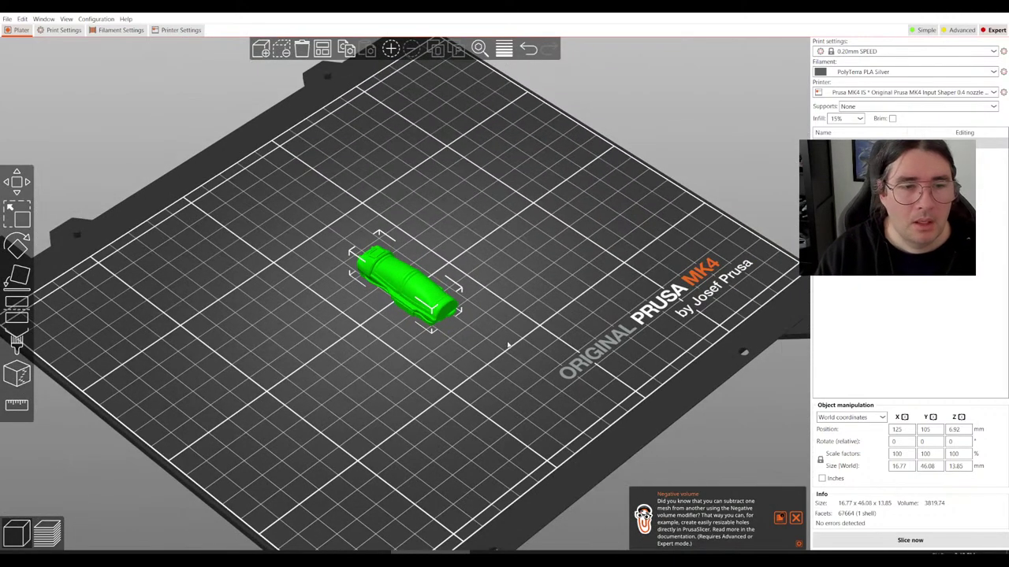
drag(512, 338, 531, 297)
right_drag(532, 297, 488, 359)
scroll(488, 359, up, 3)
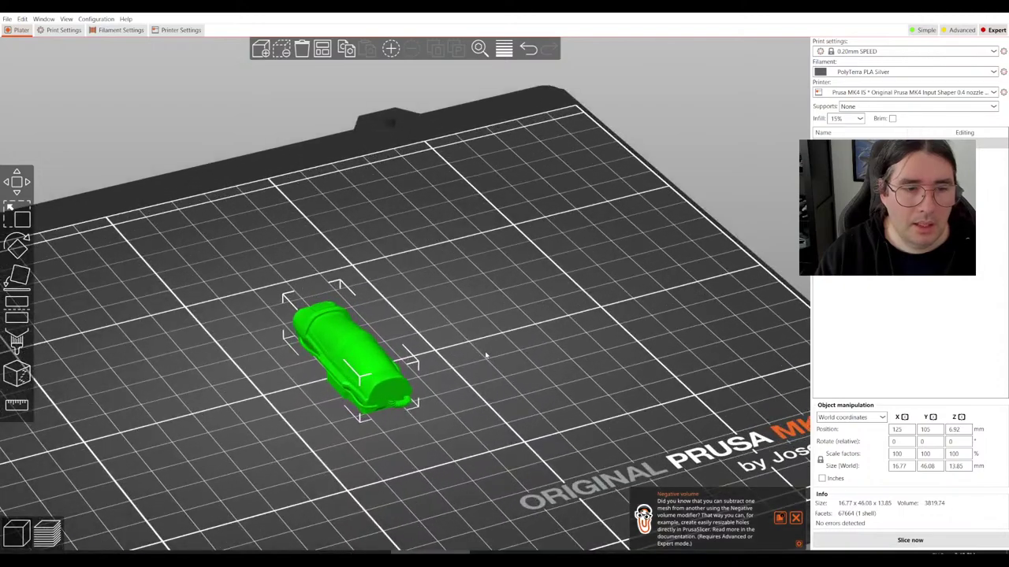
drag(456, 356, 453, 323)
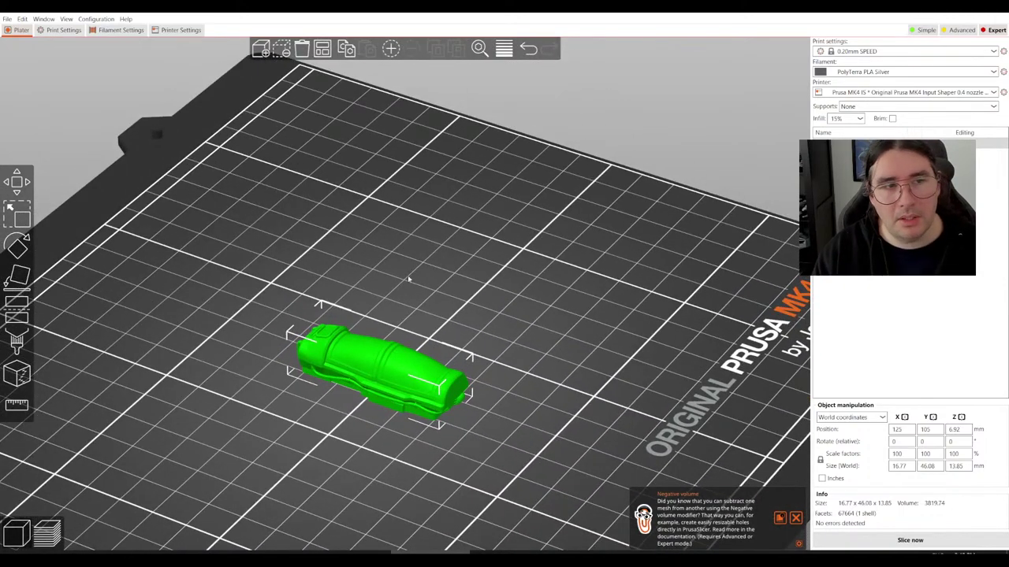
scroll(446, 299, down, 3)
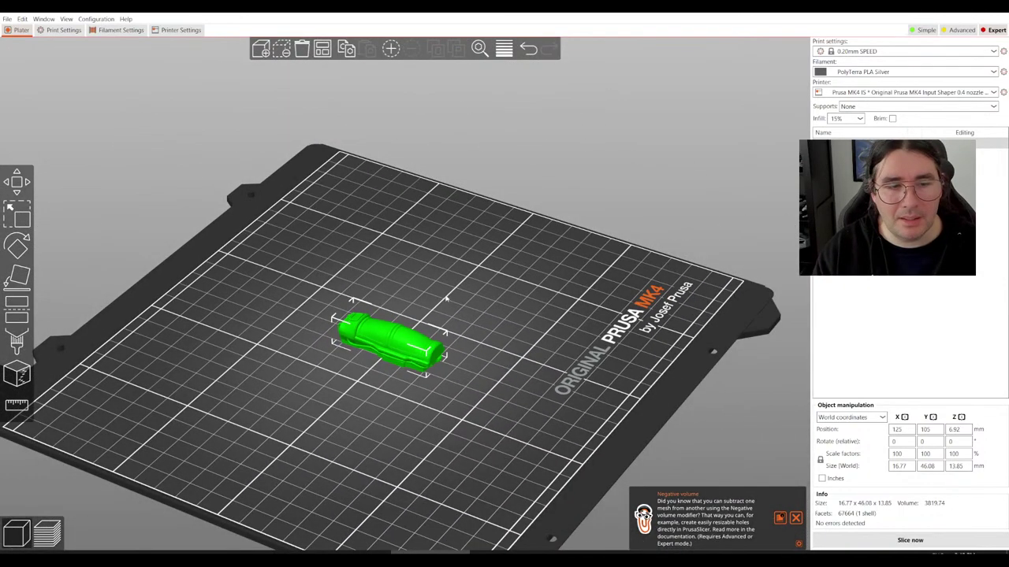
- Add eight more instances of the cryotube, making nine copies on the print bed
click(264, 51)
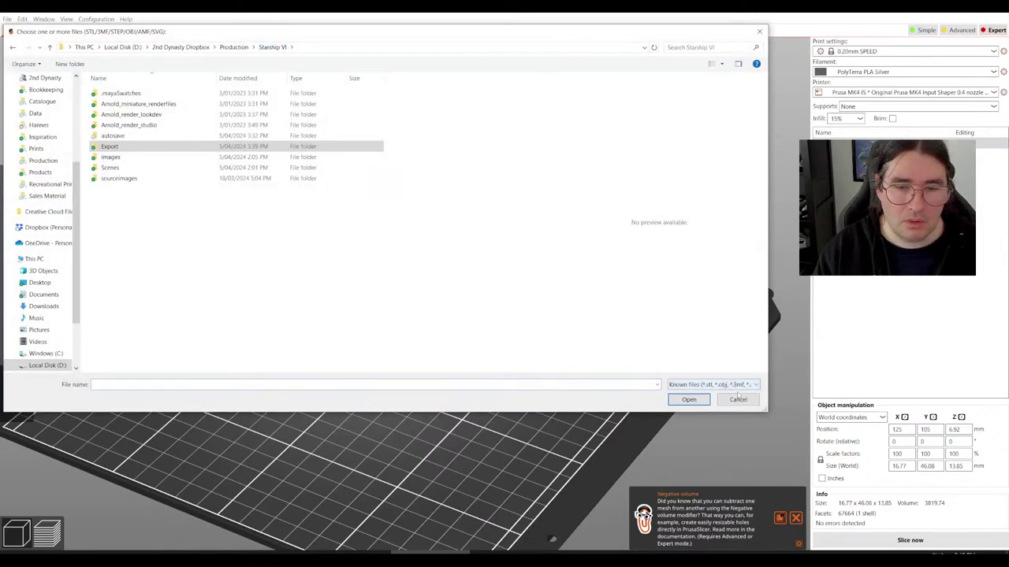
click(739, 400)
click(392, 49)
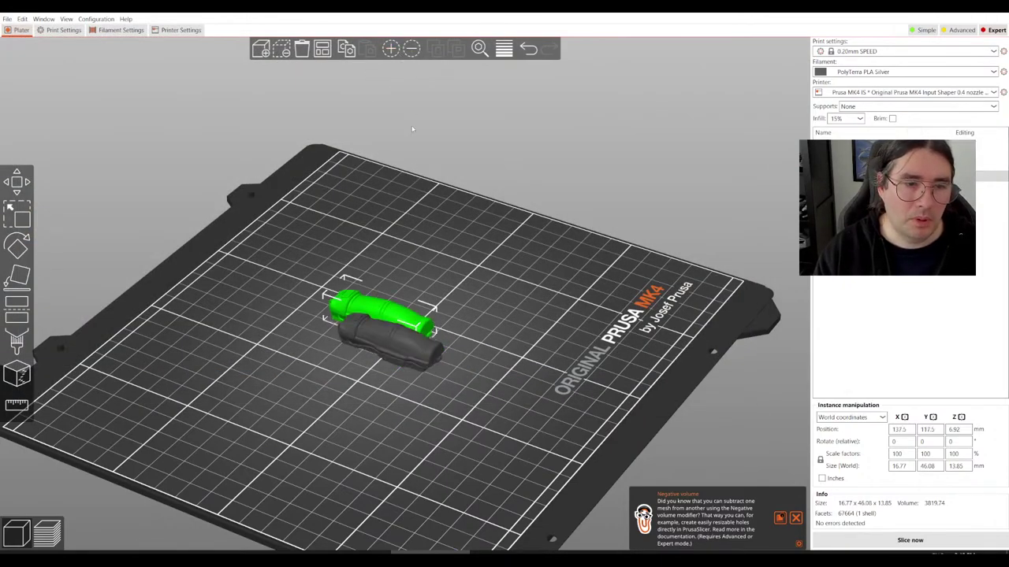
click(392, 49)
click(391, 49)
click(392, 49)
click(392, 48)
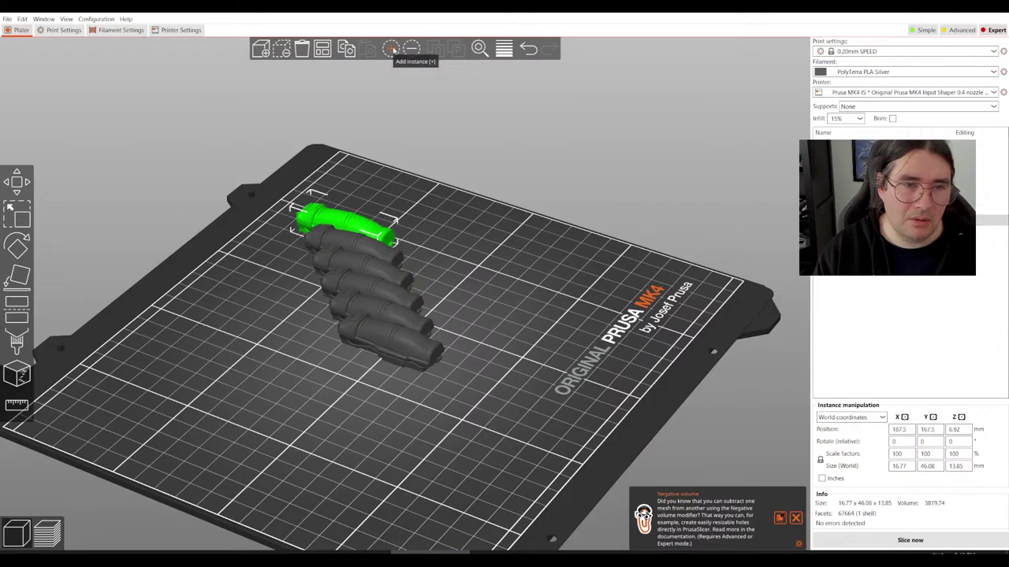
click(392, 49)
click(392, 49)
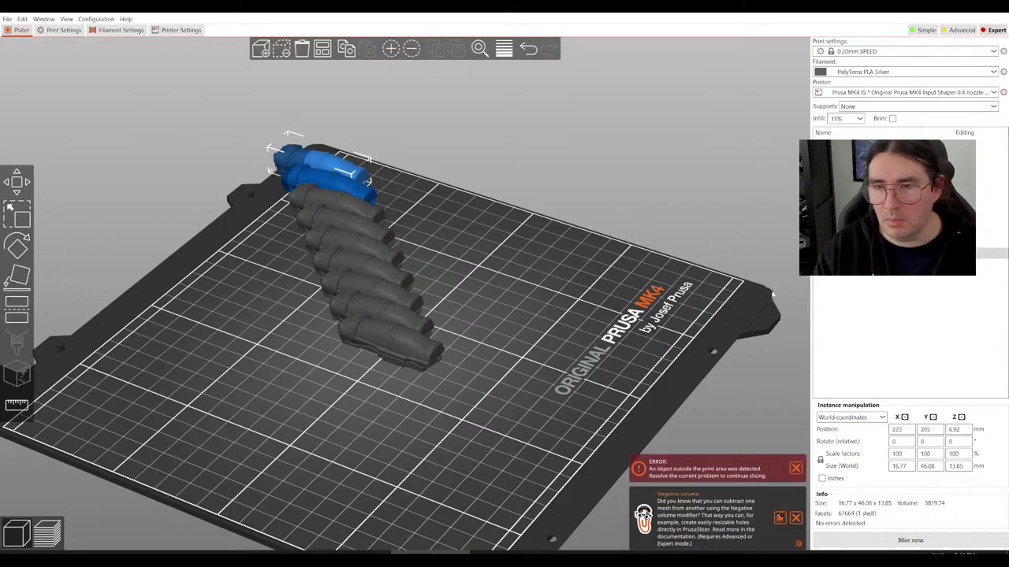
- Arrange all cryotube instances so they fit inside the print area, and check their layout
drag(512, 324, 507, 326)
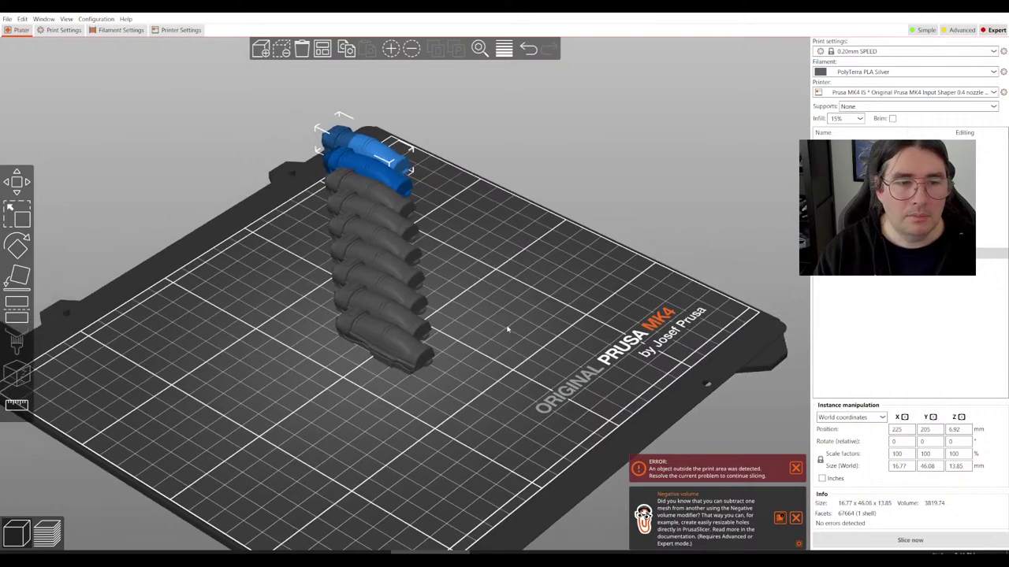
click(323, 49)
drag(558, 282, 558, 309)
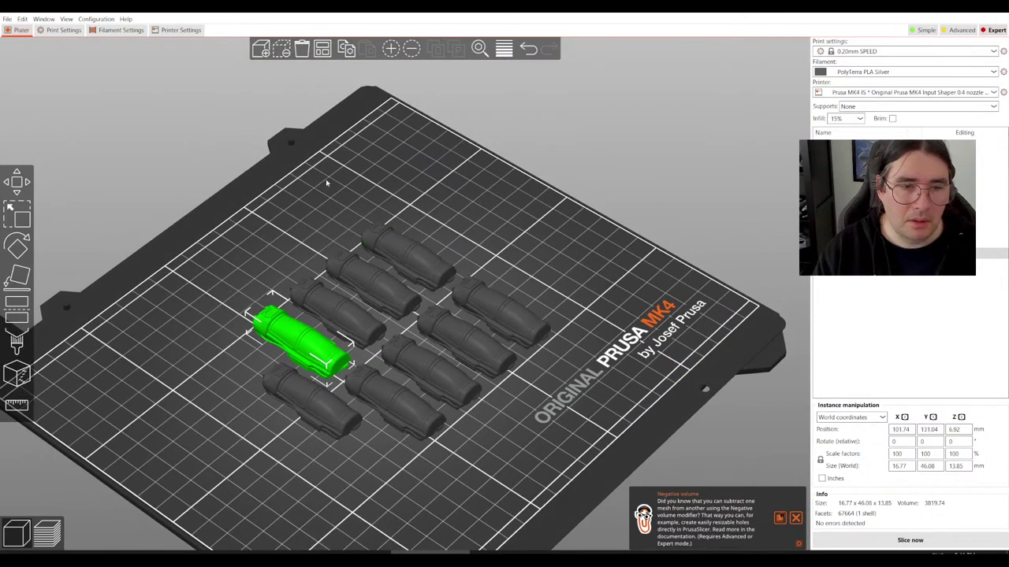
- Try clearing all cryotube copies from the print bed, and undo the removal
click(302, 51)
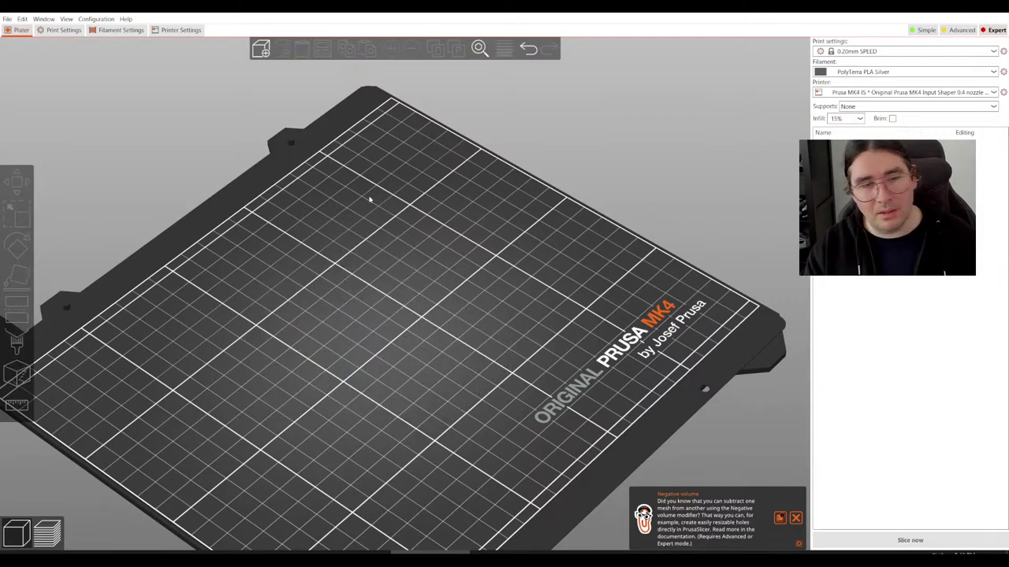
key(ctrl+z)
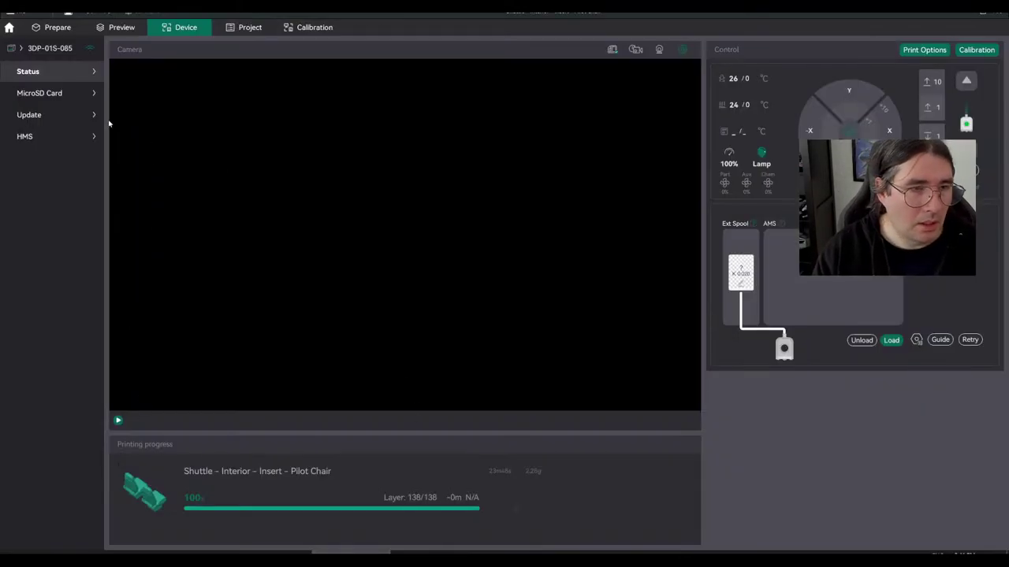
click(52, 27)
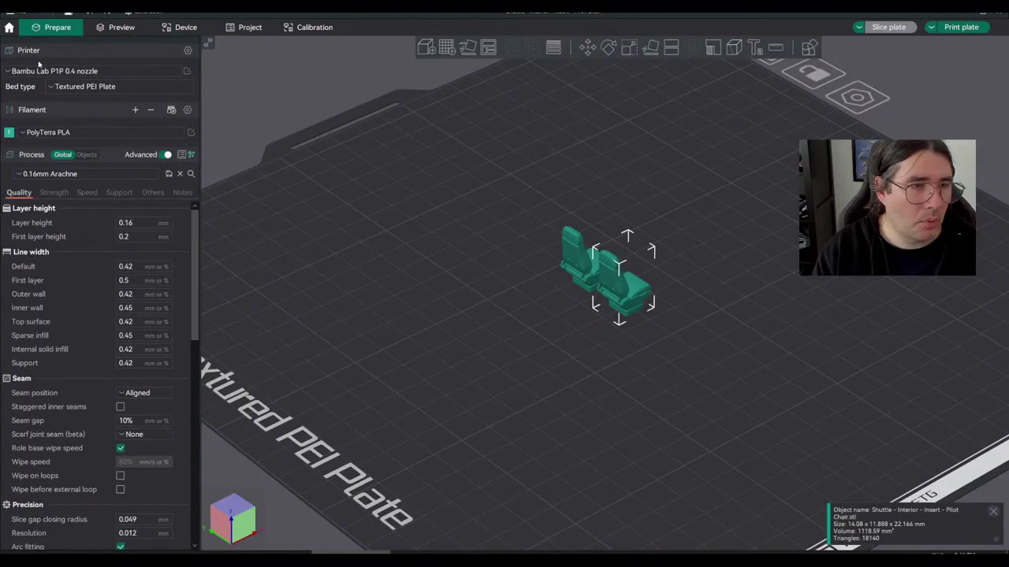
click(12, 15)
click(43, 35)
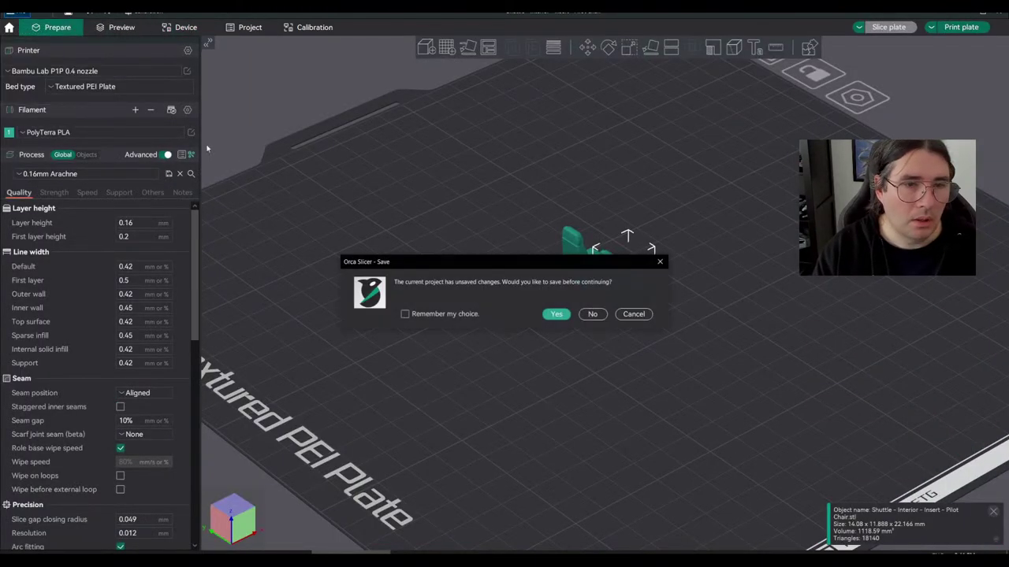
click(591, 314)
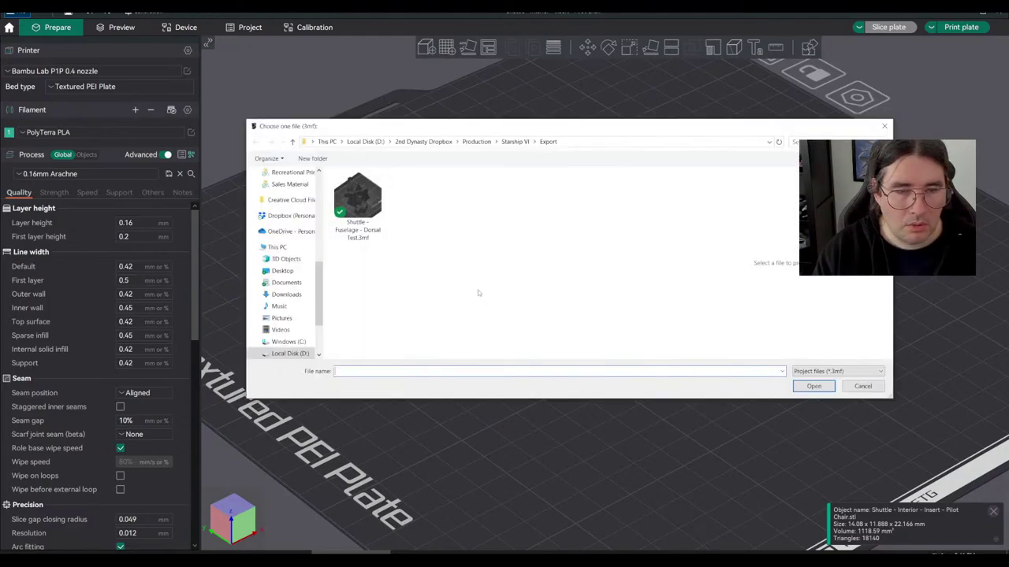
click(511, 141)
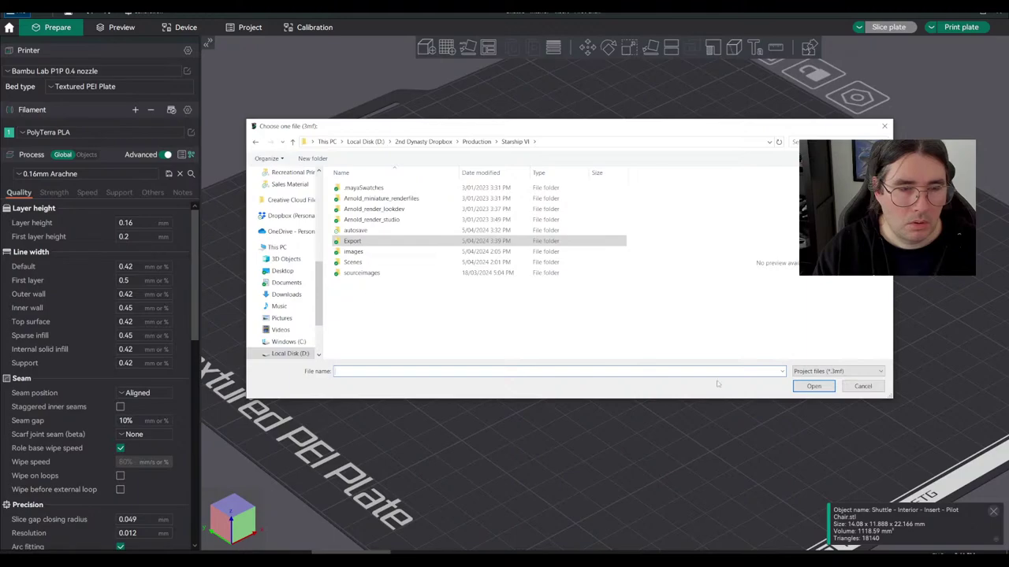
click(867, 387)
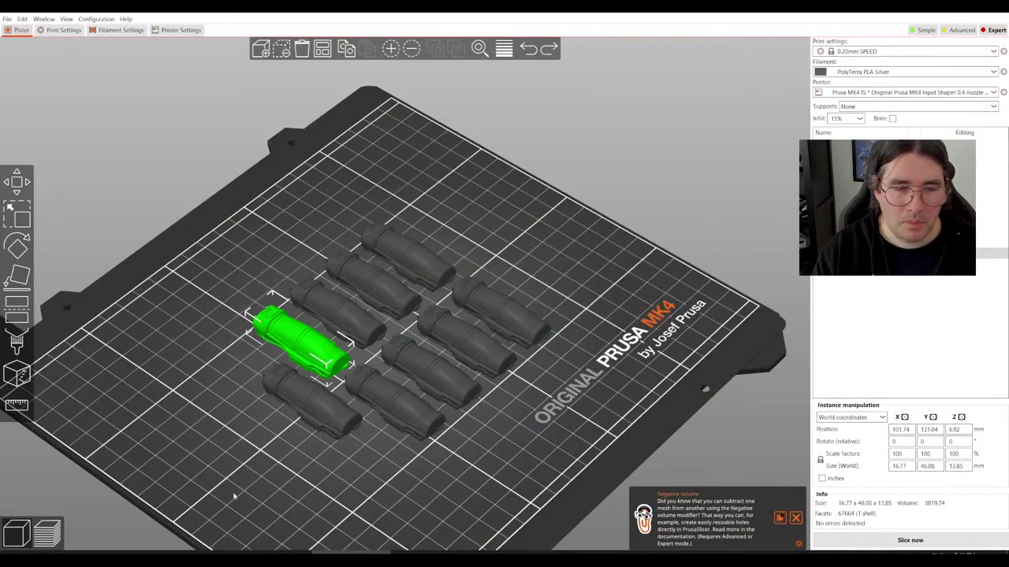
- Launch OrcaSlicer, open the recent project 20 tight Springy.3mf, and view its parts on the build plate
key(super)
scroll(236, 394, down, 3)
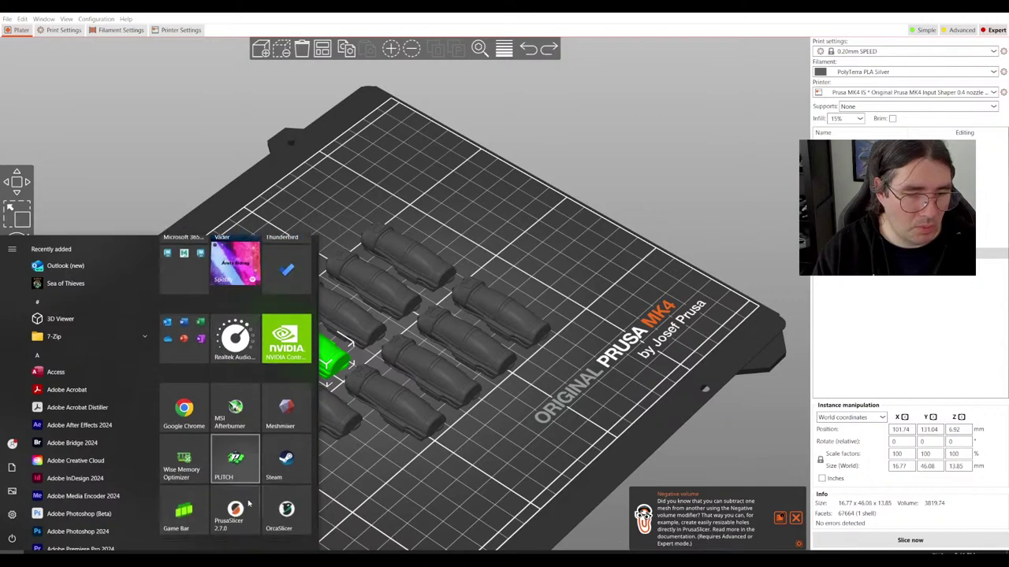
click(286, 500)
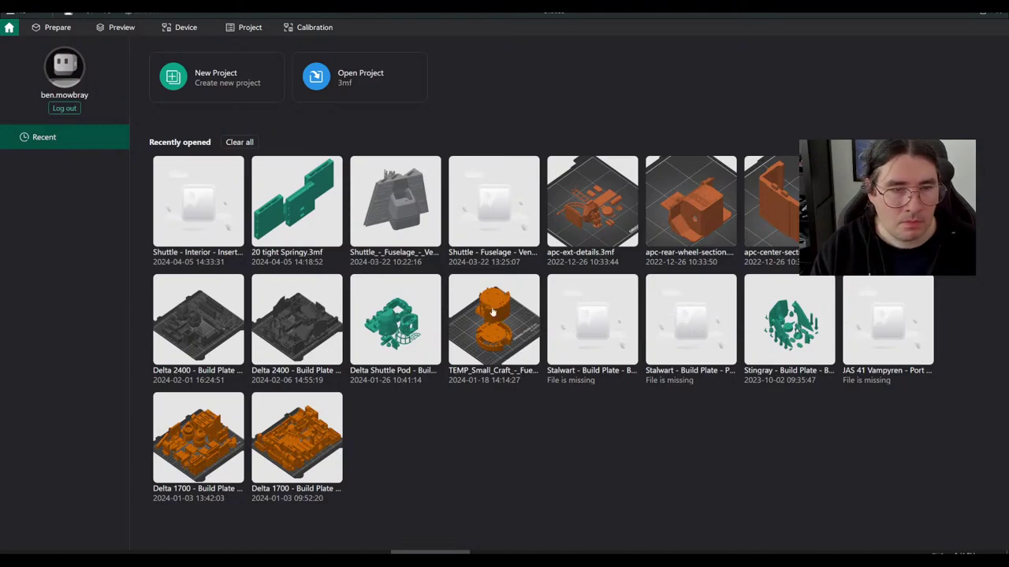
click(300, 236)
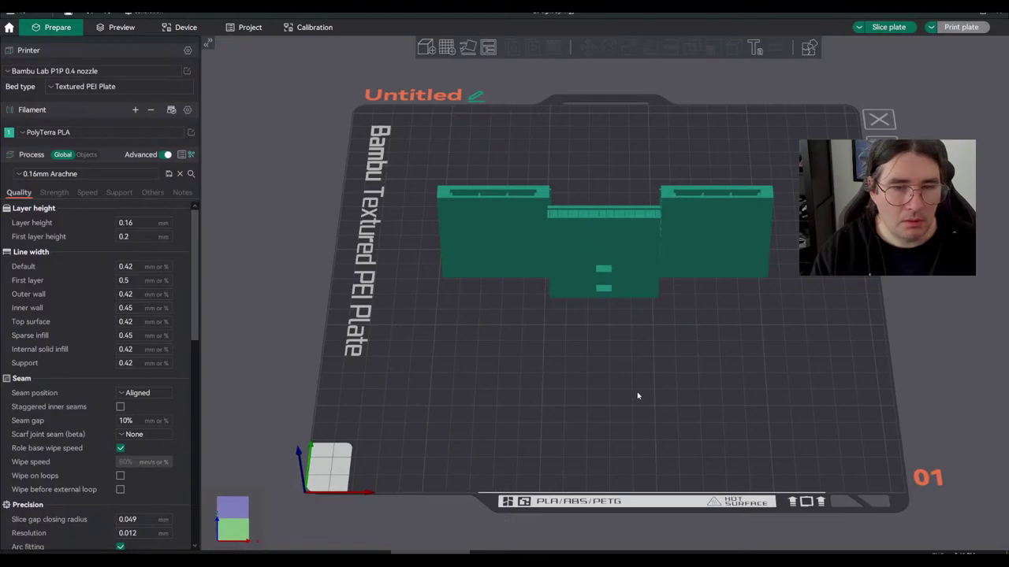
drag(639, 397, 714, 415)
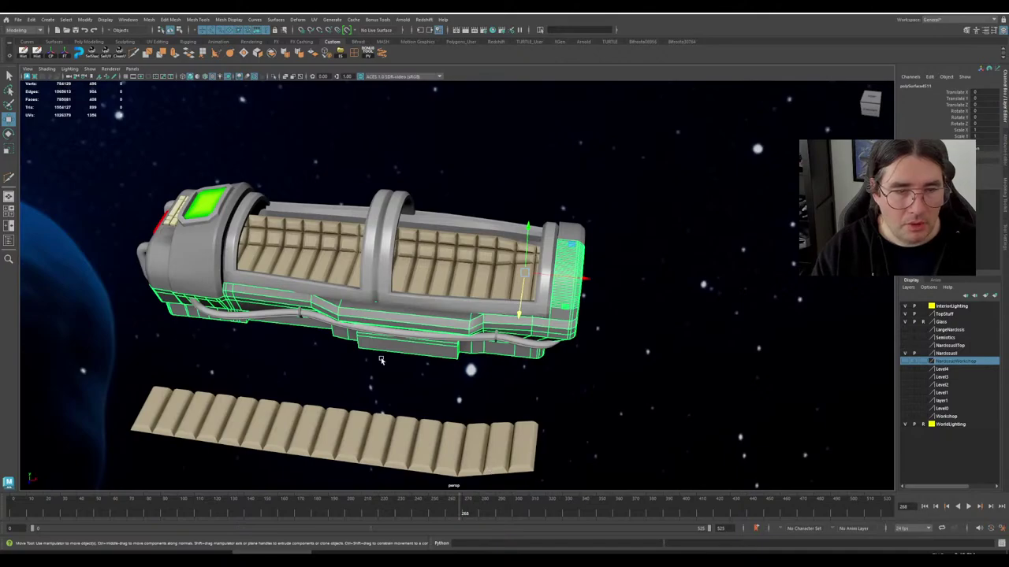
- Switch to Maya and examine the shuttle interior, highlighting the bulkhead insert pieces around the central floor area
scroll(382, 360, down, 10)
alt+middle_drag(632, 423, 439, 329)
alt+drag(551, 367, 373, 372)
click(338, 414)
click(294, 405)
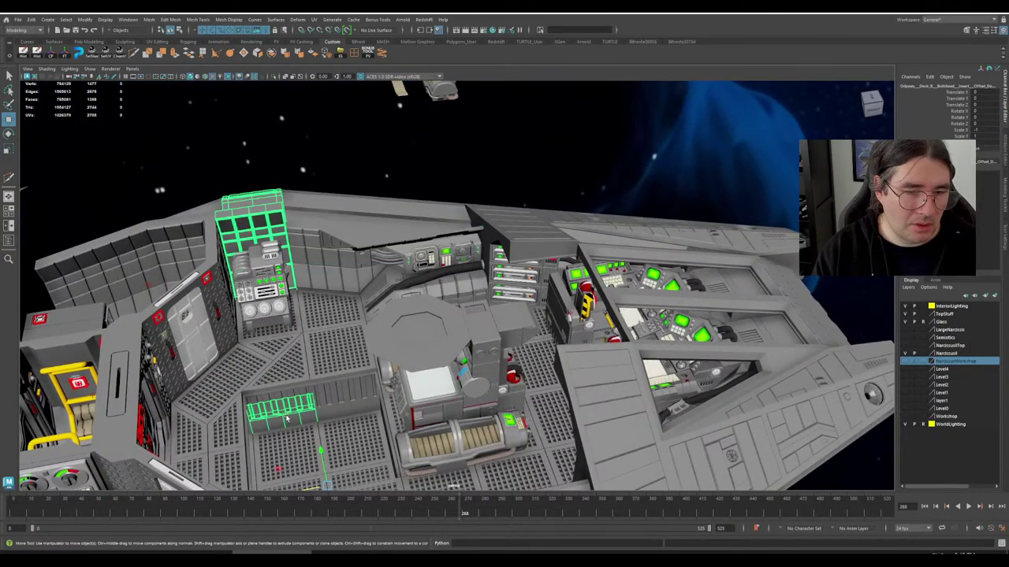
alt+middle_drag(286, 418, 400, 367)
alt+drag(400, 367, 351, 366)
alt+middle_drag(351, 366, 443, 405)
scroll(441, 405, down, 5)
alt+drag(441, 406, 370, 394)
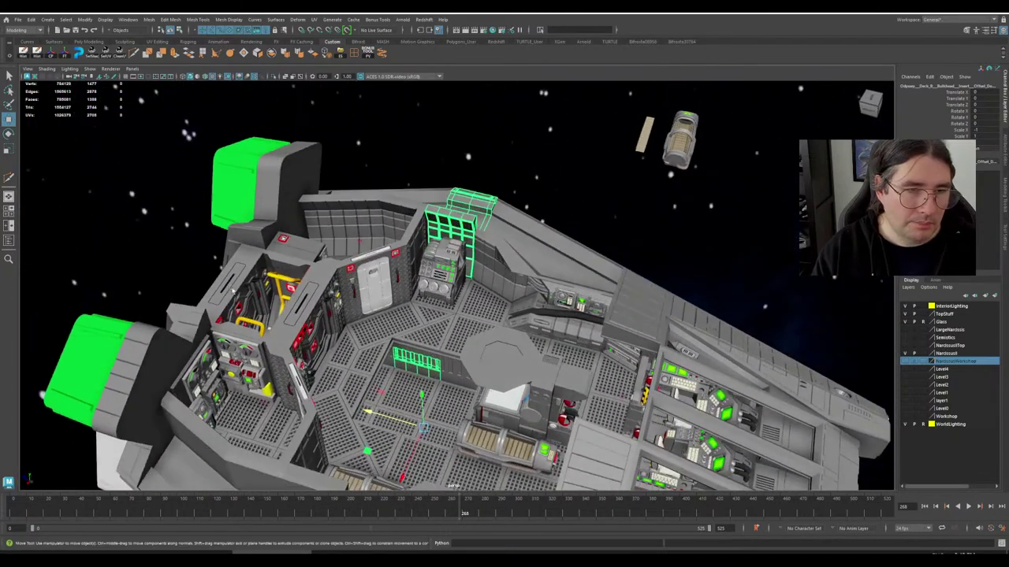
- Highlight the rear engine panel, a bulkhead insert and the ventral fuselage section to examine how the shuttle is divided into parts
click(78, 392)
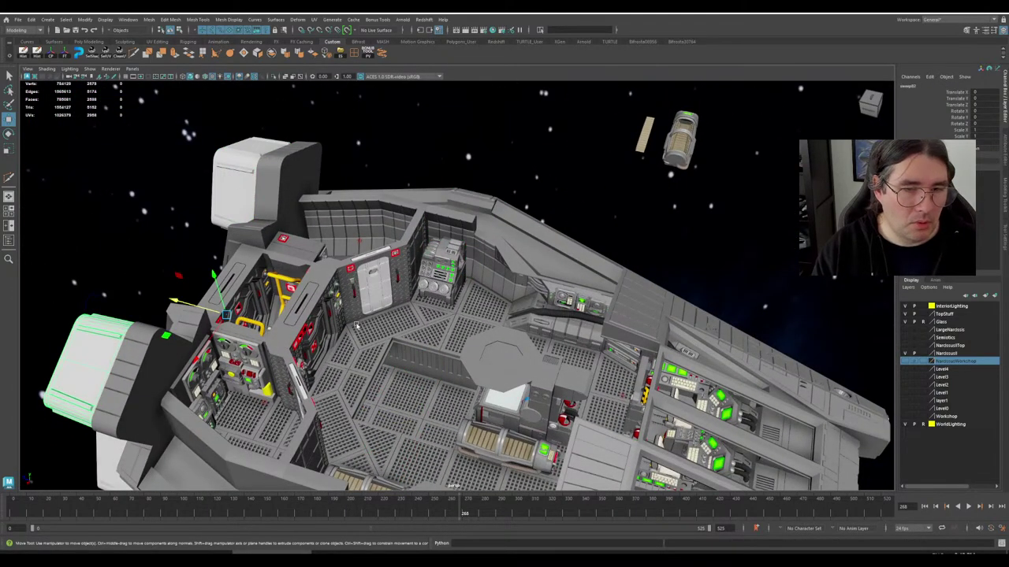
scroll(448, 368, up, 4)
click(431, 402)
mouse_move(457, 411)
alt+mouse_down()
mouse_move(453, 399)
mouse_move(480, 405)
mouse_move(457, 401)
alt+mouse_up()
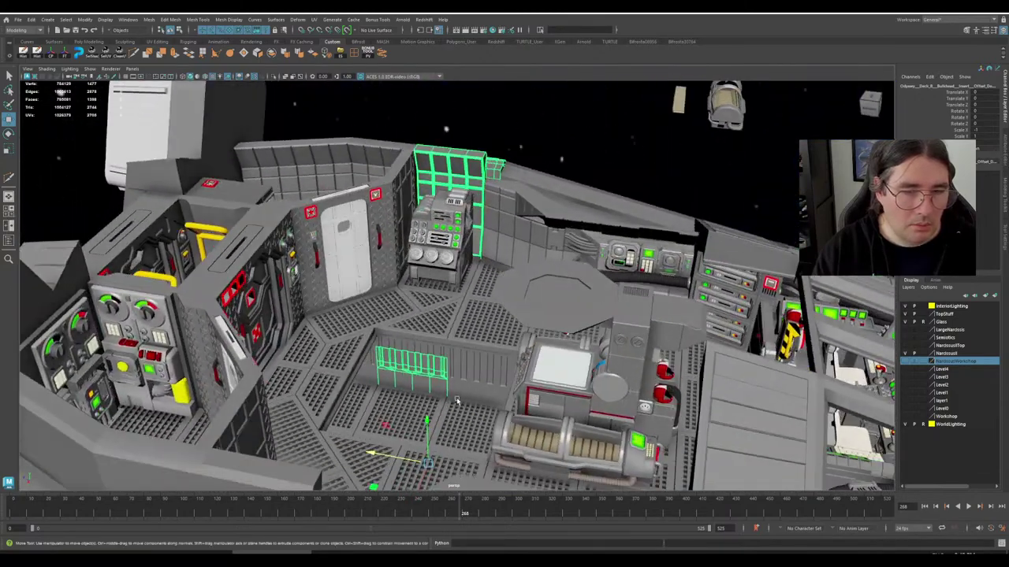
scroll(406, 348, up, 3)
click(478, 377)
scroll(450, 324, down, 5)
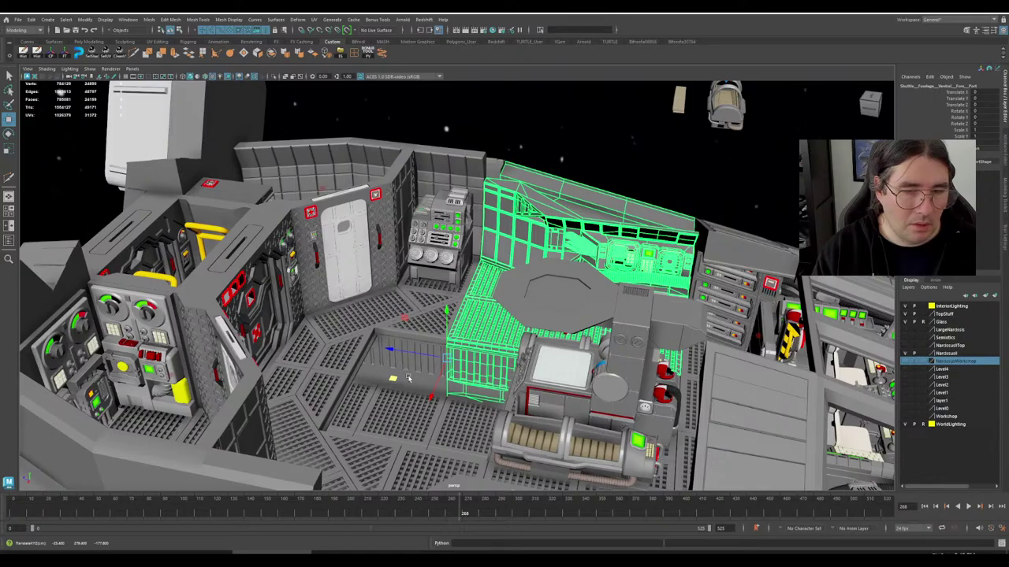
- Examine the ribbed walls and grated floor panels of the recessed pit in the shuttle's deck from close up
scroll(409, 379, up, 6)
scroll(450, 386, down, 6)
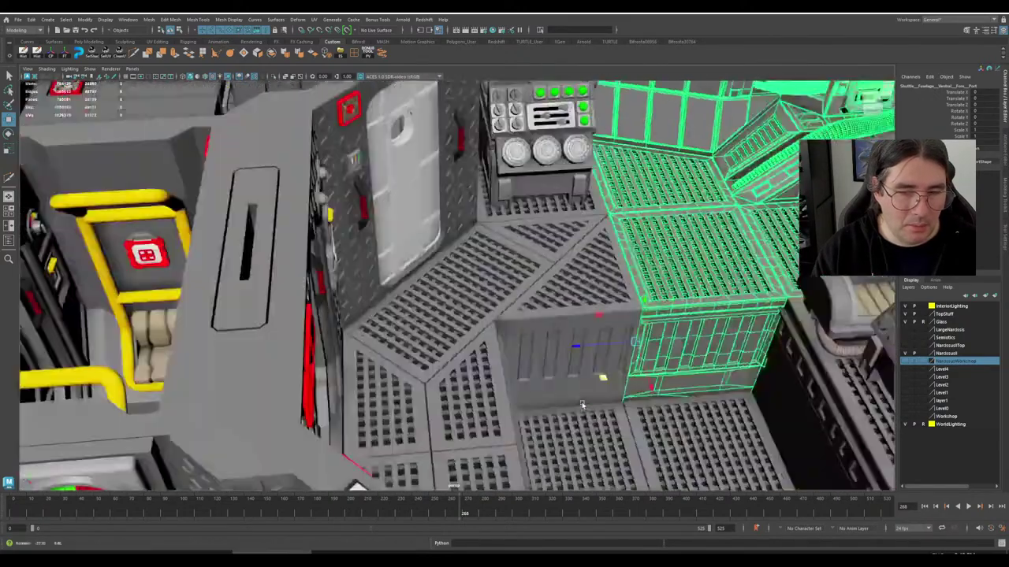
alt+drag(581, 405, 682, 365)
alt+middle_drag(682, 365, 327, 379)
scroll(323, 292, up, 6)
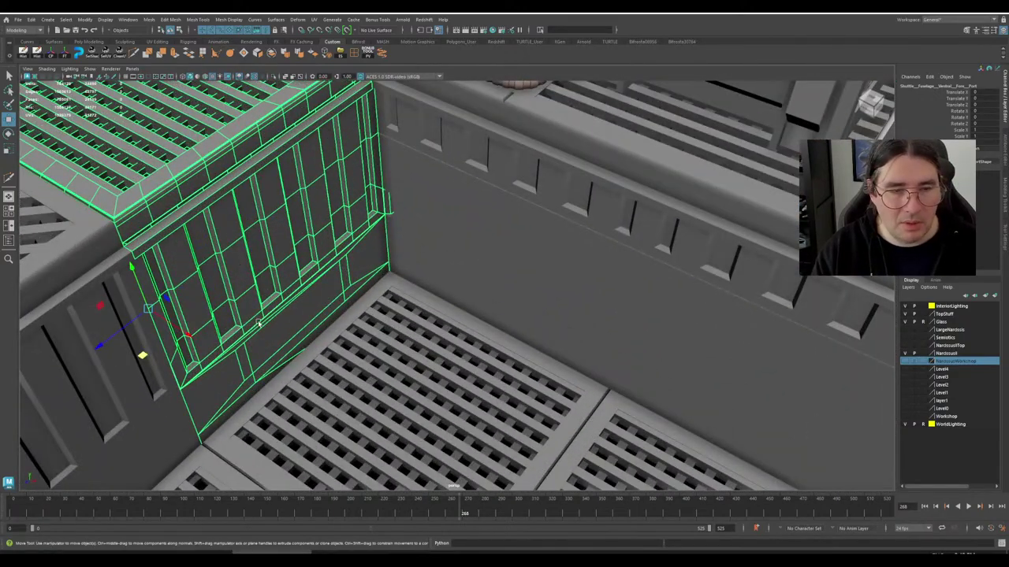
scroll(258, 323, down, 5)
alt+drag(331, 322, 595, 304)
alt+middle_drag(595, 304, 539, 316)
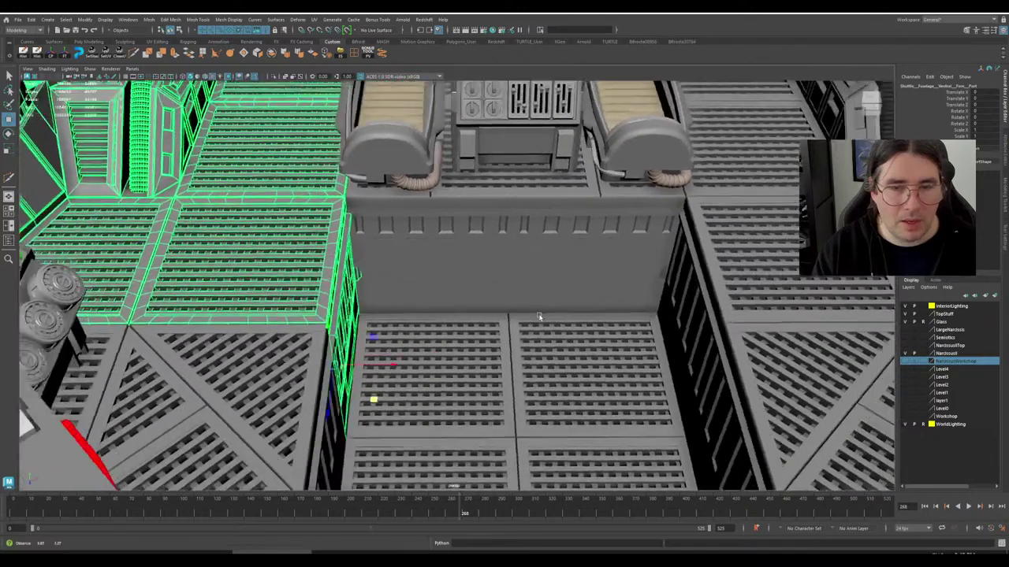
alt+drag(539, 317, 357, 266)
scroll(357, 265, up, 5)
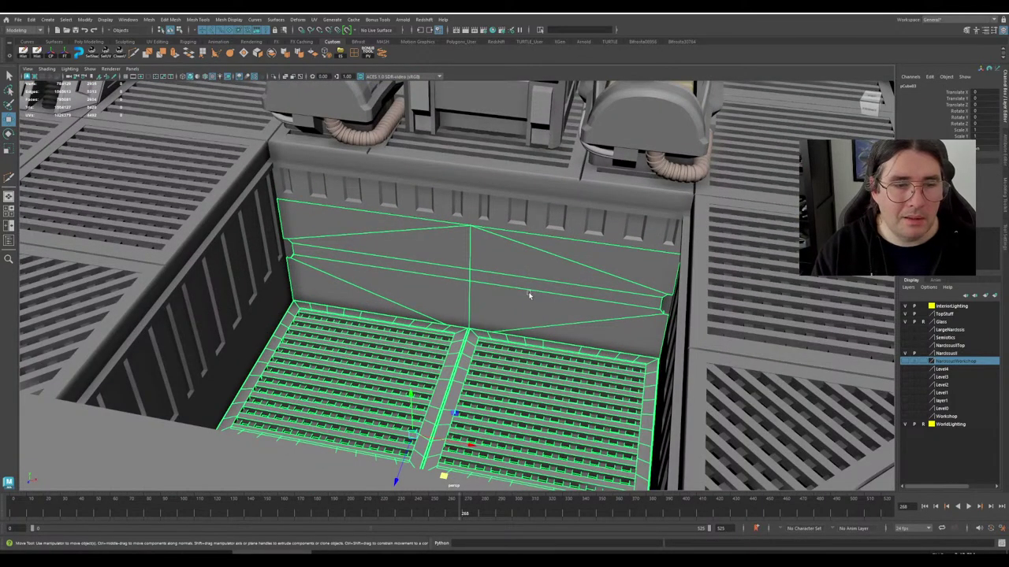
- Clear the selection and examine the shuttle's open interior and installed cryotube from both ends of the hull
scroll(418, 320, down, 4)
alt+drag(418, 319, 344, 312)
scroll(345, 312, down, 8)
scroll(345, 312, down, 2)
click(584, 418)
scroll(481, 380, up, 10)
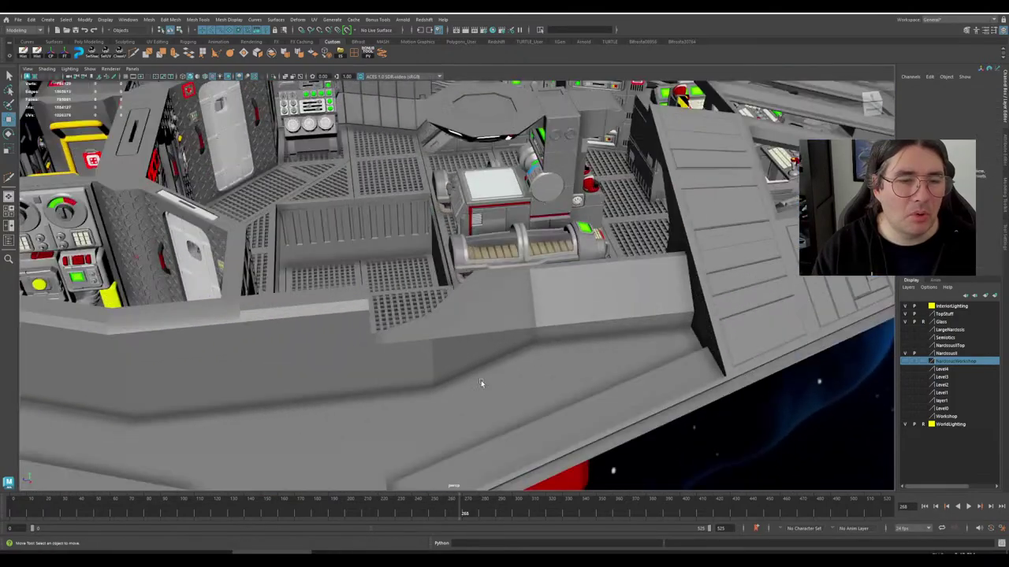
alt+drag(481, 380, 672, 385)
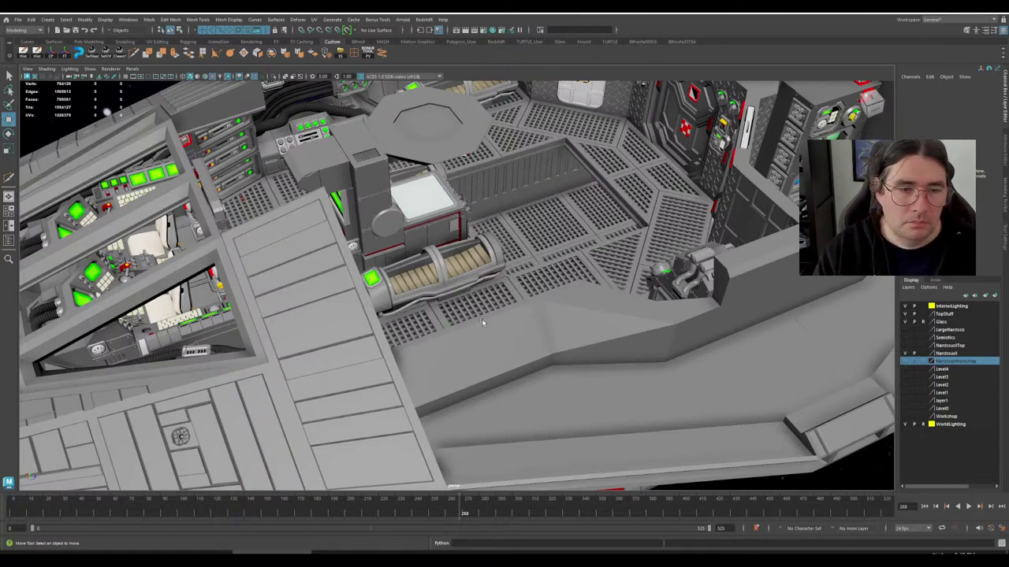
- Examine the standalone cryotube and its separate cushion strip outside the shuttle hull
scroll(485, 327, down, 5)
alt+drag(493, 351, 426, 347)
alt+middle_drag(418, 363, 672, 285)
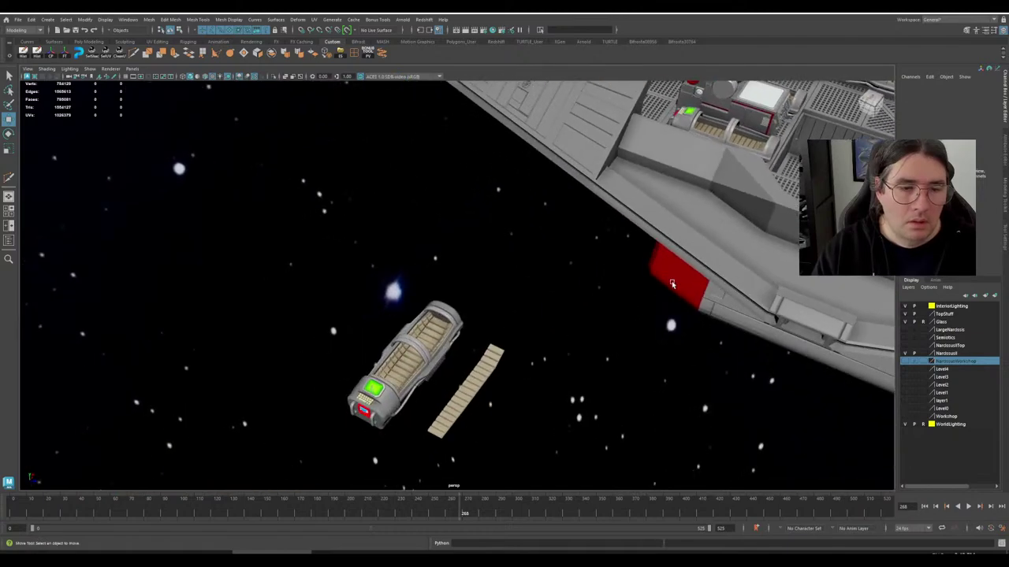
alt+drag(671, 284, 630, 305)
scroll(611, 313, up, 6)
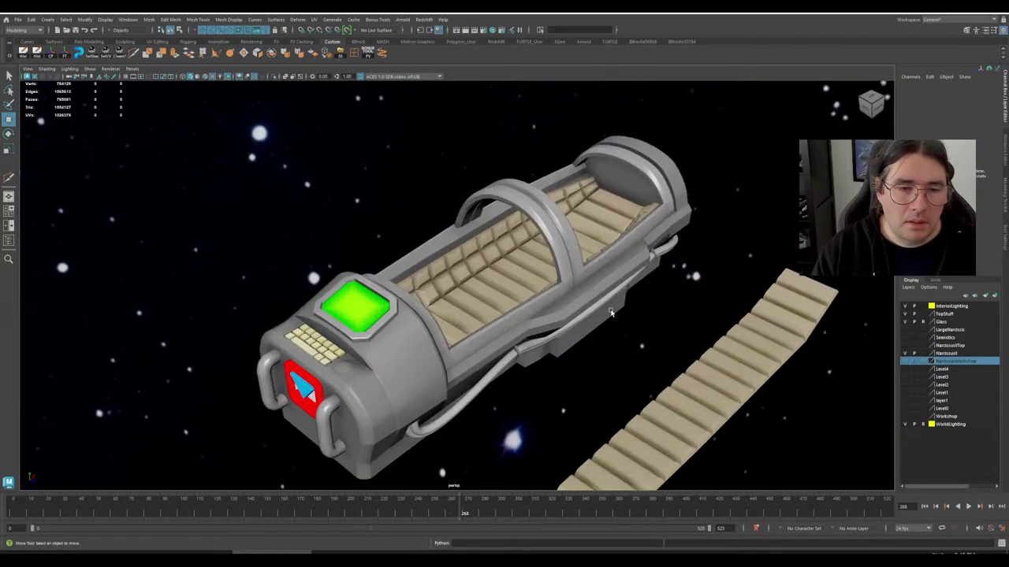
scroll(611, 313, up, 5)
alt+middle_drag(614, 310, 582, 336)
scroll(584, 330, down, 5)
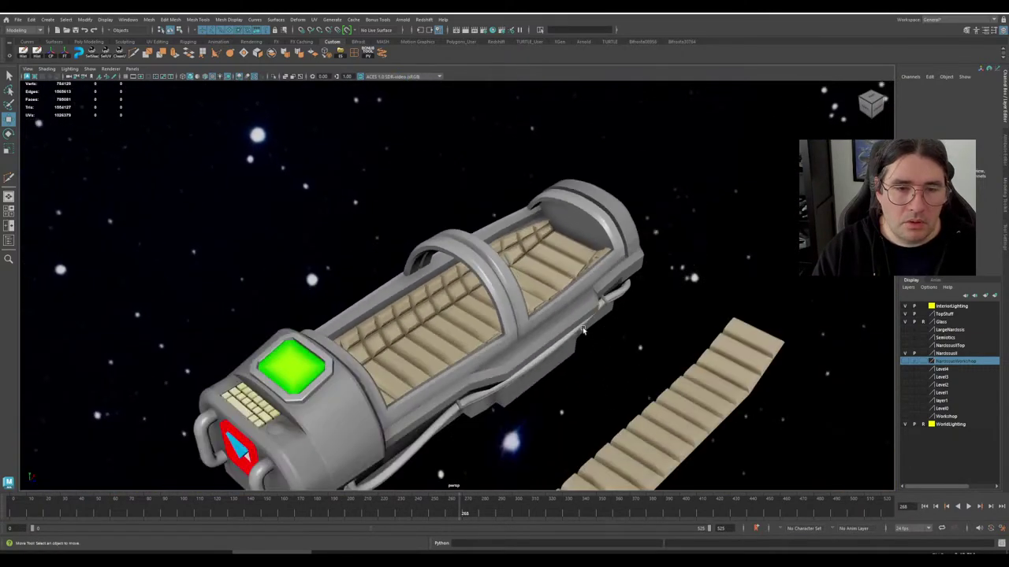
- Show the cryotube's hidden glass canopy and examine the closed pod from its long side
click(414, 273)
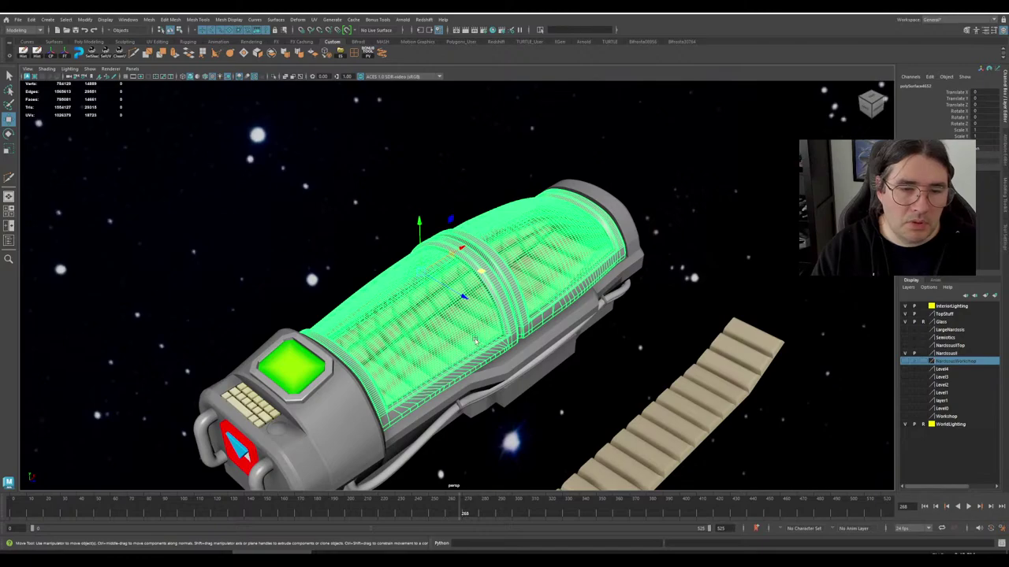
alt+drag(528, 354, 590, 318)
alt+middle_drag(591, 317, 523, 384)
scroll(524, 384, up, 5)
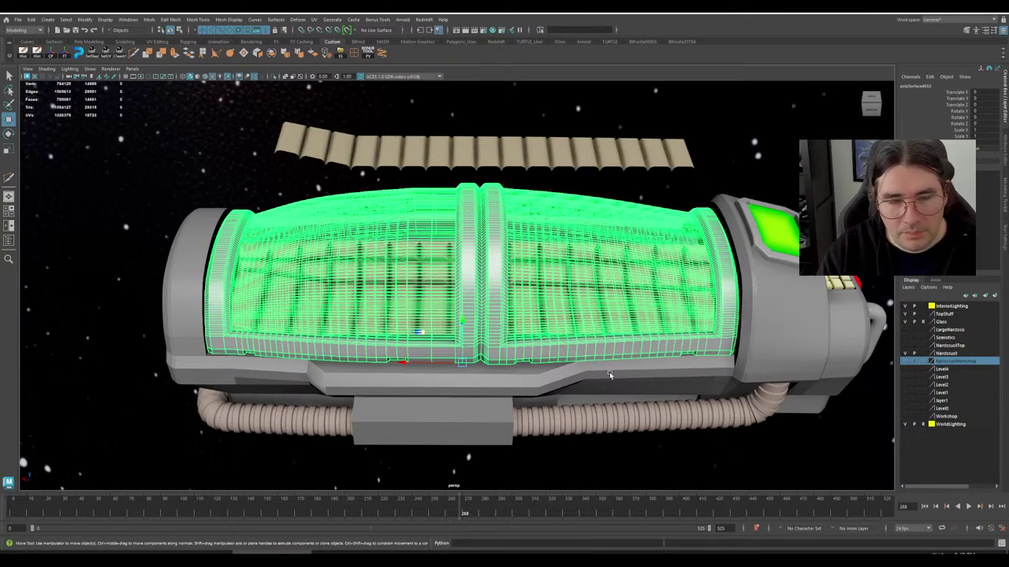
- Toggle the canopy's visibility to compare the open and closed pod, leaving it hidden, and examine the lower body from the control-panel end
click(426, 392)
scroll(426, 393, down, 4)
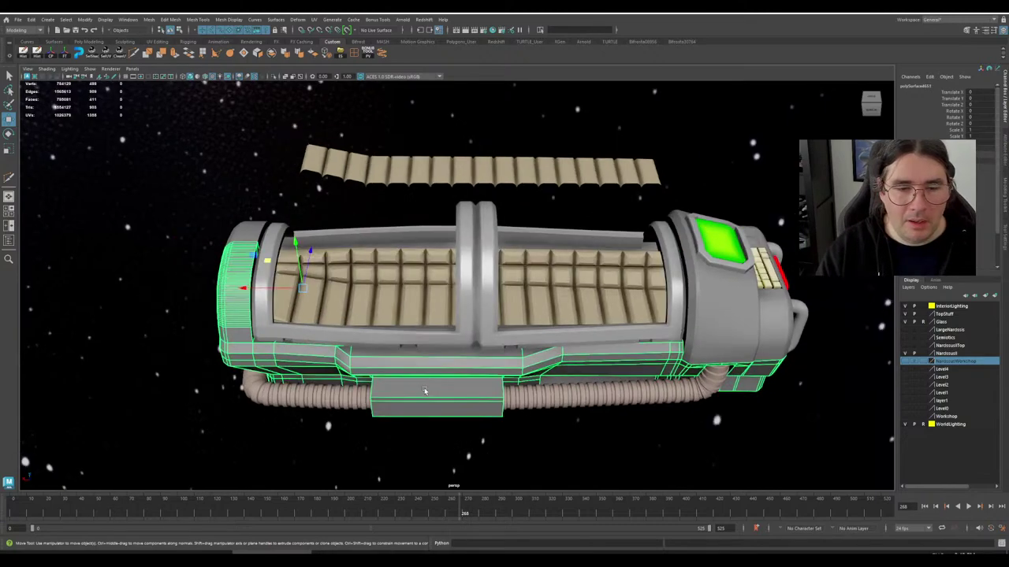
key(ctrl+shift+h)
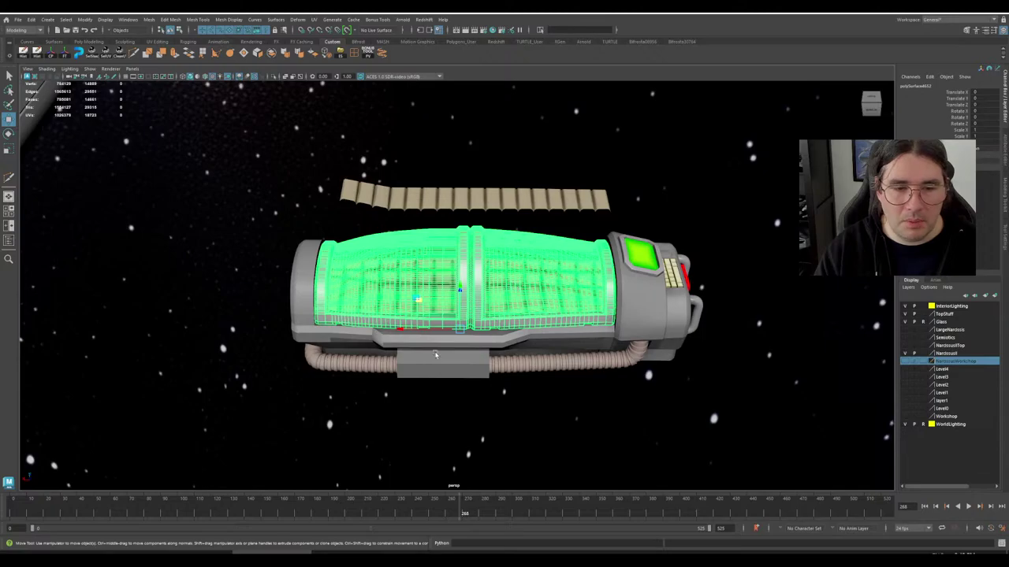
key(ctrl+h)
click(485, 371)
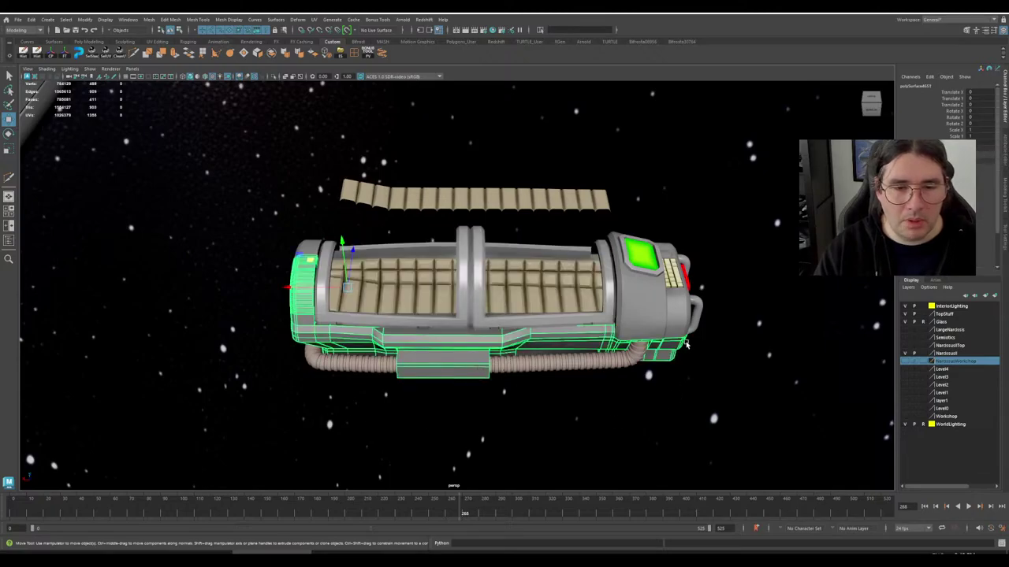
alt+drag(620, 386, 505, 358)
alt+middle_drag(426, 339, 479, 434)
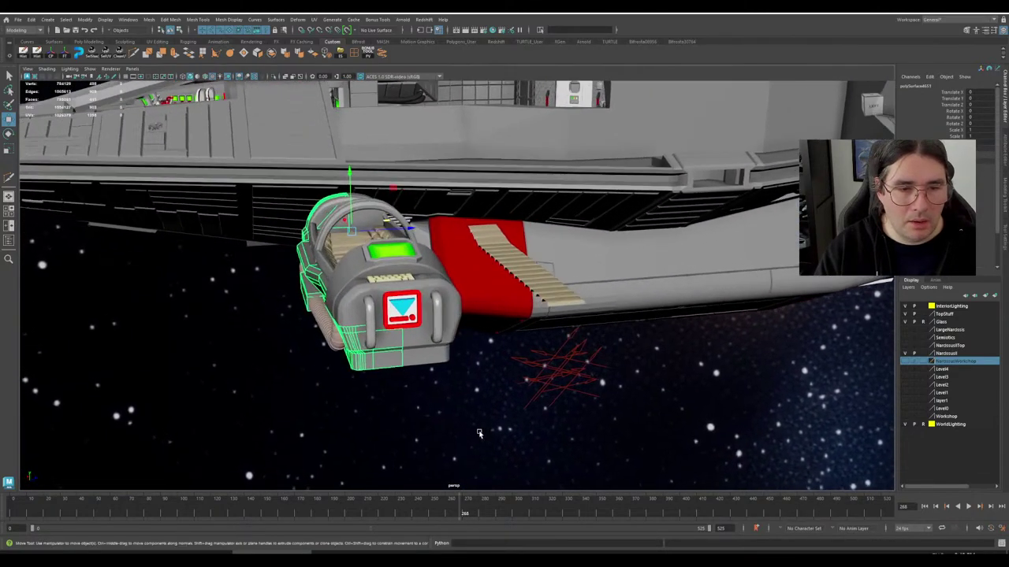
alt+drag(479, 433, 473, 442)
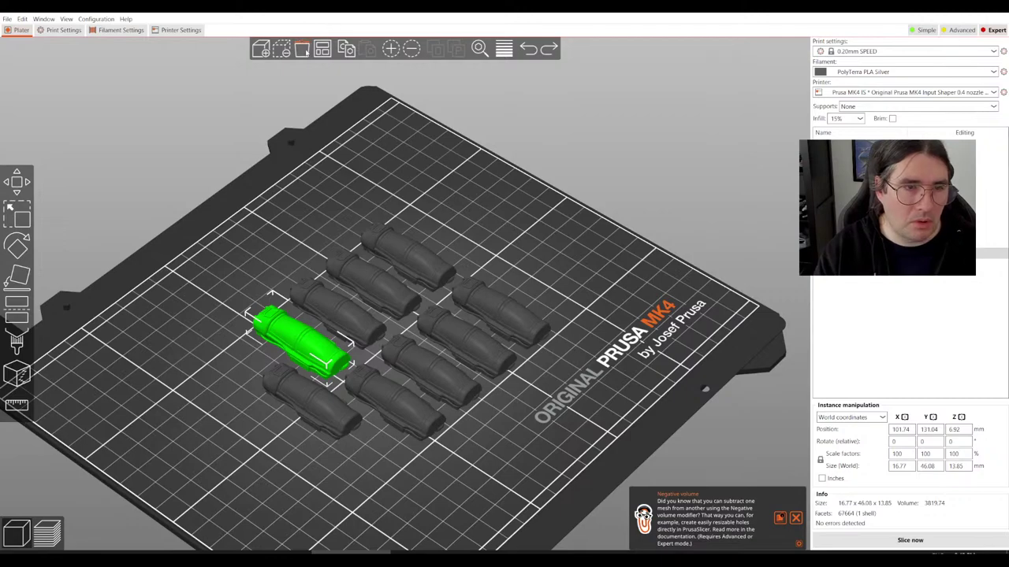
- Switch to PrusaSlicer, clear the print bed, import Shuttle - Interior - Cryotube.stl as a single copy, and view it closely
click(302, 49)
click(260, 49)
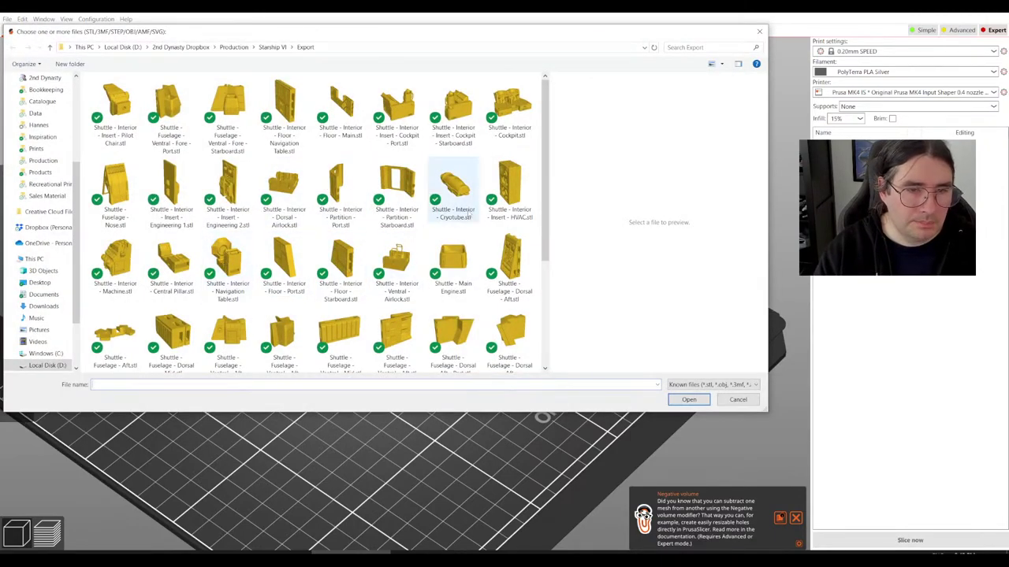
click(465, 202)
click(689, 400)
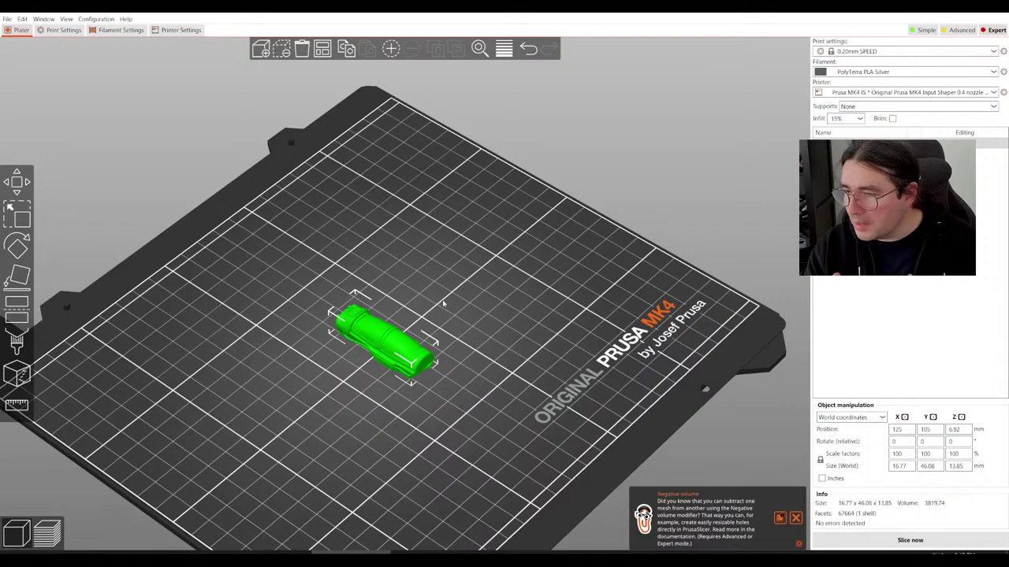
key(z)
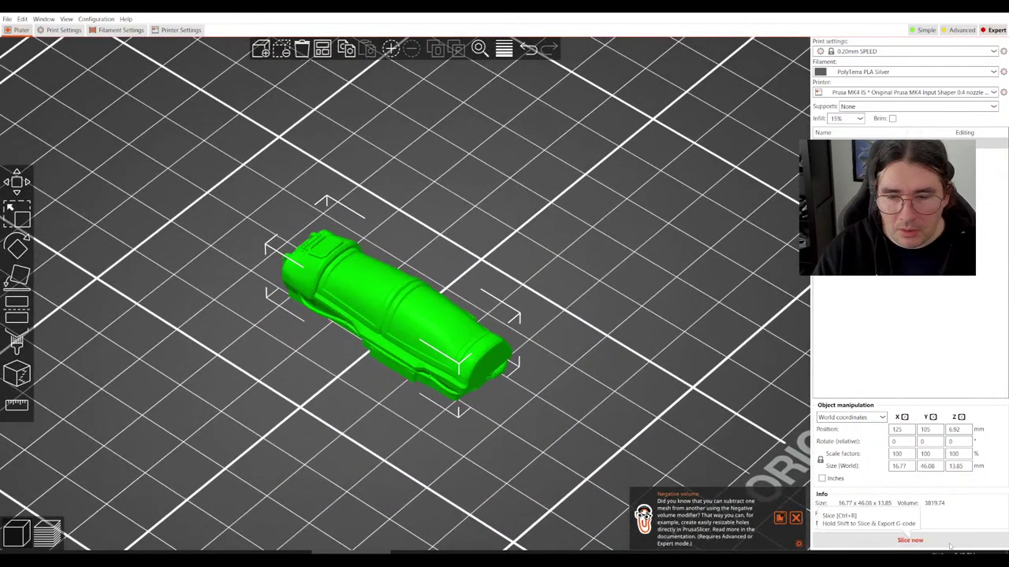
- Slice the cryotube with the current print settings and bring the sliced preview into close view from its long side
click(950, 544)
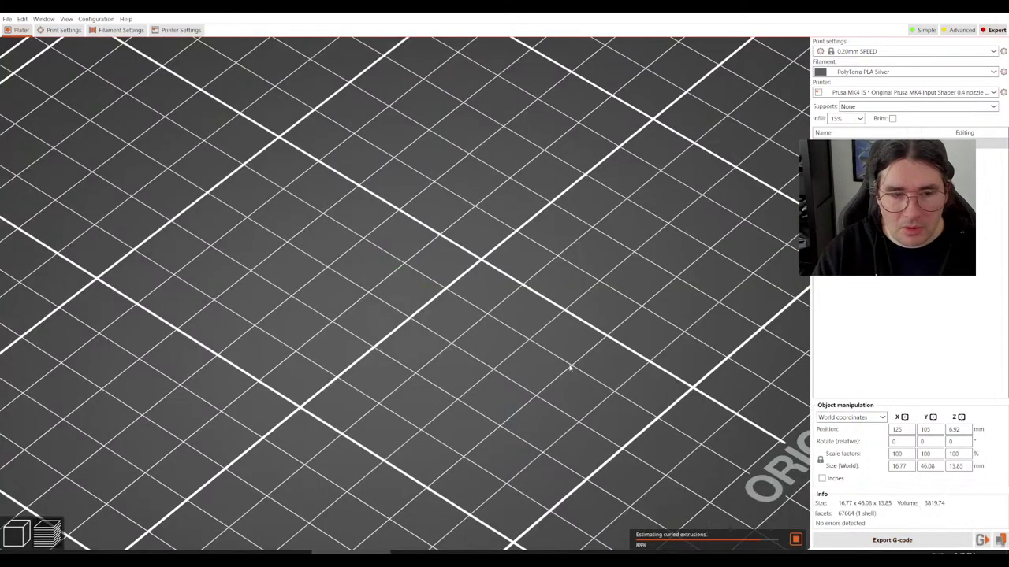
key(z)
drag(568, 329, 647, 248)
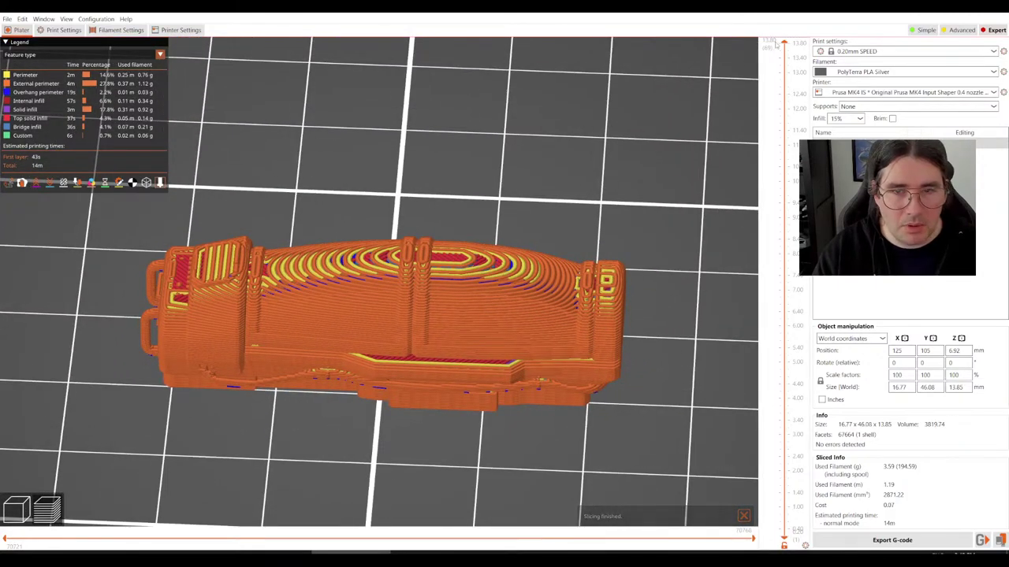
- Set the layer preview to the topmost layer and examine the toolpaths on the pod's canopy from above and at an angle
drag(785, 44, 715, 33)
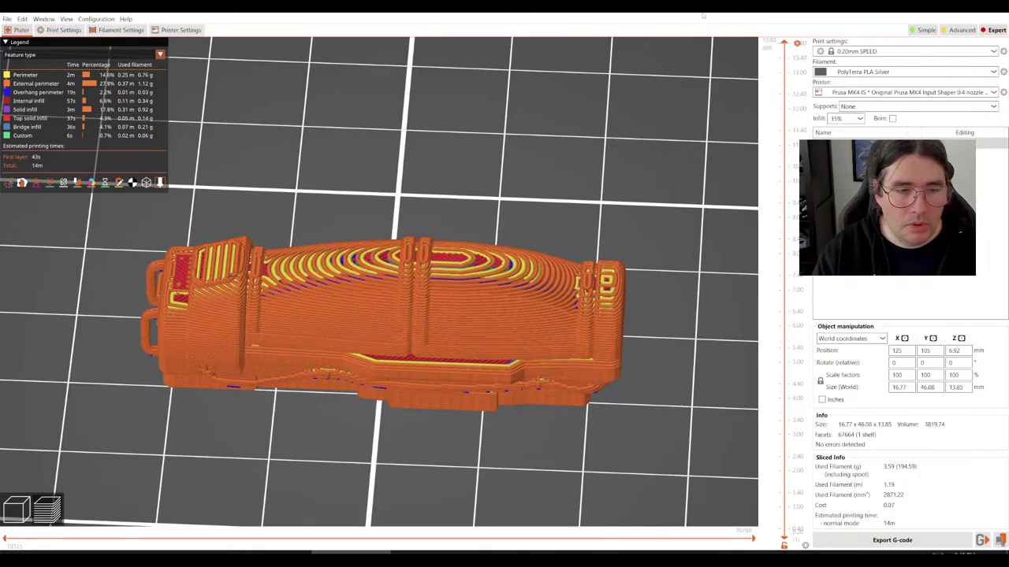
drag(622, 167, 594, 236)
scroll(481, 298, up, 3)
scroll(488, 291, down, 3)
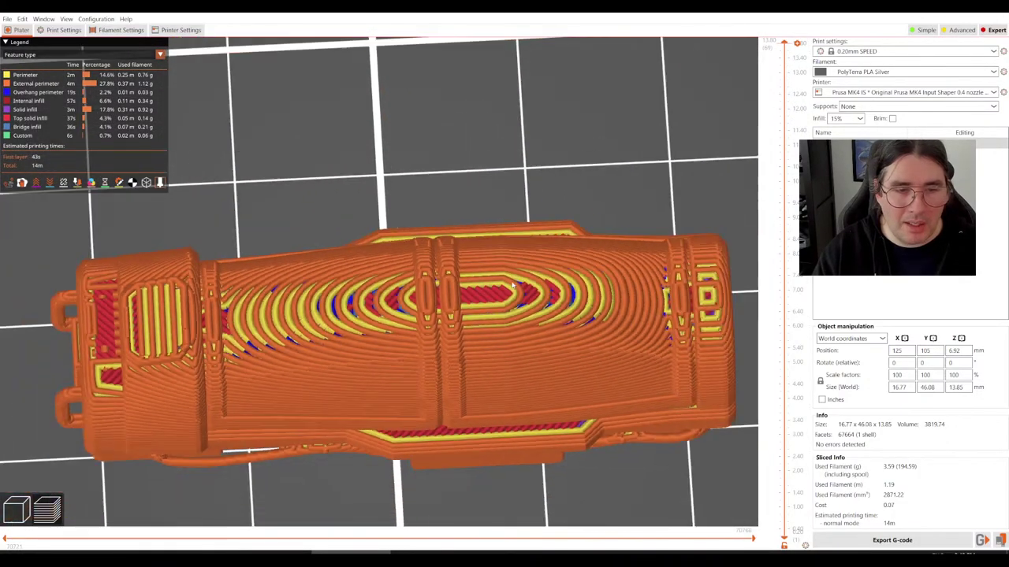
mouse_move(637, 191)
mouse_down()
mouse_move(613, 171)
mouse_move(624, 181)
mouse_up()
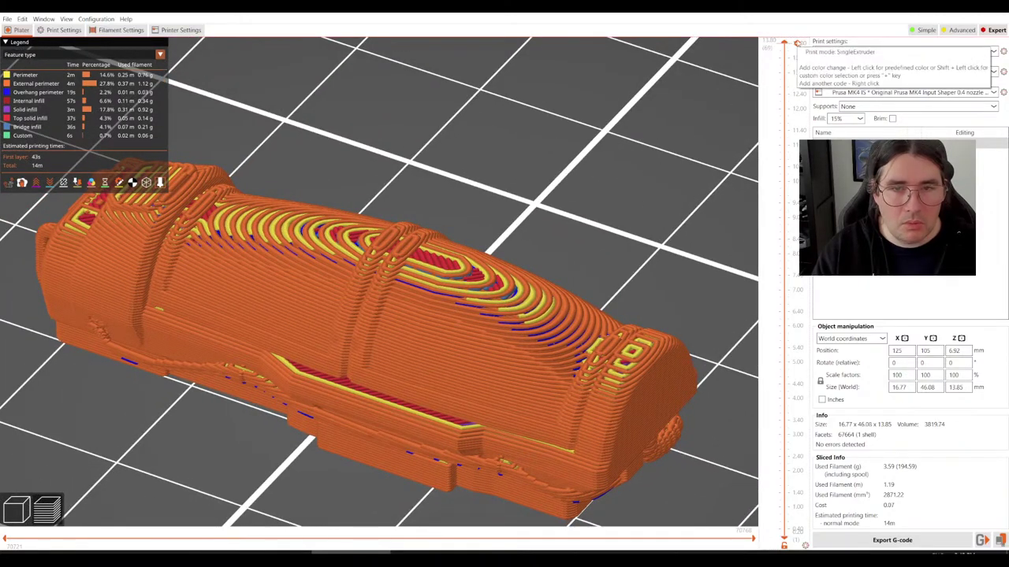
- Lower the layer preview to 8.20 mm and examine the pod's ribbed interior and infilled ends from above
drag(788, 44, 787, 246)
drag(583, 245, 406, 252)
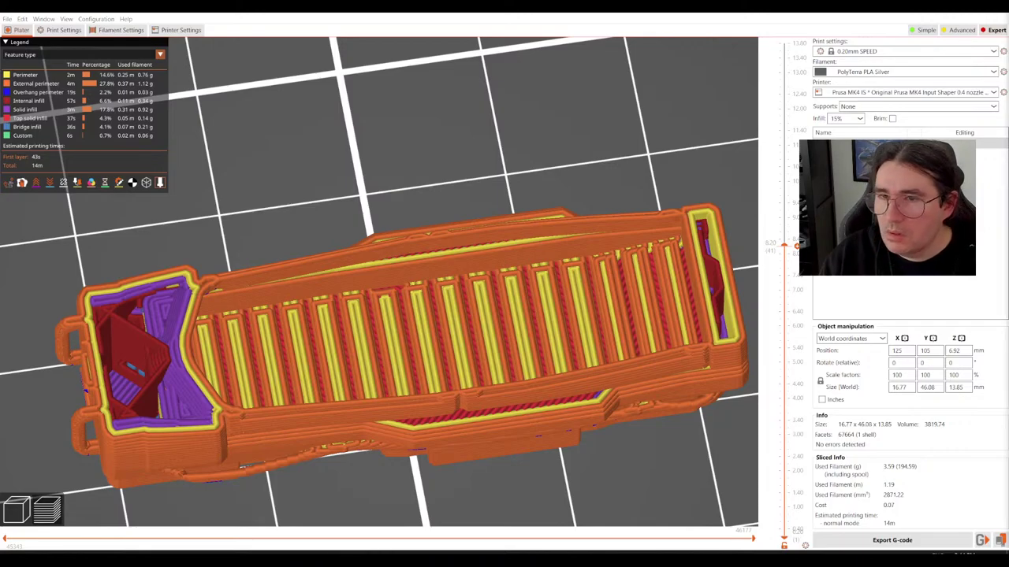
key(1)
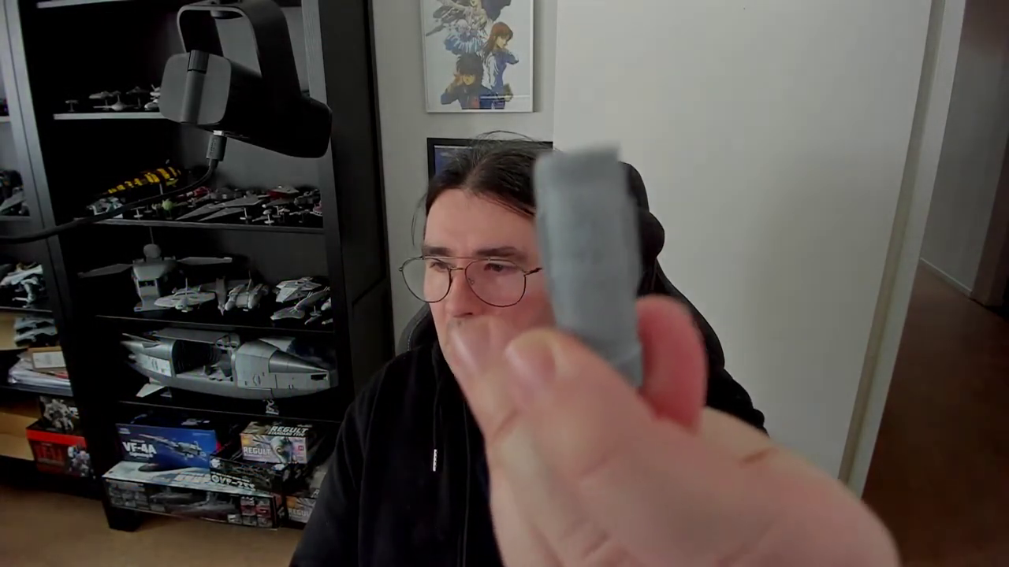